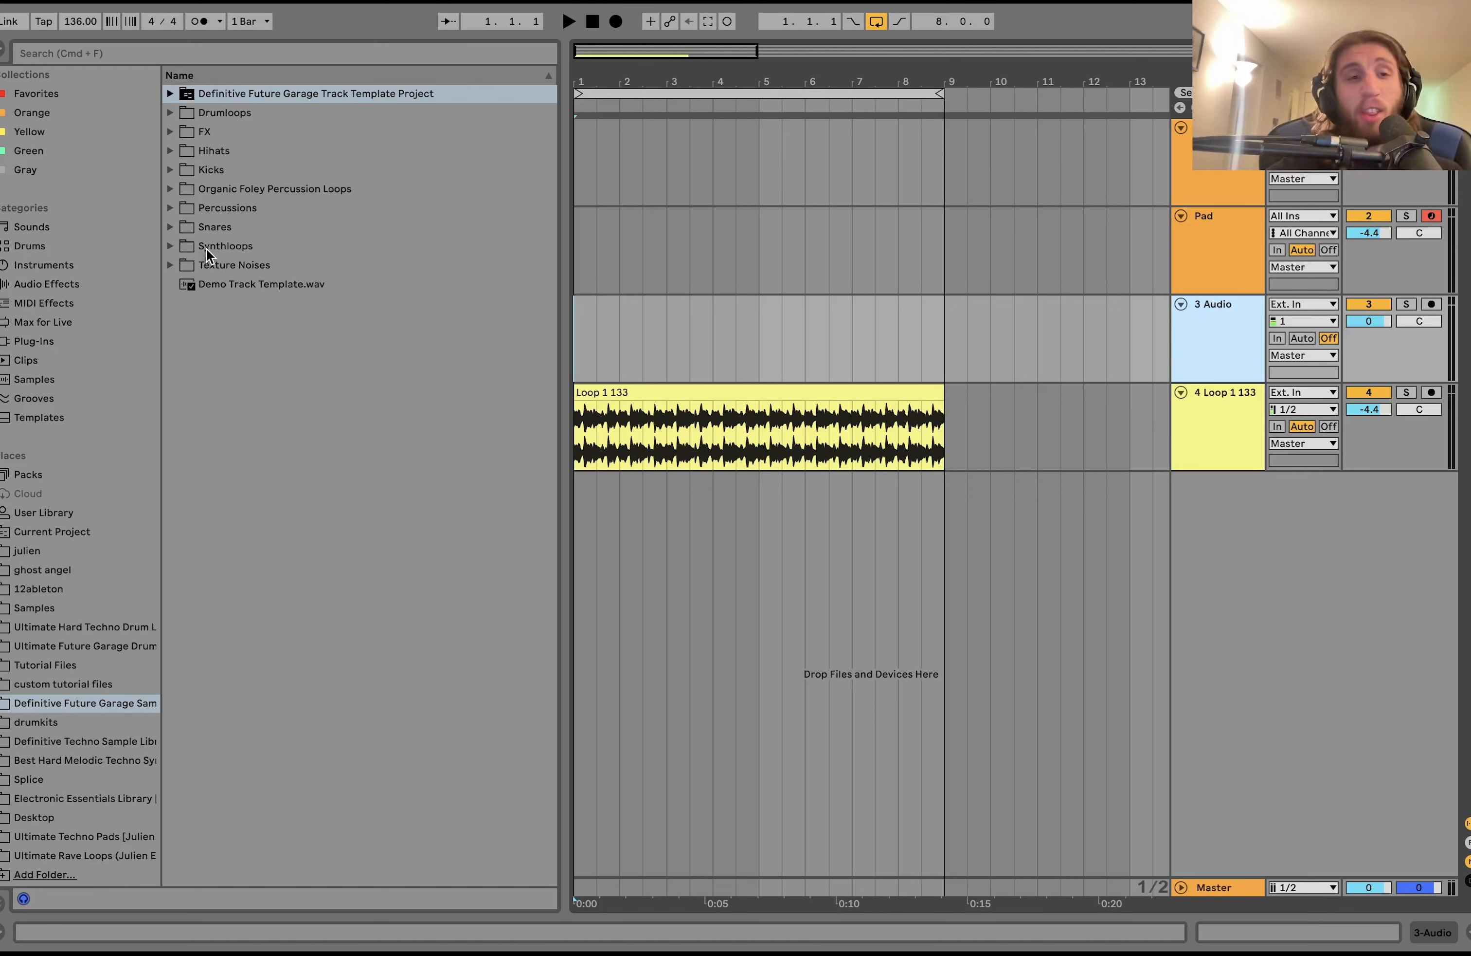
- Look through the Synthloops and Texture Noises folders of the future garage sample library
left_click(205, 248)
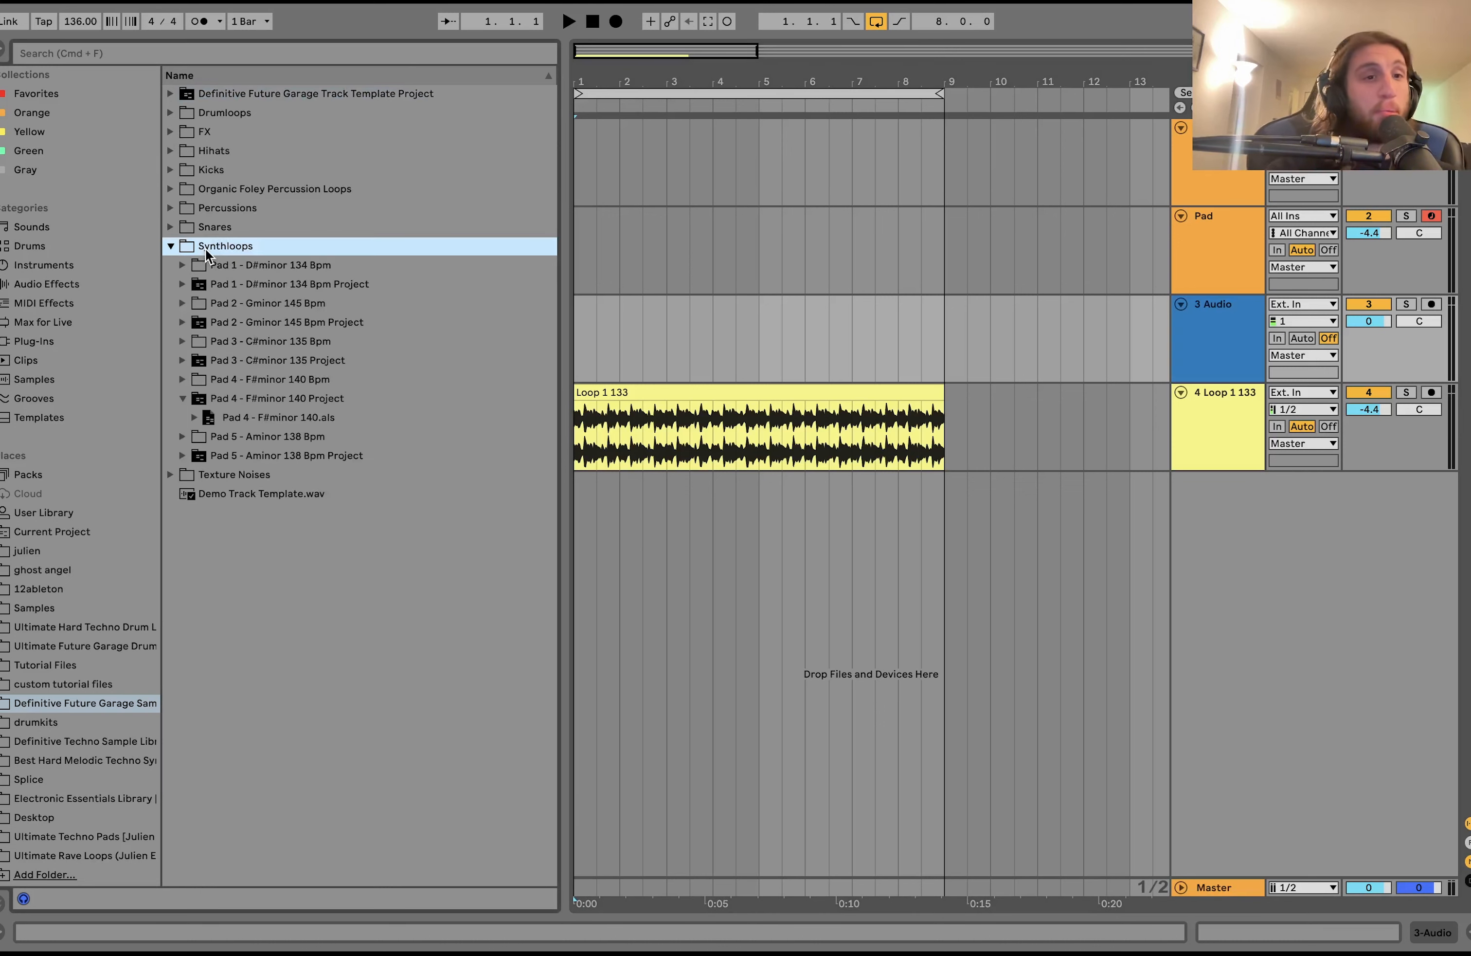
left_click(170, 246)
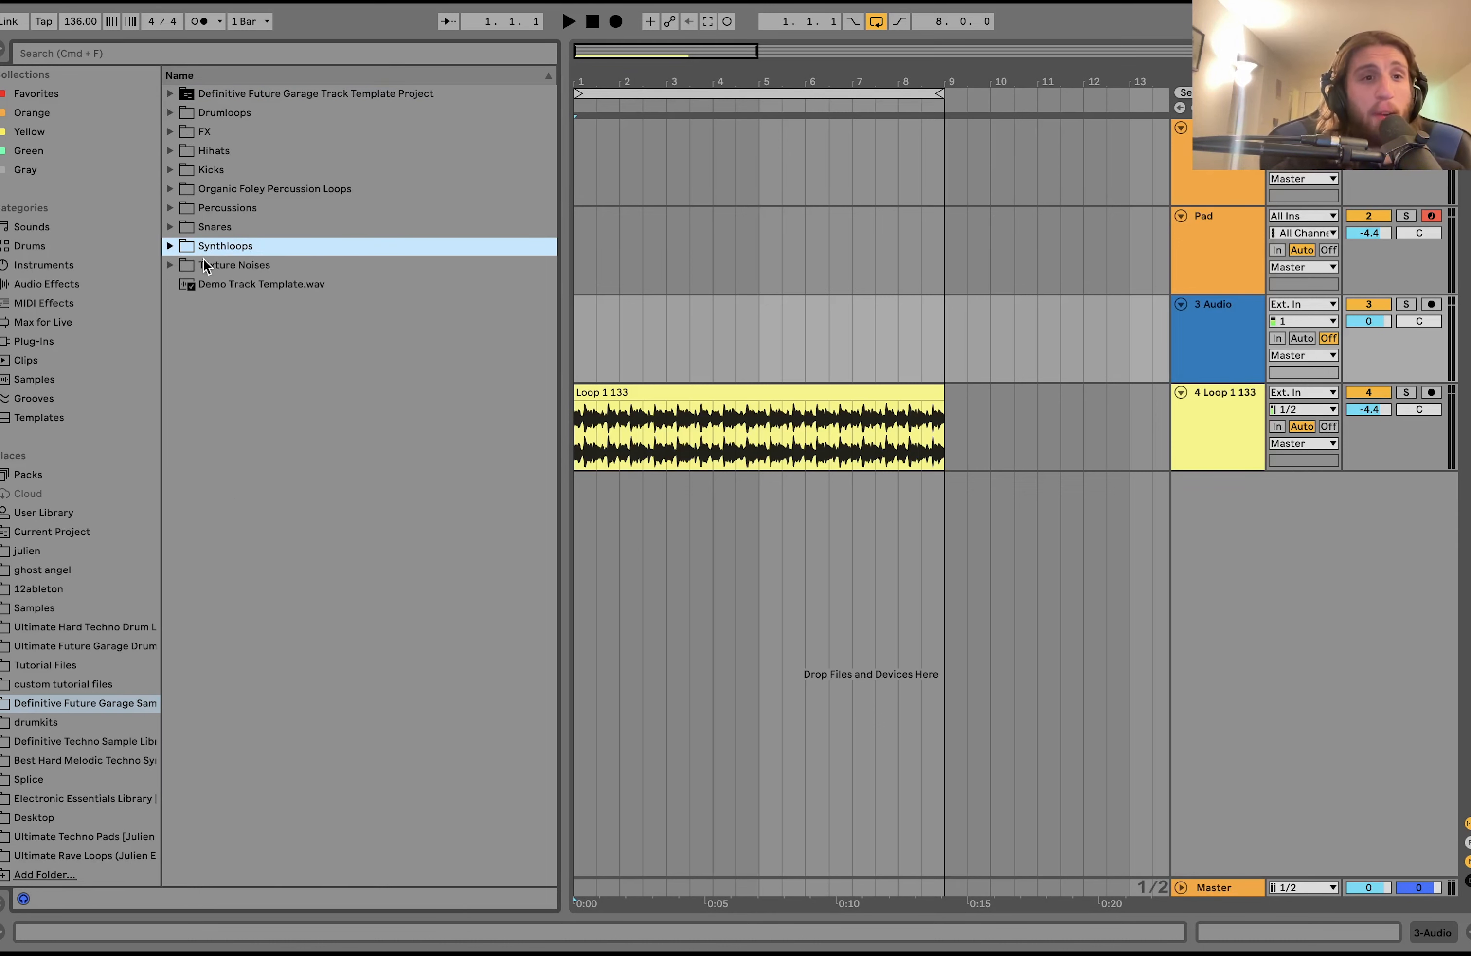
left_click(171, 266)
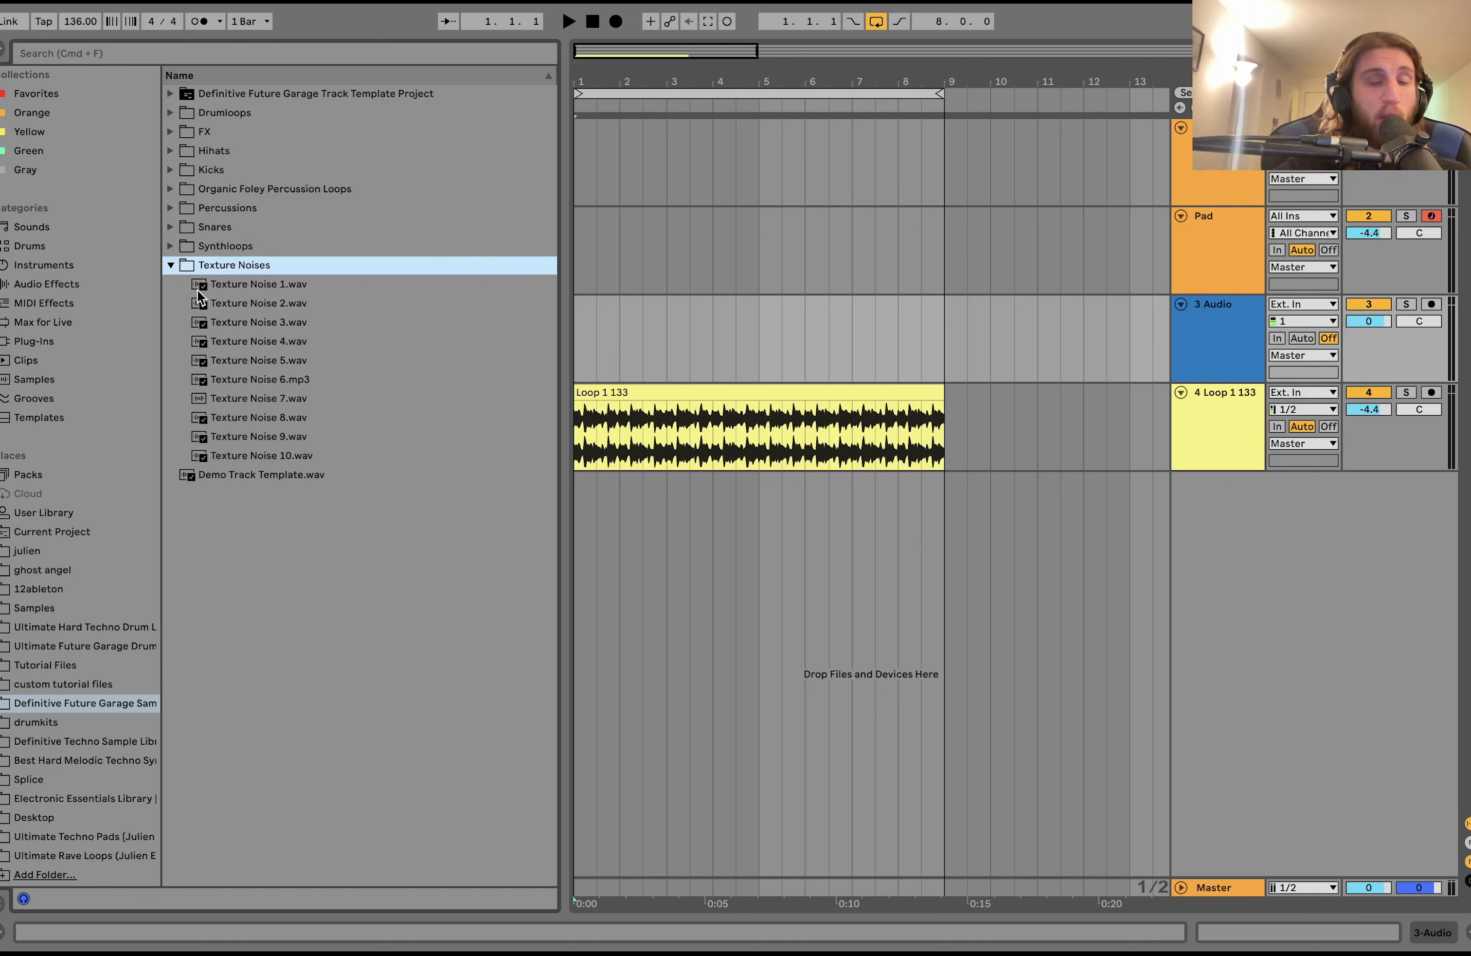
left_click(171, 265)
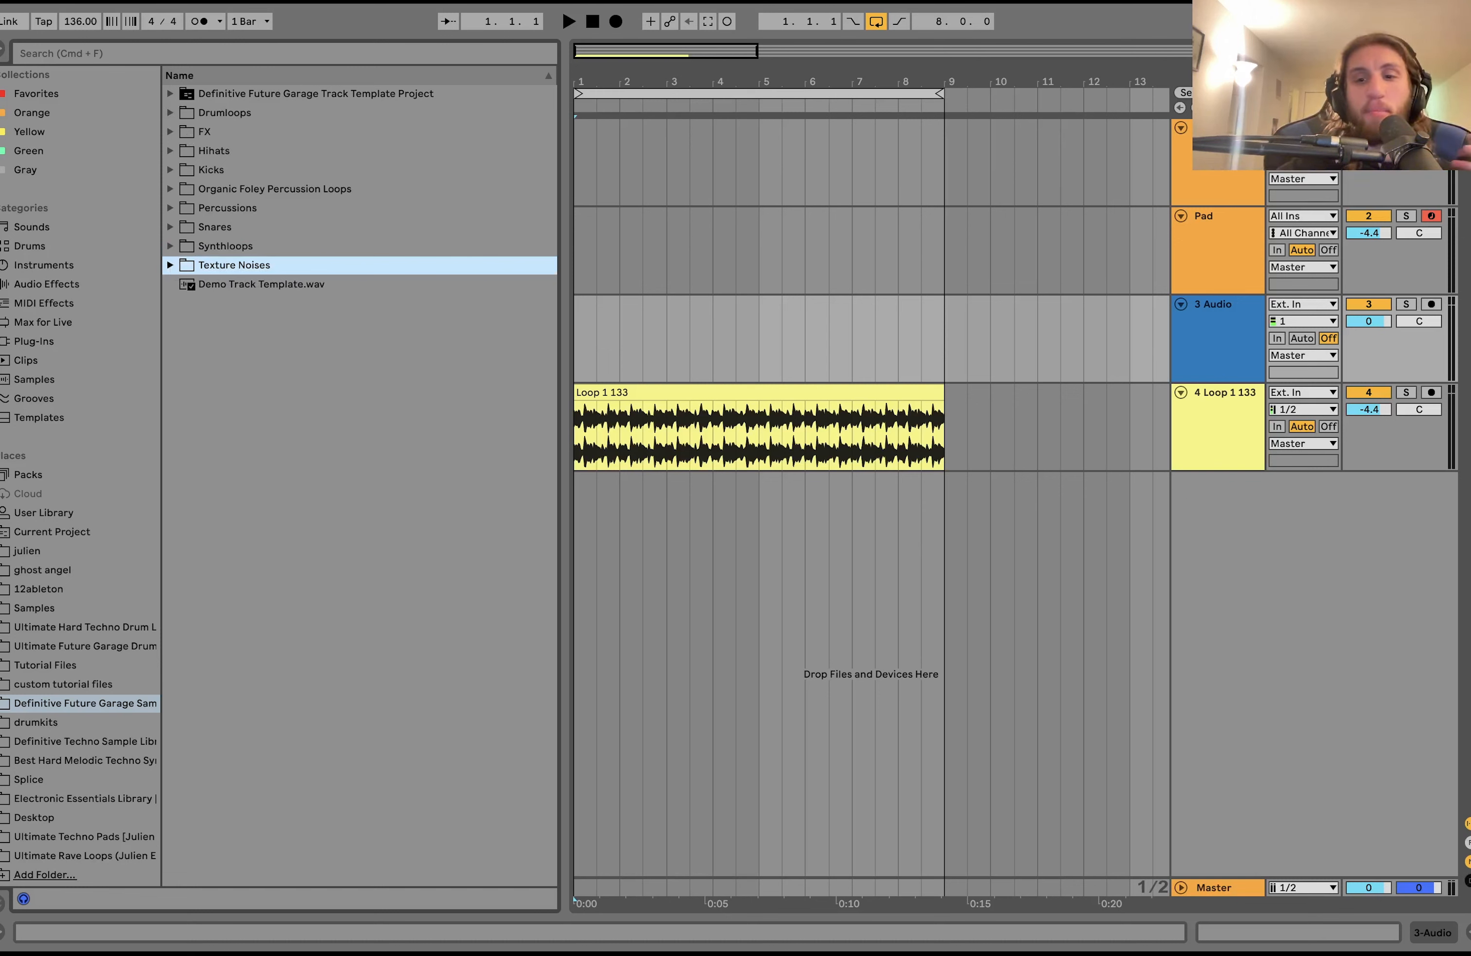
- Set the master track's cue volume to 6.0 and preview the sample Demo Track Template.wav
left_click_drag(1422, 886, 1234, 805)
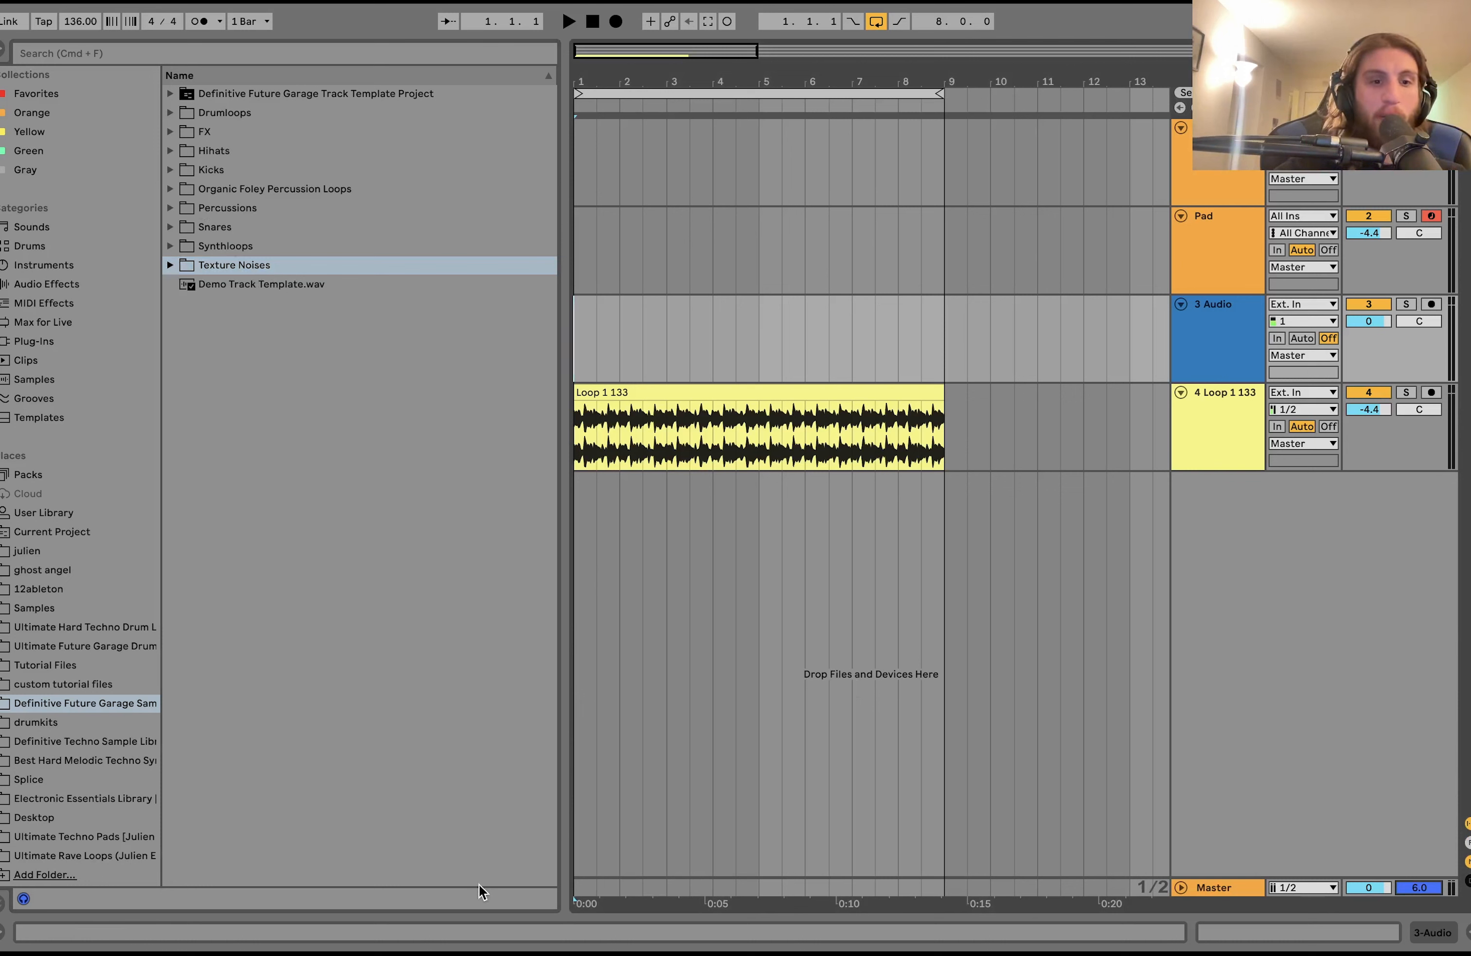
left_click(260, 284)
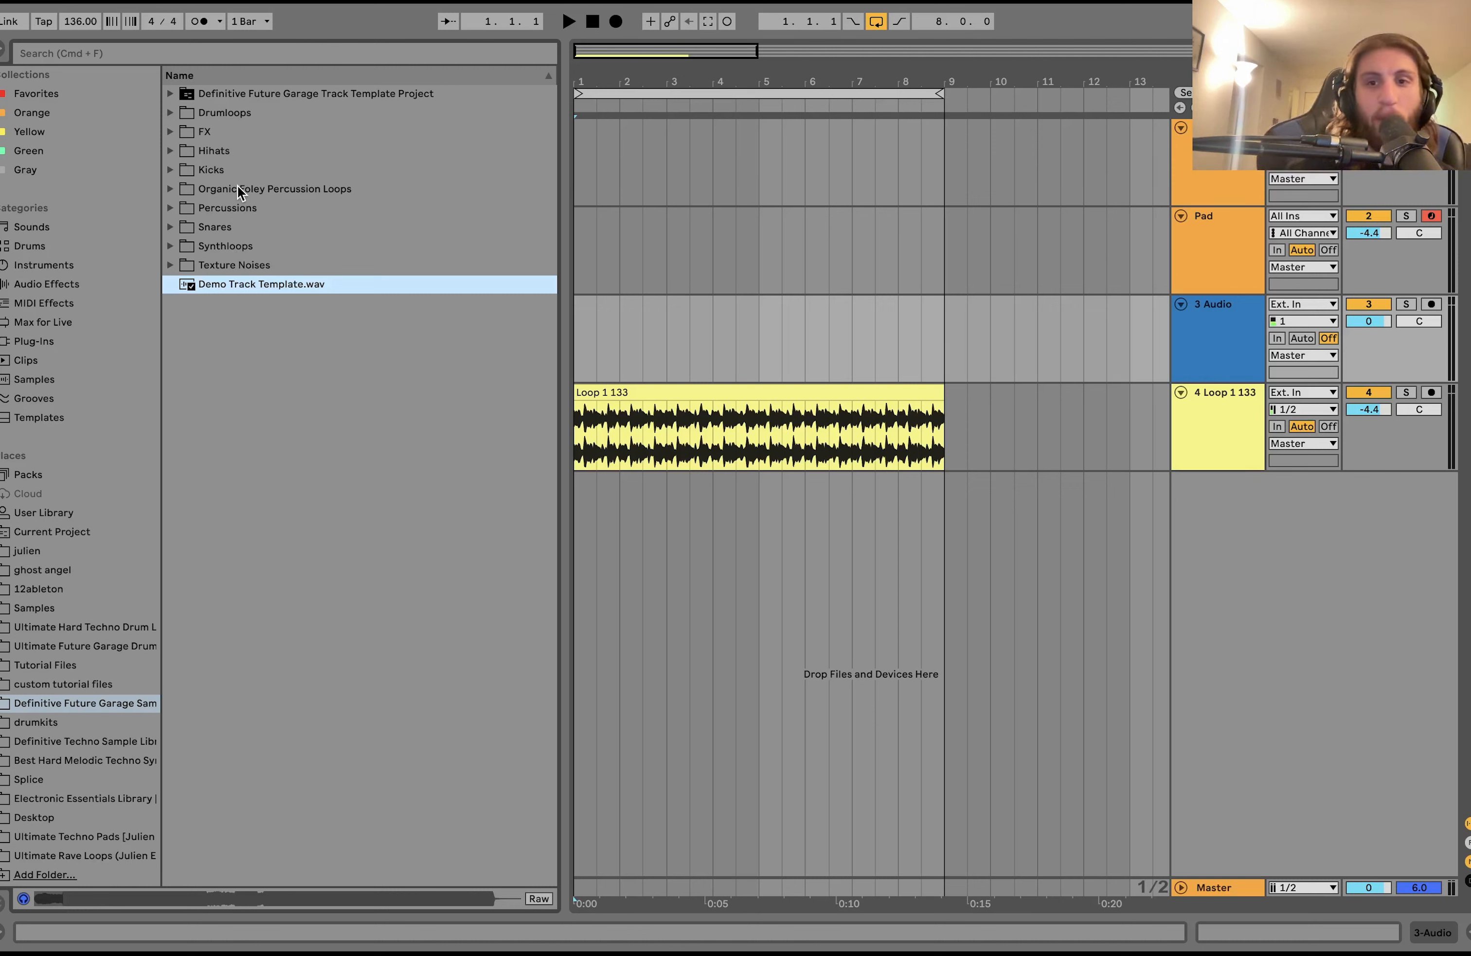
- While playing the Loop 1 133 drum loop, set its track volume to -4.3 dB and the Reese Bass track's to -1.1 dB
left_click(627, 400)
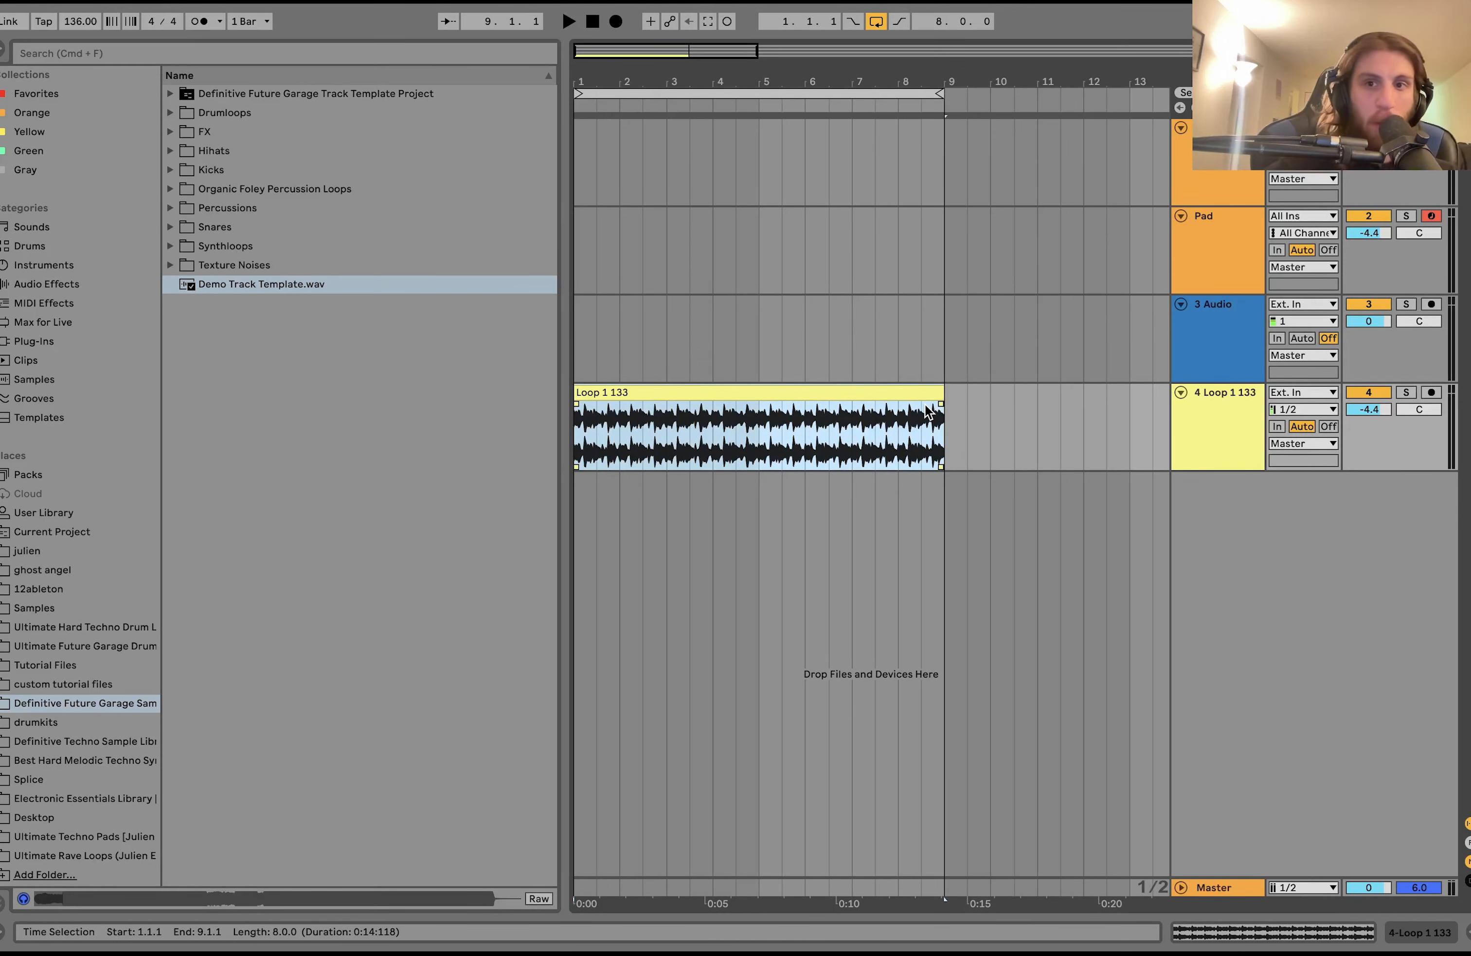
key("space")
left_click(1361, 410)
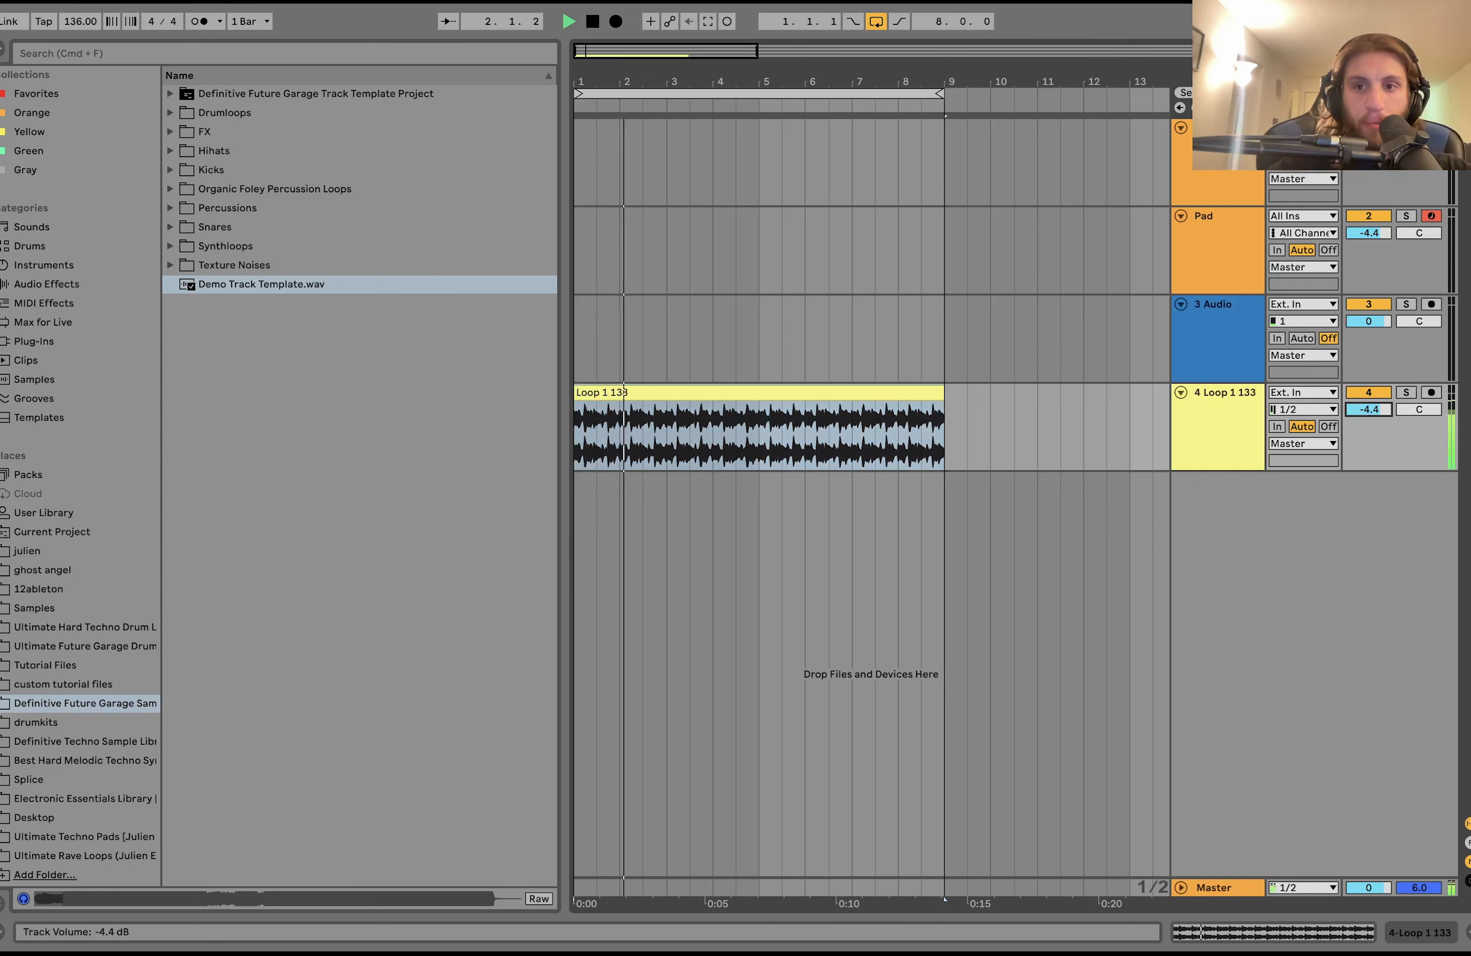
left_click_drag(1360, 411, 1361, 409)
left_click_drag(1369, 144, 1369, 138)
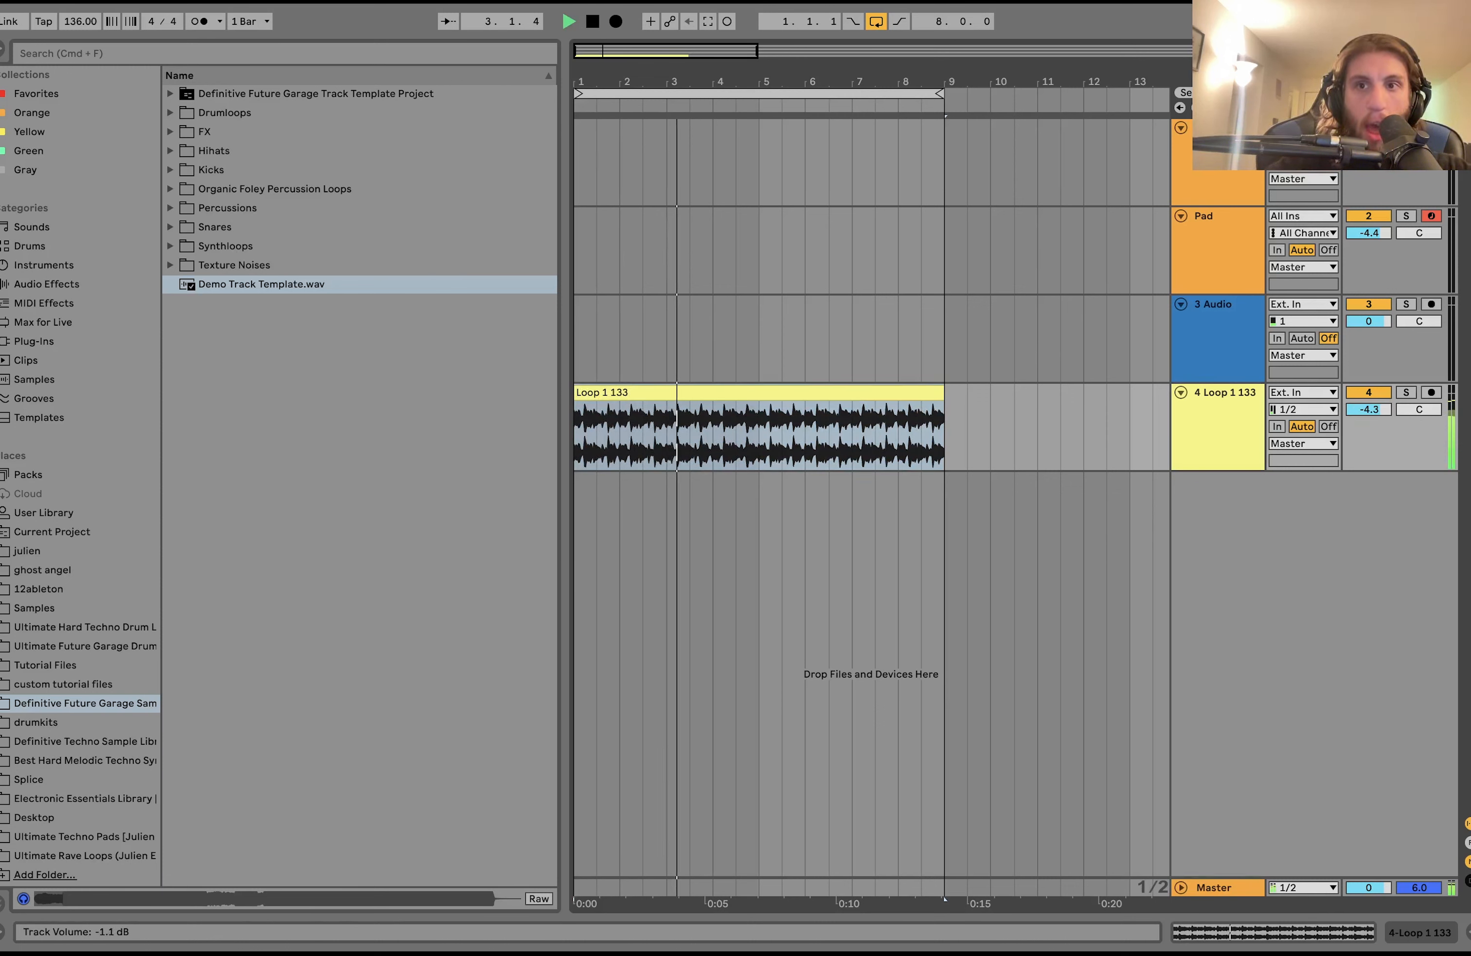
key("space")
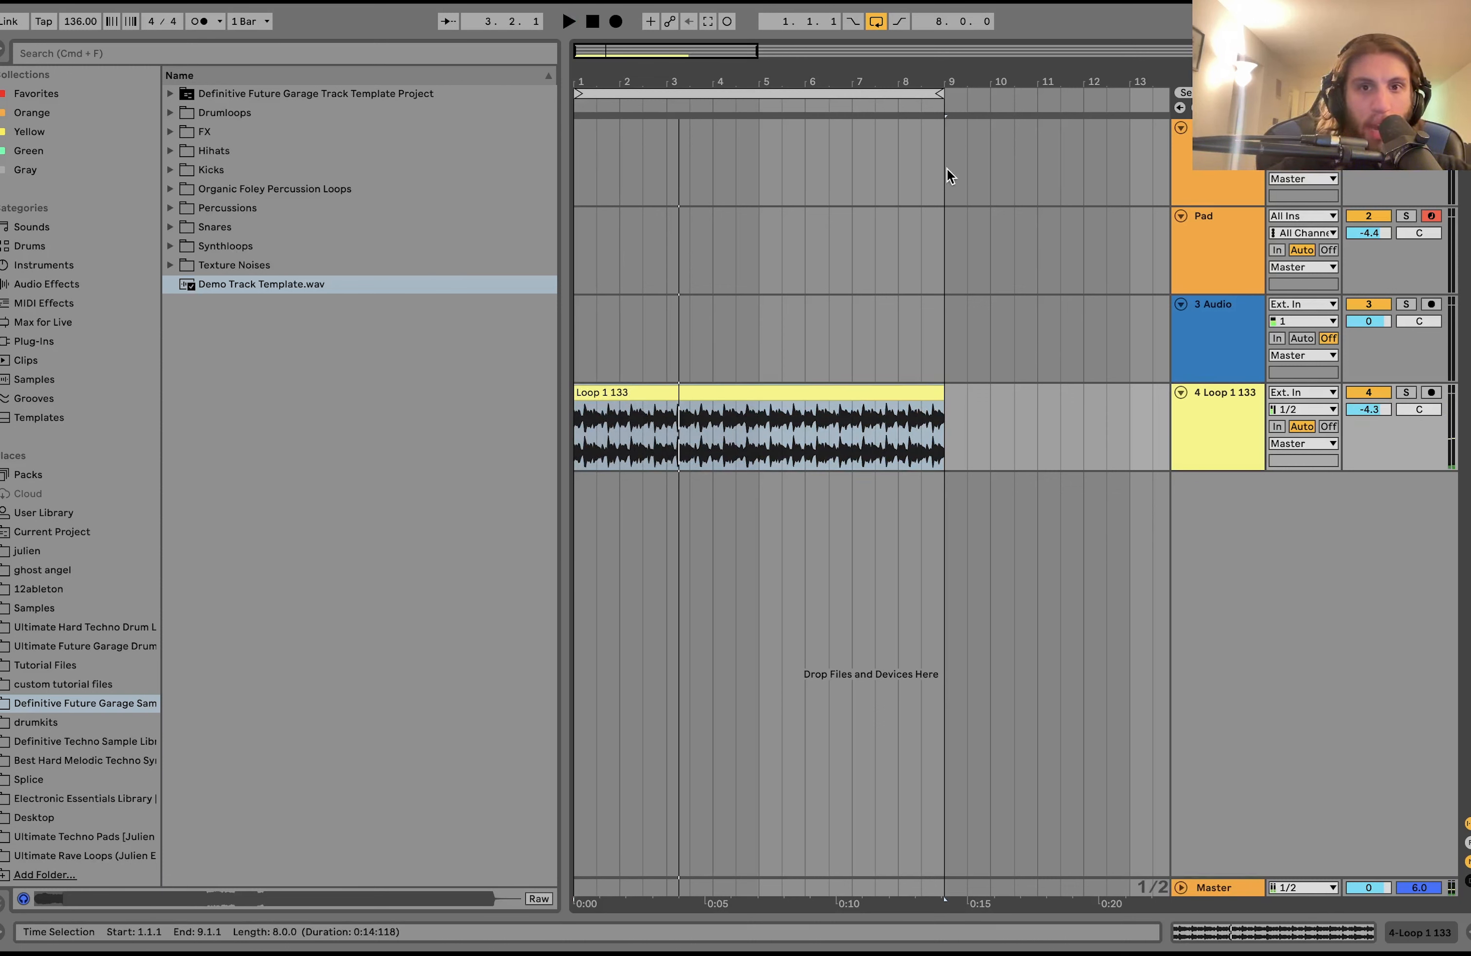
- Arm the Reese Bass track and create an empty eight-bar MIDI clip on it, starting at bar 1
left_click(1431, 128)
left_click(1219, 128)
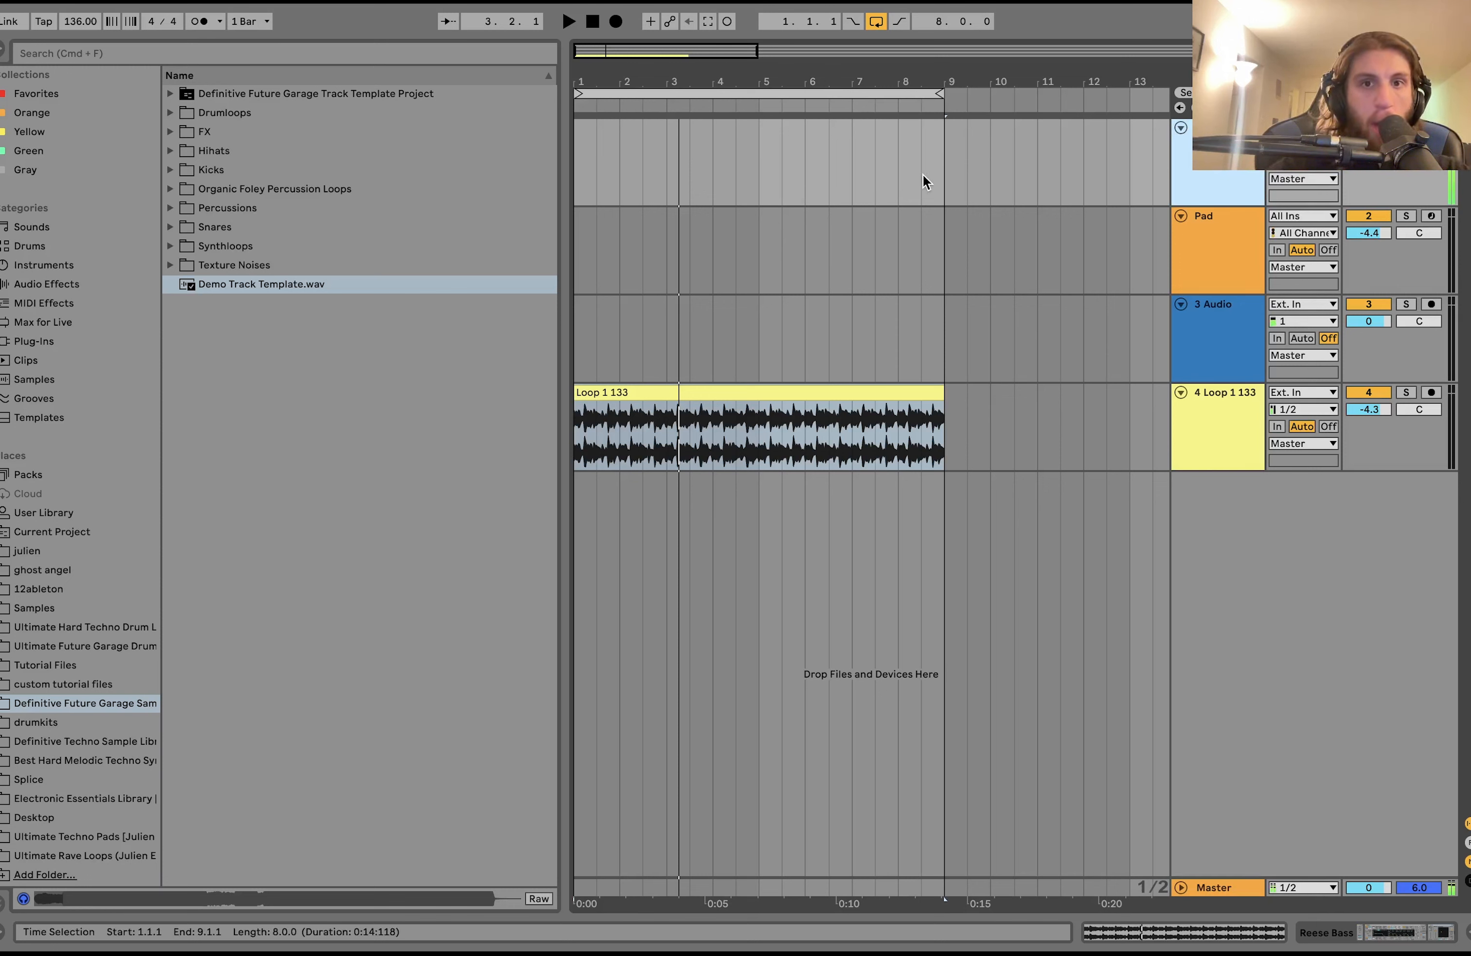
left_click_drag(949, 168, 572, 169)
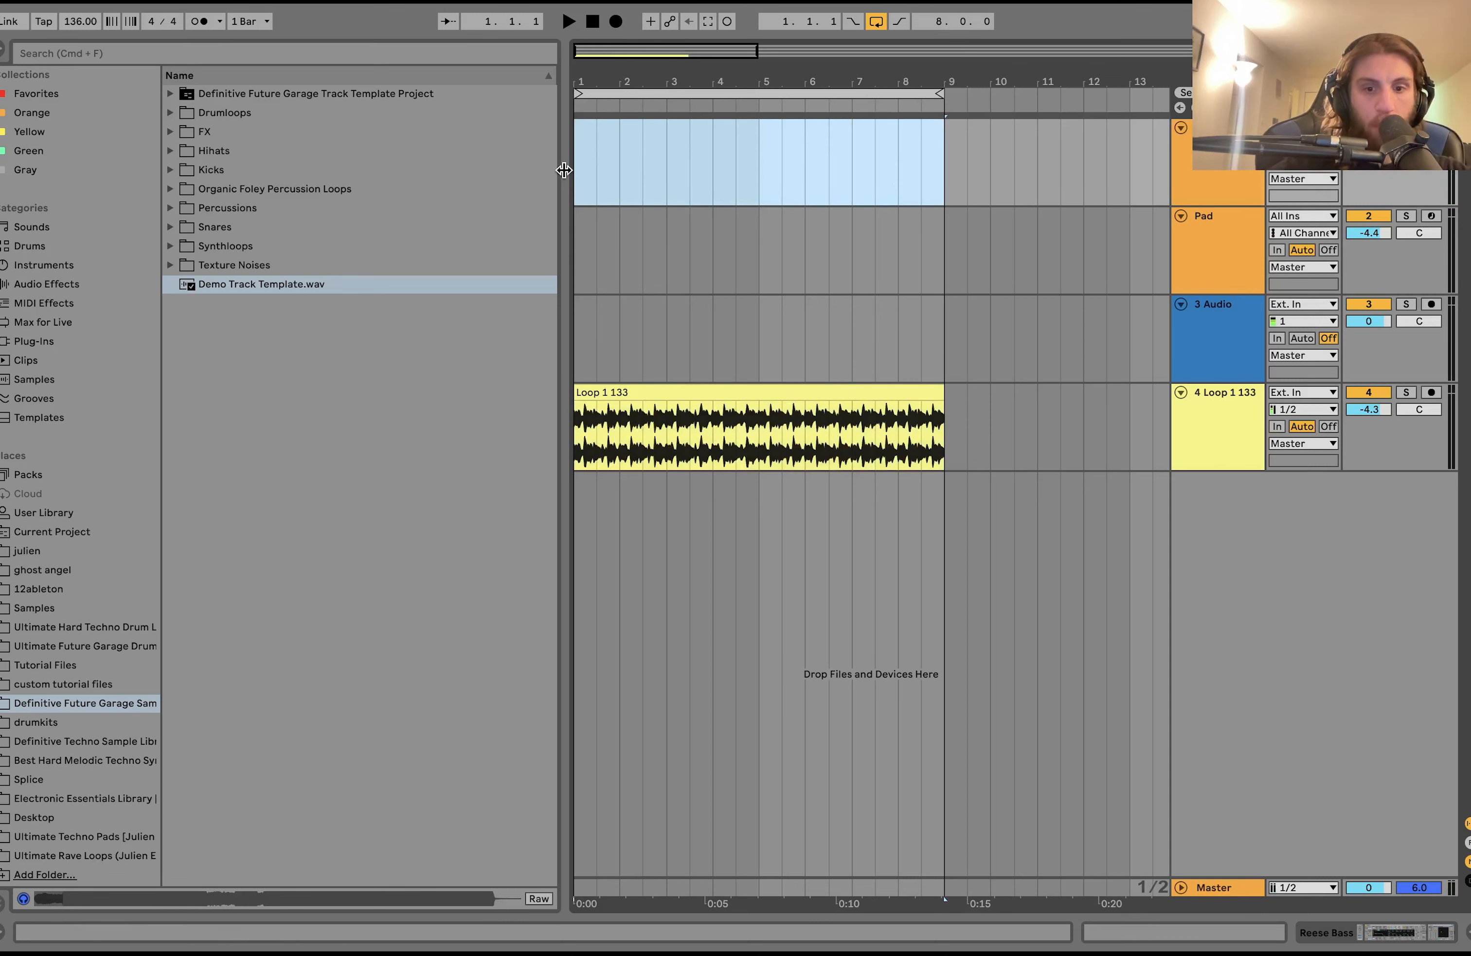
key("super+shift+m")
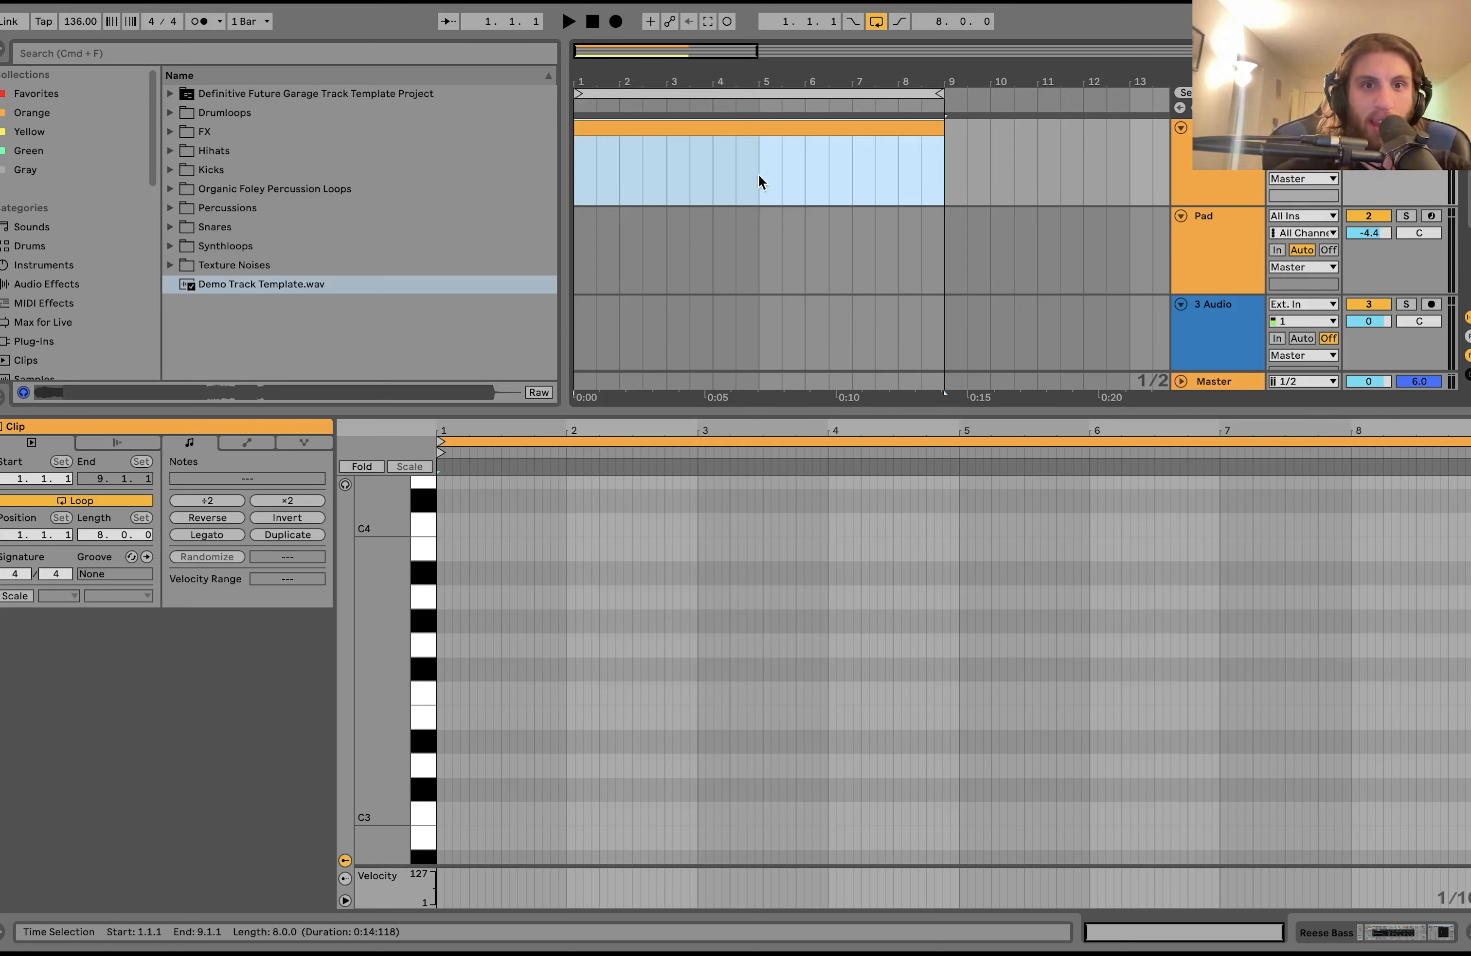
scroll(761, 182, "down", 3)
scroll(739, 178, "up", 3)
scroll(739, 178, "down", 3)
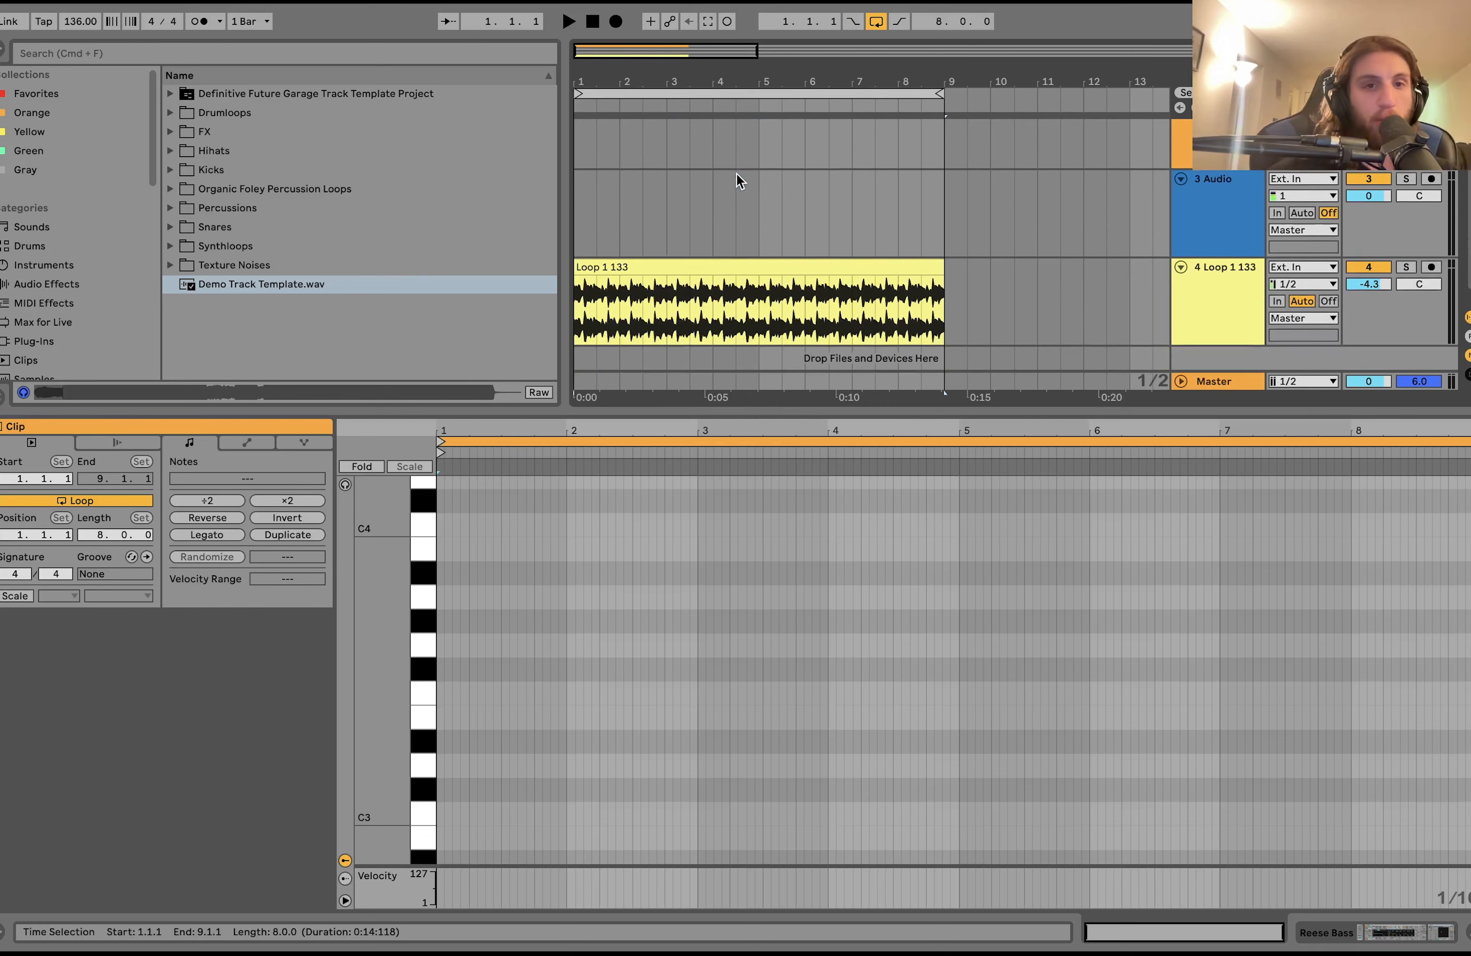
scroll(739, 181, "up", 3)
left_click(1227, 254)
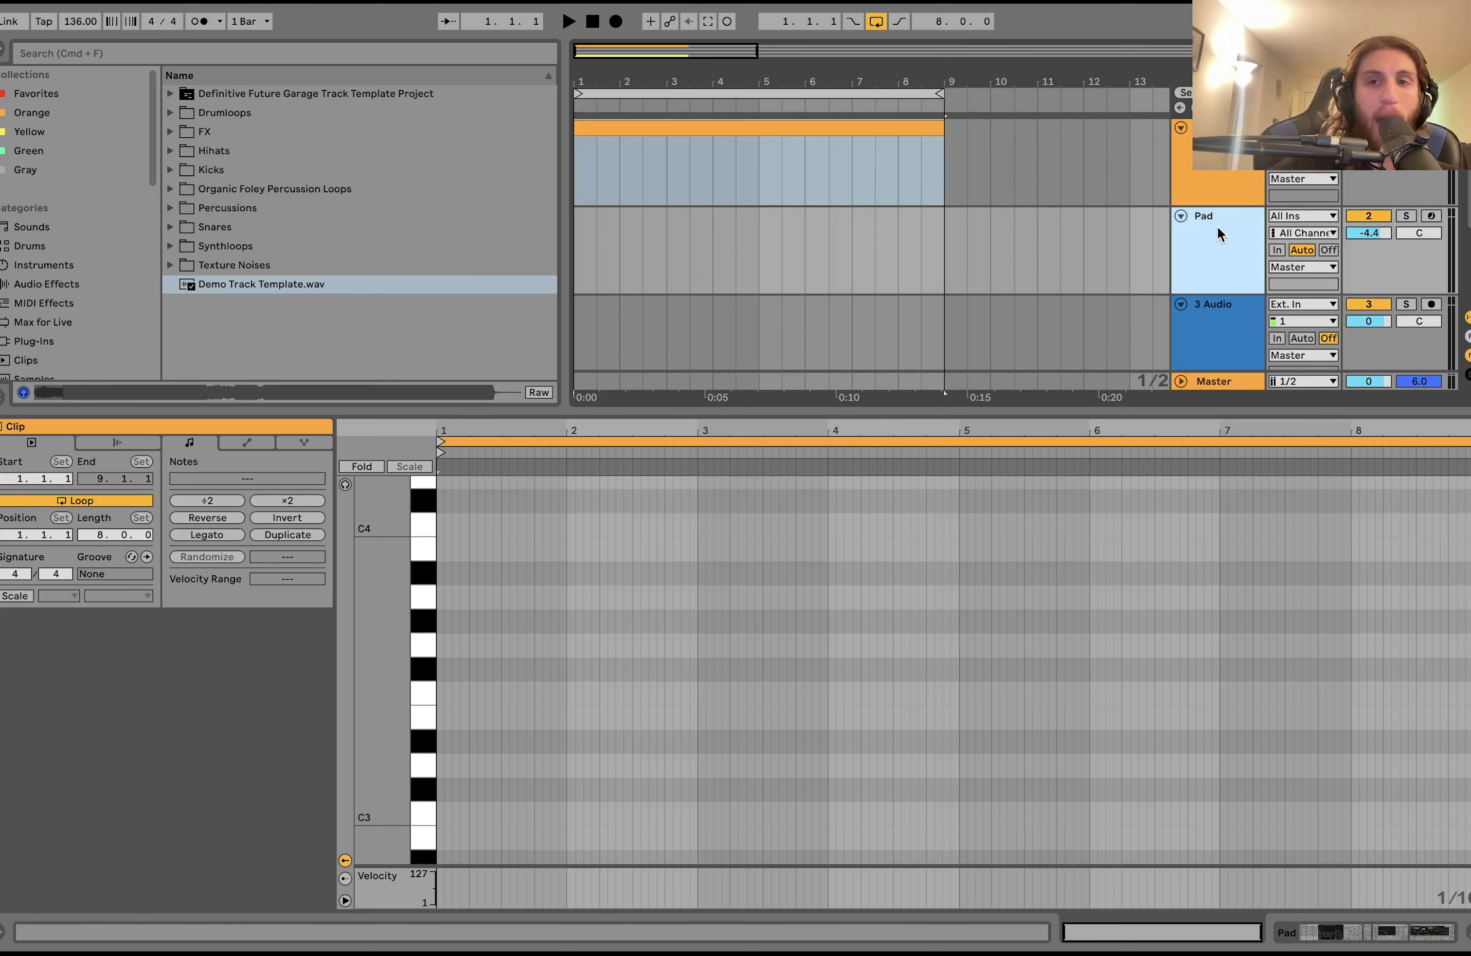
- Add a short G#1 note at the start of the Reese Bass clip
left_click(808, 138)
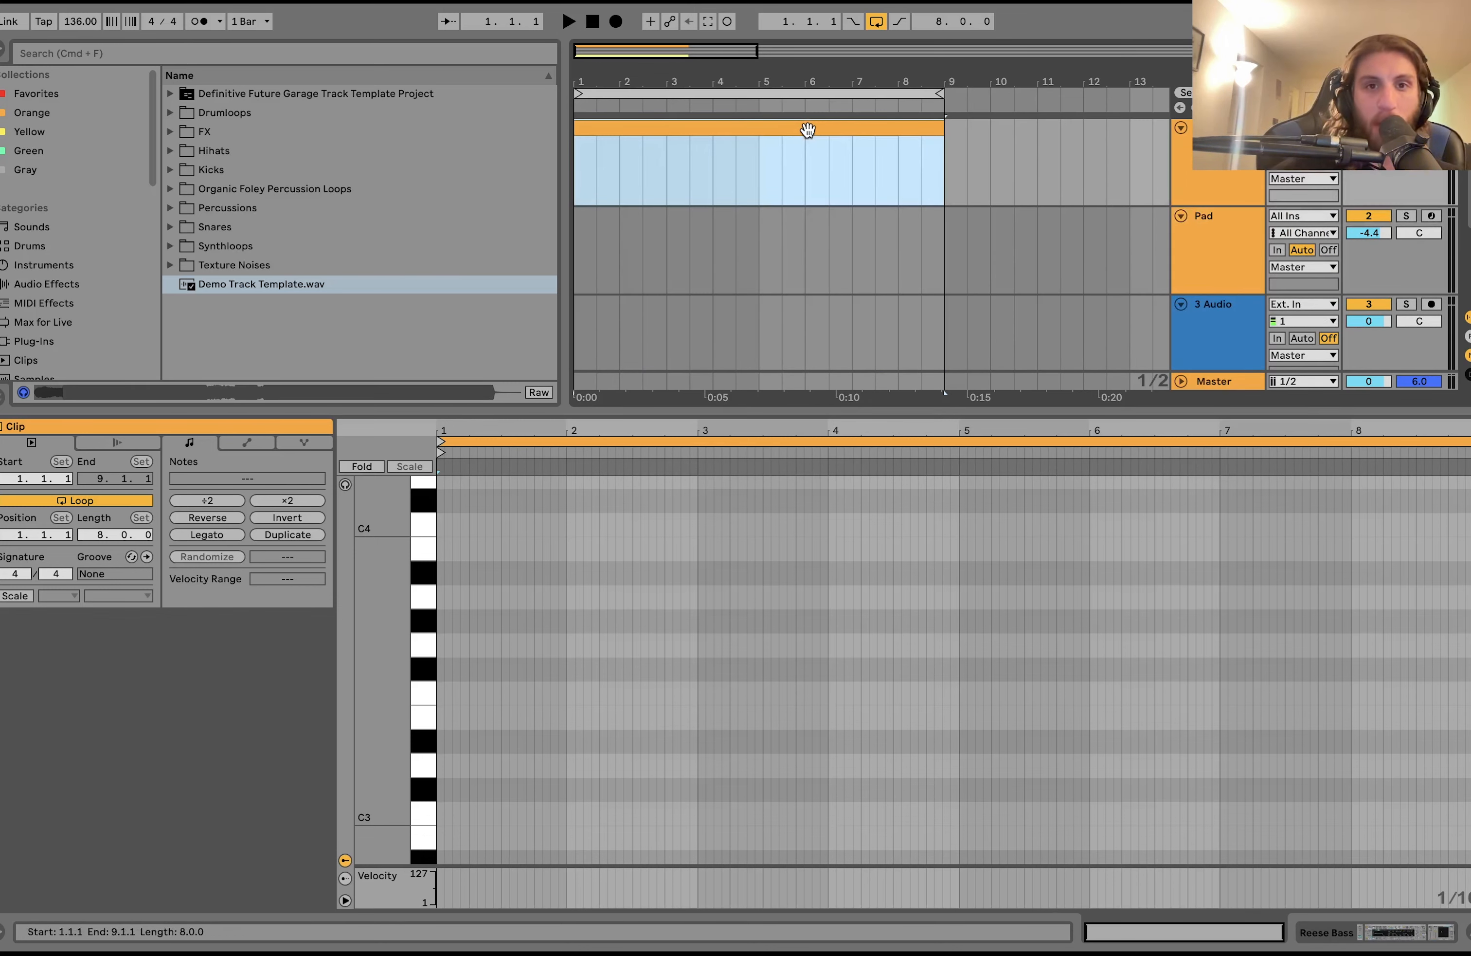
double_click(442, 644)
key("shift+Right")
key("shift+Right")
key("Up")
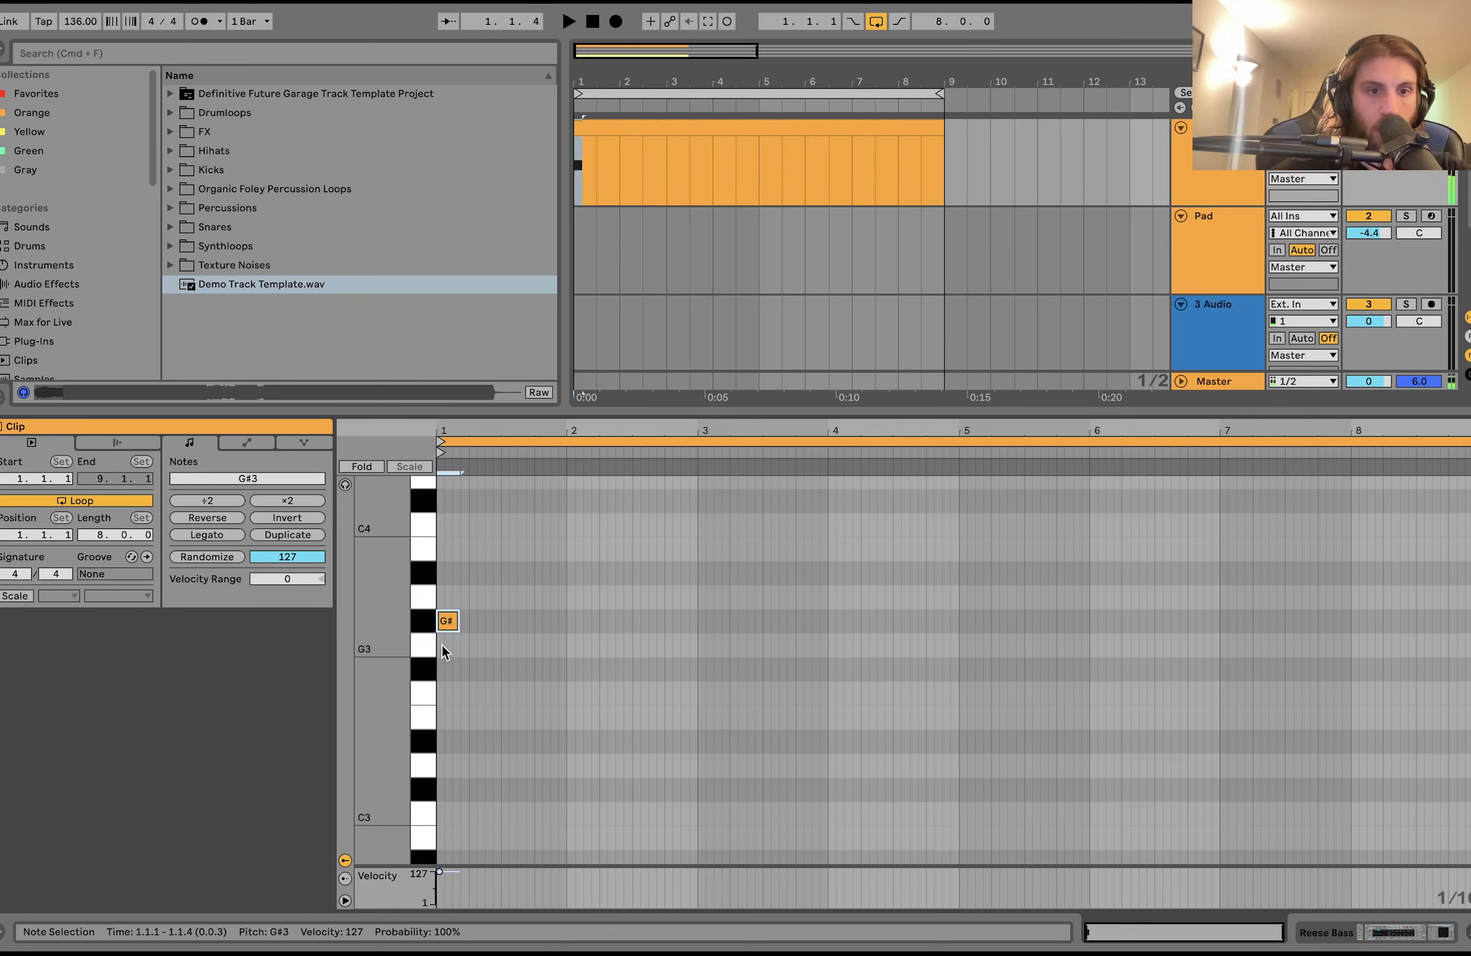
key("shift+Down")
key("shift+Down")
- Lengthen the G#1 note to two full bars, auditioning the bass along the way
key("shift+Right")
key("shift+Right")
key("space")
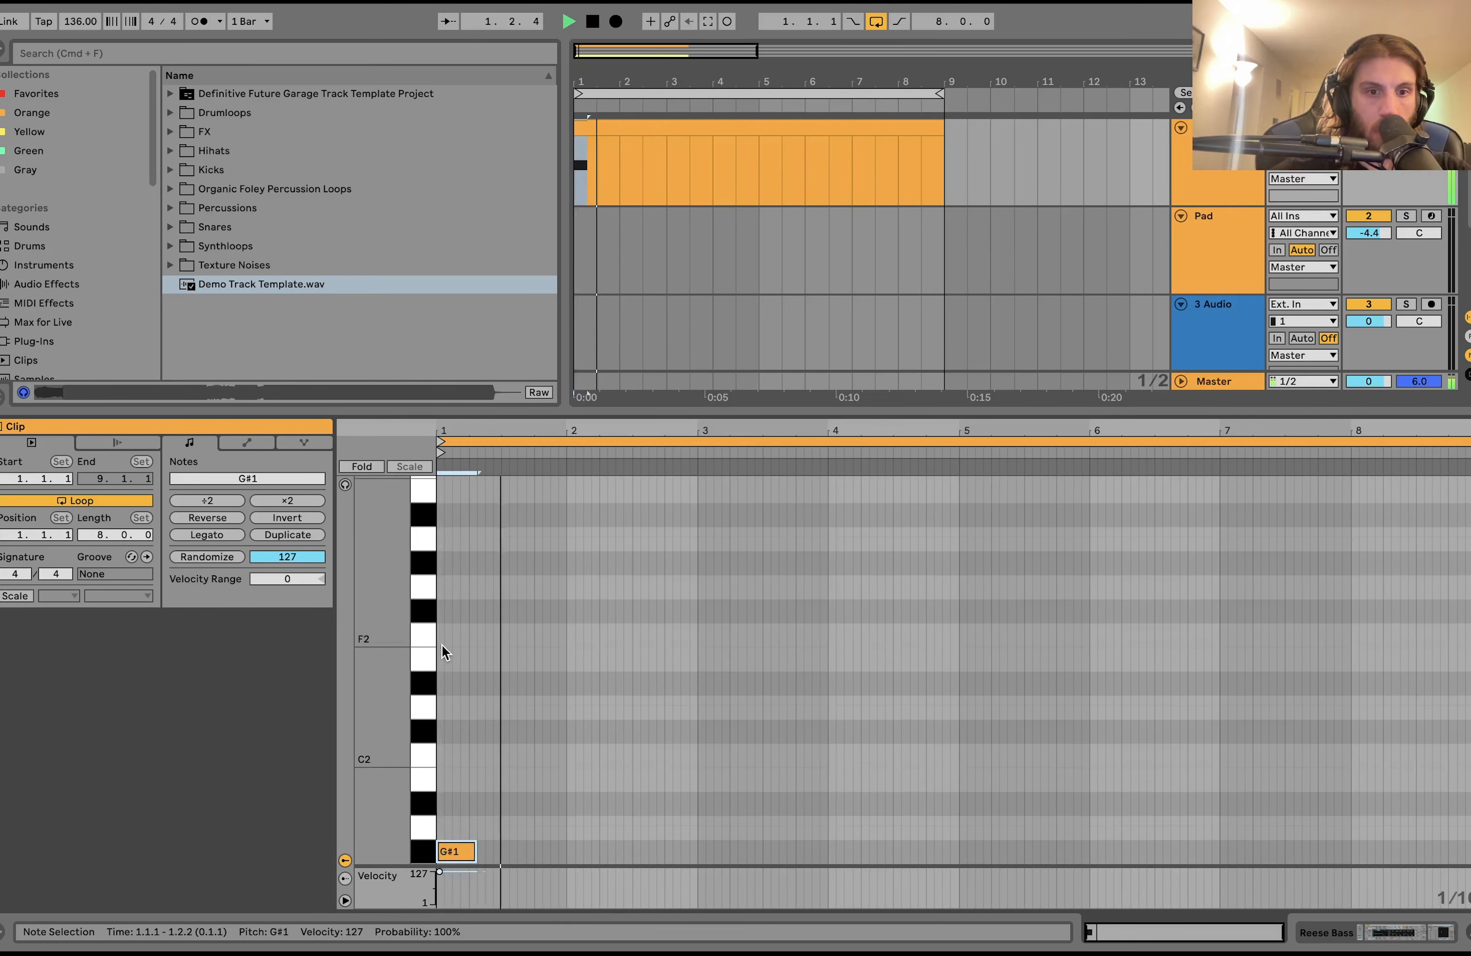
key("shift+Right")
key("shift+Right")
key("shift+Right")
key("shift+Right")
key("shift+Right")
key("shift+Right")
key("shift+Right")
key("shift+Right")
key("shift+Right")
key("shift+Right")
key("shift+Right")
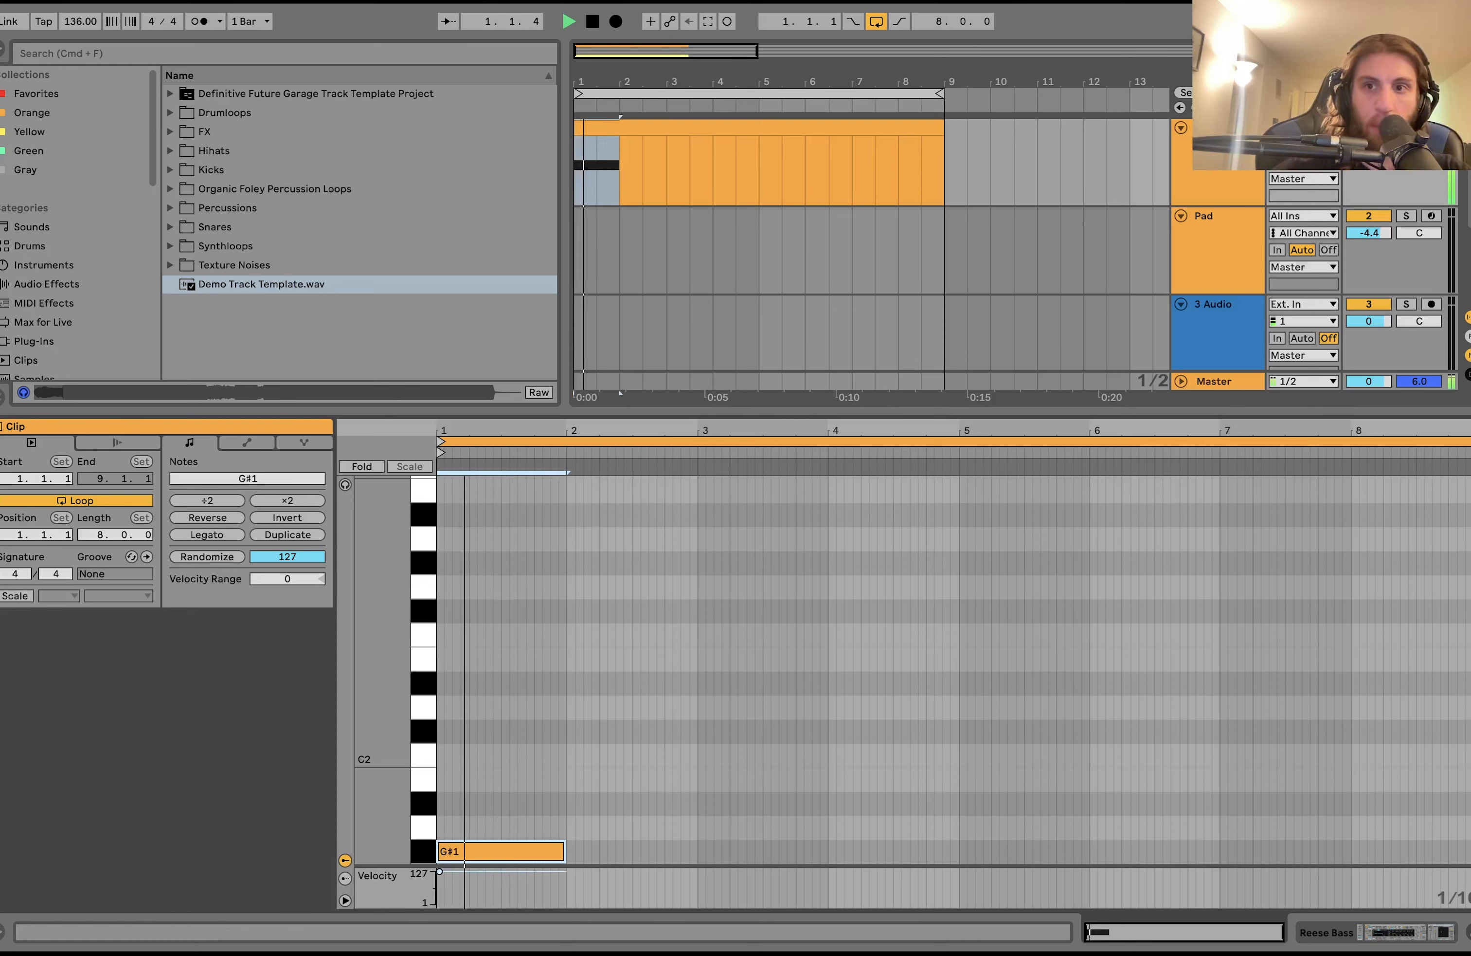
key("space")
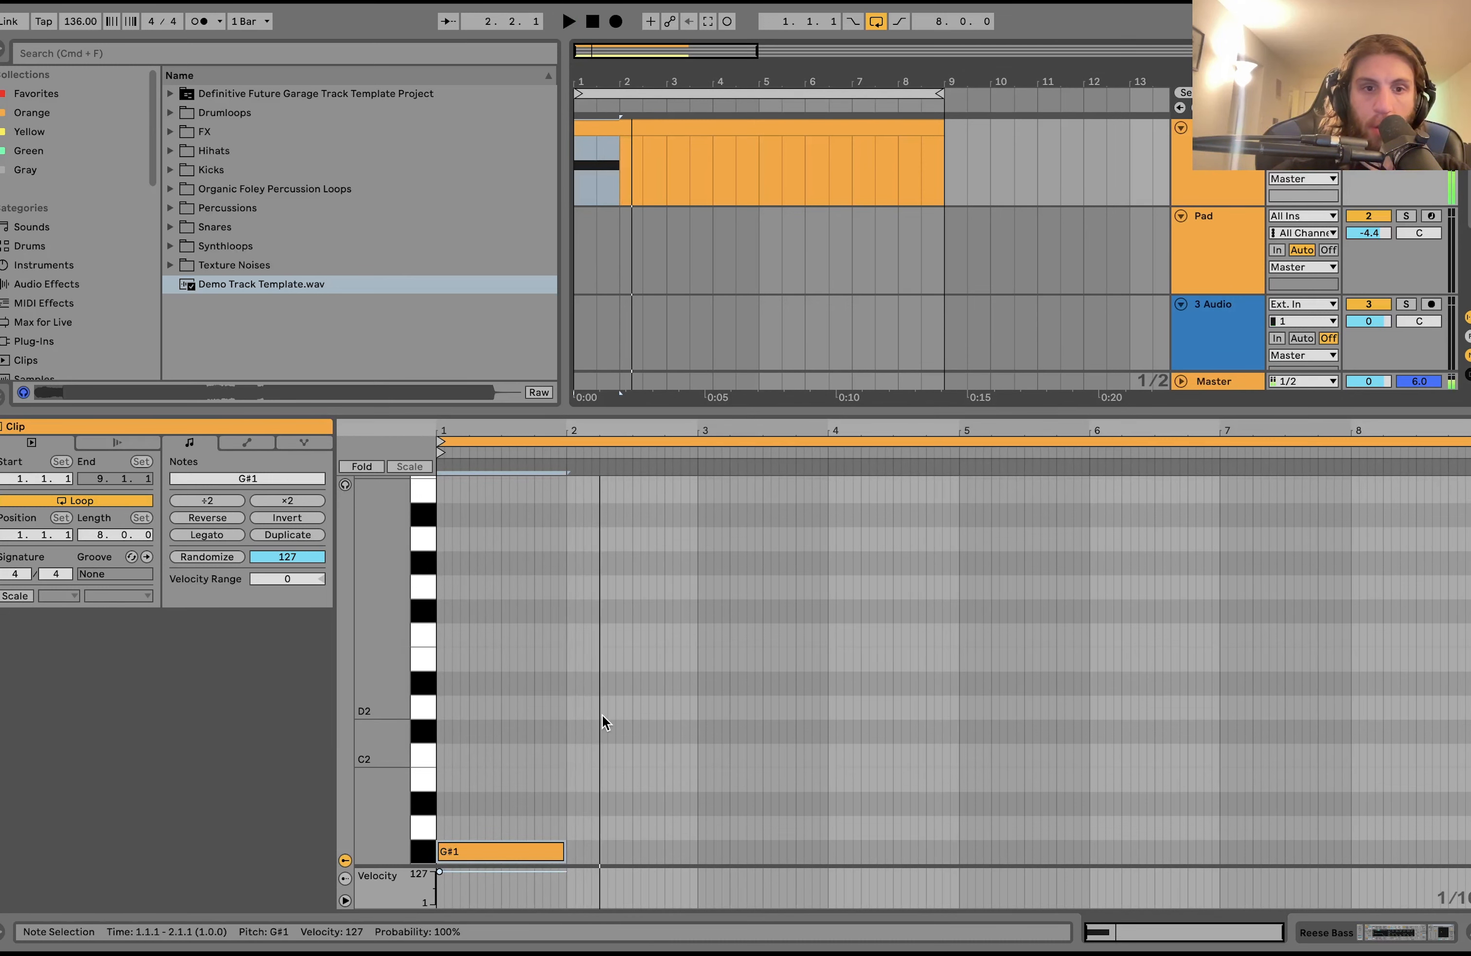
key("space")
key("shift+Right")
key("shift+Right")
key("shift+Right")
key("shift+Right")
key("shift+Right")
key("shift+Right")
key("shift+Right")
key("shift+Right")
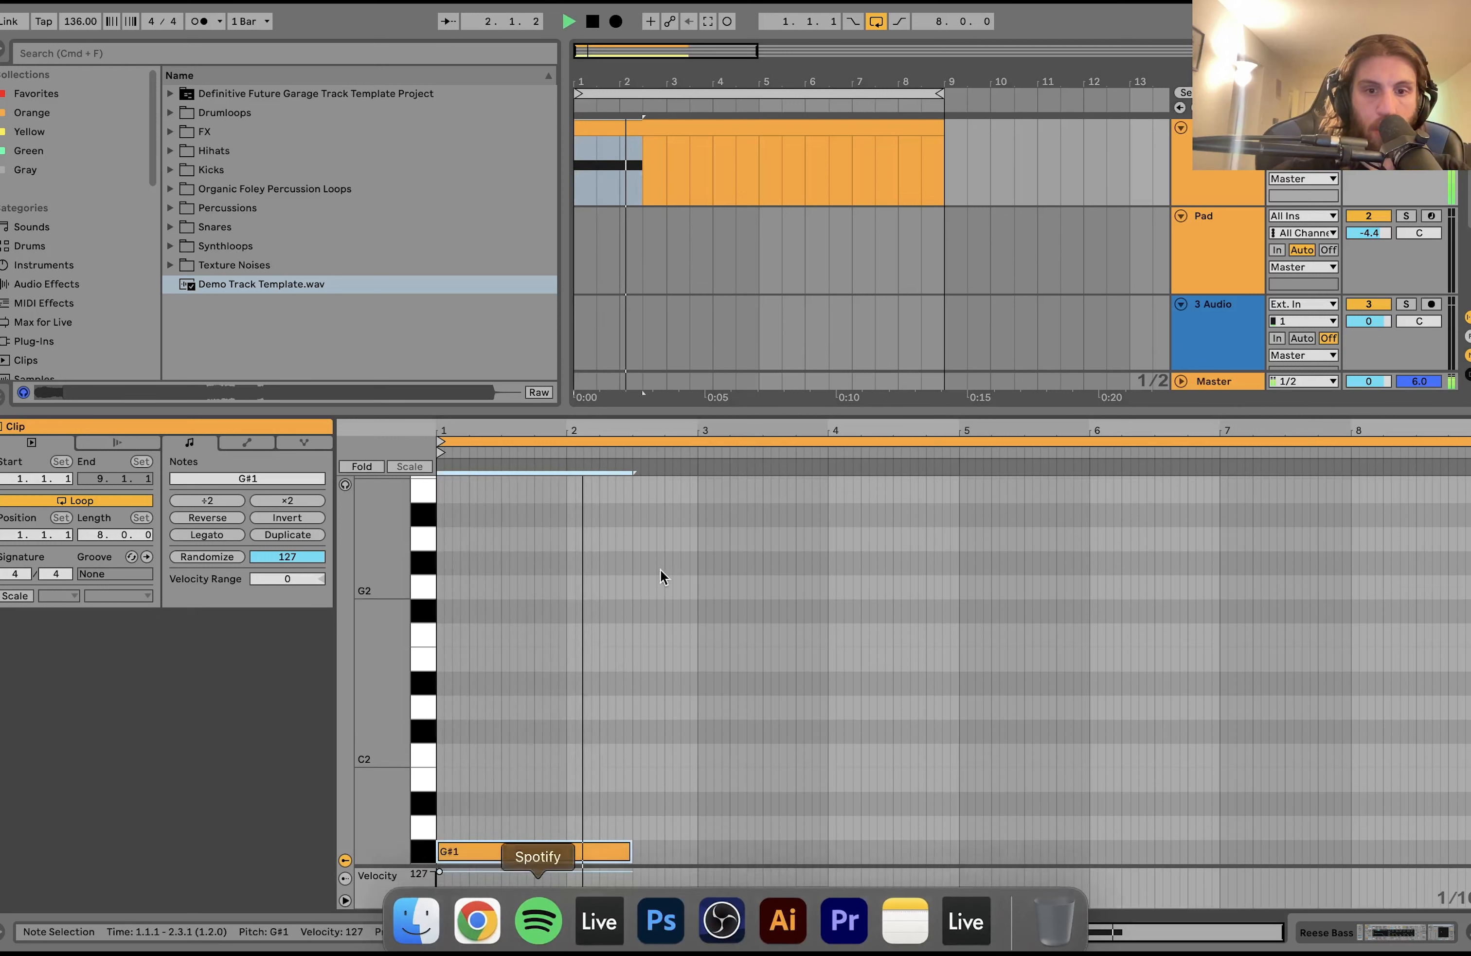
key("shift+Right")
key("shift+Right")
key("shift+Right")
key("shift+Right")
key("shift+Right")
key("shift+Right")
key("shift+Right")
key("shift+Right")
key("space")
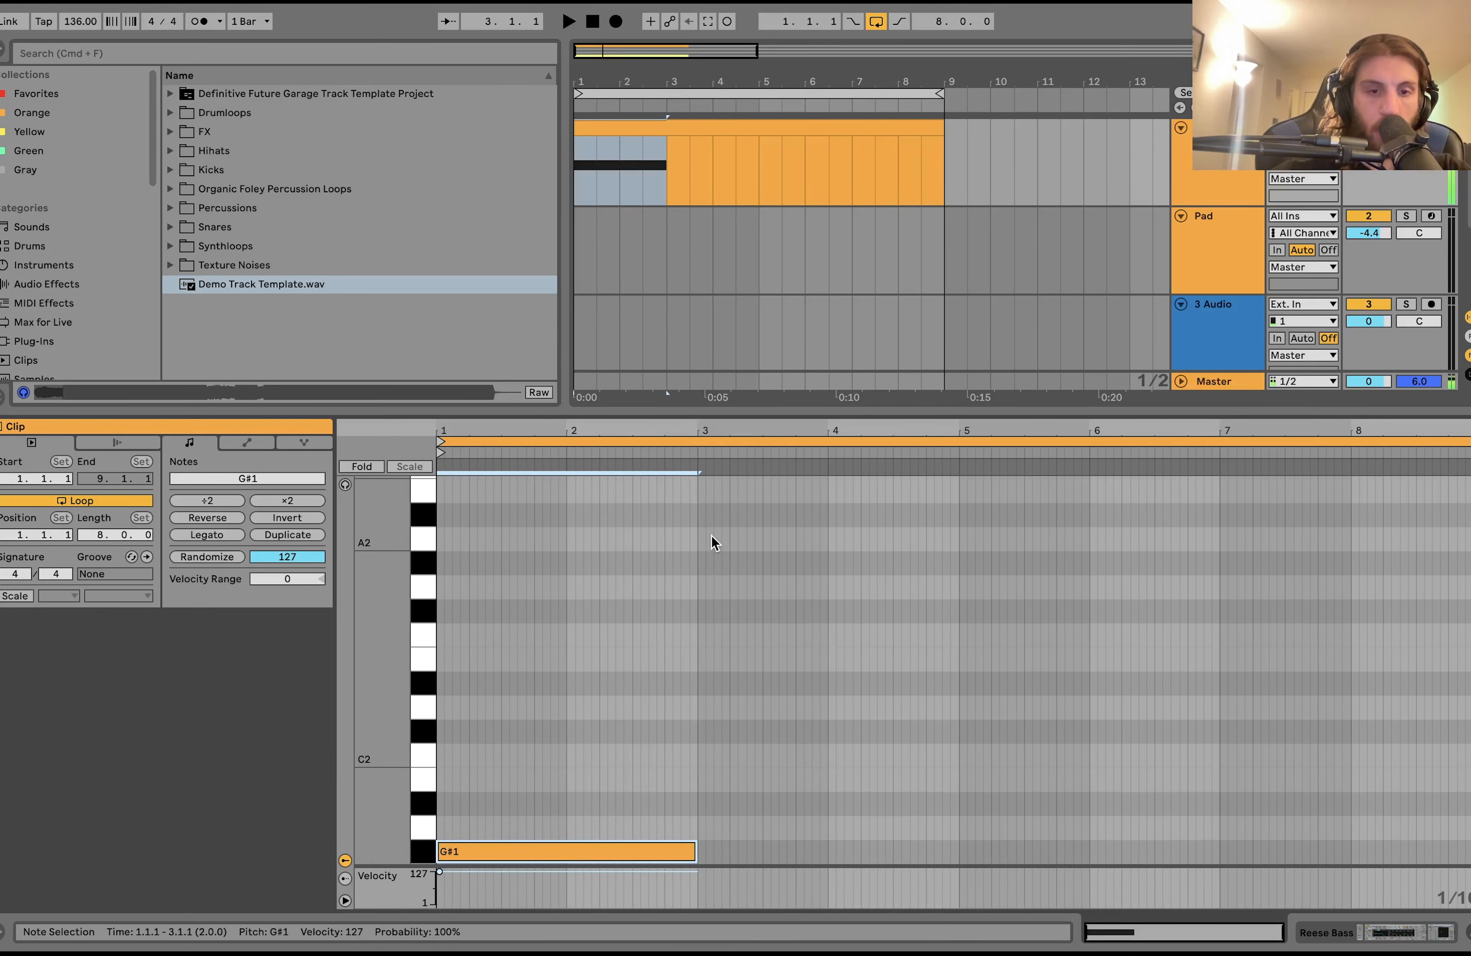
- Duplicate the two-bar bass note to bar 3 and raise the copy to B1
key("super+d")
key("Up")
key("Up")
key("Up")
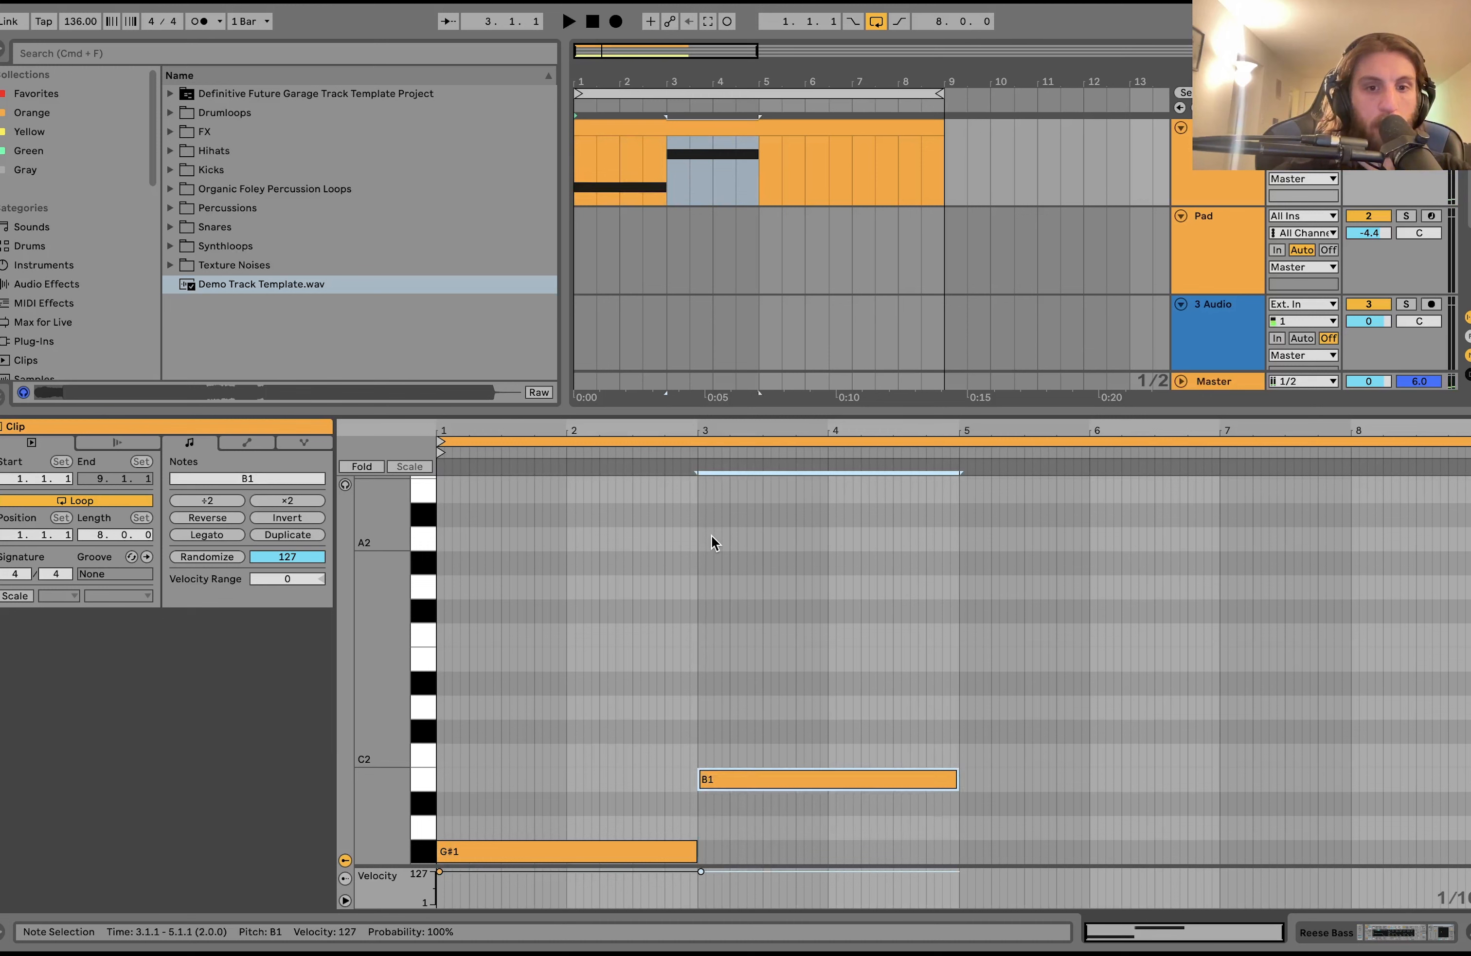
- Audition the transition between the two bass notes and raise the second note to D#2
left_click(648, 449)
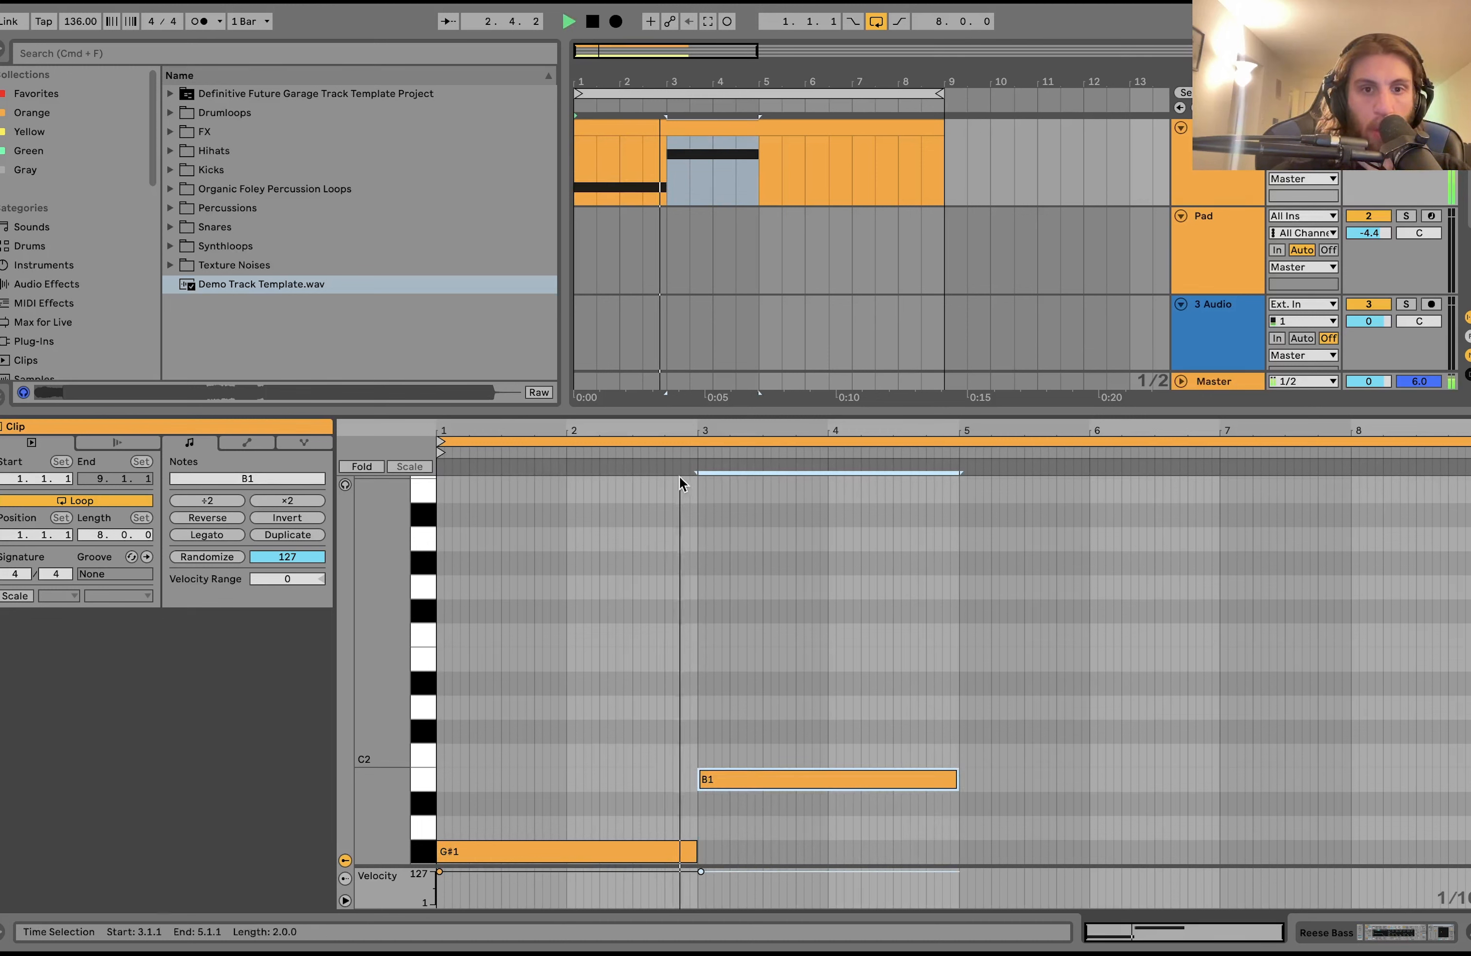
key("space")
left_click_drag(821, 779, 825, 739)
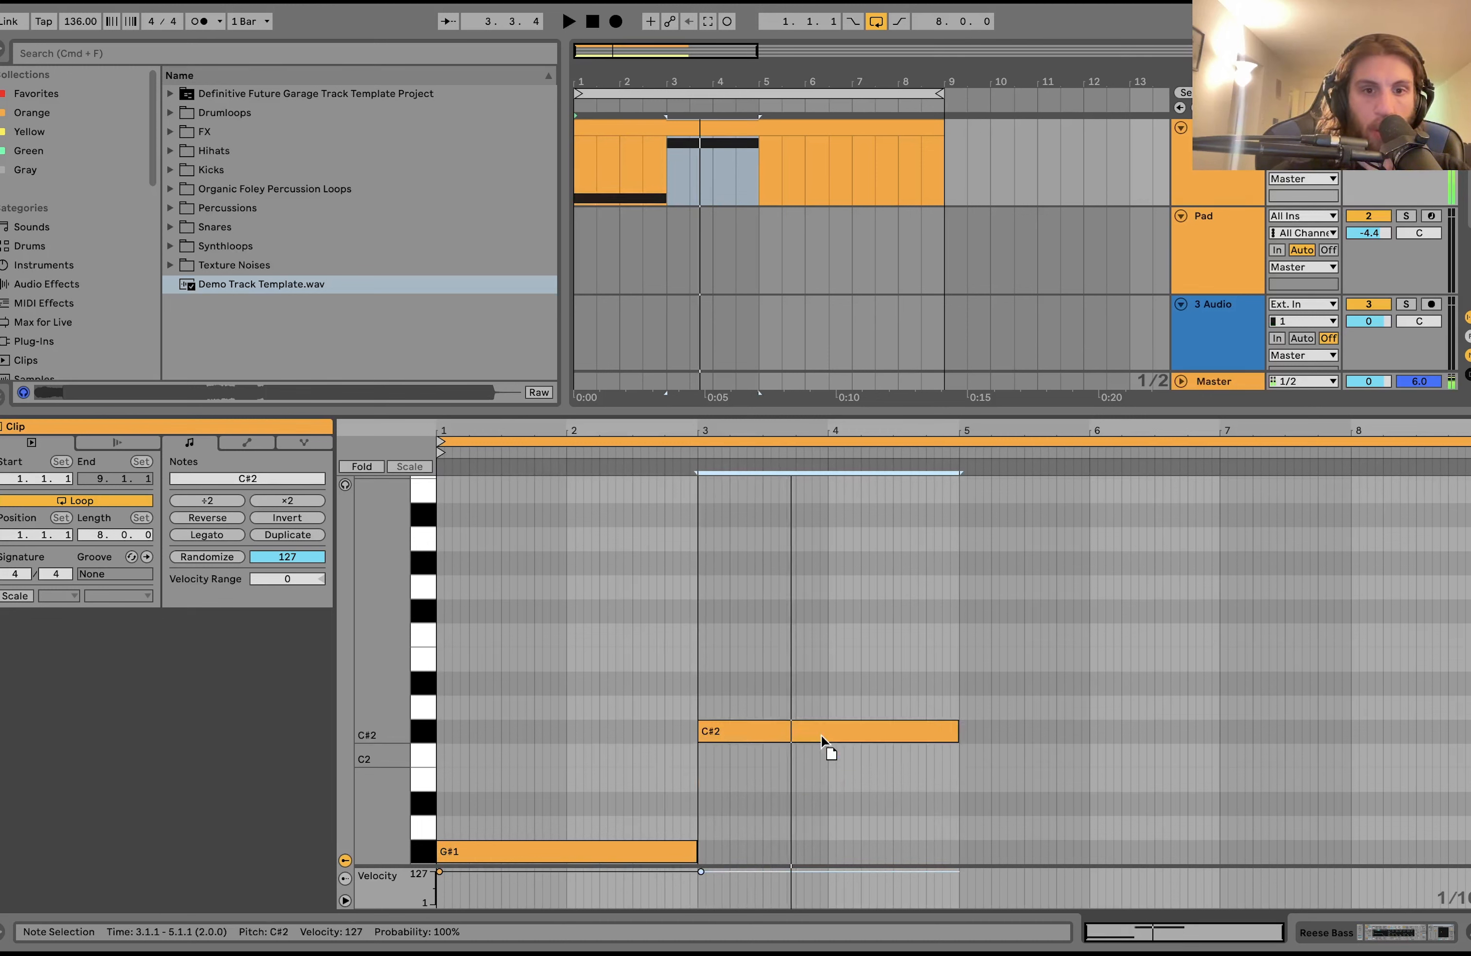
left_click(631, 451)
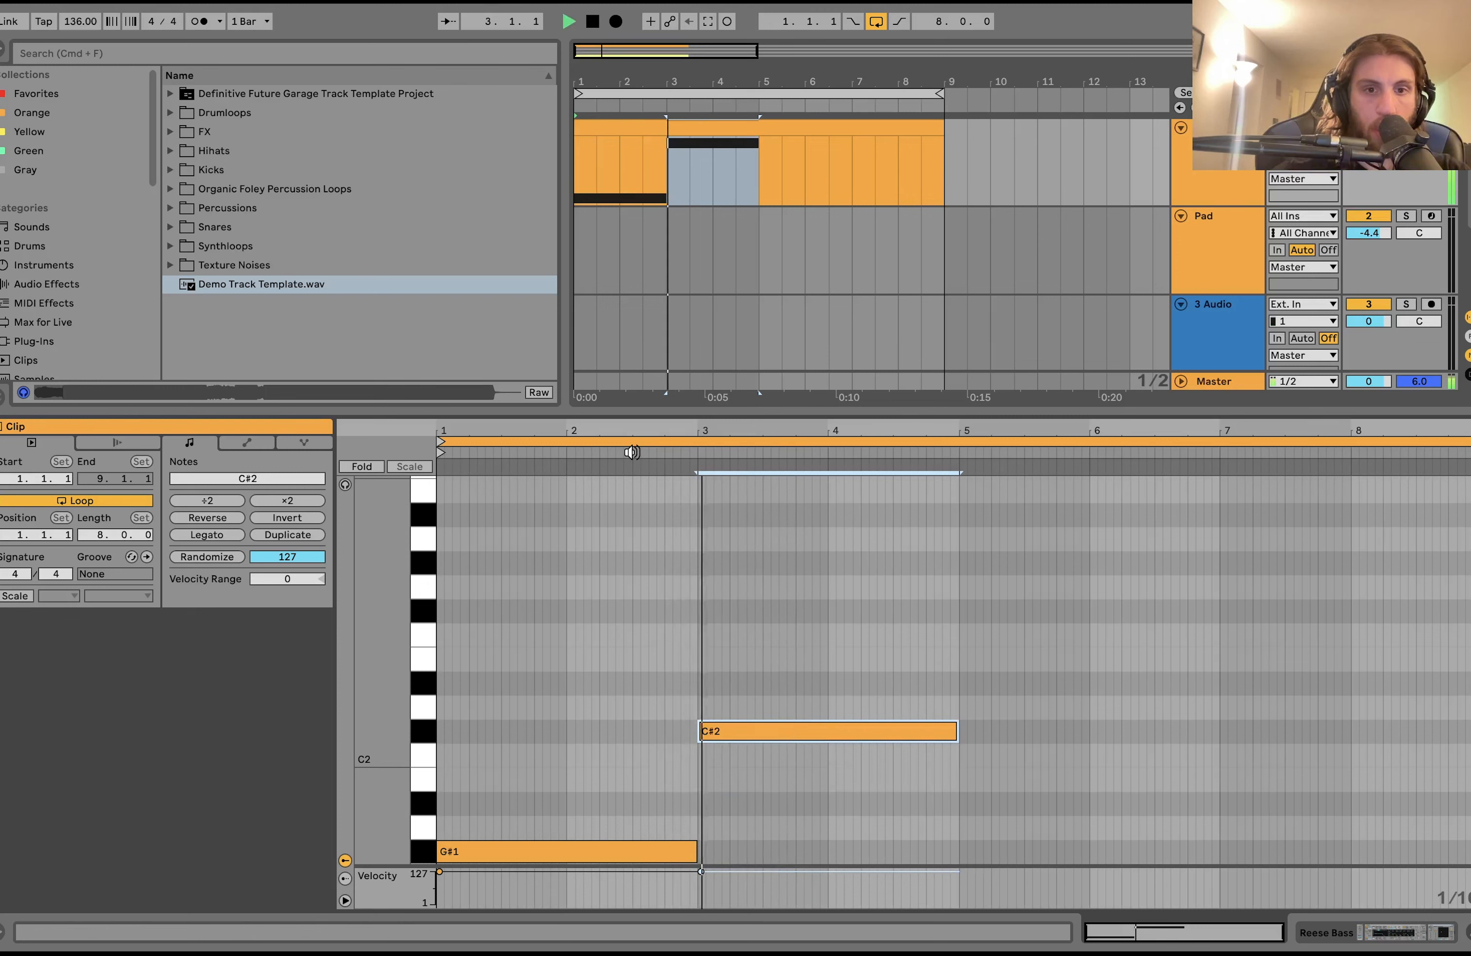
key("Up")
key("Up")
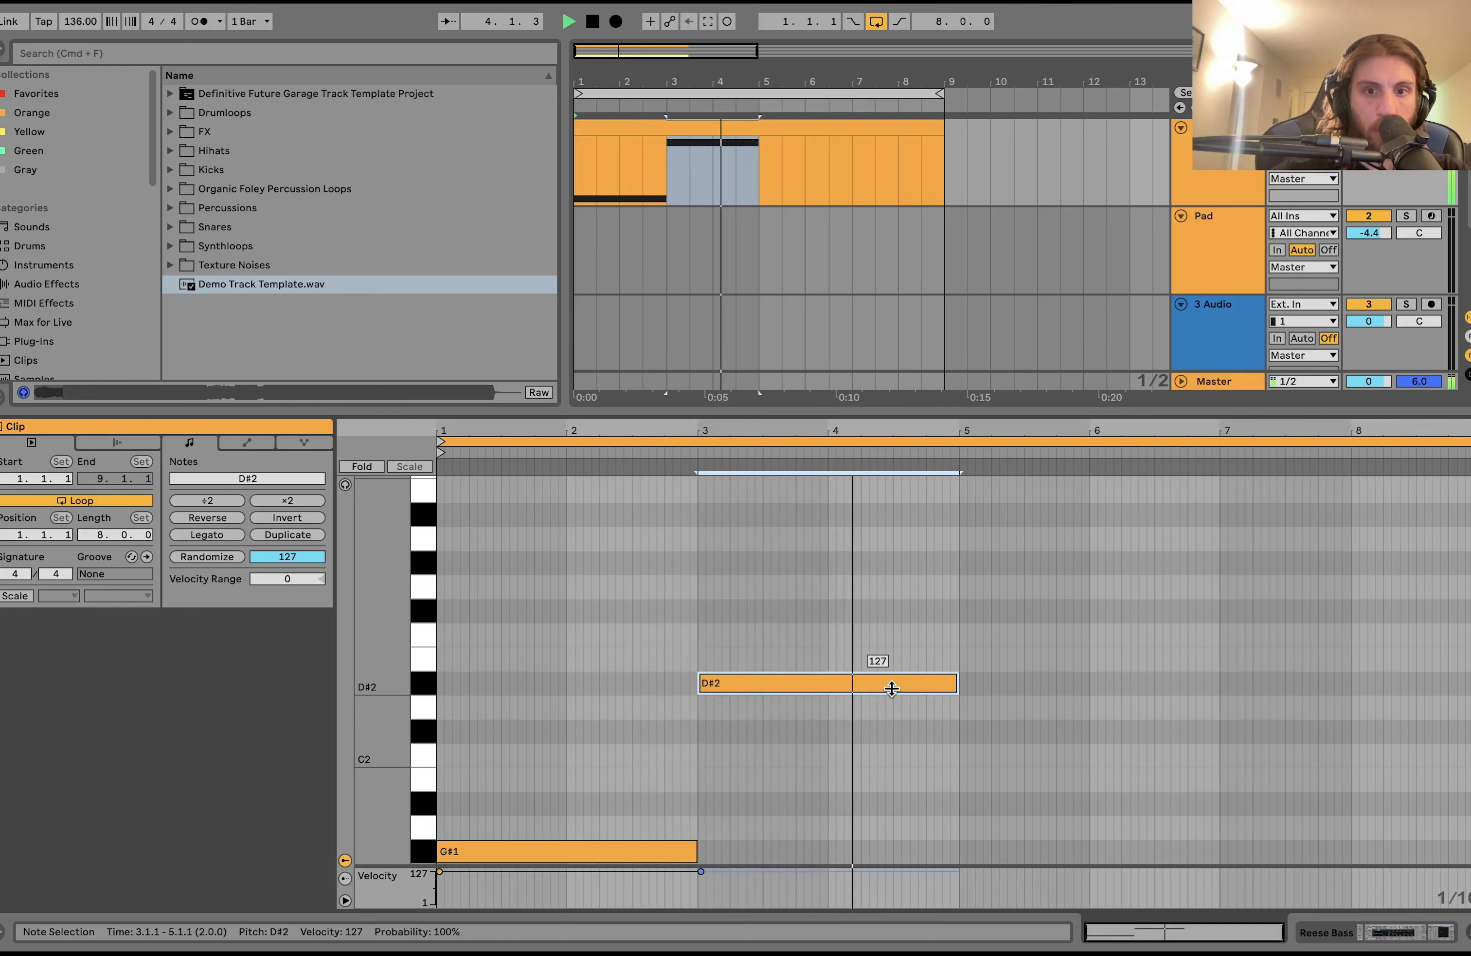
- Duplicate the second note to bar 5 as E2, and duplicate that one to bar 7 as C#2
key("super+d")
key("Up")
key("super+d")
key("Down")
key("Down")
key("Down")
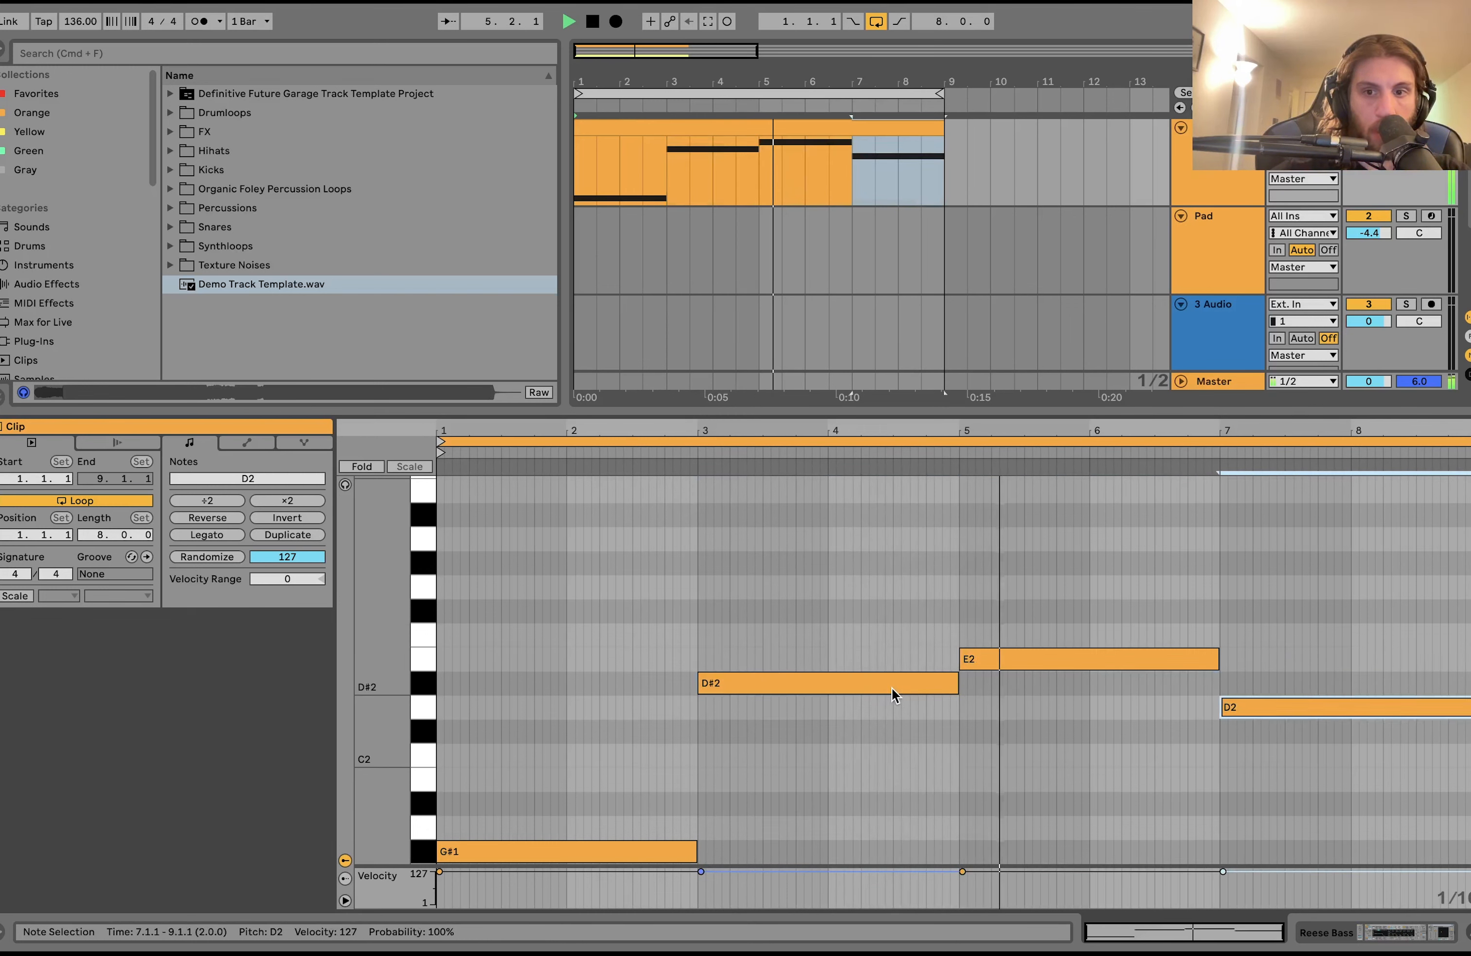
- Go over the individual notes of the bassline and play the clip back from the start
left_click(619, 850)
left_click(801, 681)
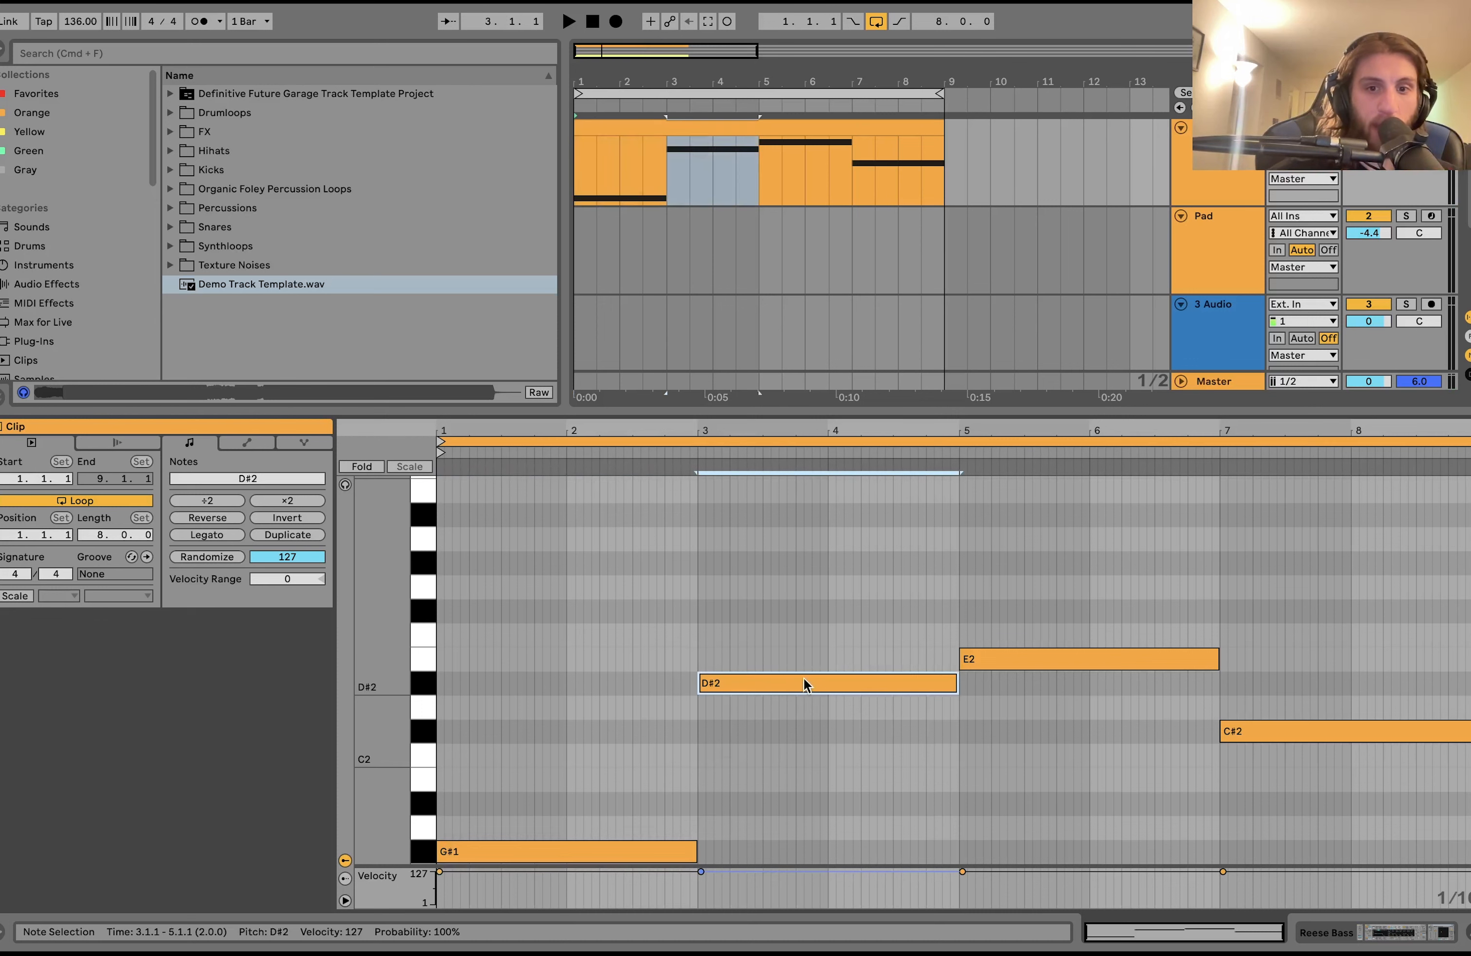
left_click(1052, 658)
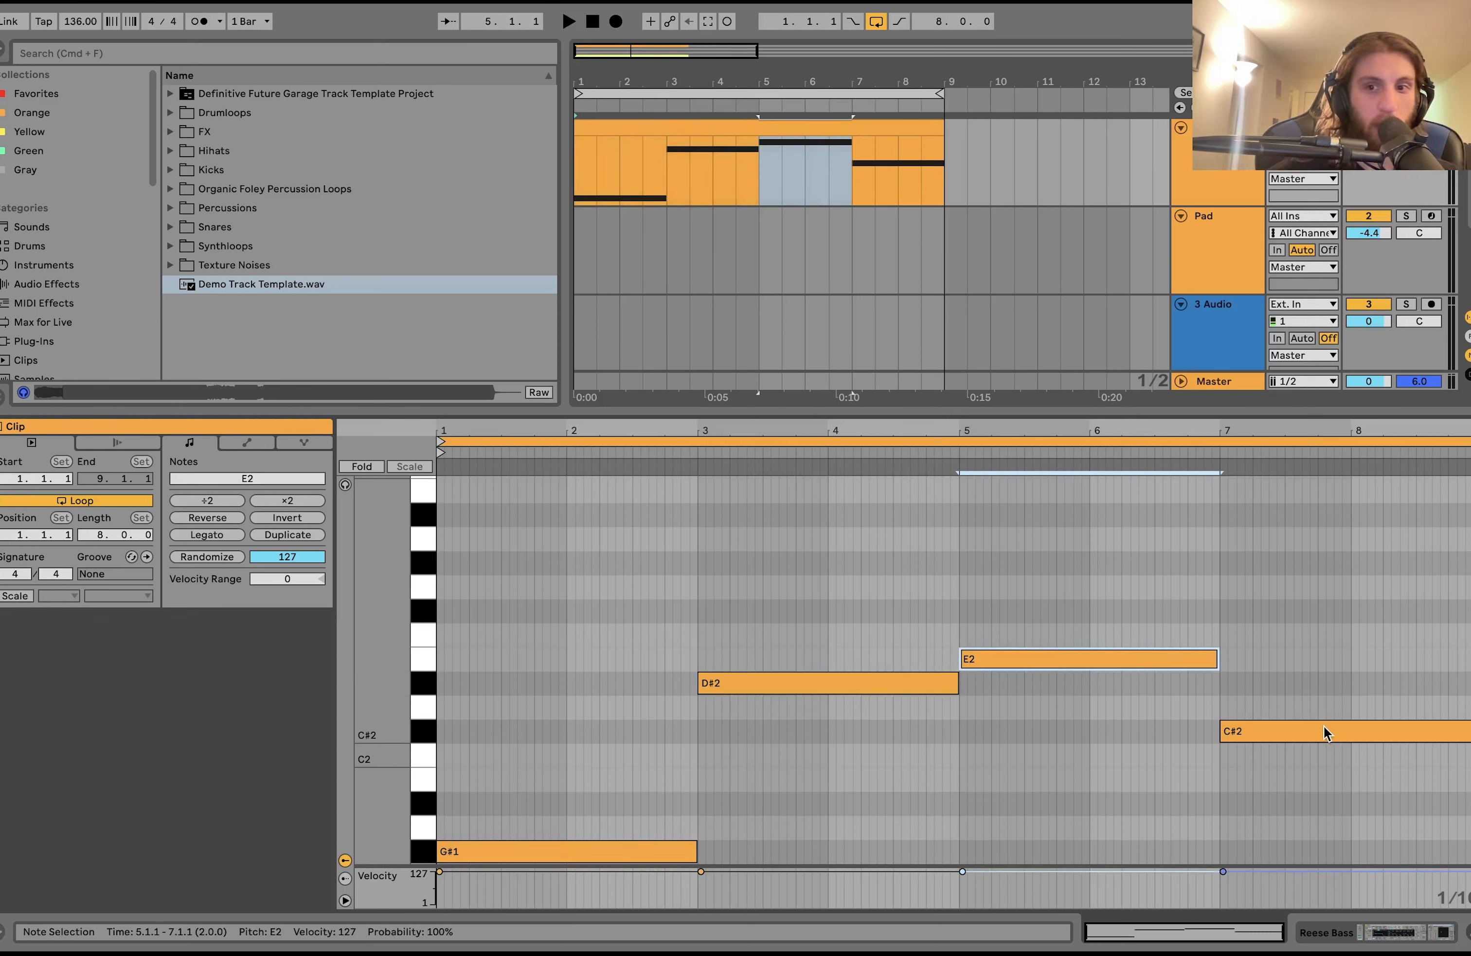
key("space")
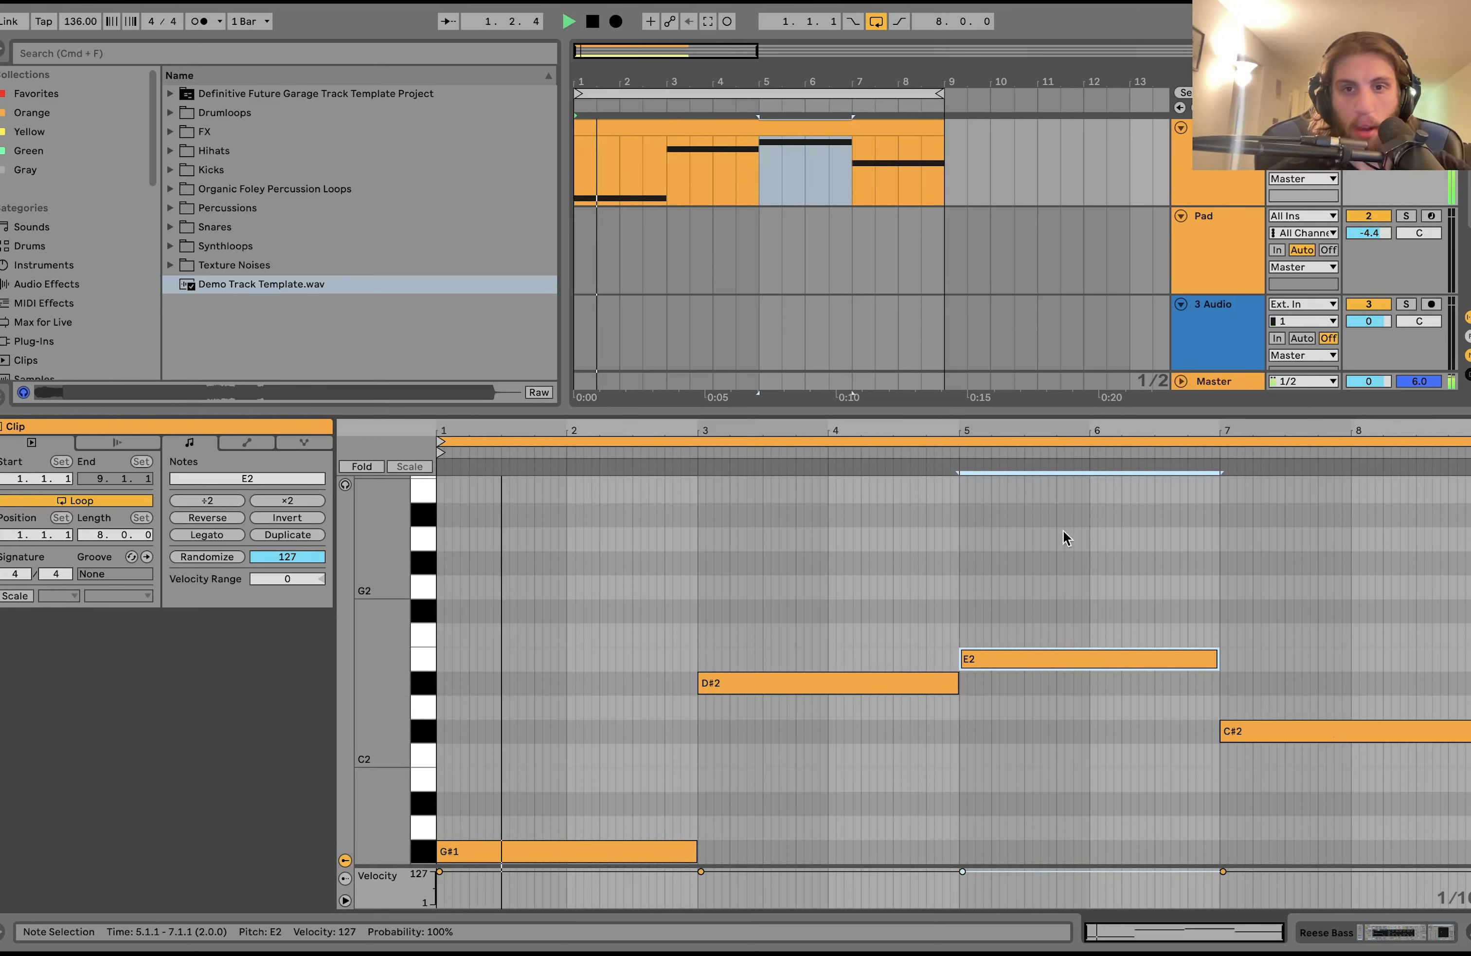
- Set the Reese Bass synth's first filter to frequency 378 and resonance 31%, and return to the clip's notes with playback stopped
left_click(1237, 187)
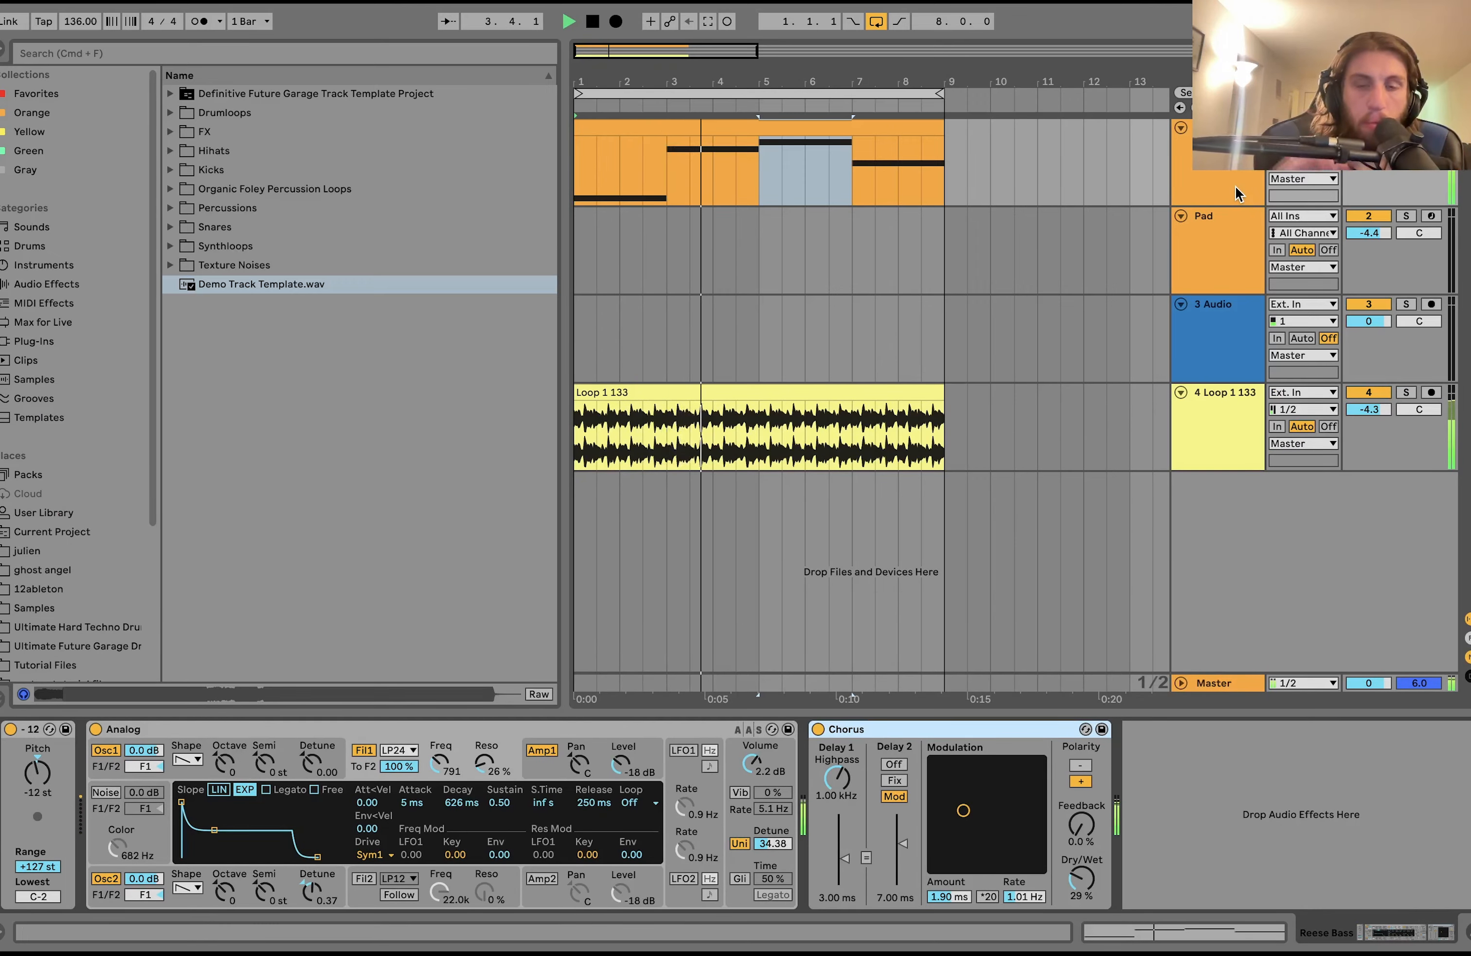
left_click(794, 130)
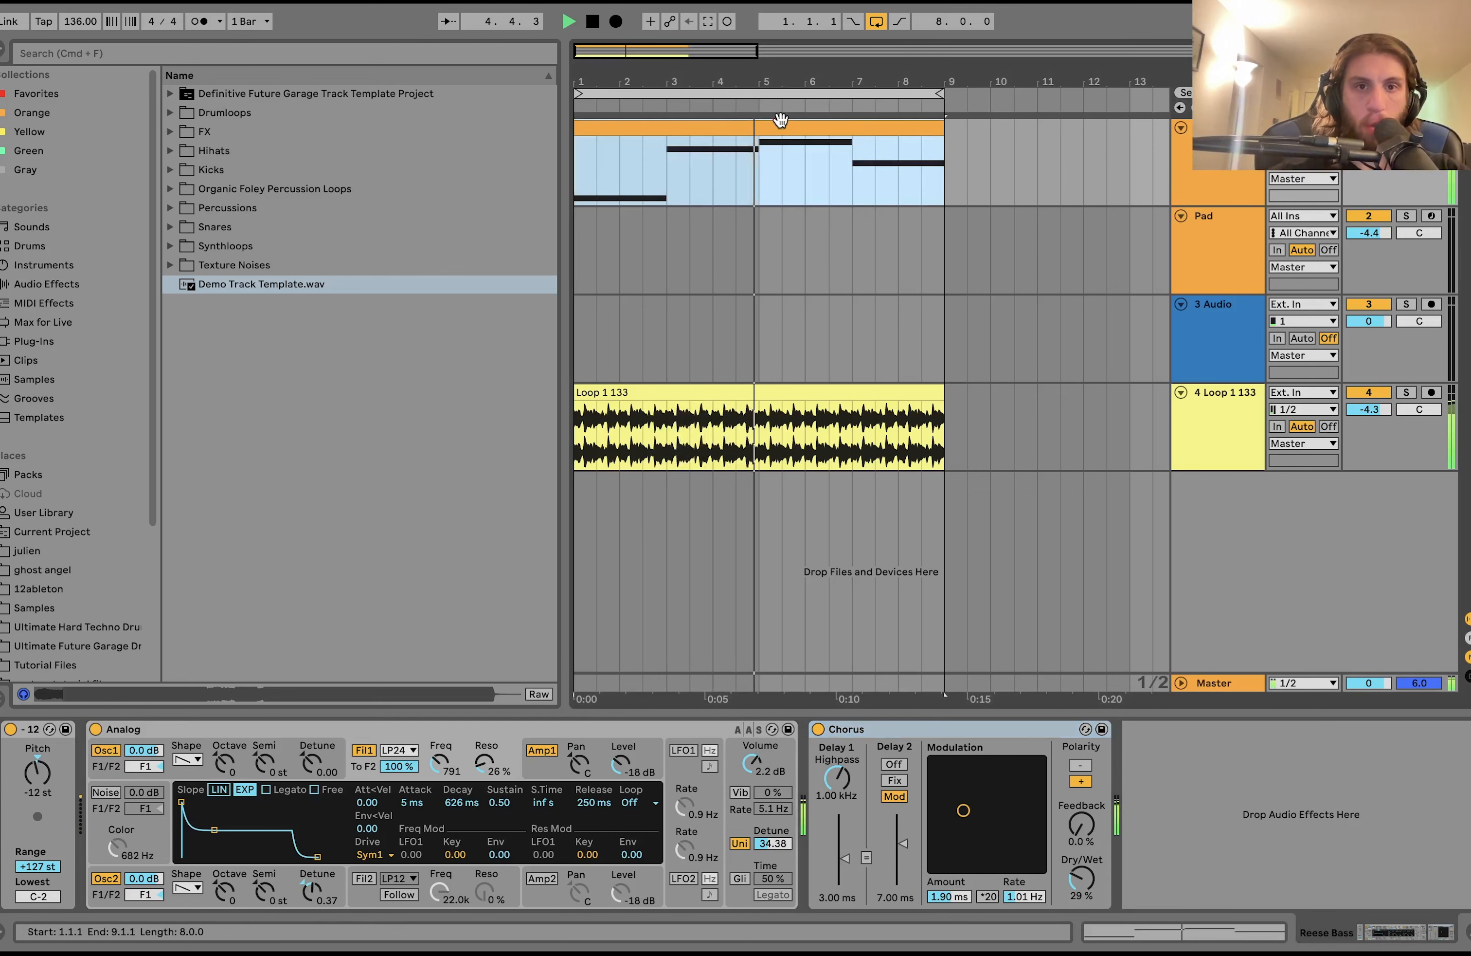
left_click_drag(439, 763, 439, 779)
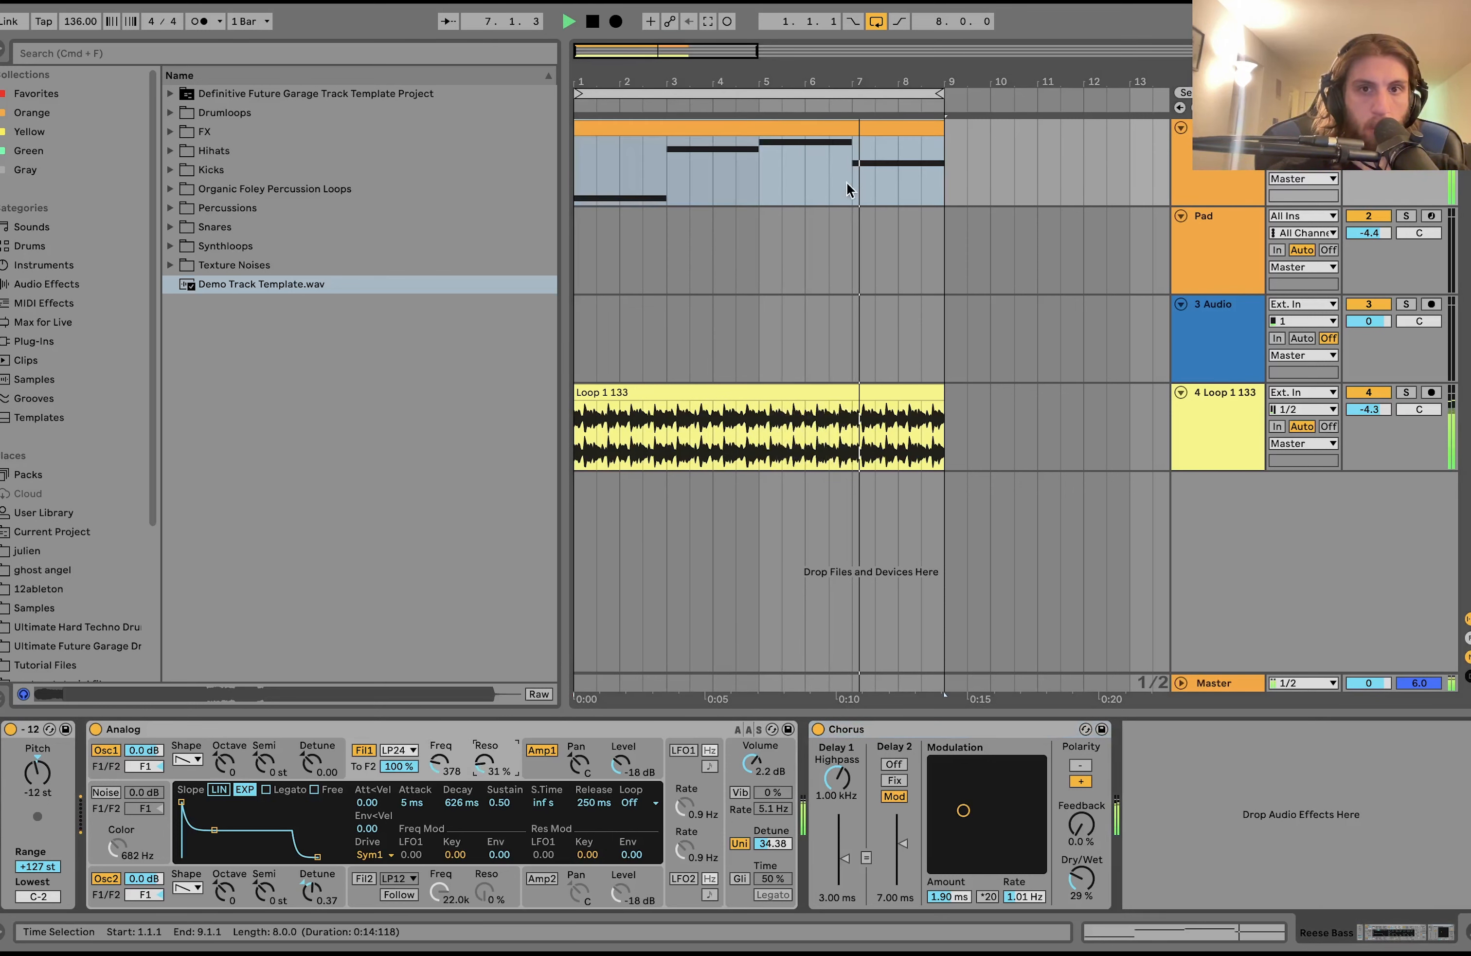
double_click(860, 126)
key("space")
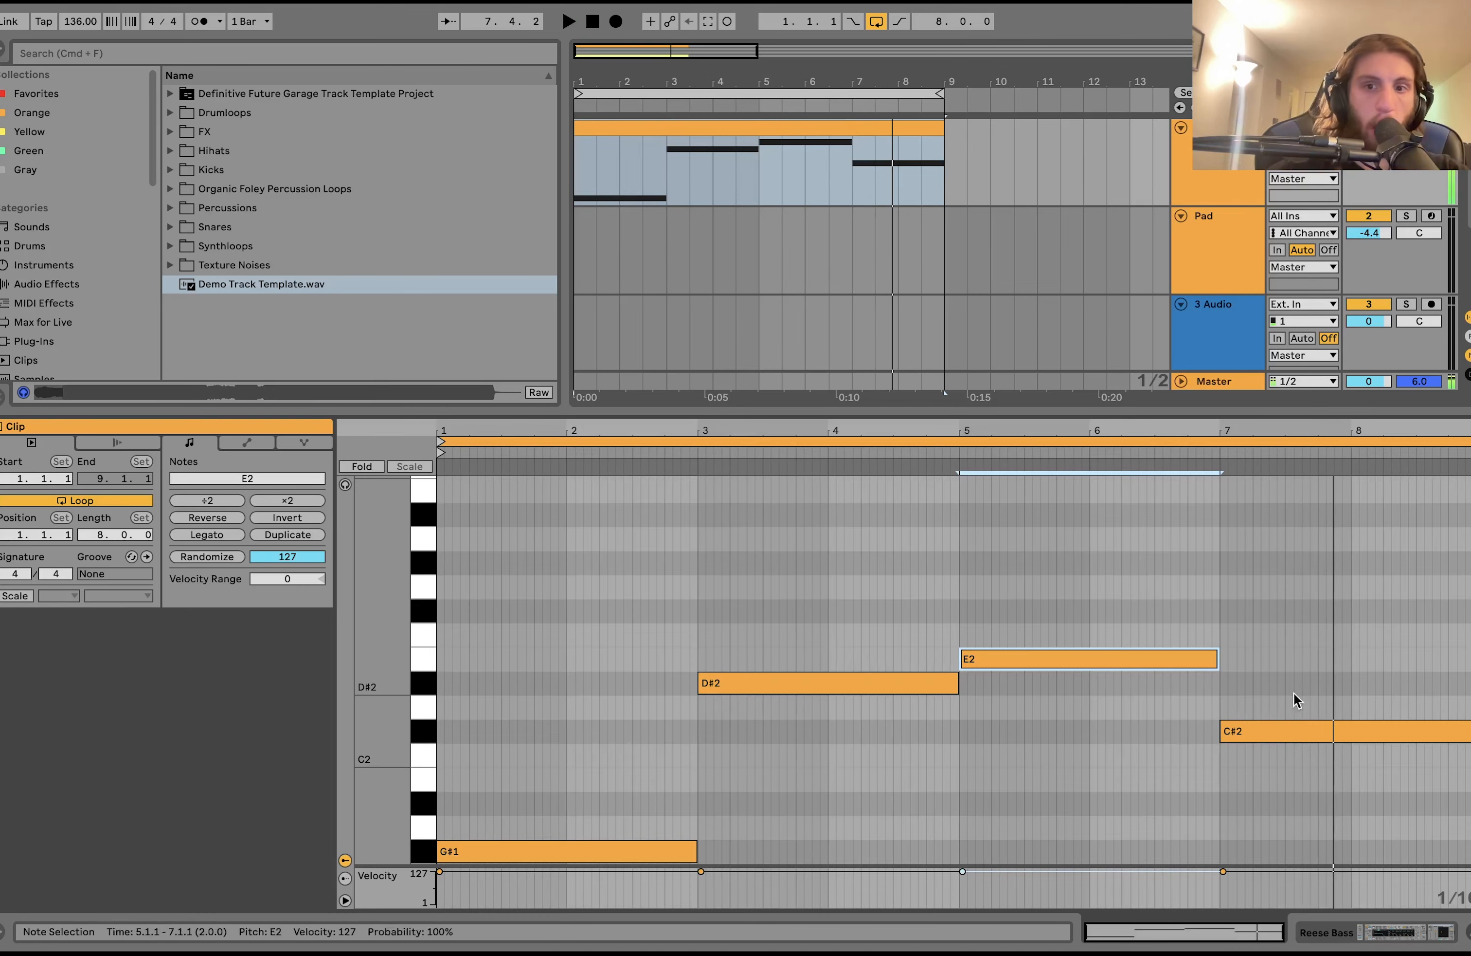
- Lower the bassline's second note, at bar 3, to B1 and play the clip
left_click(877, 681)
left_click_drag(877, 681, 876, 777)
key("space")
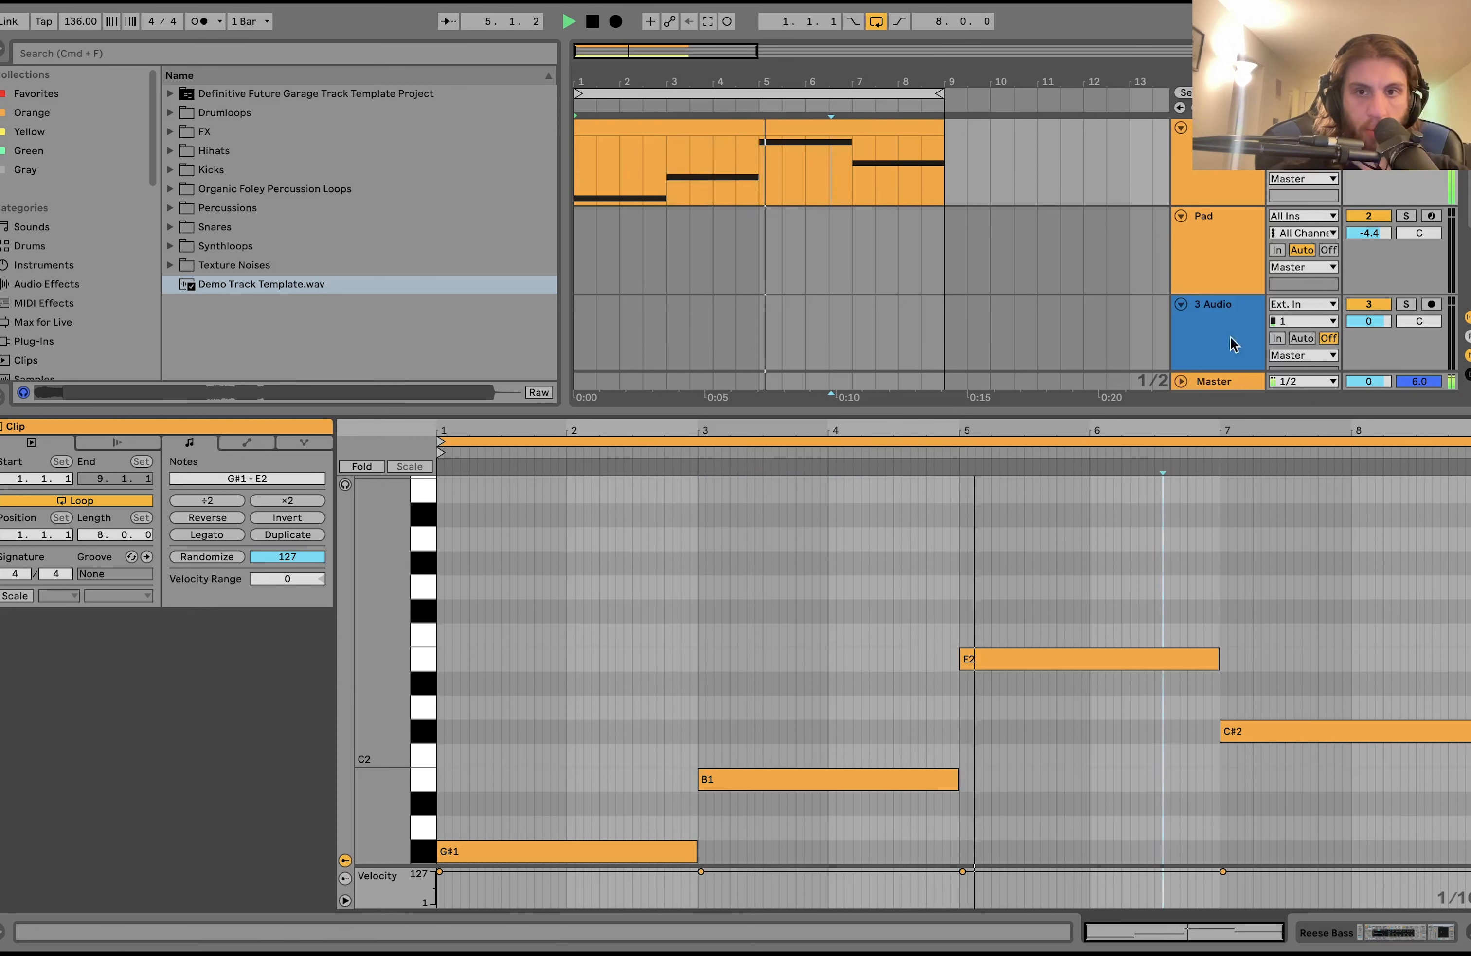
- Set the Reese Bass synth's first filter to frequency 248 and resonance 37%, try another filter type and return to Low-pass 24dB/oct
left_click(1209, 168)
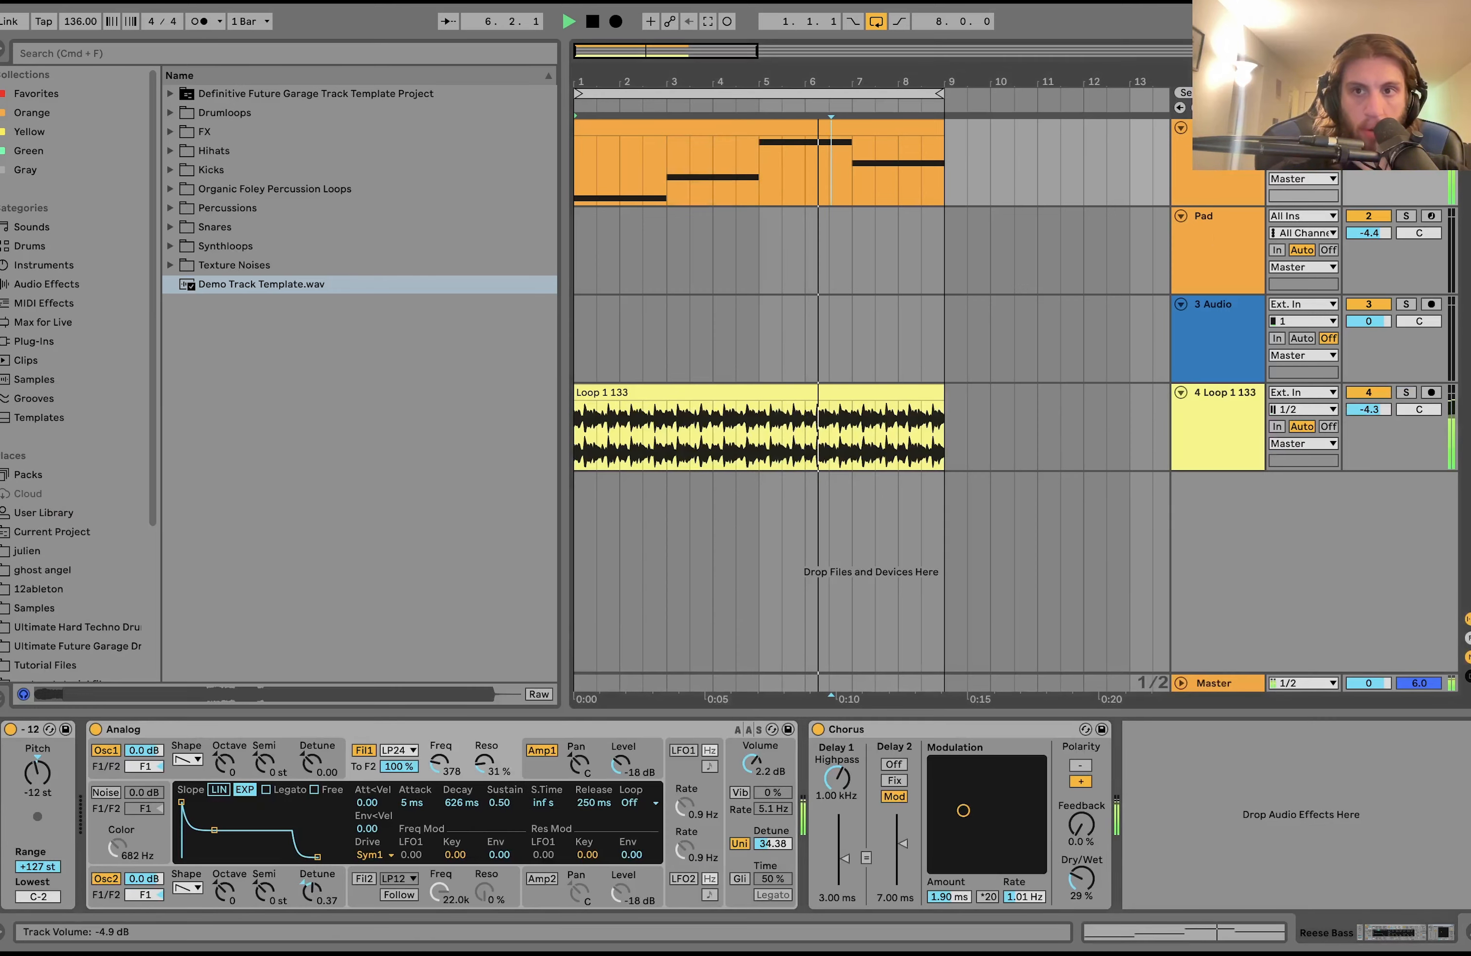
mouse_move(456, 764)
left_mouse_down()
mouse_move(457, 780)
mouse_move(481, 763)
mouse_move(440, 751)
left_mouse_up()
left_click(399, 749)
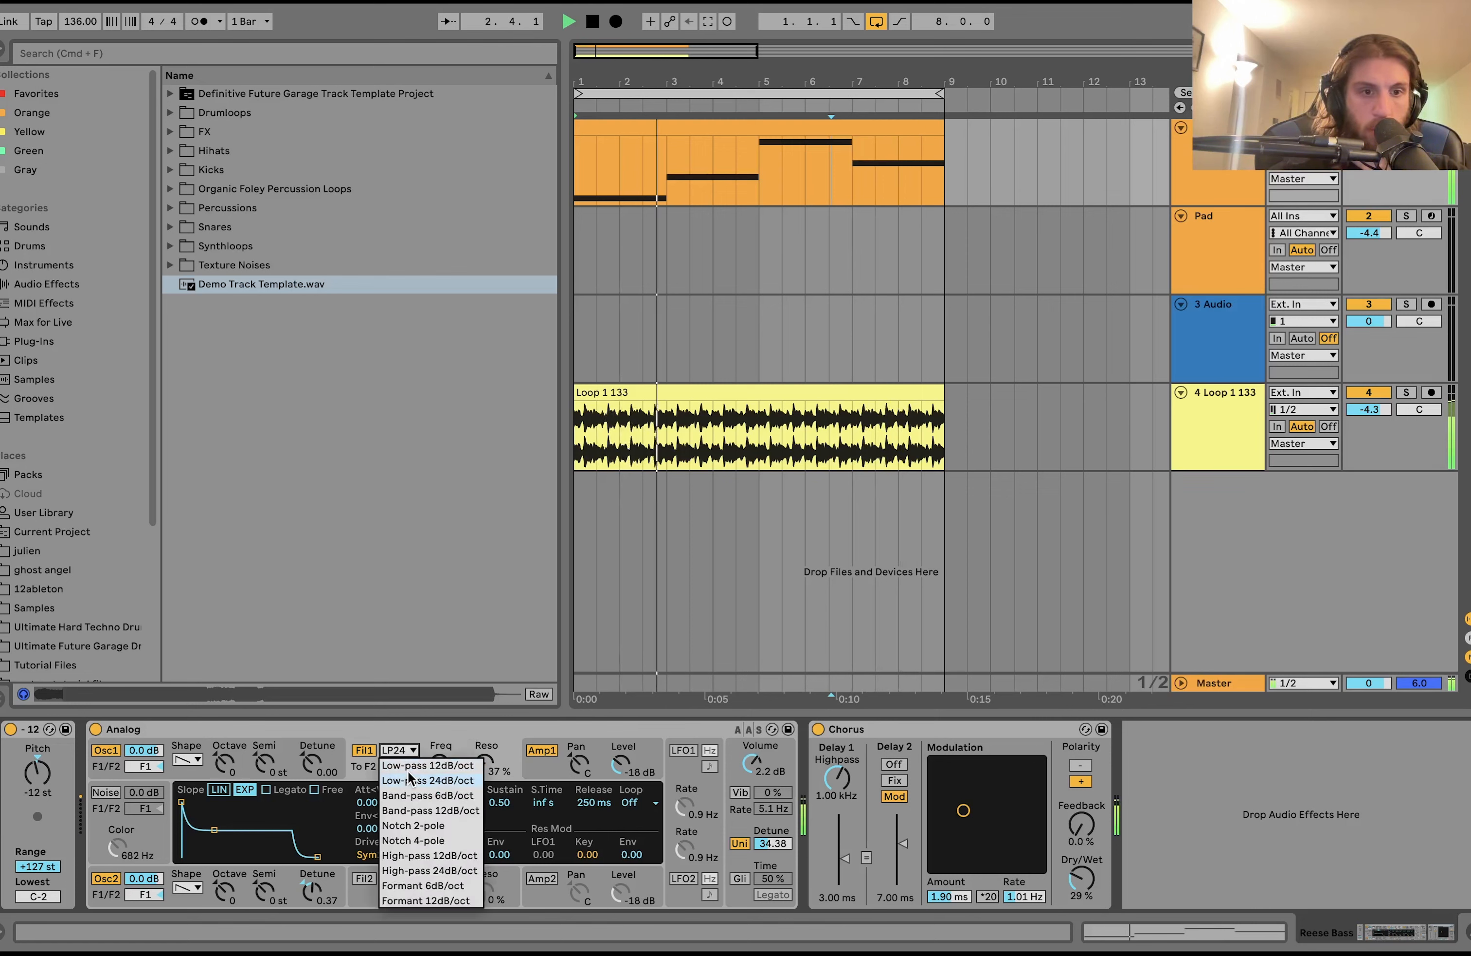
left_click(426, 751)
left_click(402, 749)
left_click(402, 779)
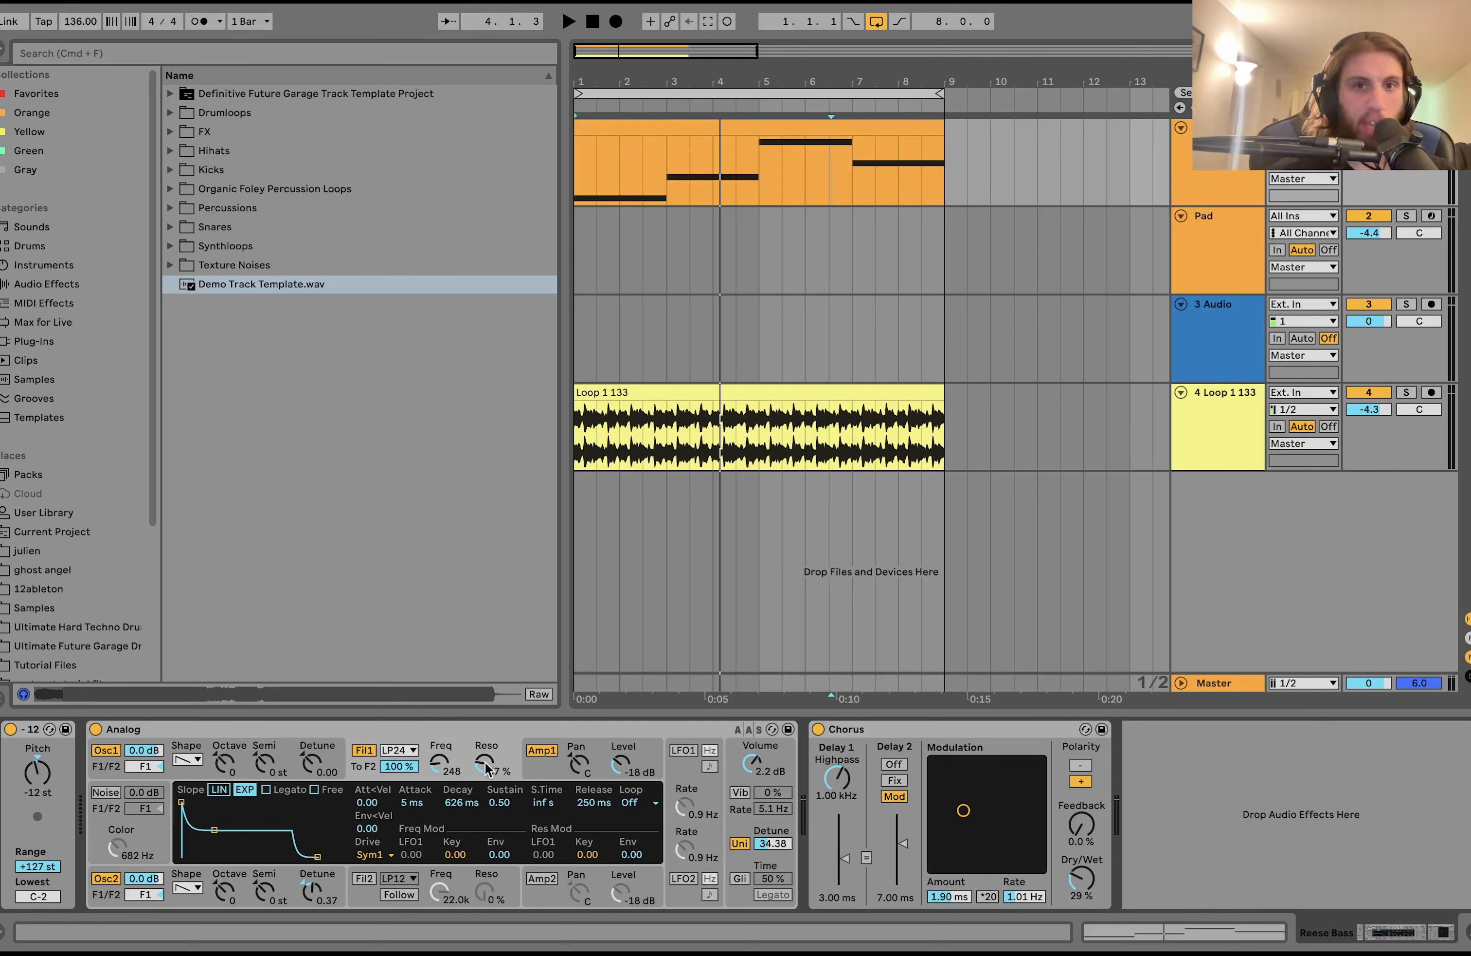
- Try a first-filter frequency of 925 on the Reese Bass synth, look at the first amp's envelope settings and audition the bass
key("space")
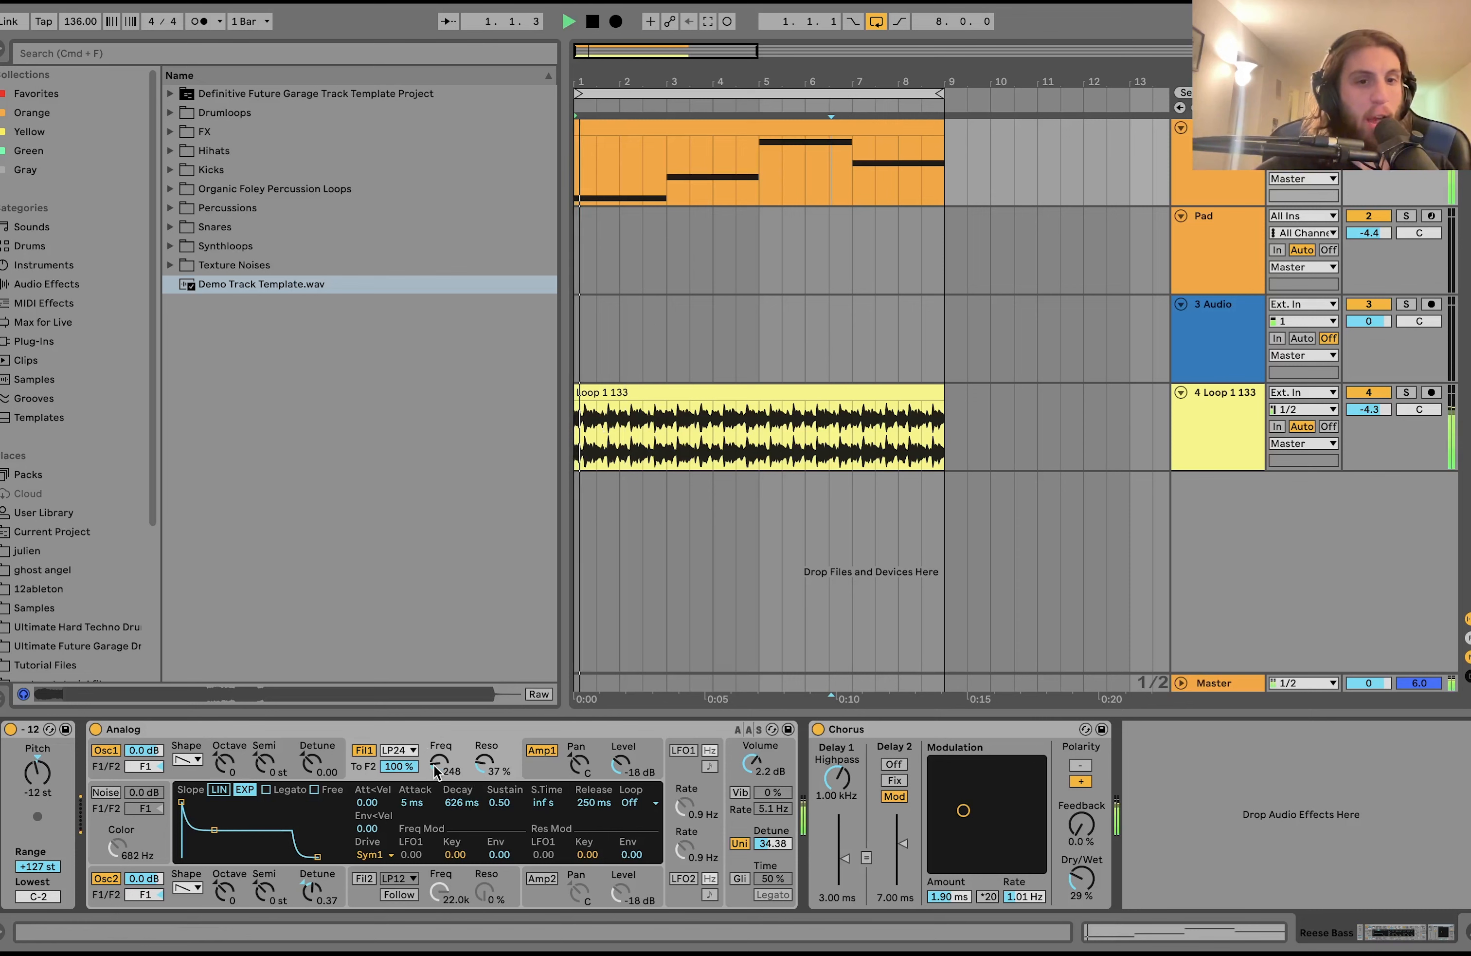
left_click_drag(434, 765, 434, 786)
key("space")
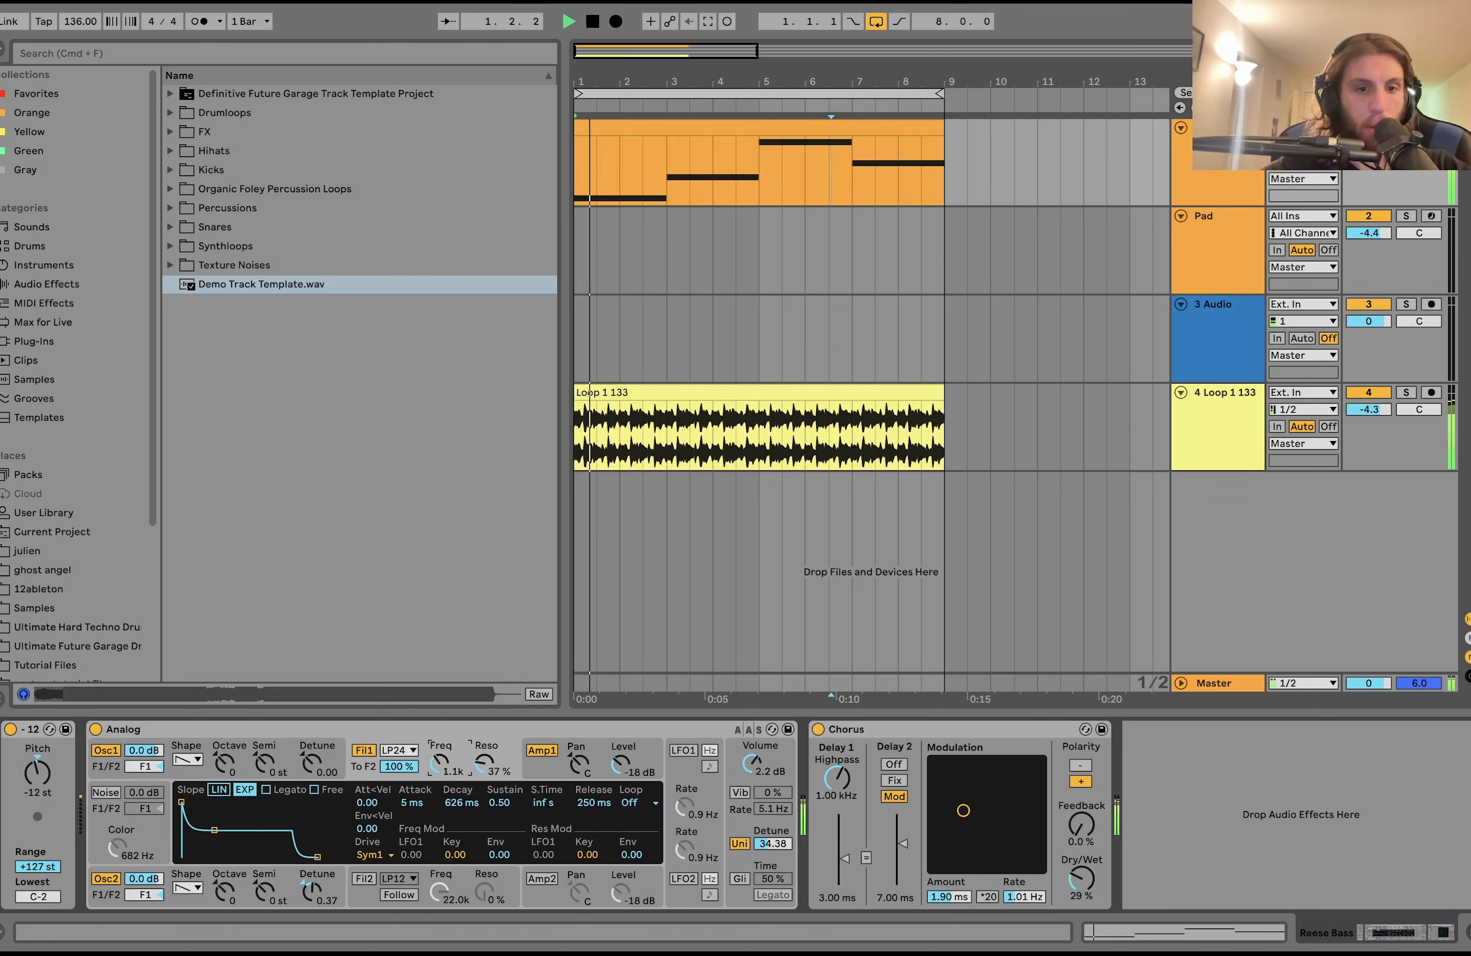
left_click(537, 760)
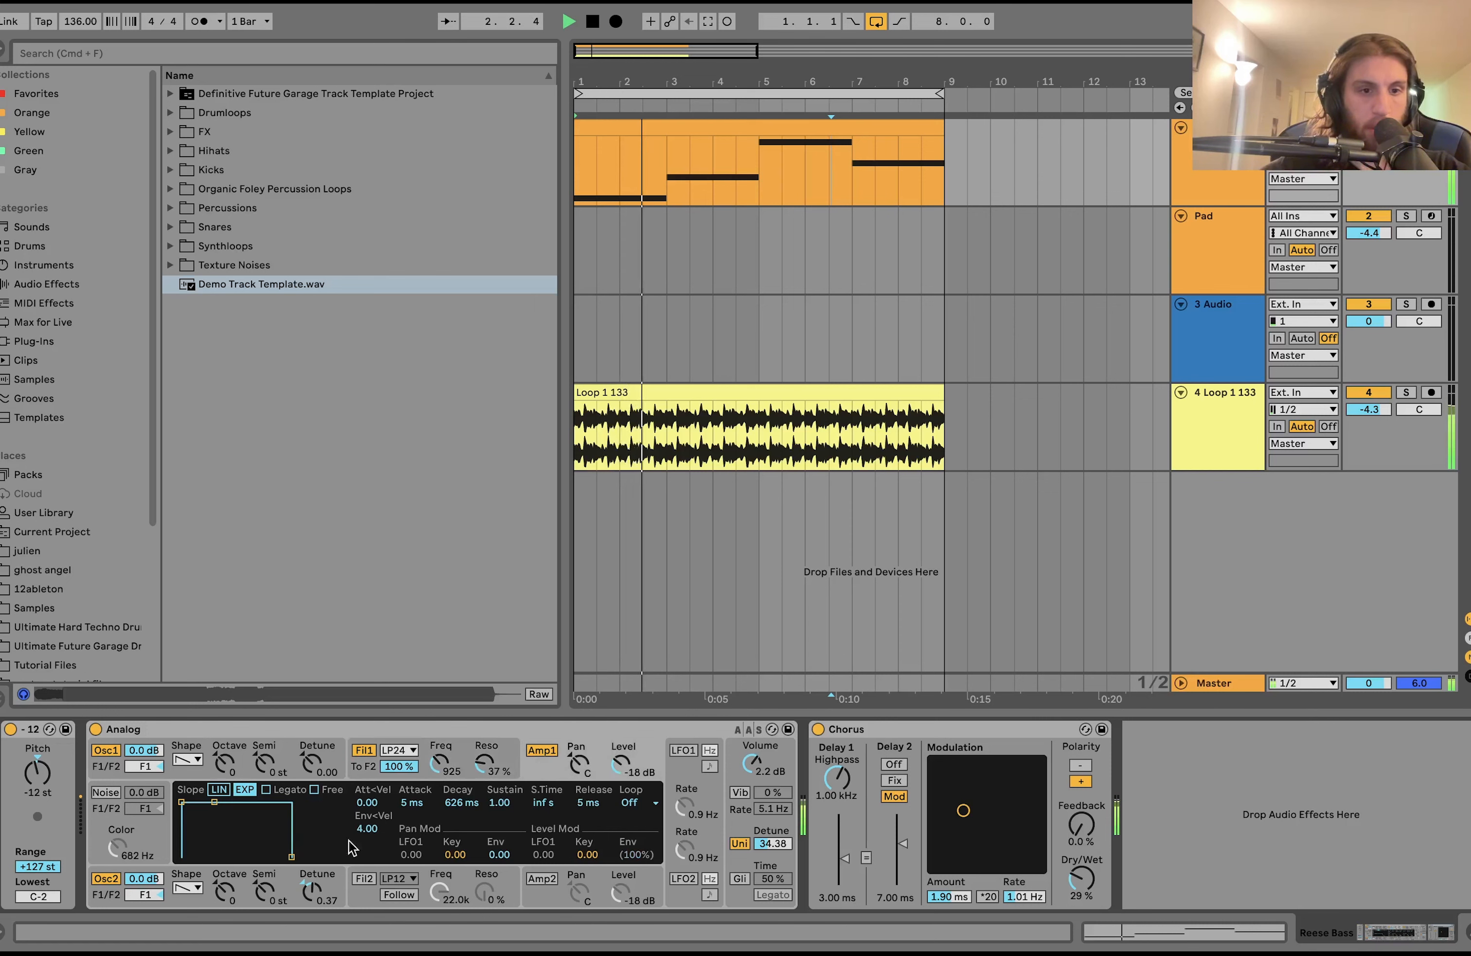
key("space")
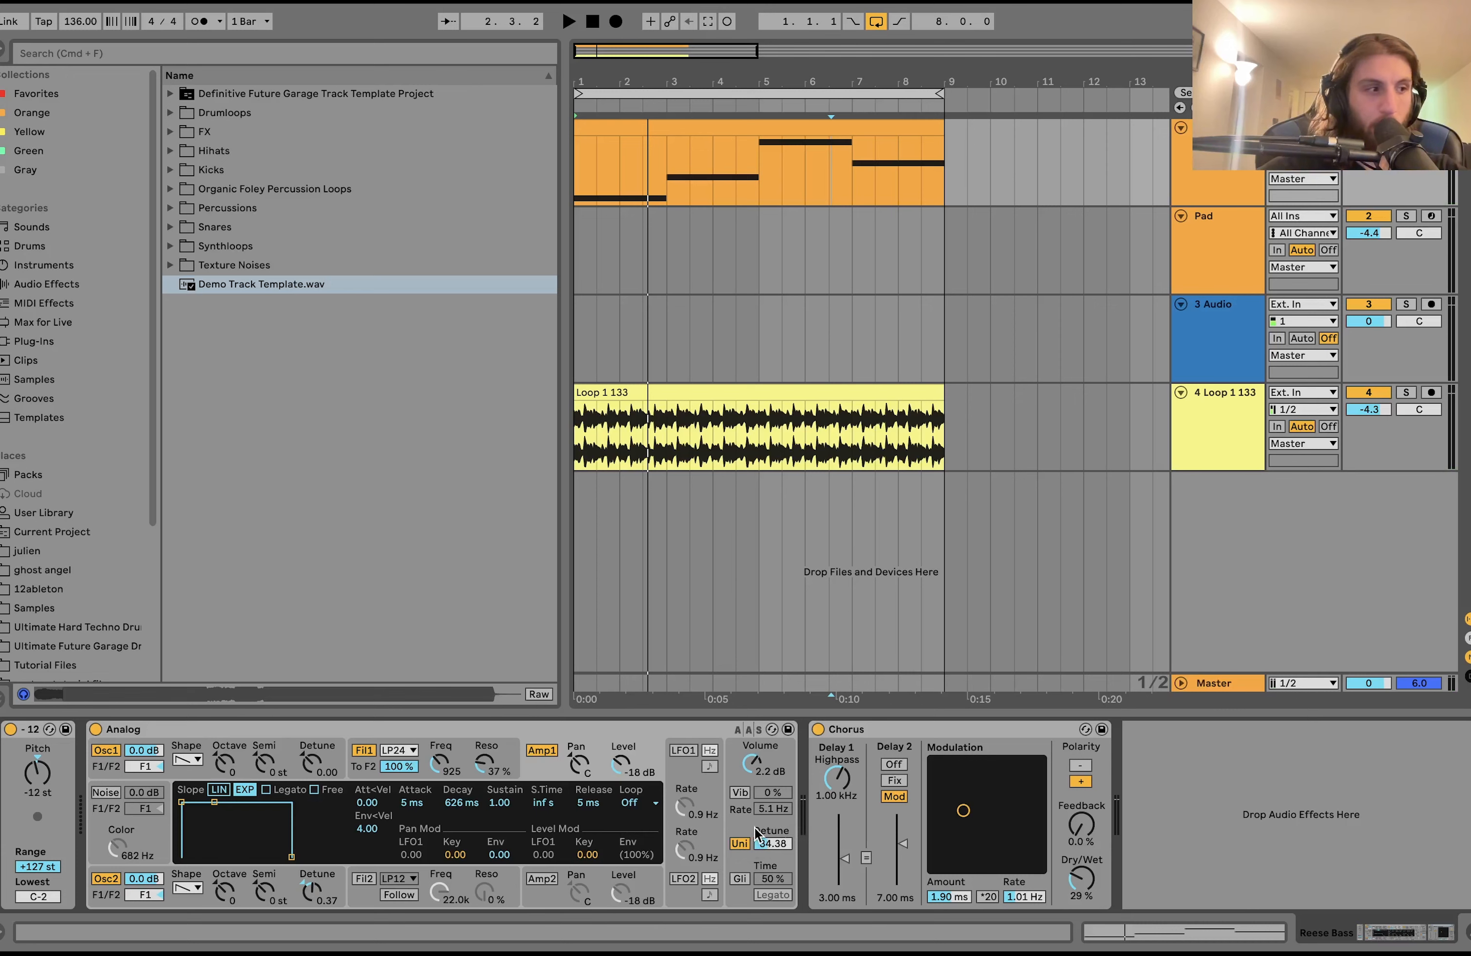
key("space")
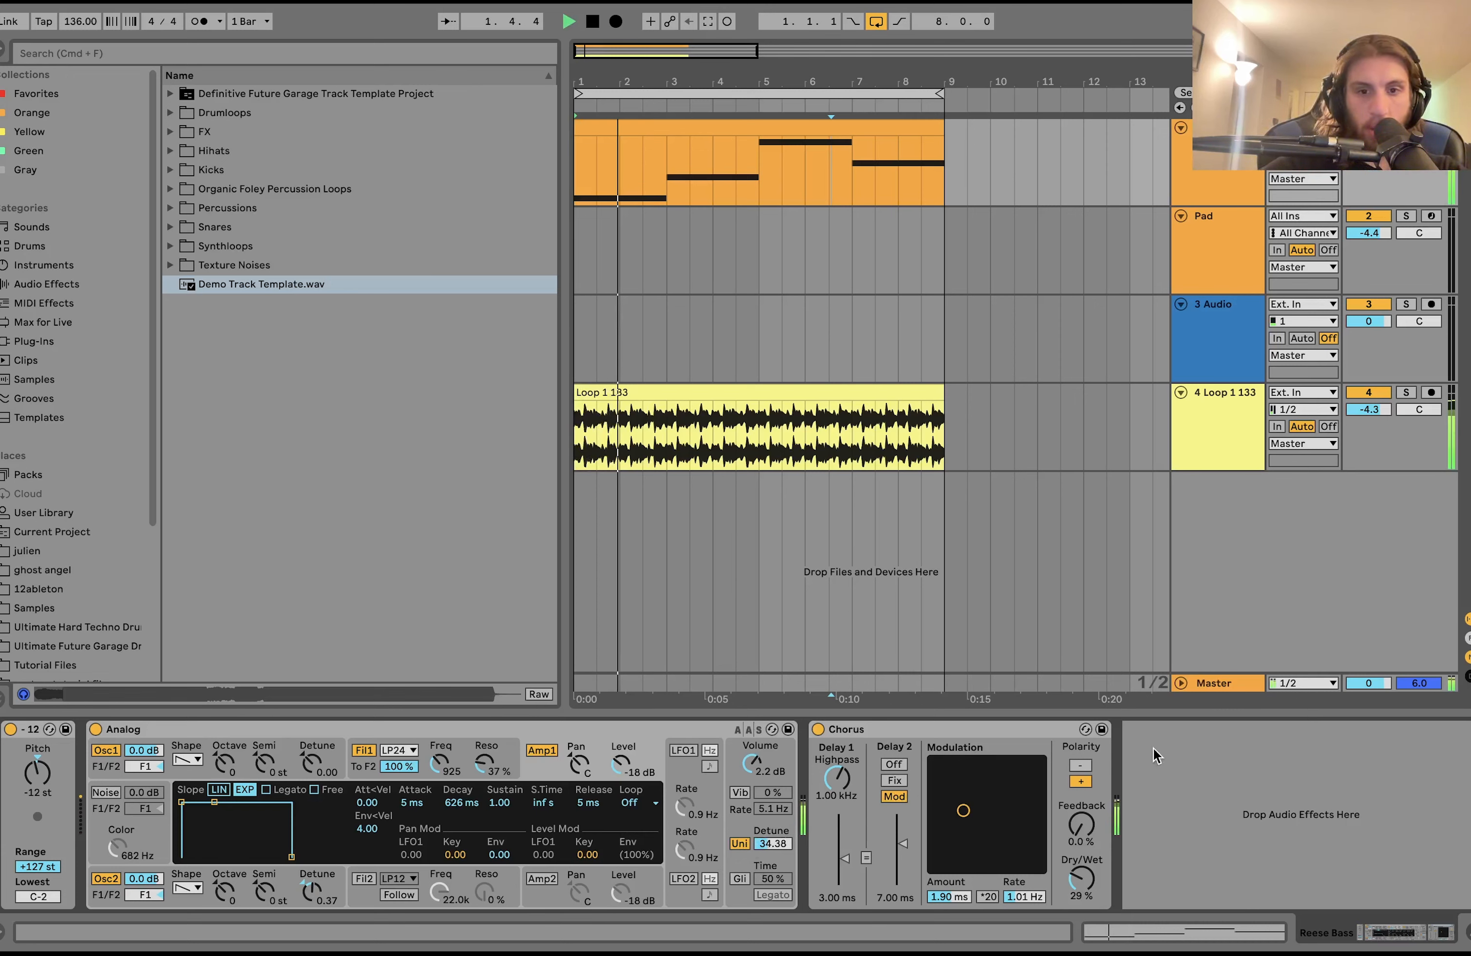
key("space")
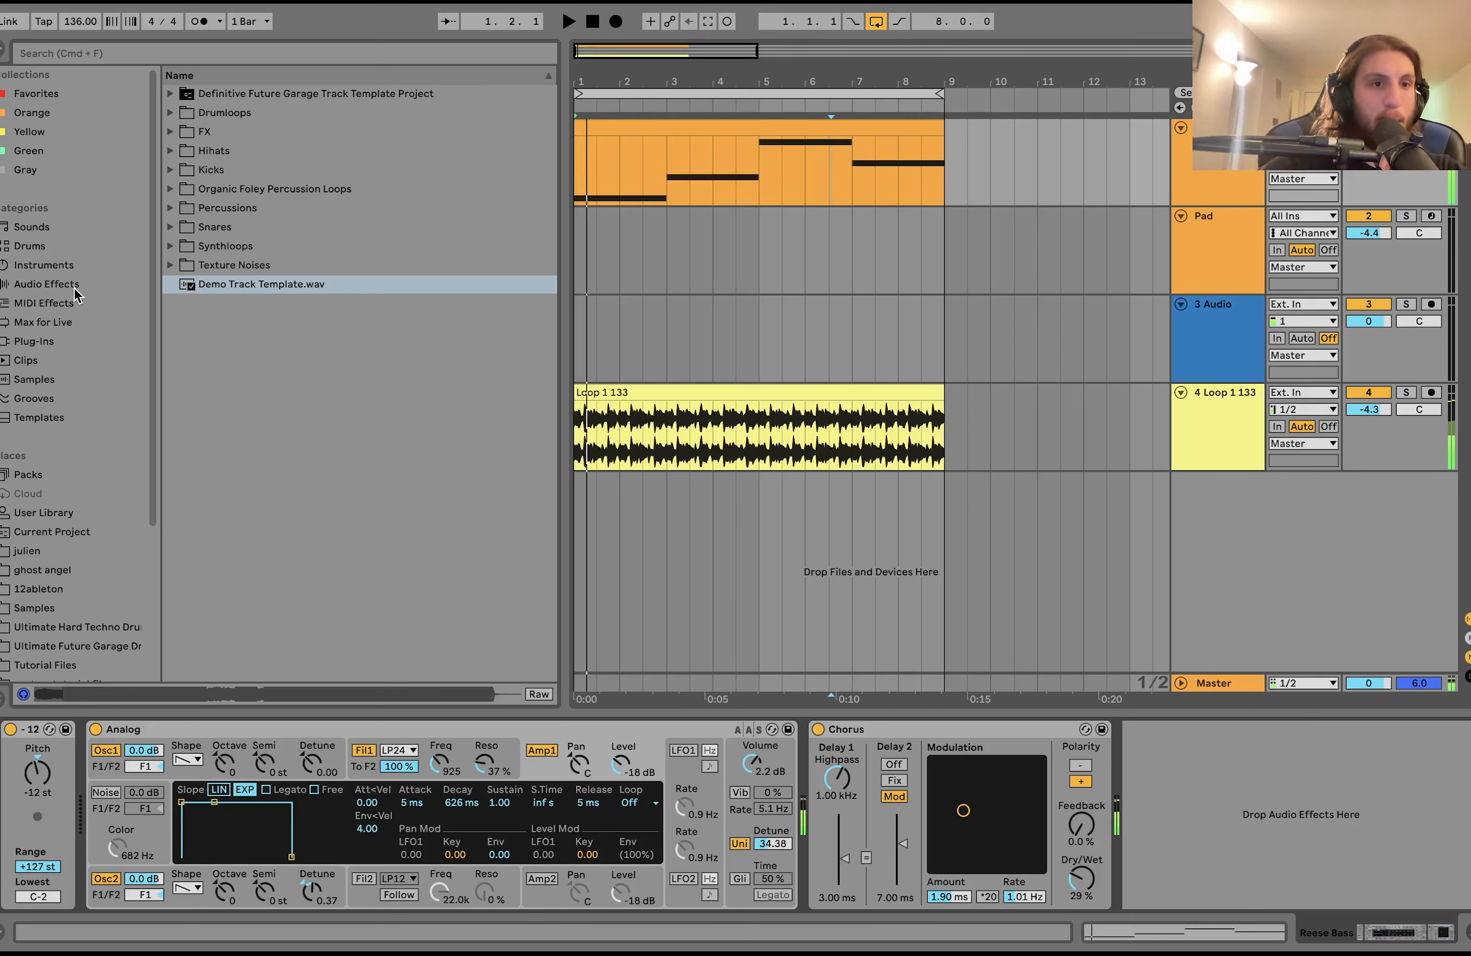
- Add a Drum Buss after the Chorus with Crunch 49%, Damp 20.0 kHz and Medium drive
left_click(74, 289)
double_click(225, 322)
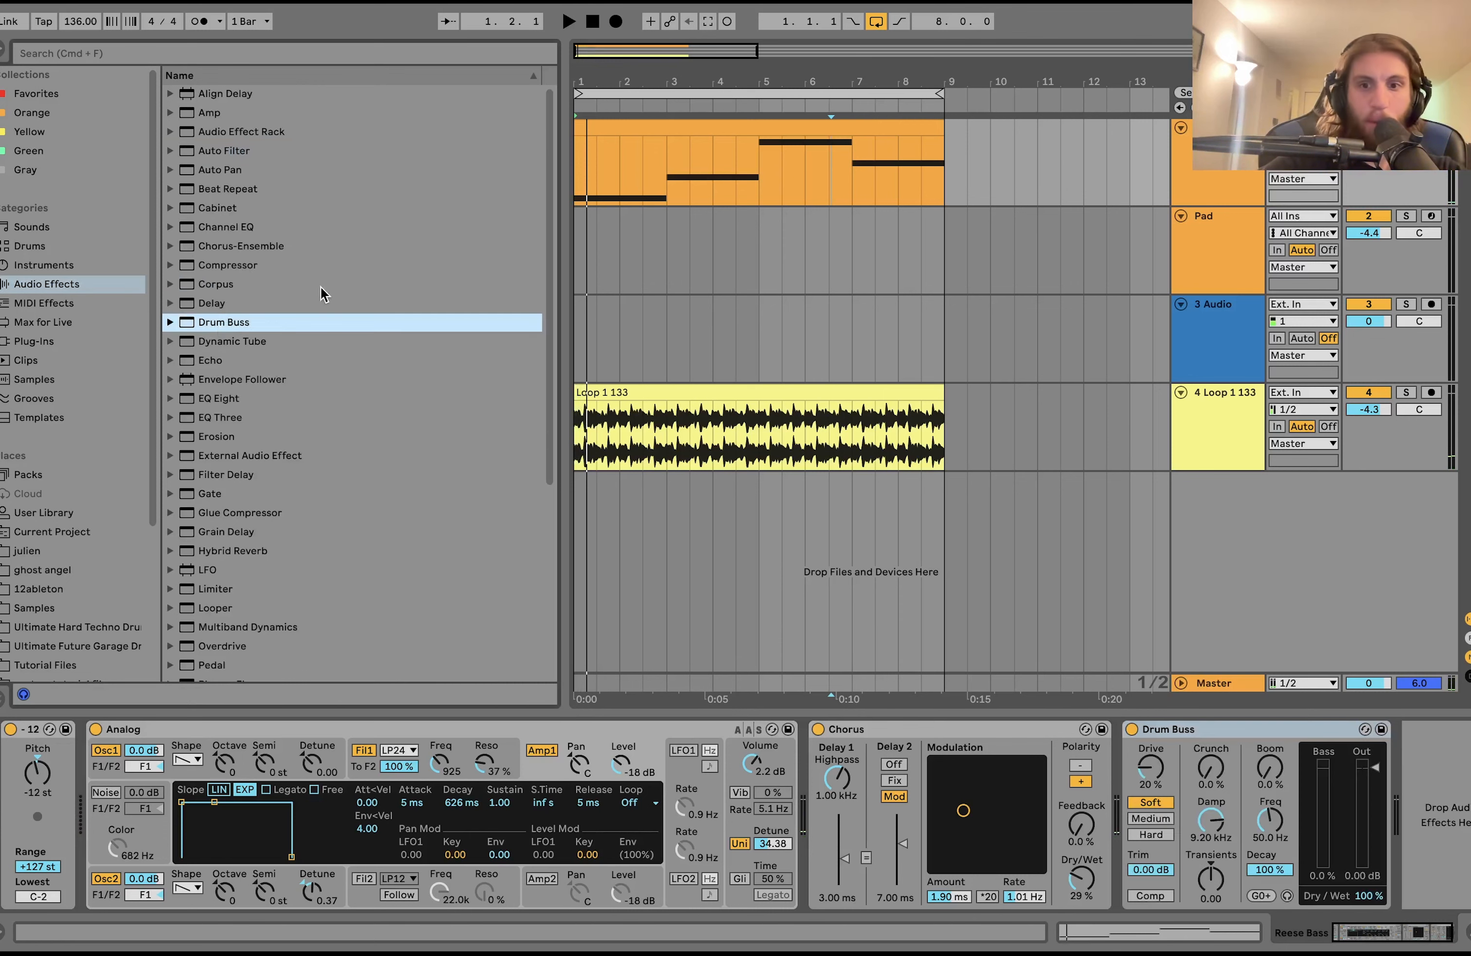
left_click_drag(1209, 833, 1219, 720)
left_click(1148, 817)
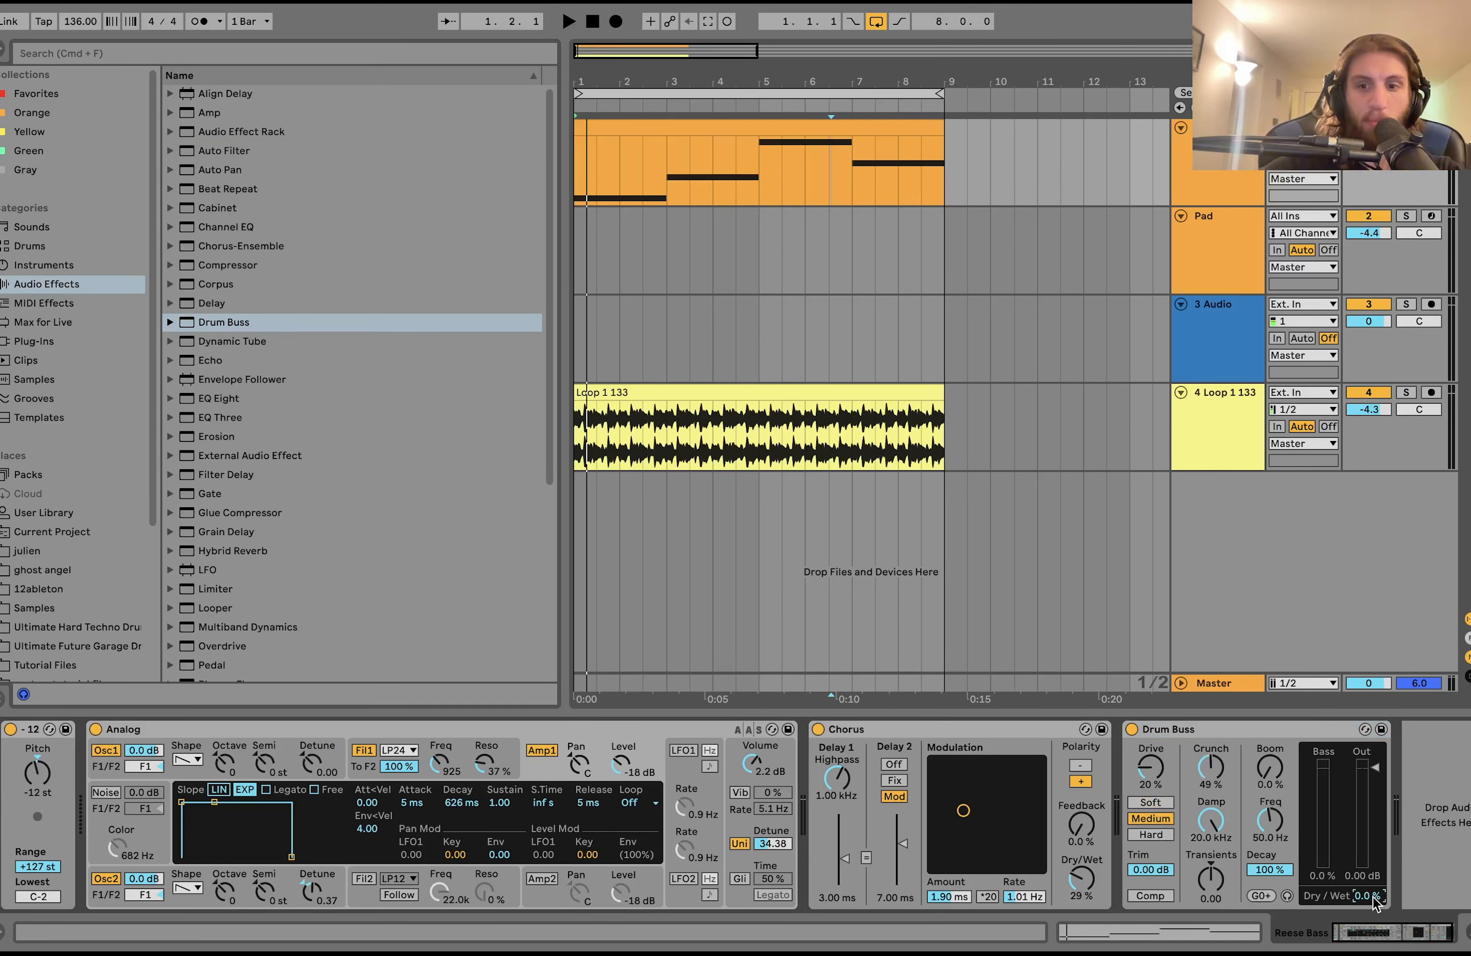
- Set the Drum Buss dry/wet to 23% and the synth's first filter frequency to 358 while auditioning the bass
key("space")
left_click_drag(1374, 898, 1374, 869)
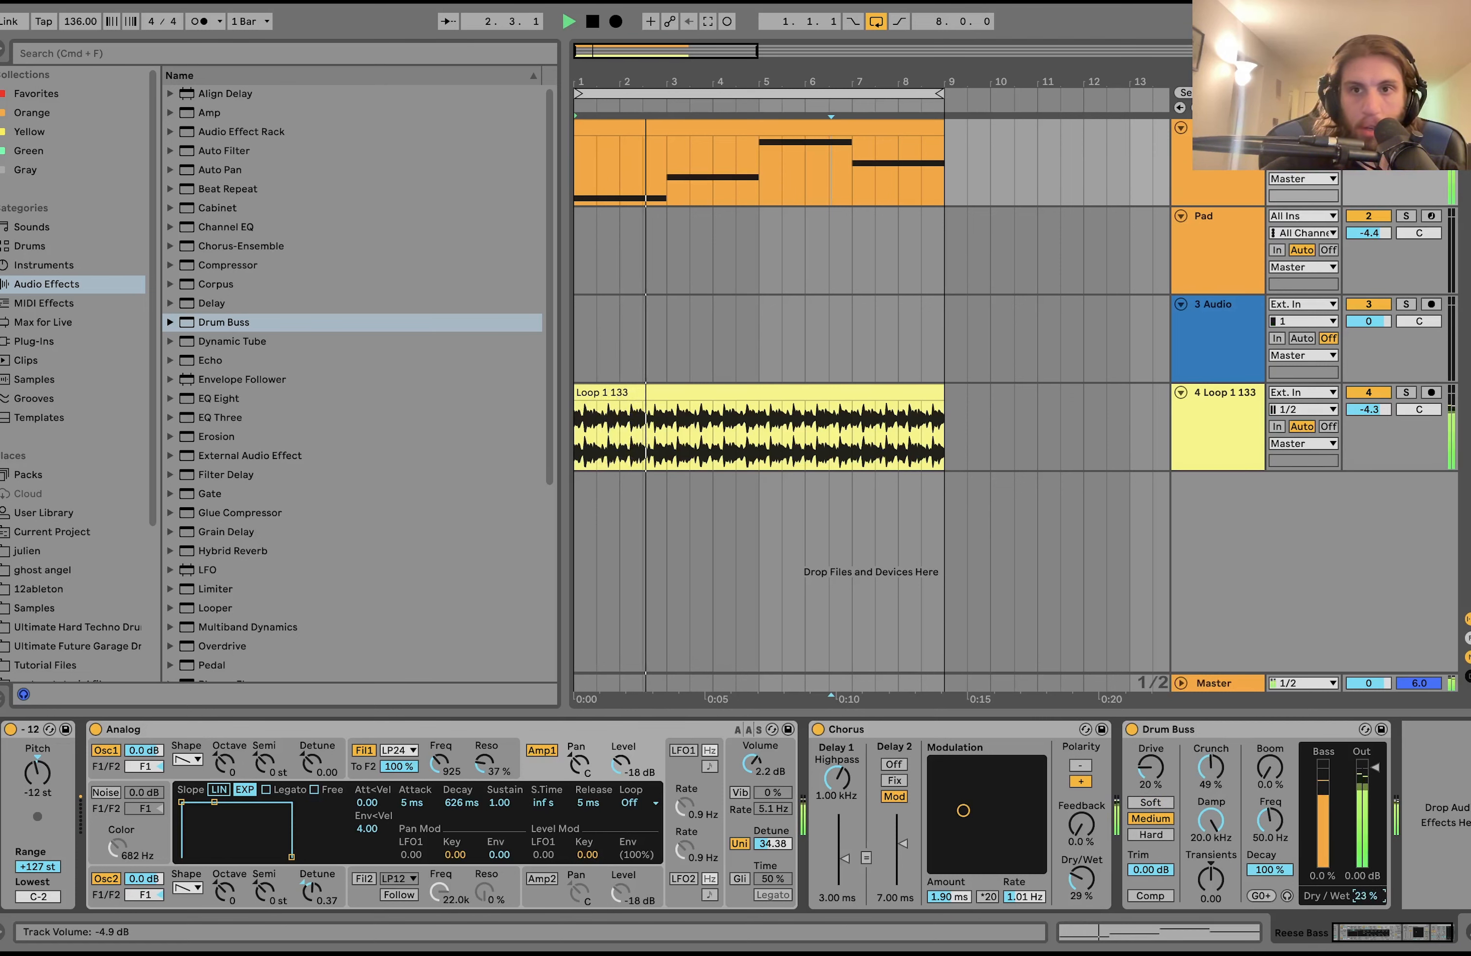
left_click_drag(442, 762, 444, 764)
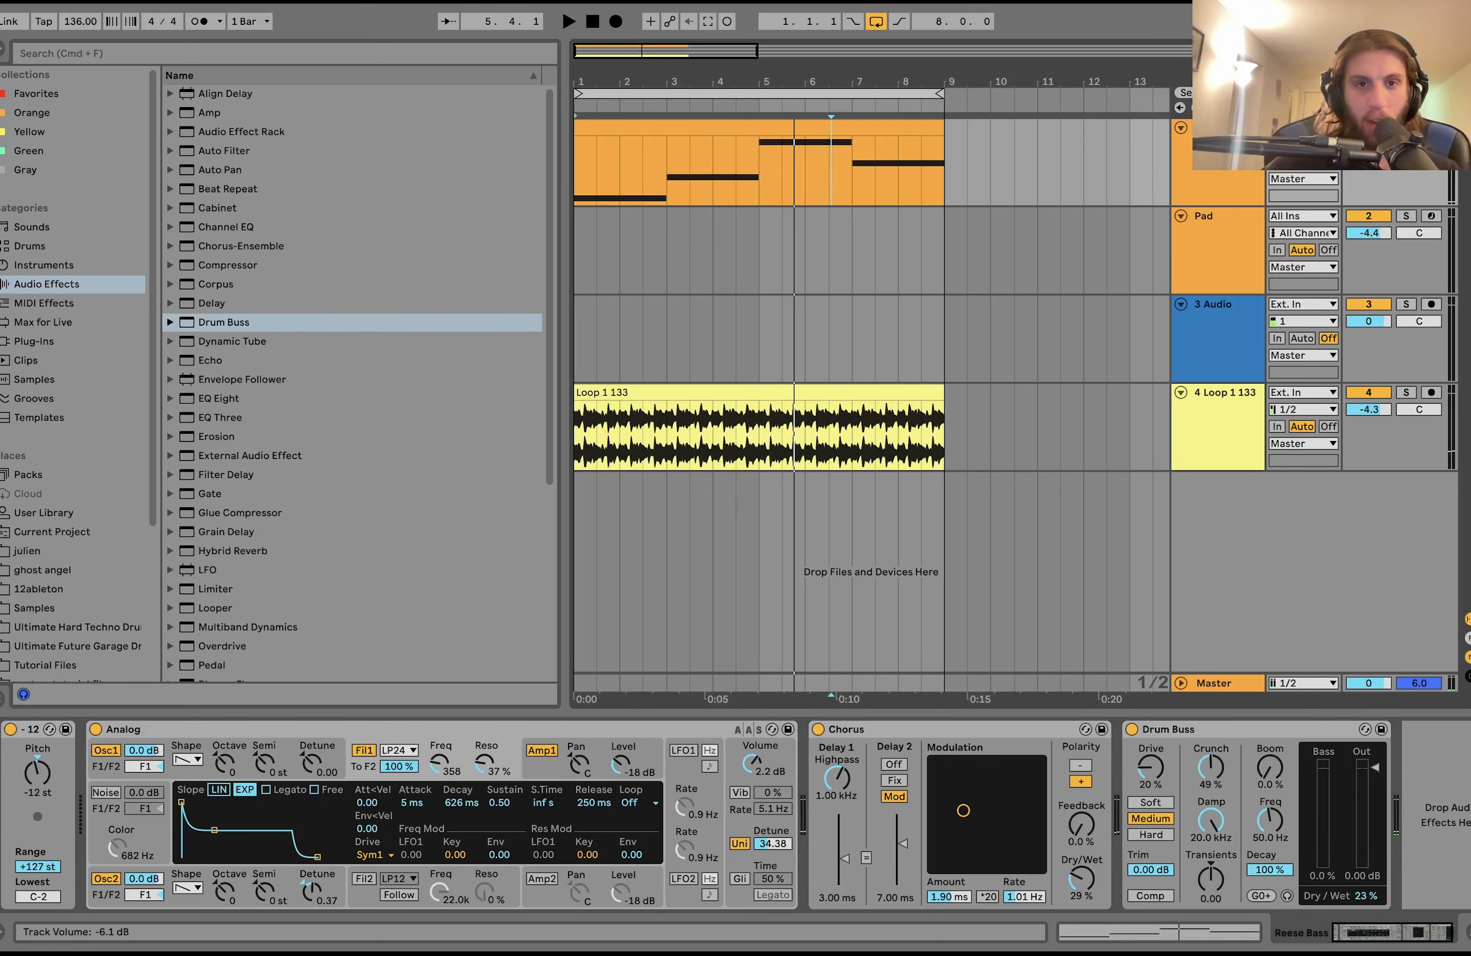
key("space")
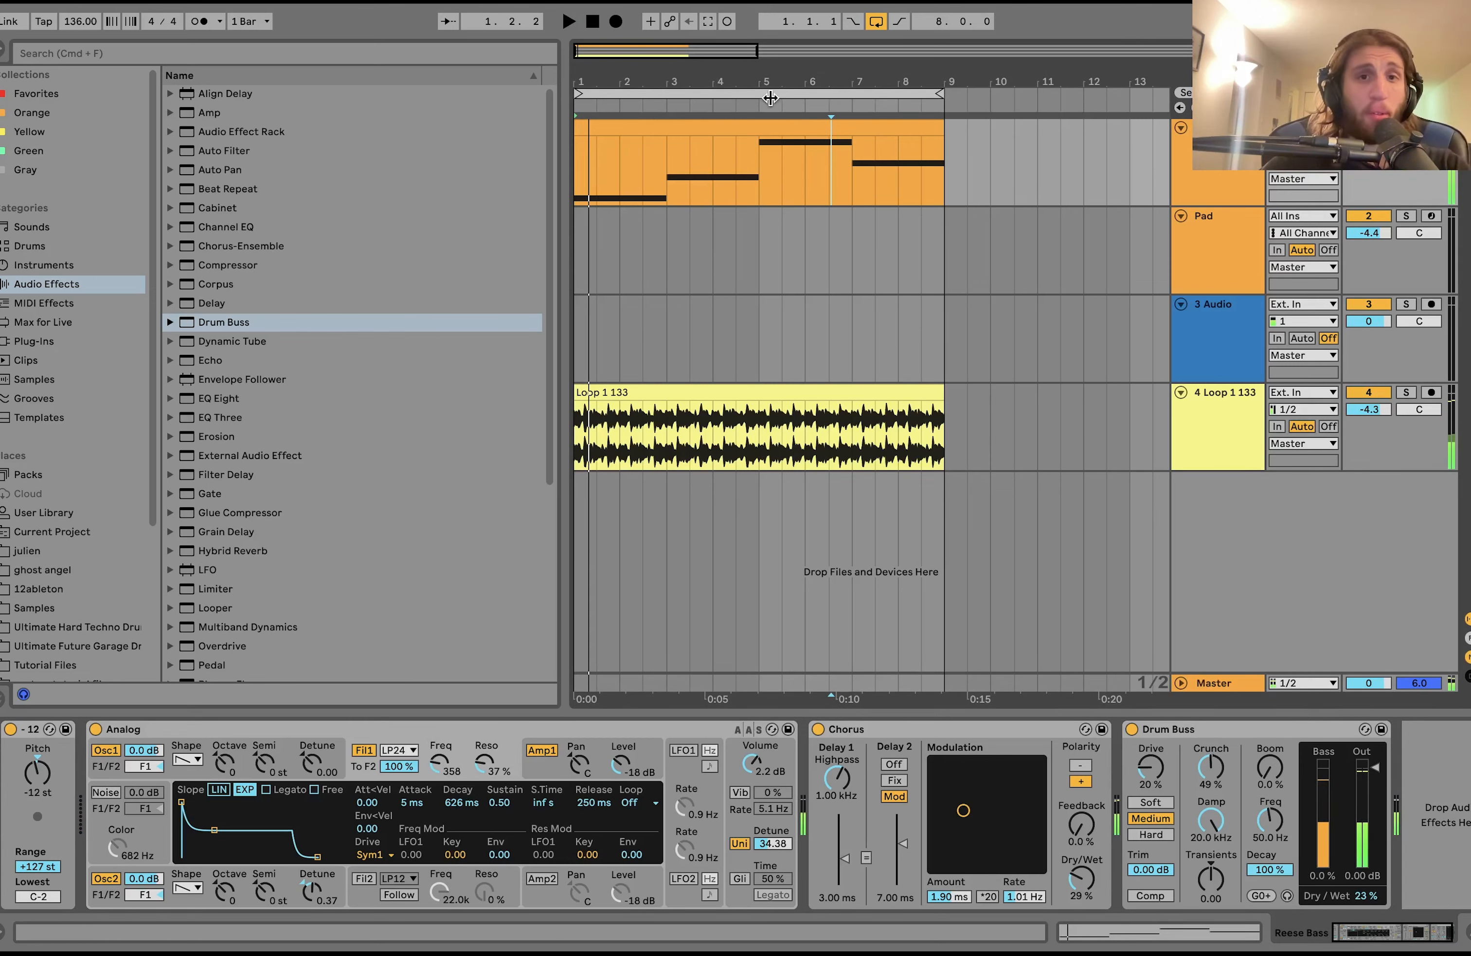
- Open the bassline clip and go over its four notes one by one
left_click(767, 126)
double_click(767, 126)
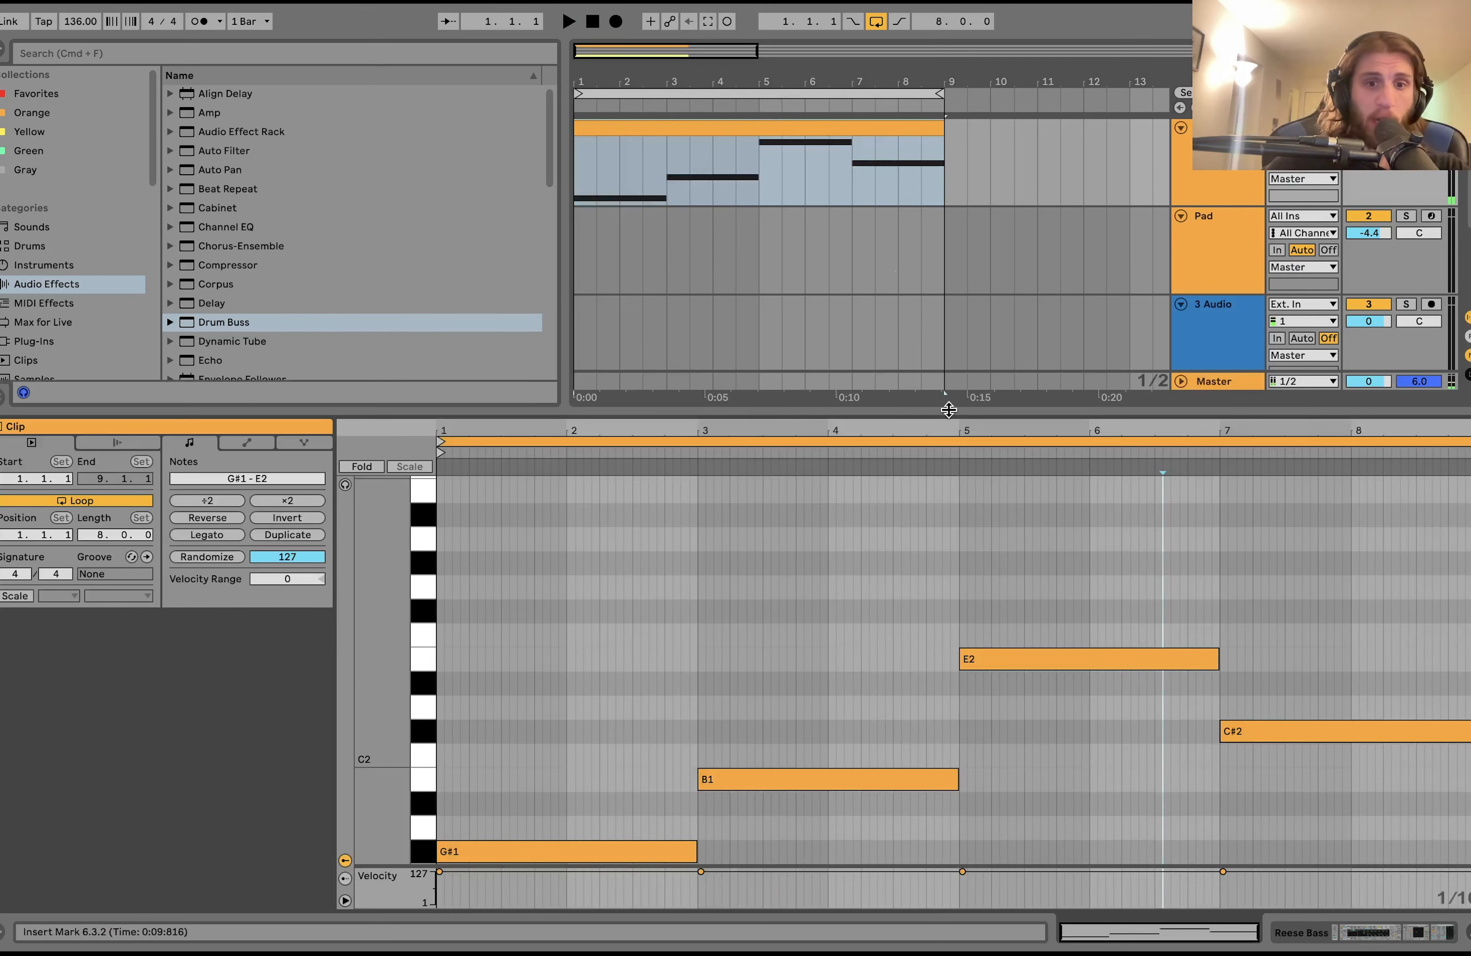
left_click(658, 844)
left_click(776, 783)
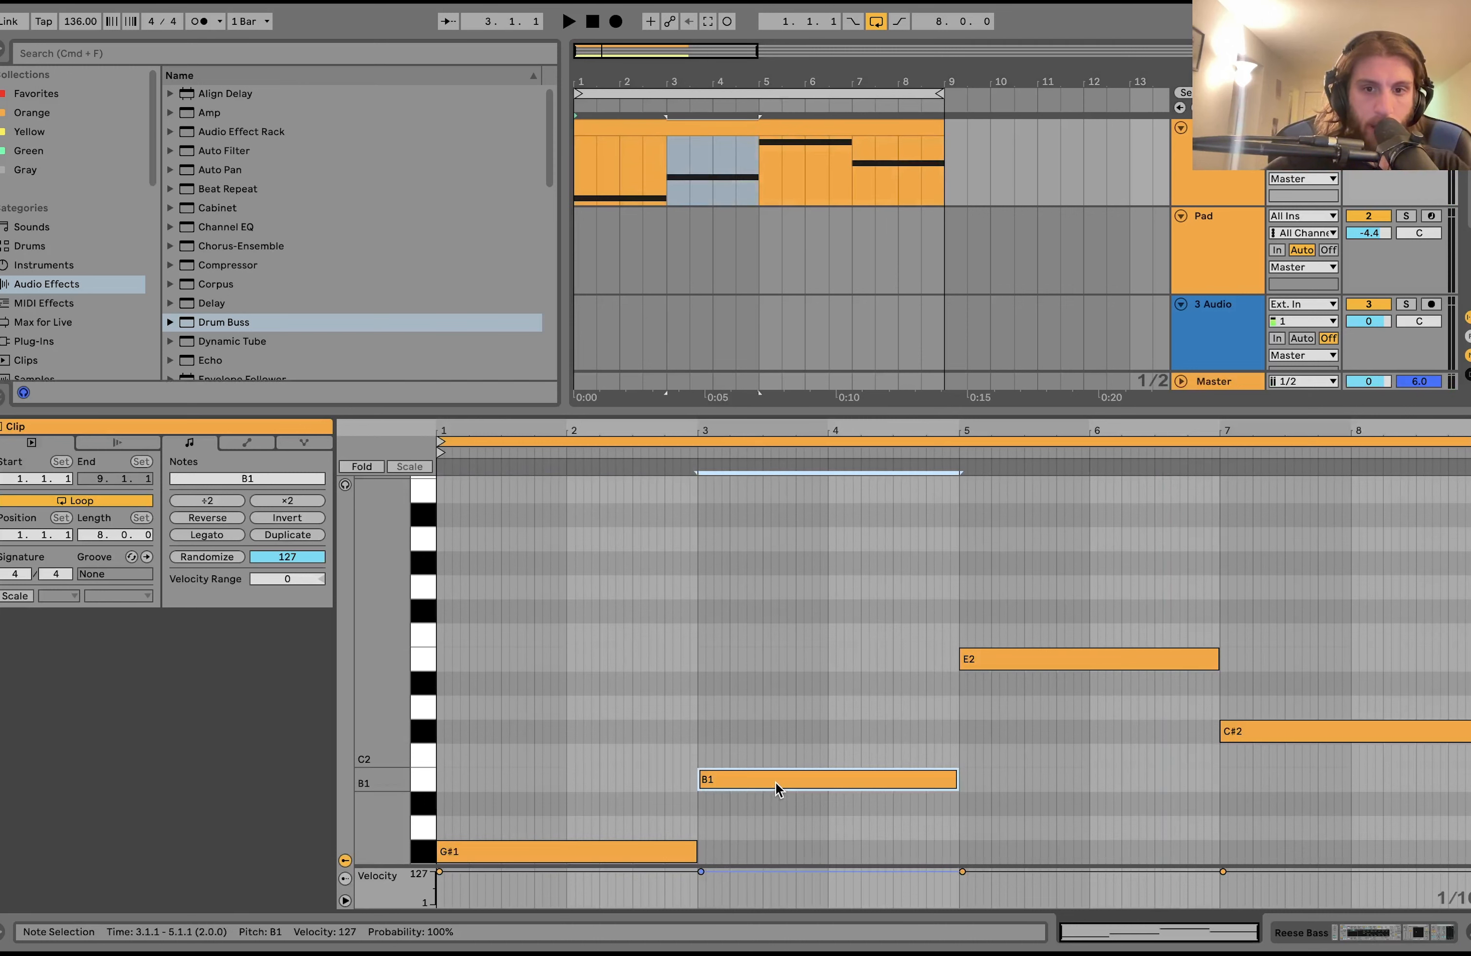
left_click(1087, 655)
left_click(1269, 736)
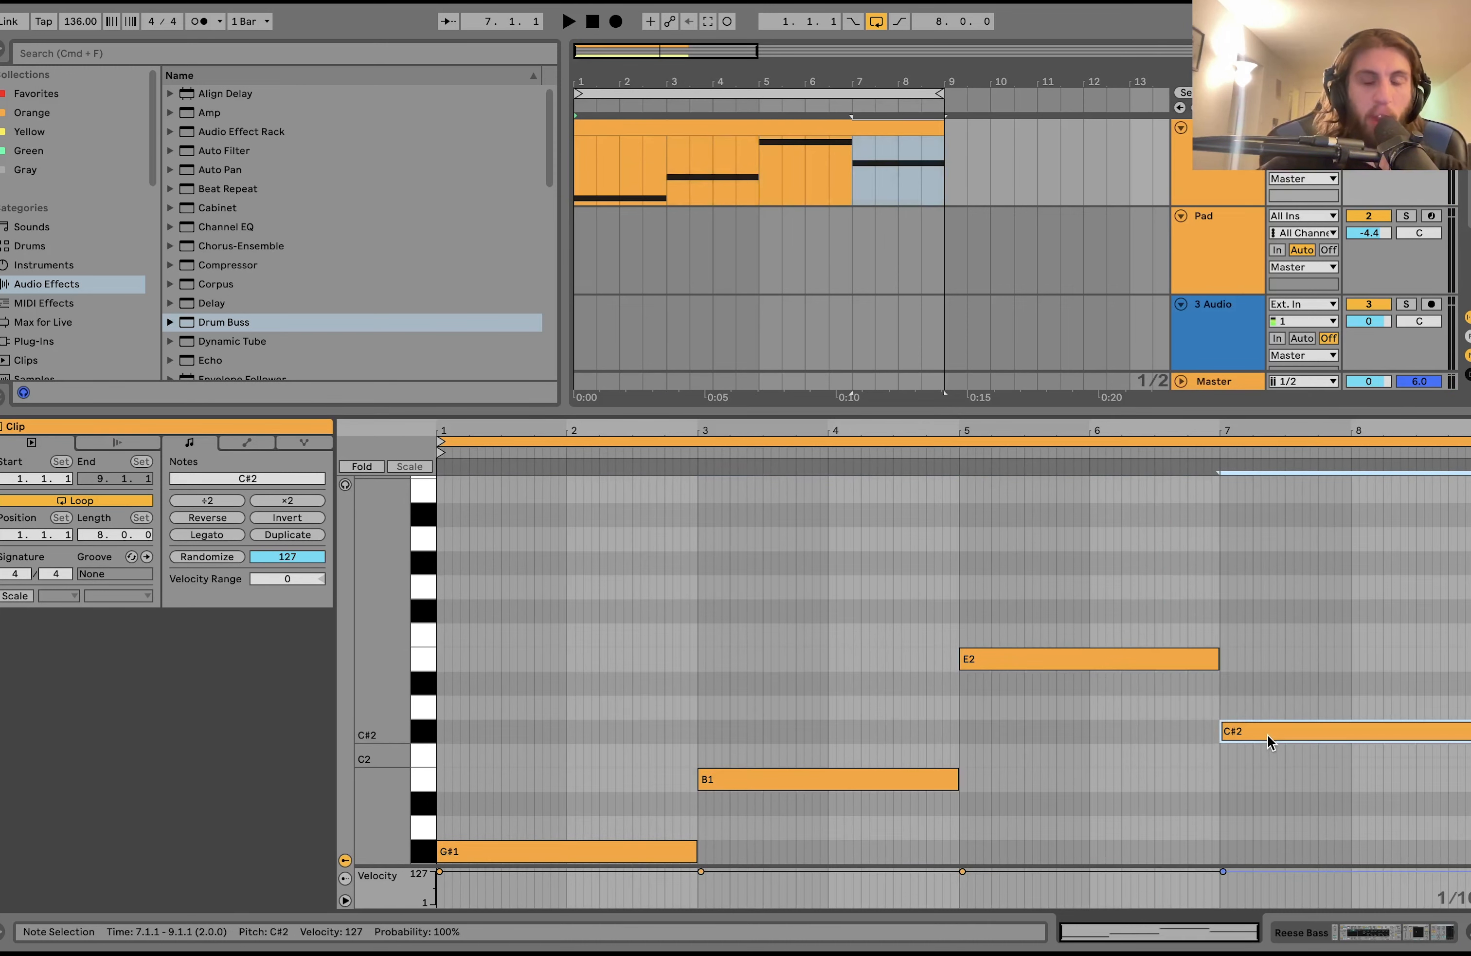
- Create an empty MIDI clip on the Pad track spanning bar 1 to bar 9
left_click(1215, 277)
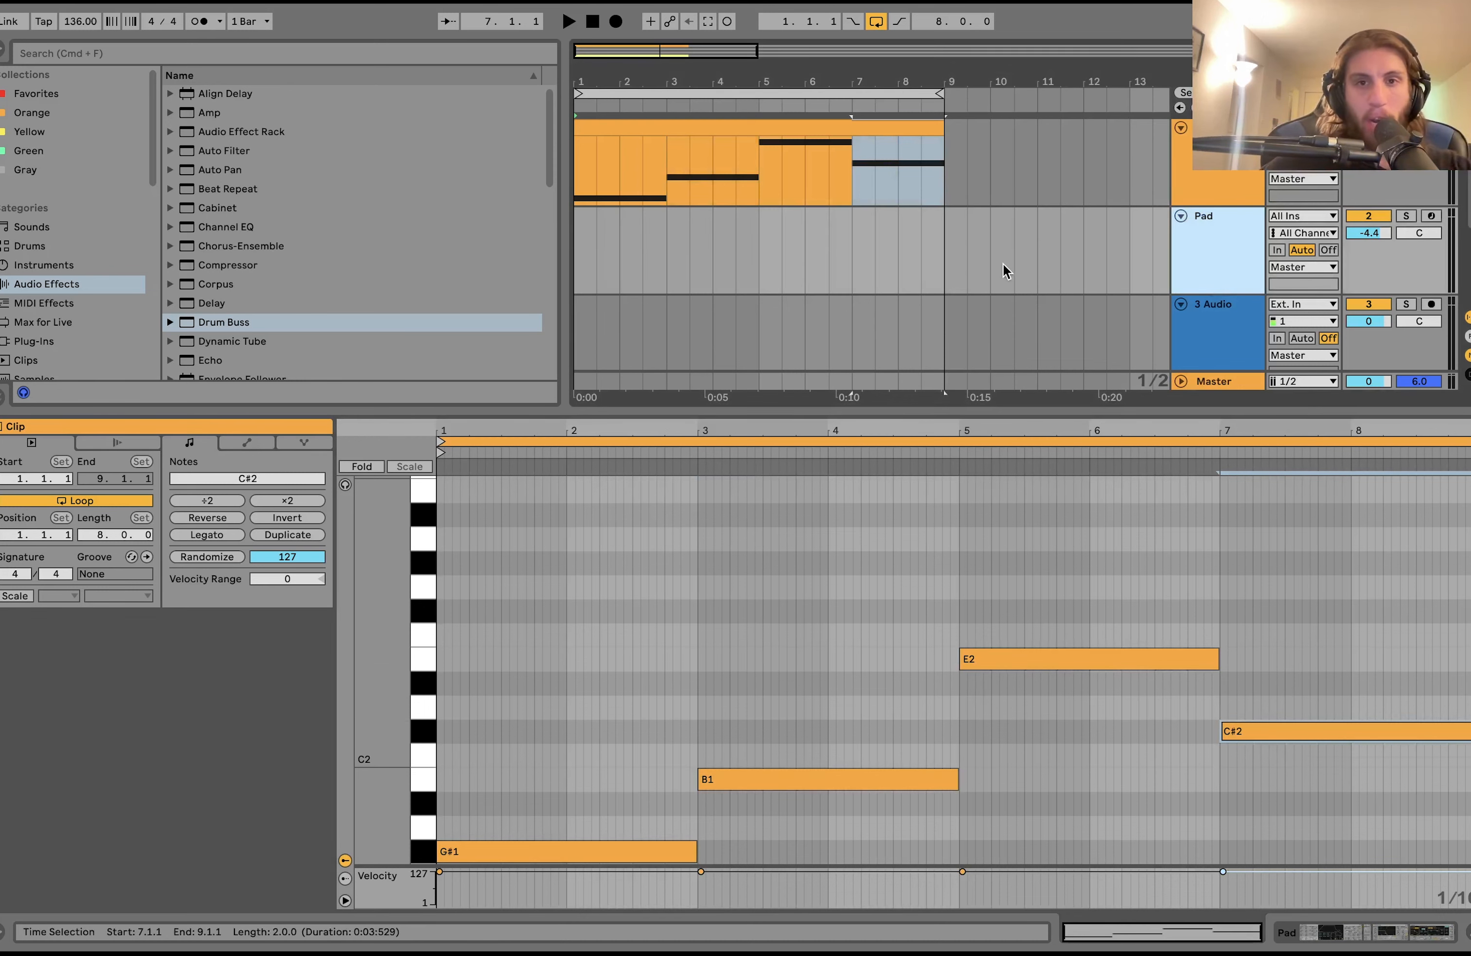
left_click(949, 260)
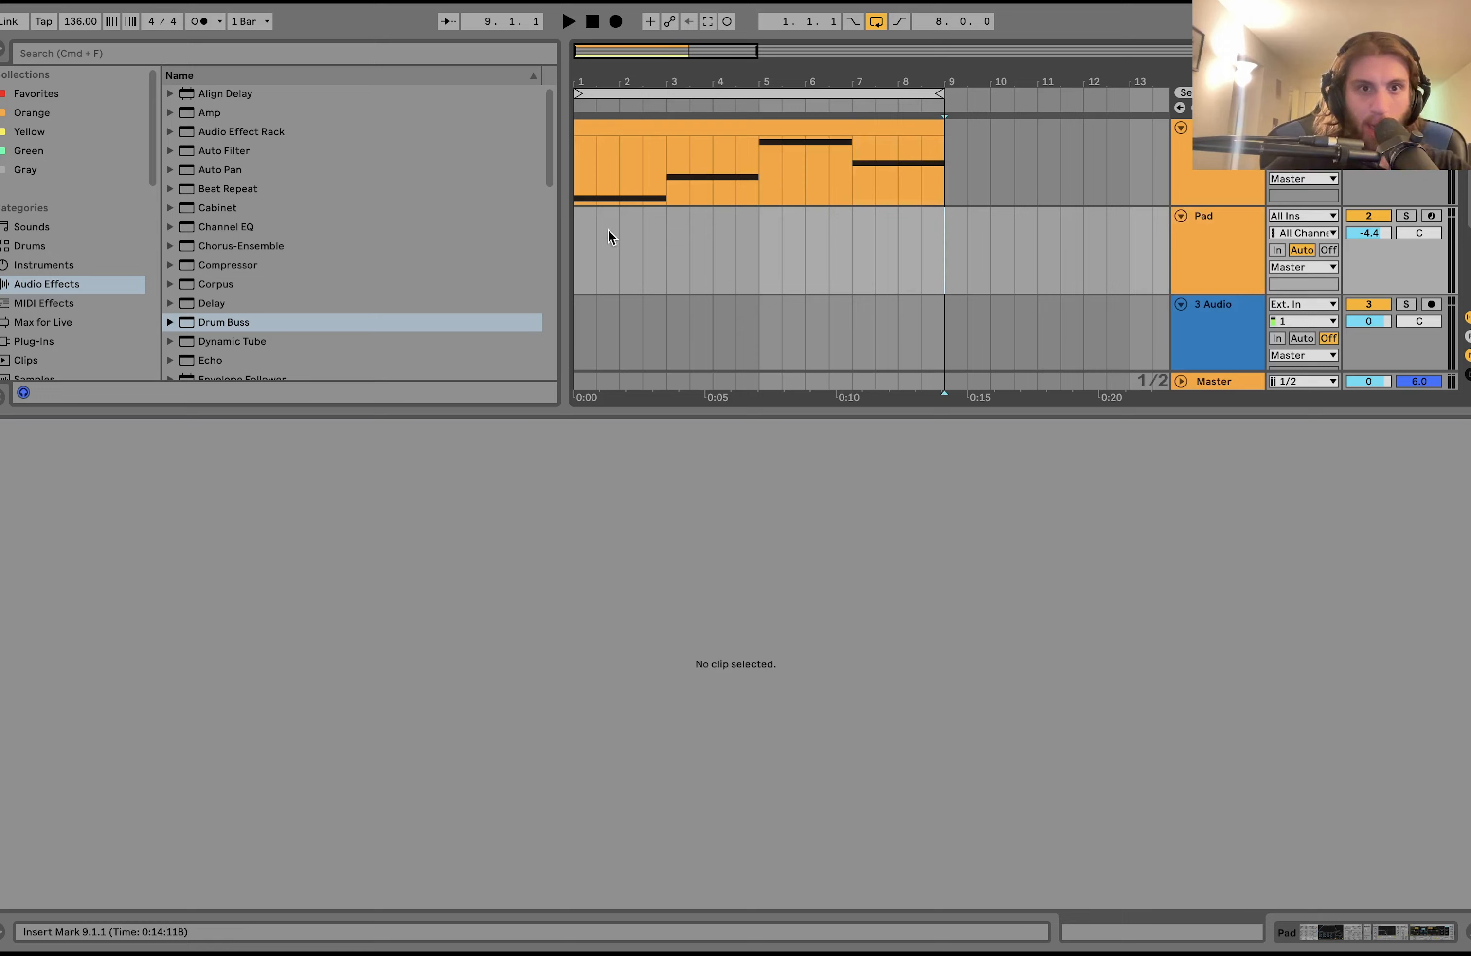
left_click(579, 247, "shift")
key("super+shift+m")
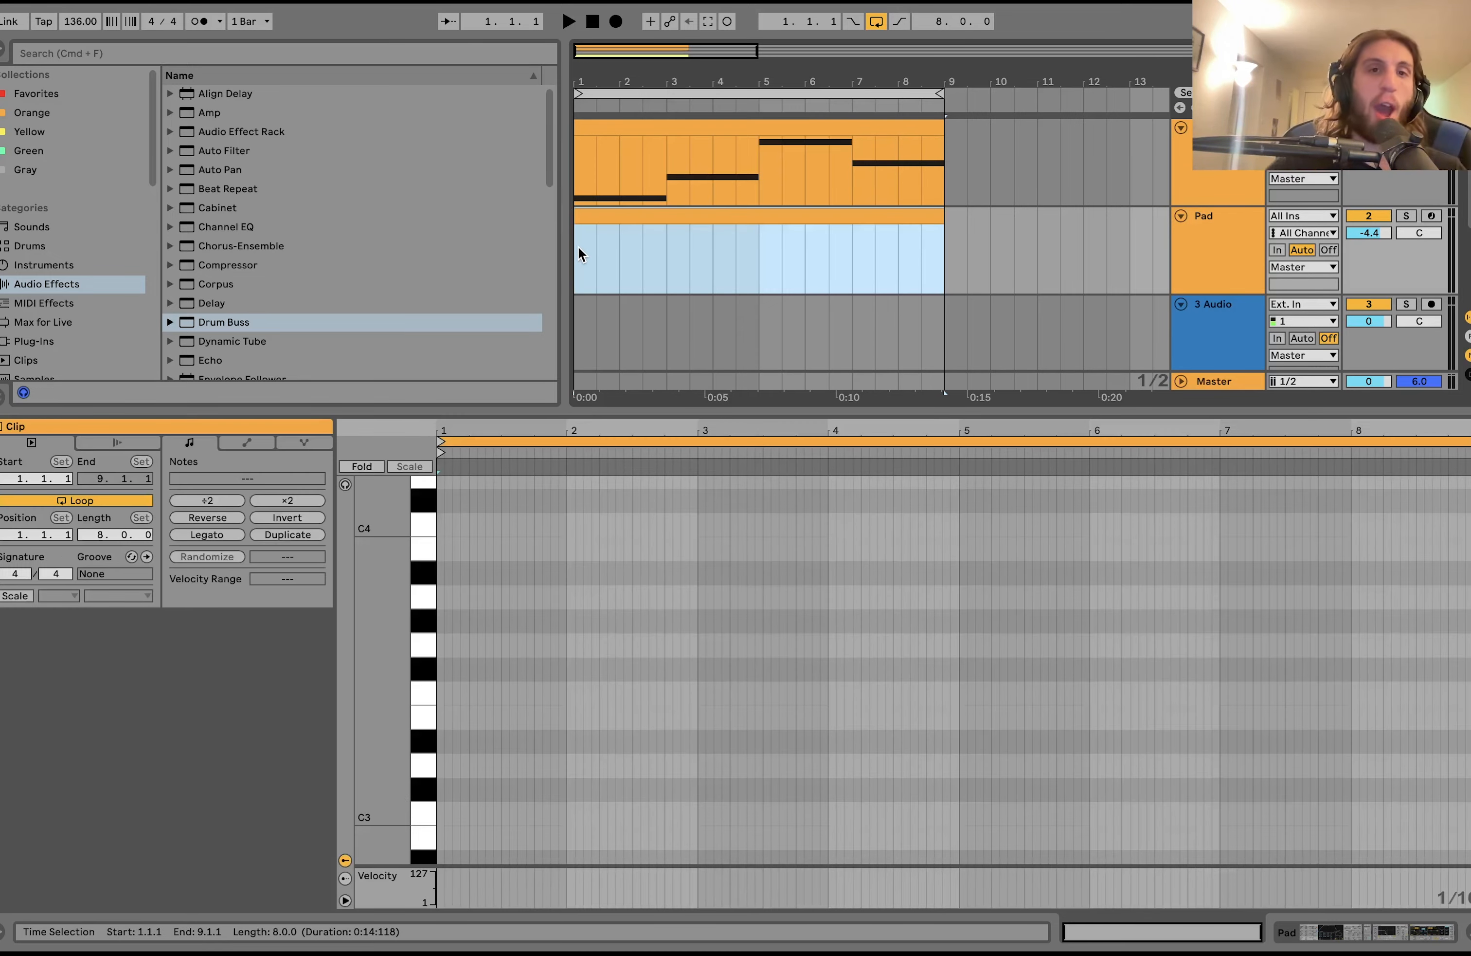
left_click(691, 165)
left_click(691, 212)
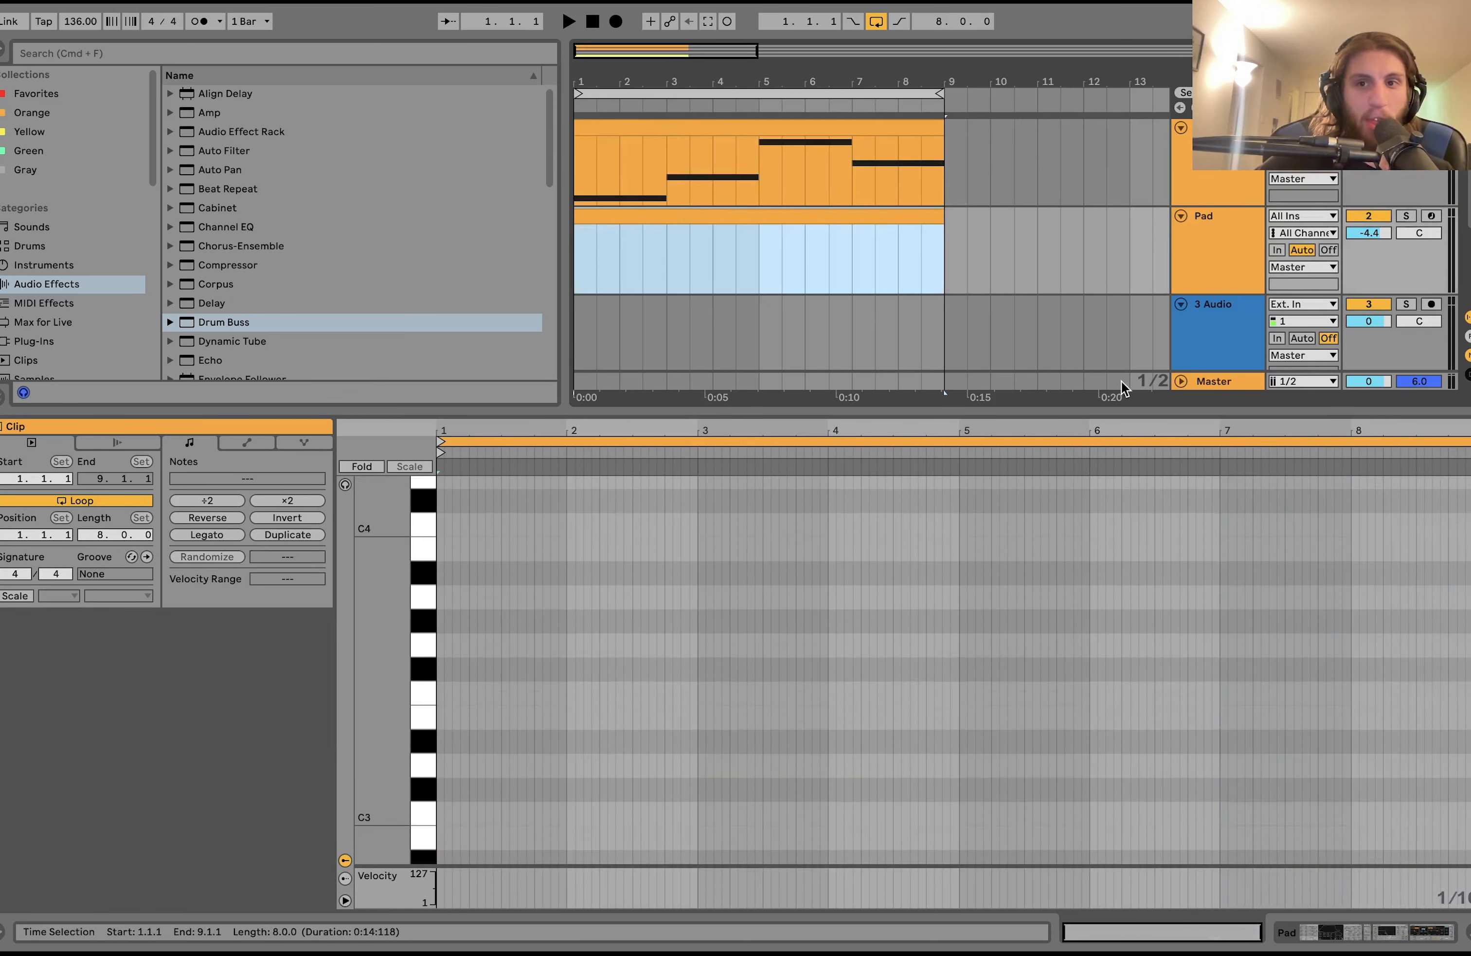
- Arm the Pad track for recording, look over its device chain and reopen its empty clip
left_click(1431, 216)
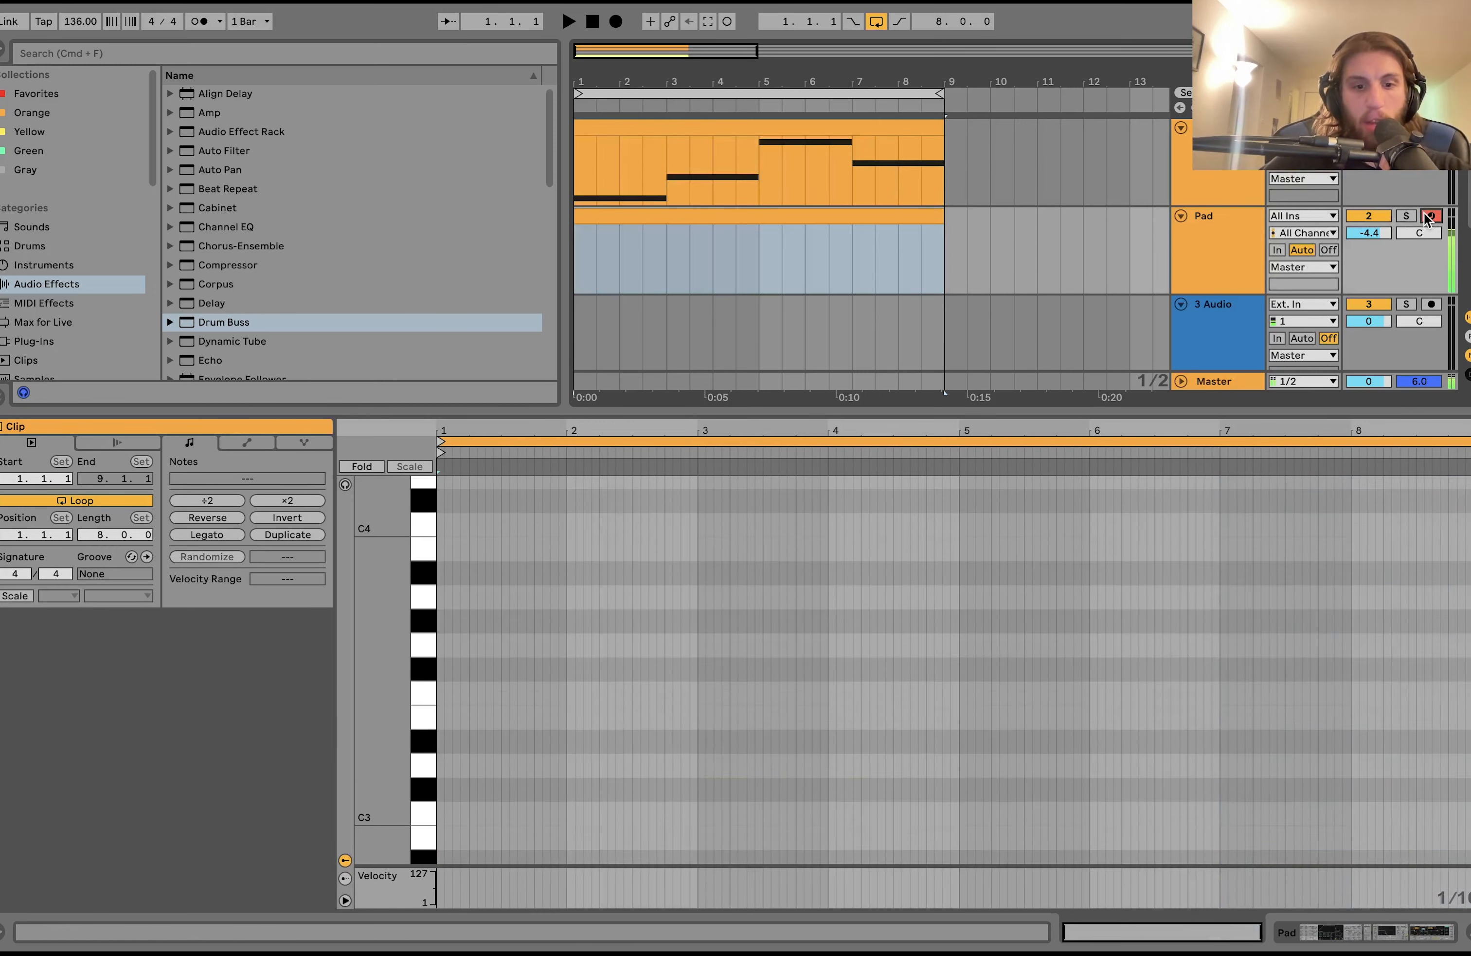
left_click(1196, 257)
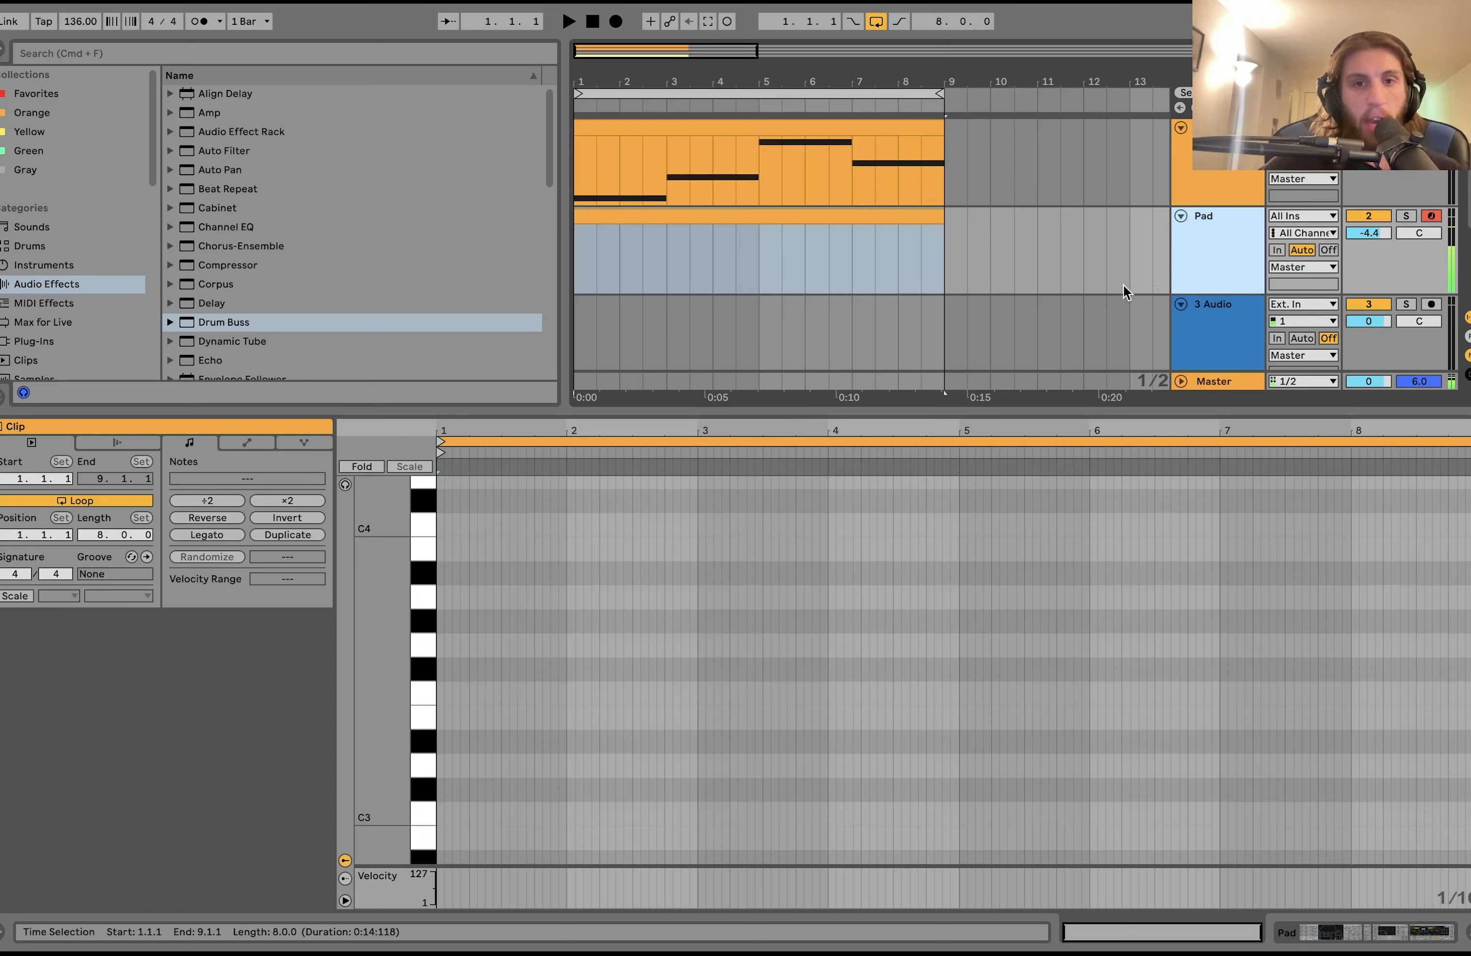
double_click(1208, 283)
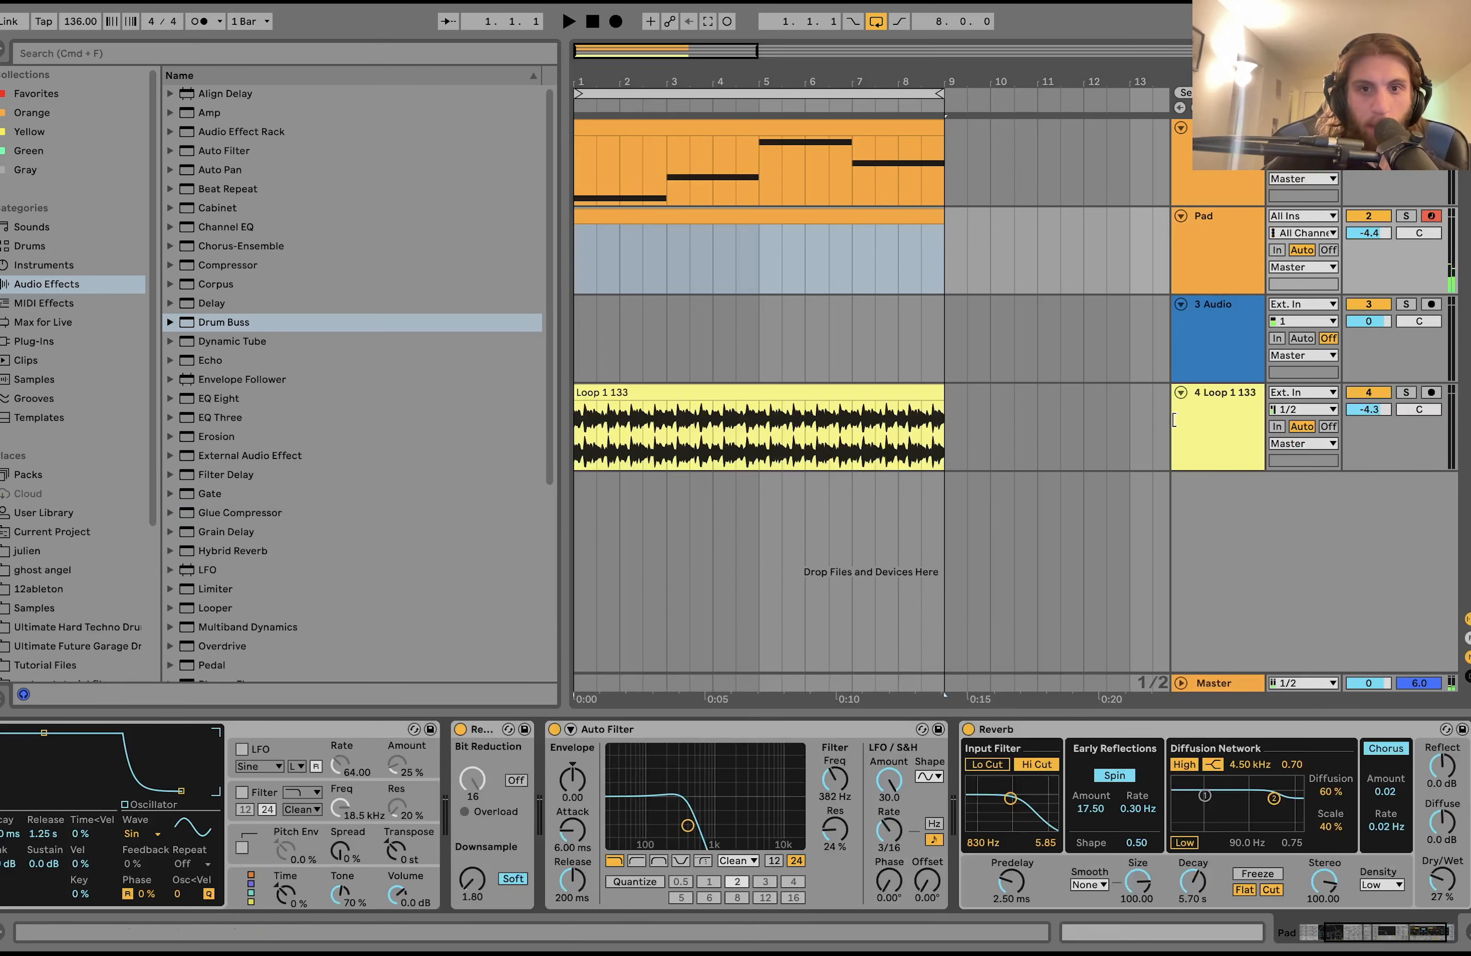
left_click(788, 214)
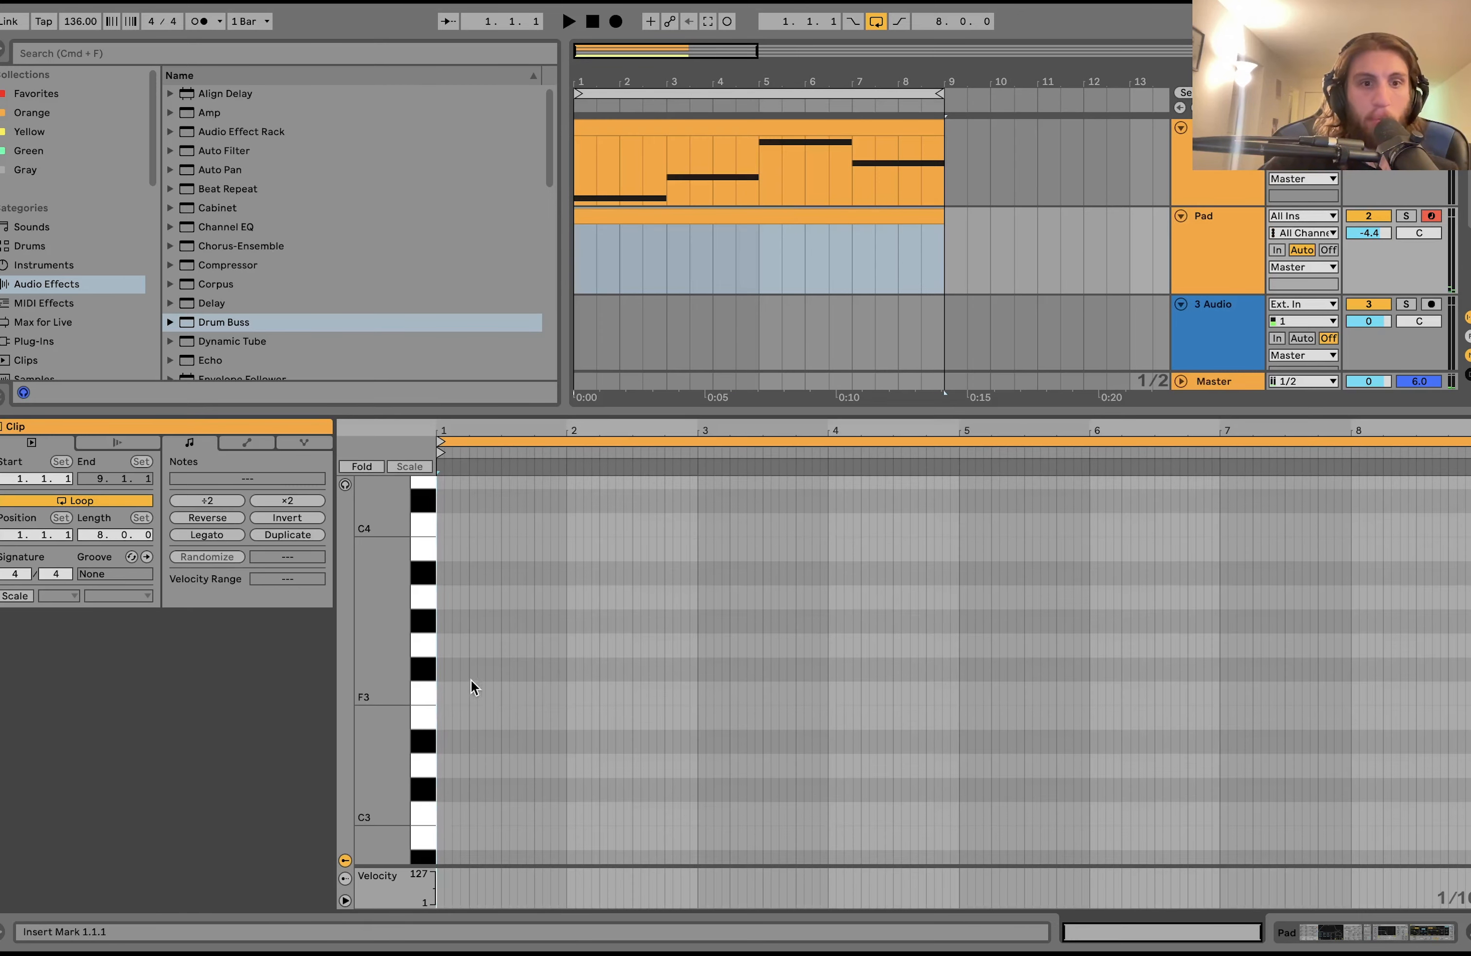
- Add G#3 and D#3 notes at bar 1 of the Pad clip and extend both to the clip's full length with Legato
double_click(442, 622)
double_click(440, 743)
key("super+a")
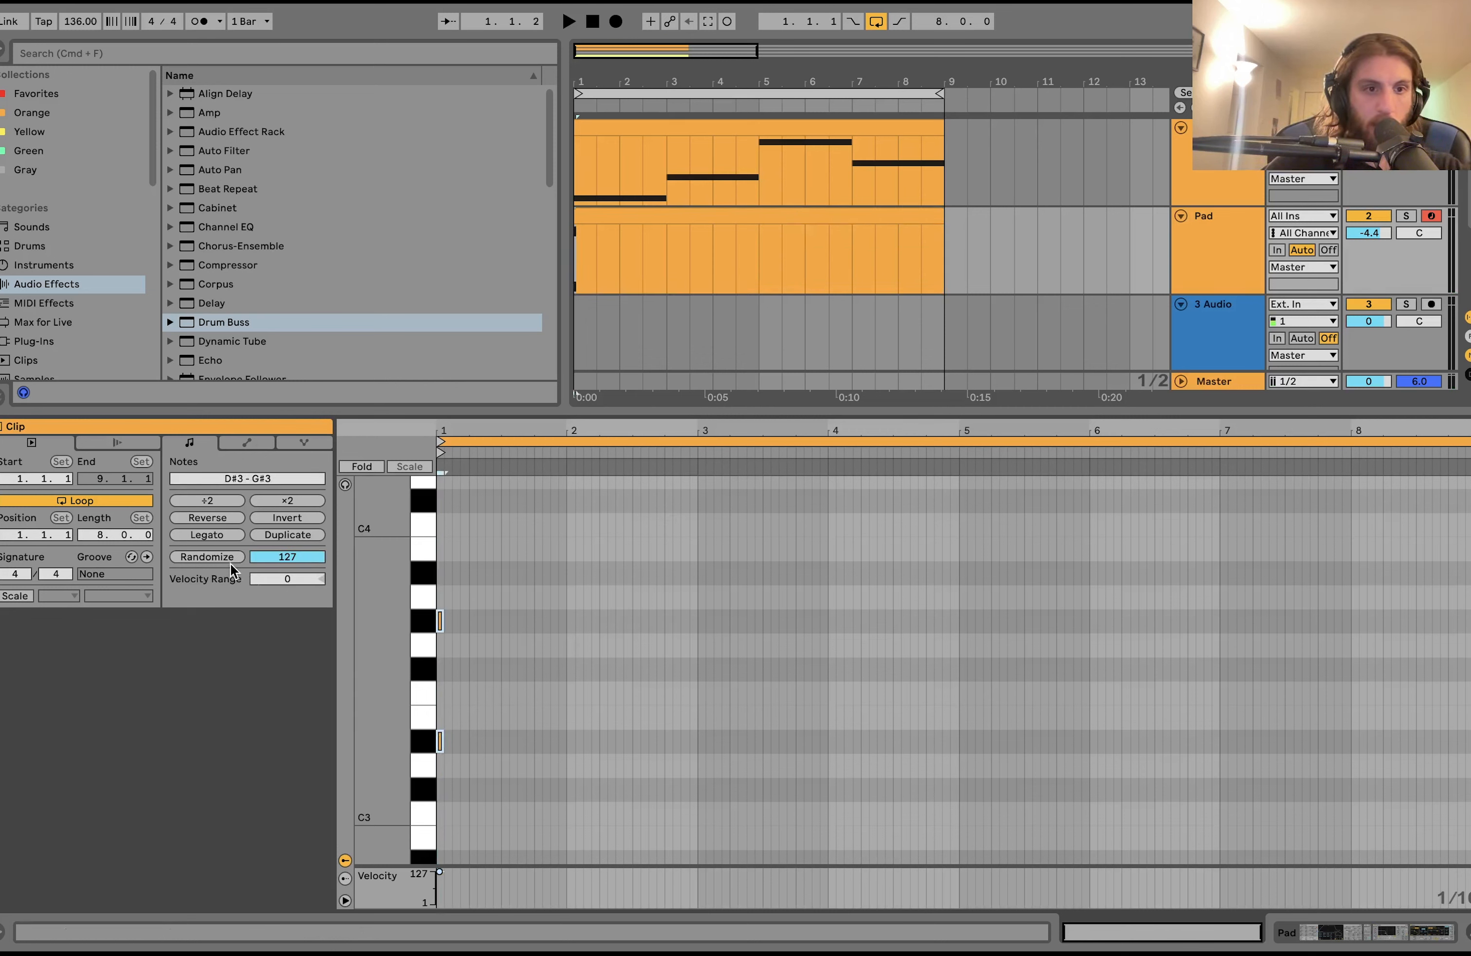
left_click(207, 534)
- Play the loop and lower the Pad track's volume to -12.6 dB
key("space")
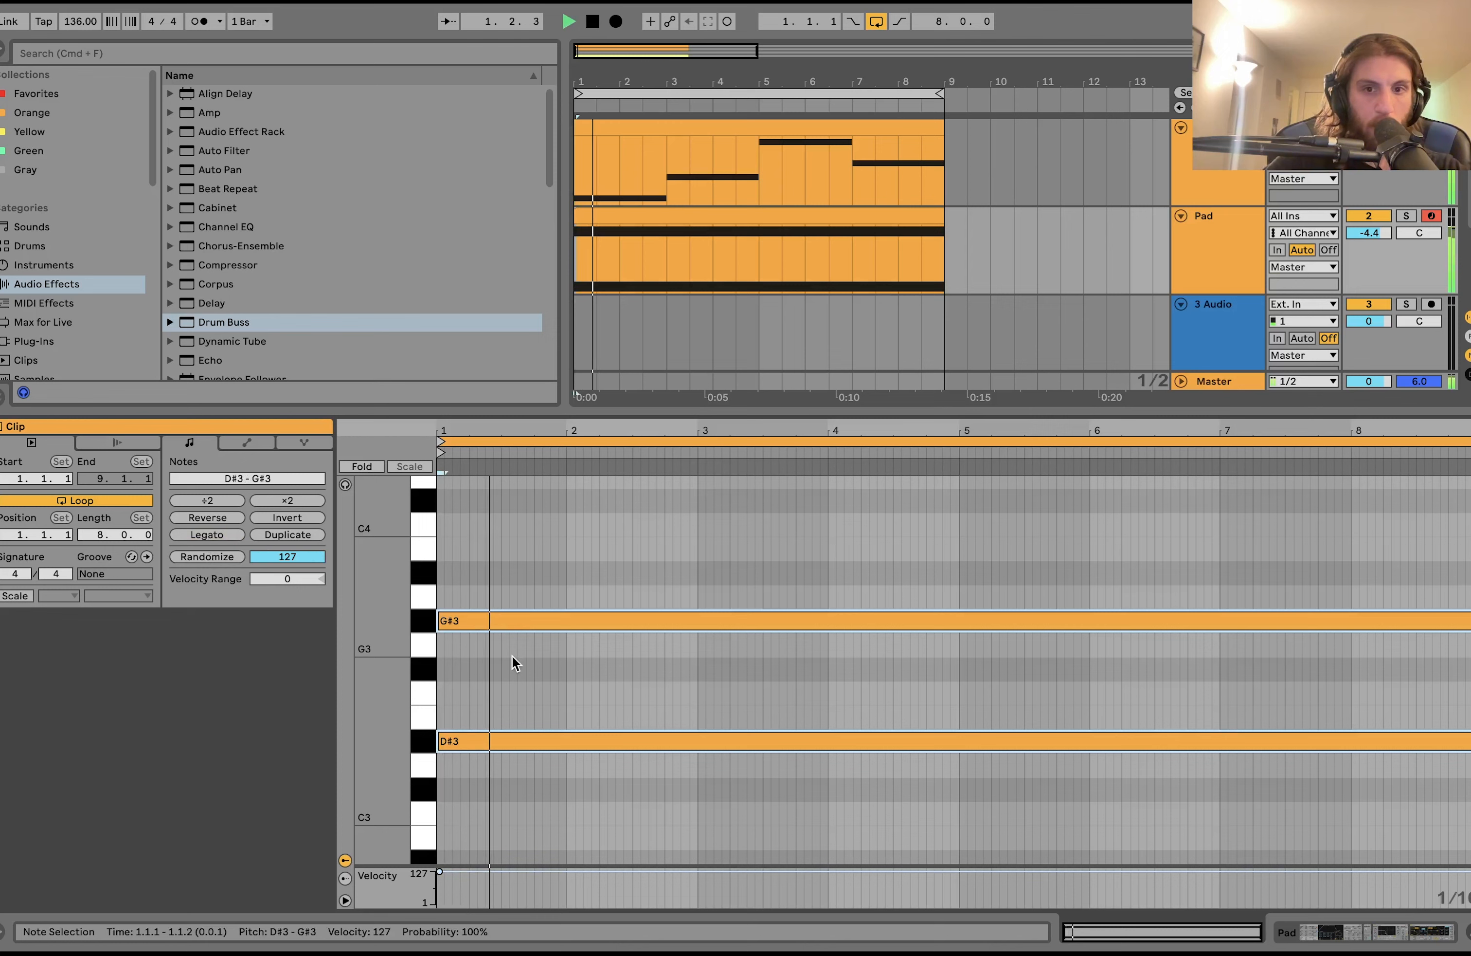
left_click_drag(1369, 232, 1369, 261)
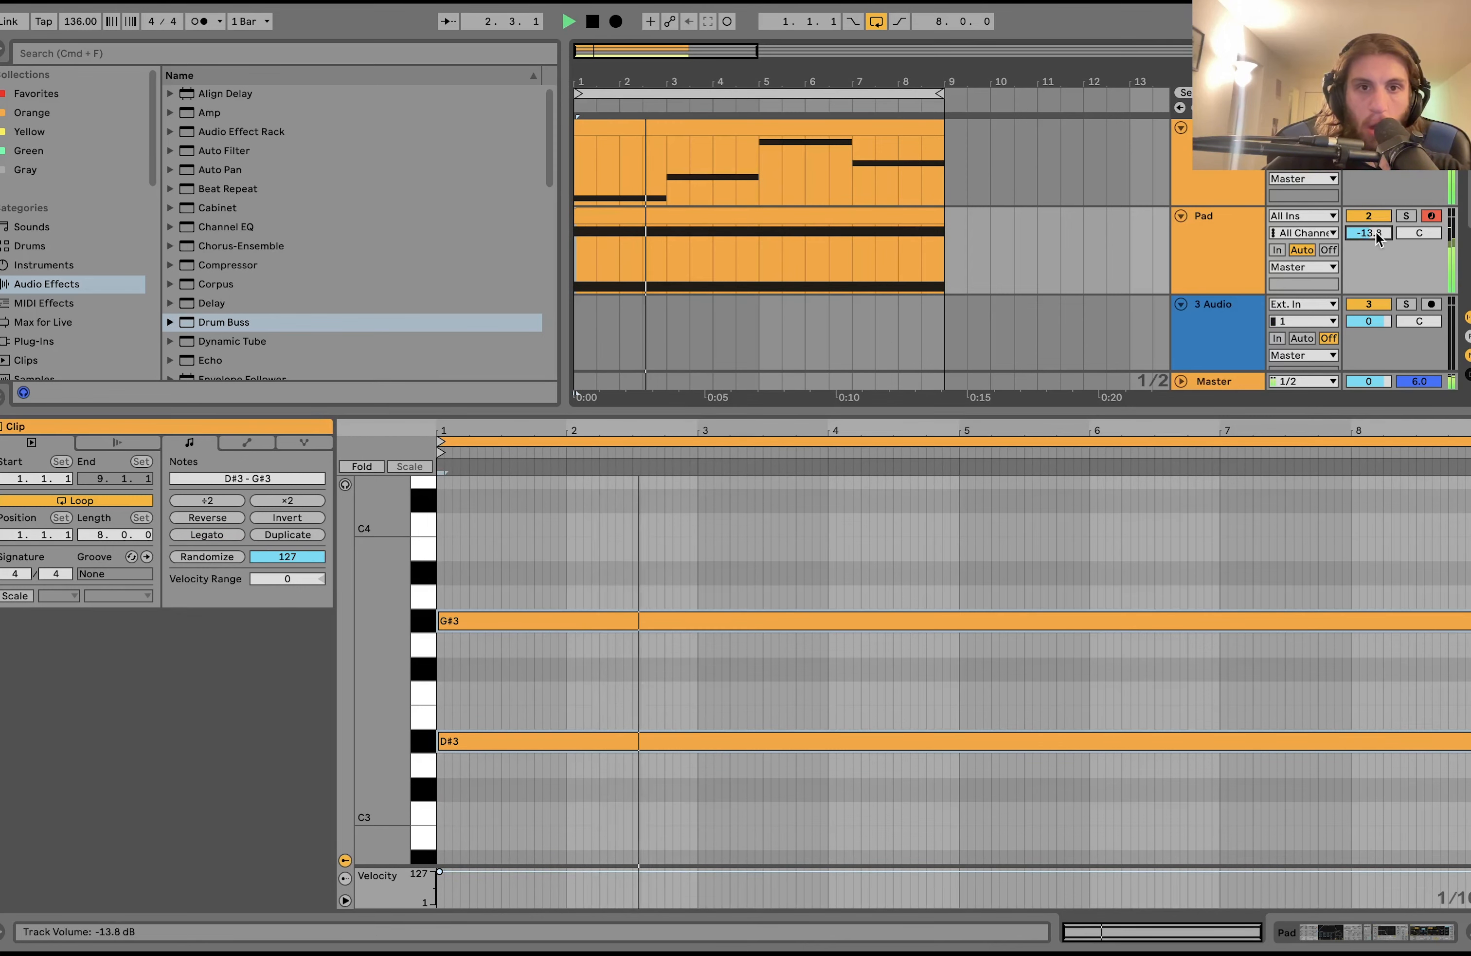
left_click(1324, 689)
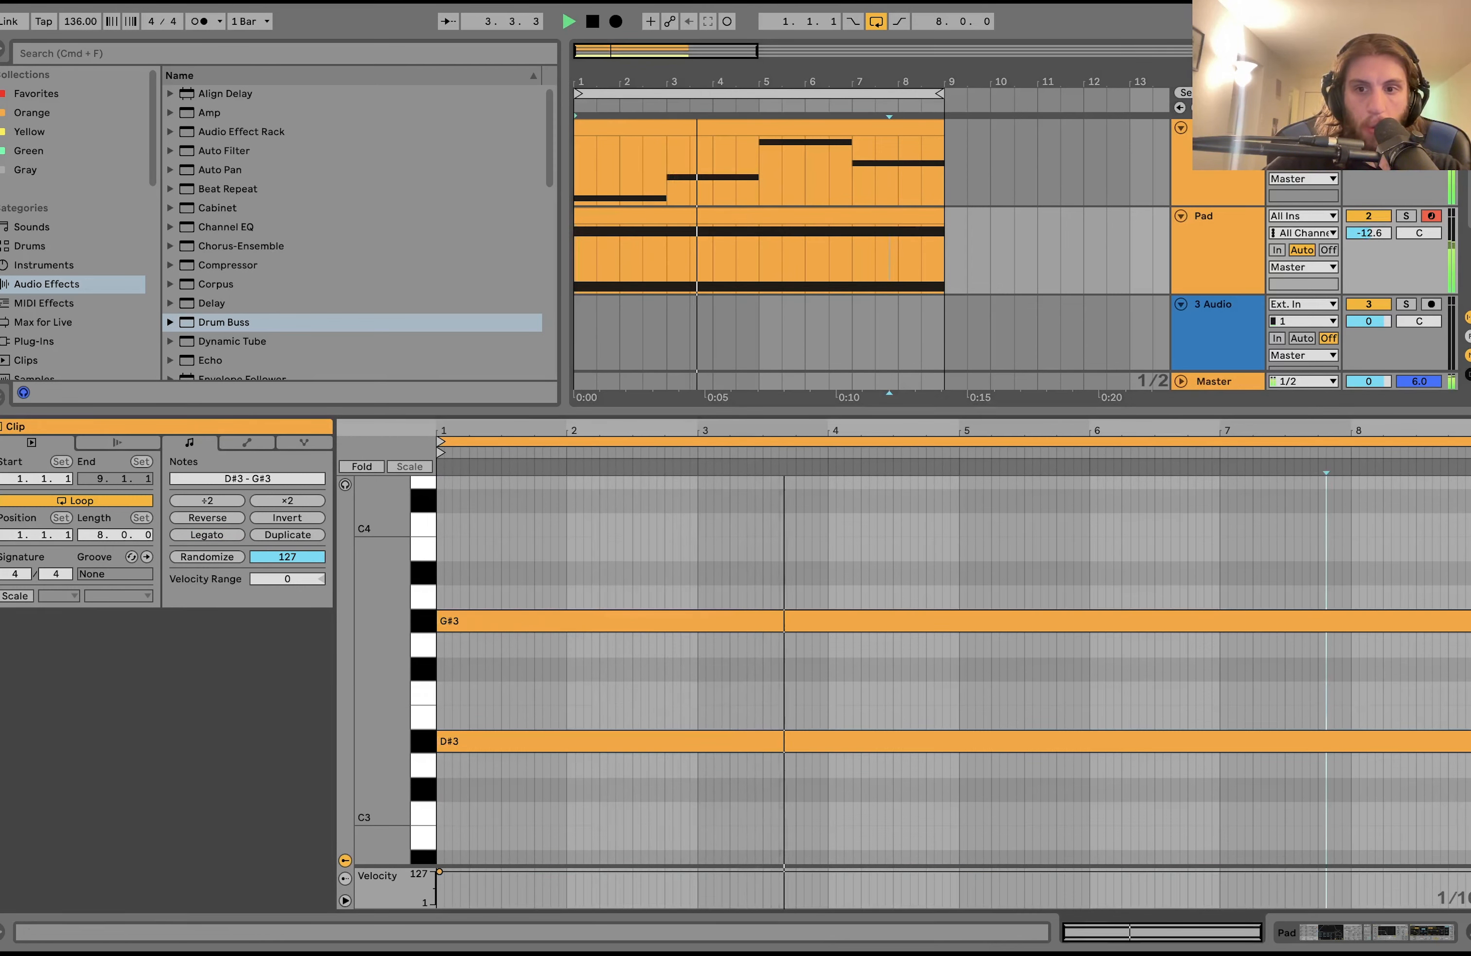
- Shorten the pad's D#3 note to end at bar 5, duplicate it there as E3 and trim the copy to end at bar 7
left_click_drag(1467, 746, 957, 760)
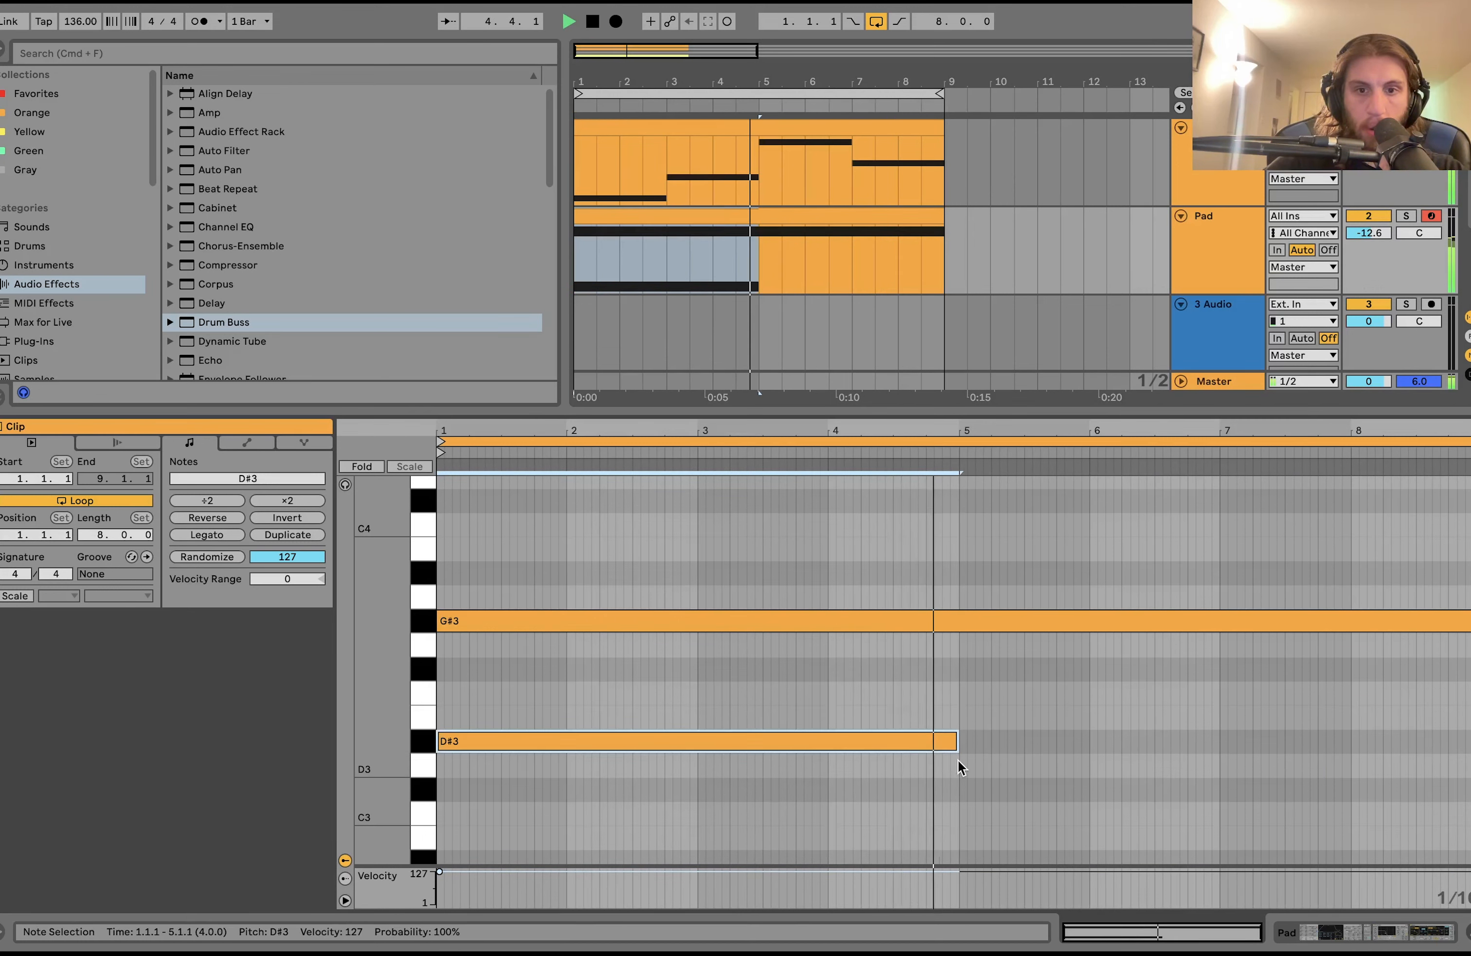
key("super+d")
key("Up")
key("shift+Left")
key("shift+Left")
key("shift+Left")
key("shift+Left")
key("shift+Left")
key("shift+Left")
key("shift+Left")
key("shift+Left")
key("shift+Left")
key("shift+Left")
key("shift+Left")
key("shift+Left")
key("shift+Left")
key("shift+Left")
key("shift+Left")
key("shift+Left")
key("shift+Left")
key("shift+Left")
key("shift+Left")
key("shift+Left")
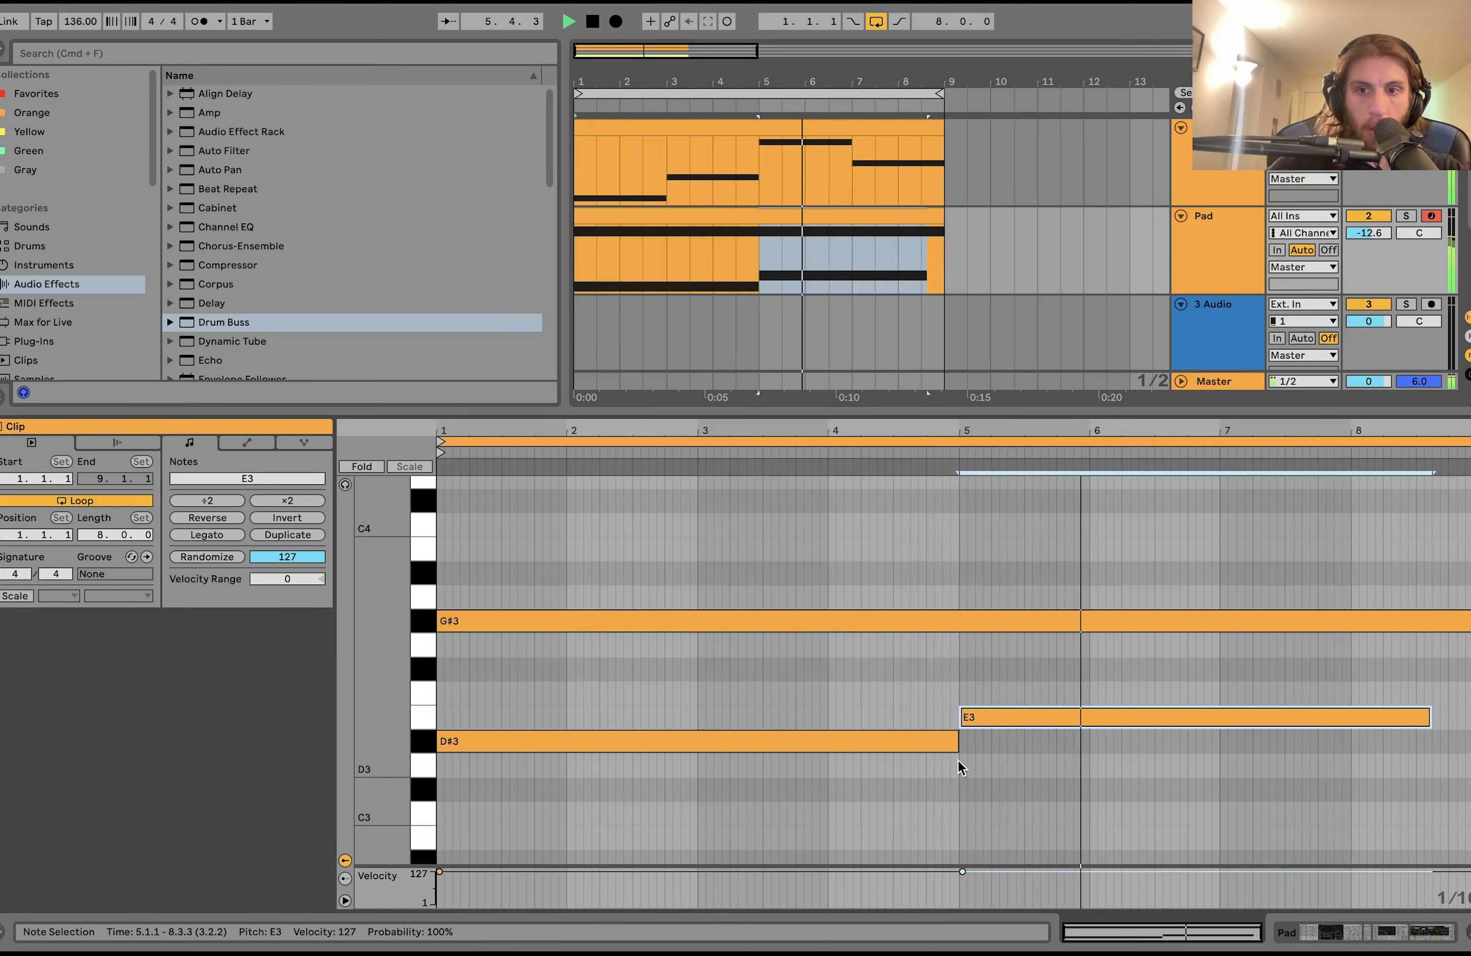
key("shift+Left")
key("shift+Left")
key("shift+Left")
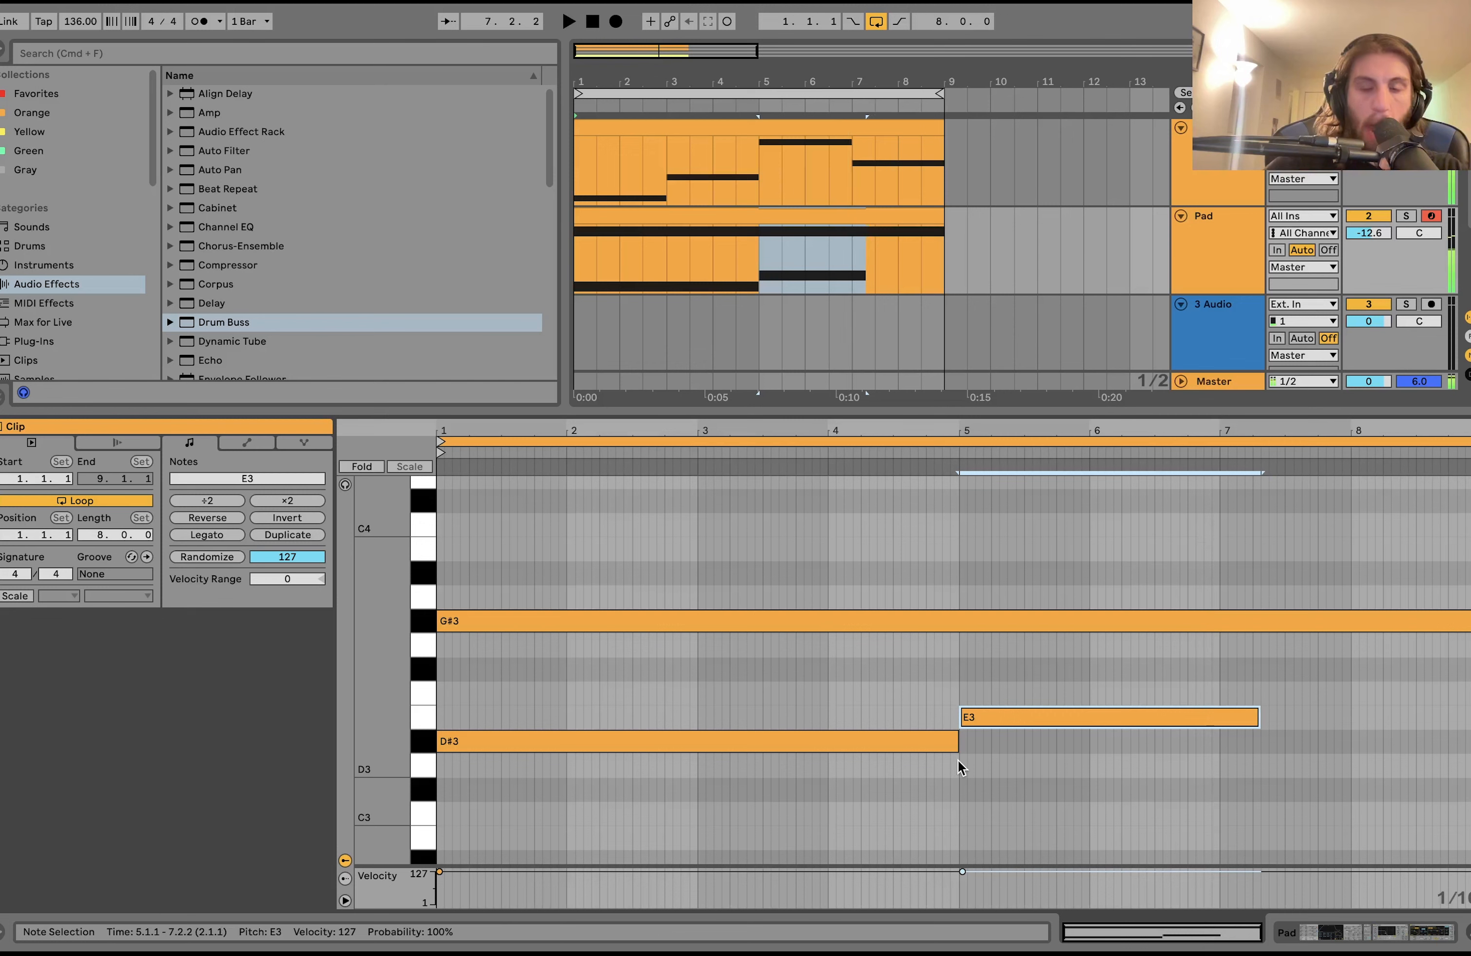
- Duplicate the pad's E3 note to bar 7, lower the copy to D#3 and go over the lower notes
key("super+d")
key("Down")
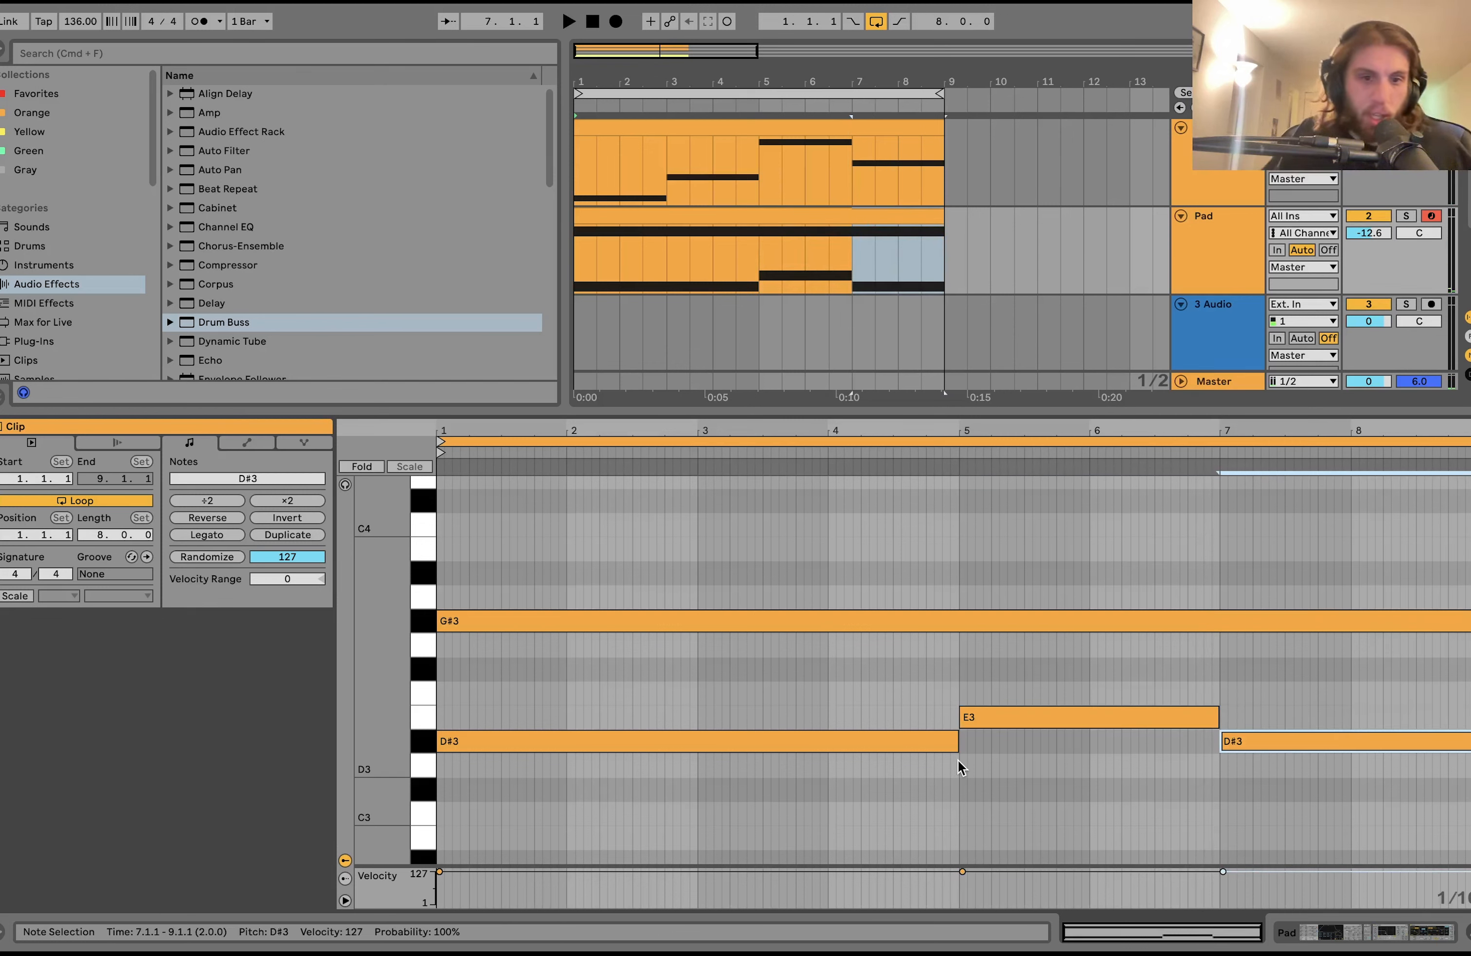
left_click(927, 741)
left_click(1018, 716)
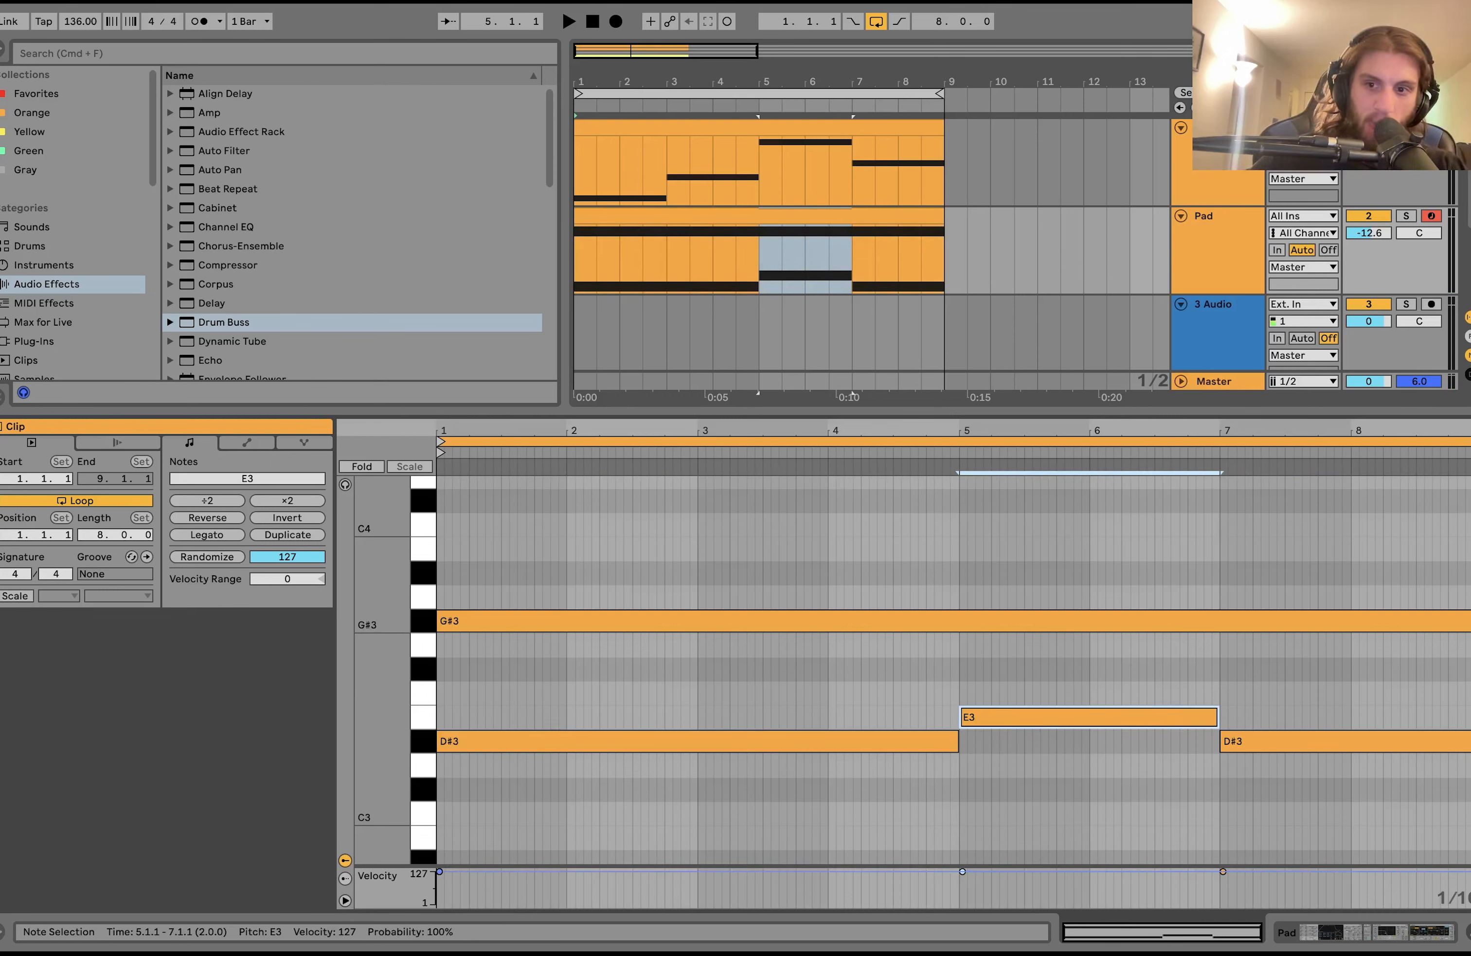
- Shorten the pad's G#3 note to end at bar 3 and add a C#4 note from bar 3 to bar 5 during playback
left_click_drag(1466, 620, 695, 708)
left_click(645, 438)
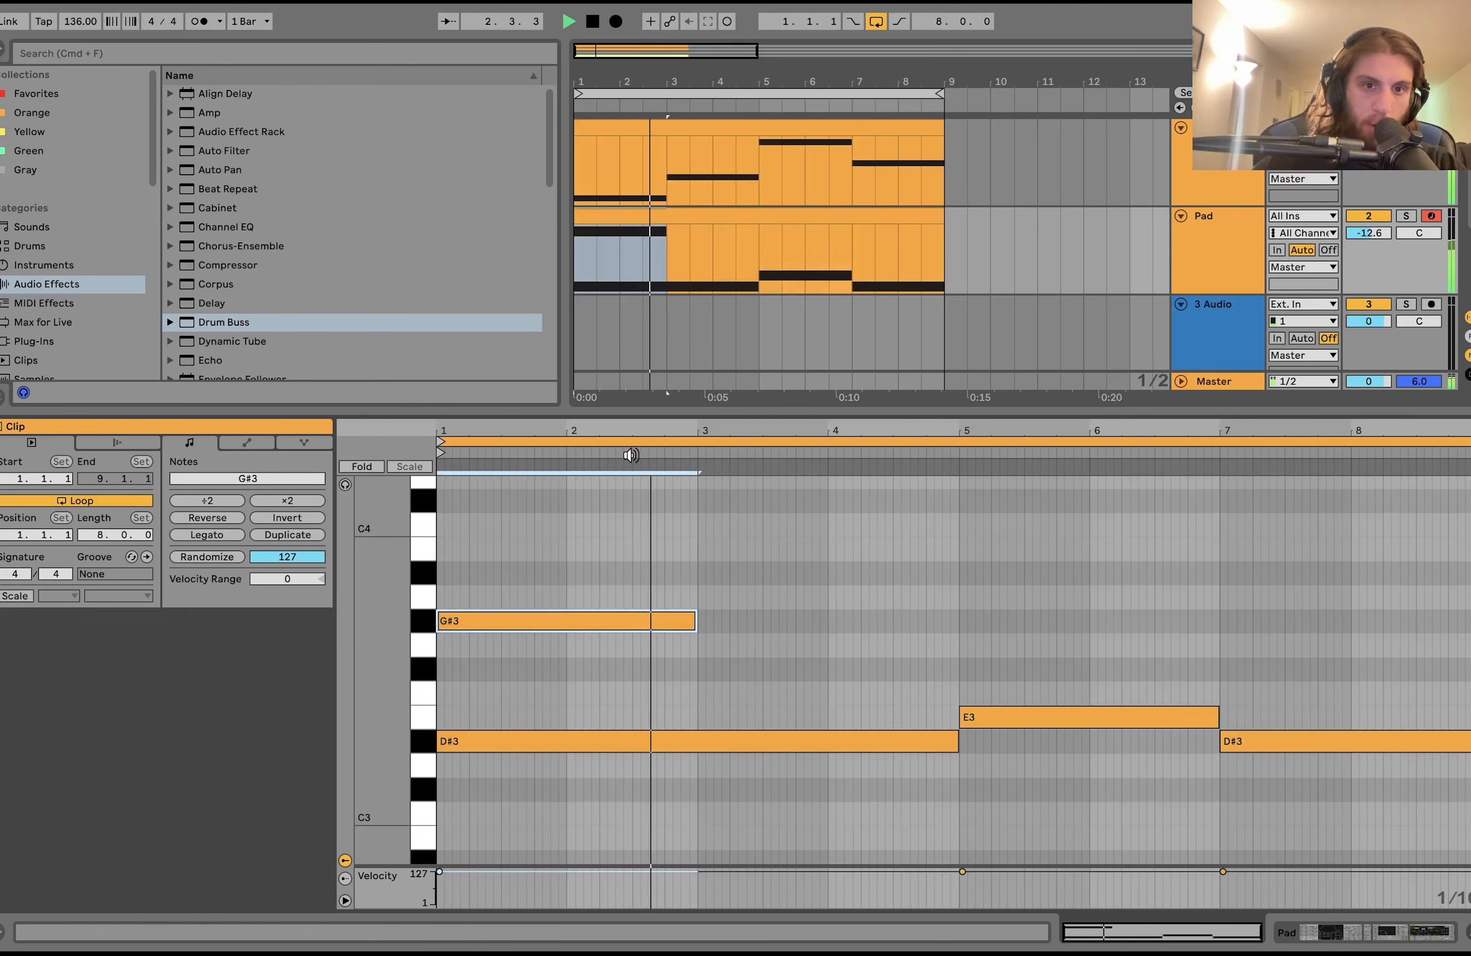
left_click(705, 528)
double_click(704, 502)
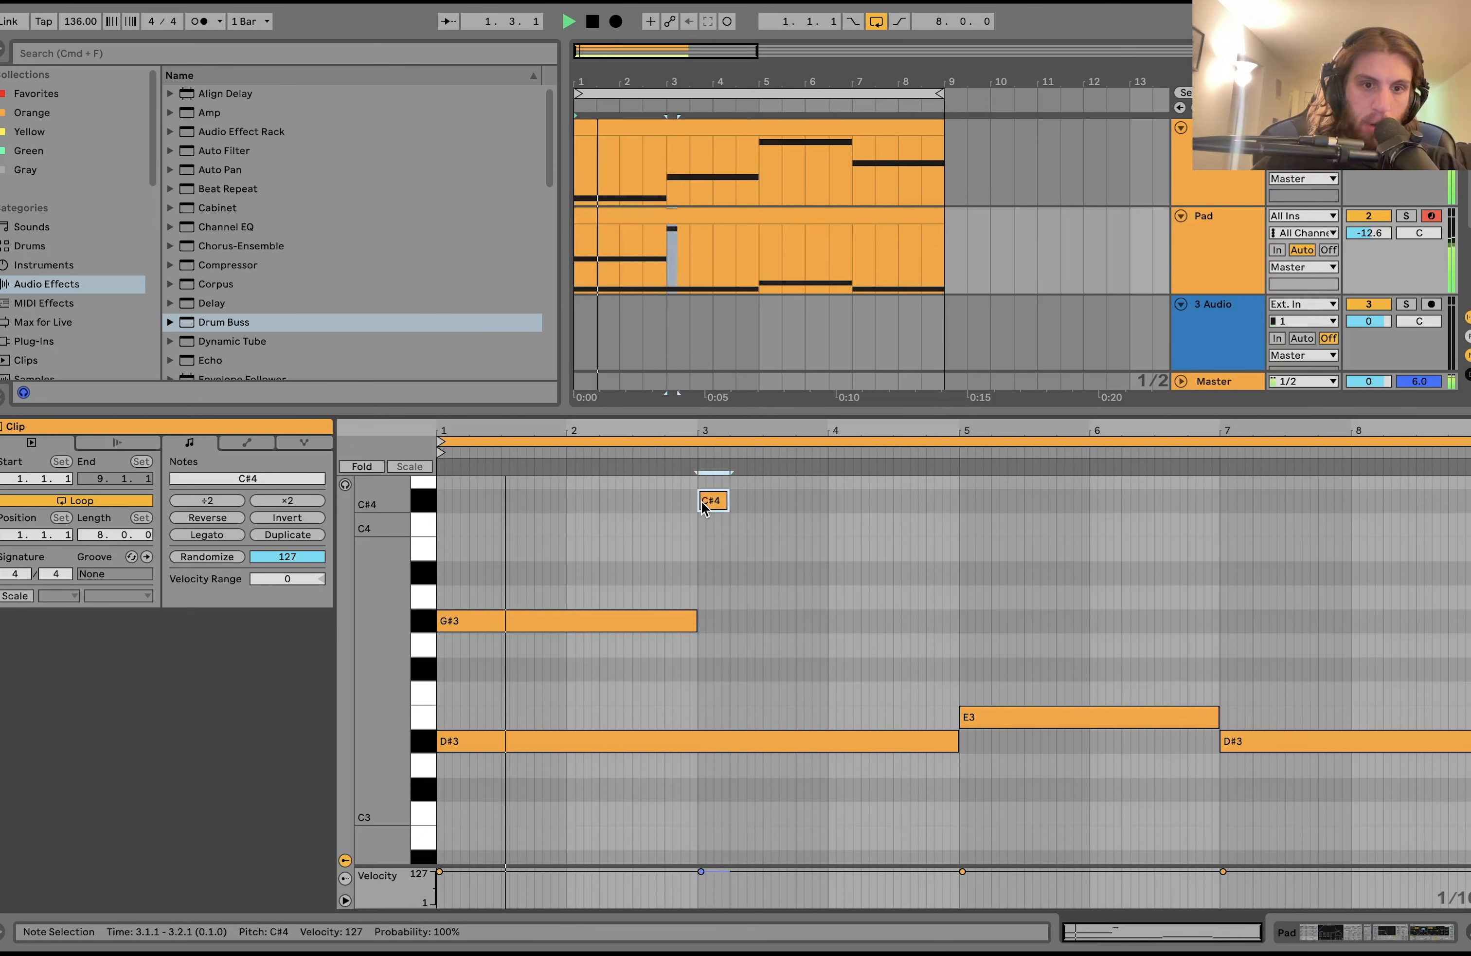
key("shift+Right")
key("shift+Right")
key("shift+Right")
key("shift+Right")
key("shift+Right")
key("shift+Right")
key("shift+Right")
key("shift+Right")
key("shift+Right")
key("shift+Right")
key("shift+Right")
key("shift+Right")
key("shift+Right")
key("shift+Right")
key("shift+Right")
key("shift+Right")
key("shift+Right")
key("shift+Right")
key("shift+Right")
key("shift+Right")
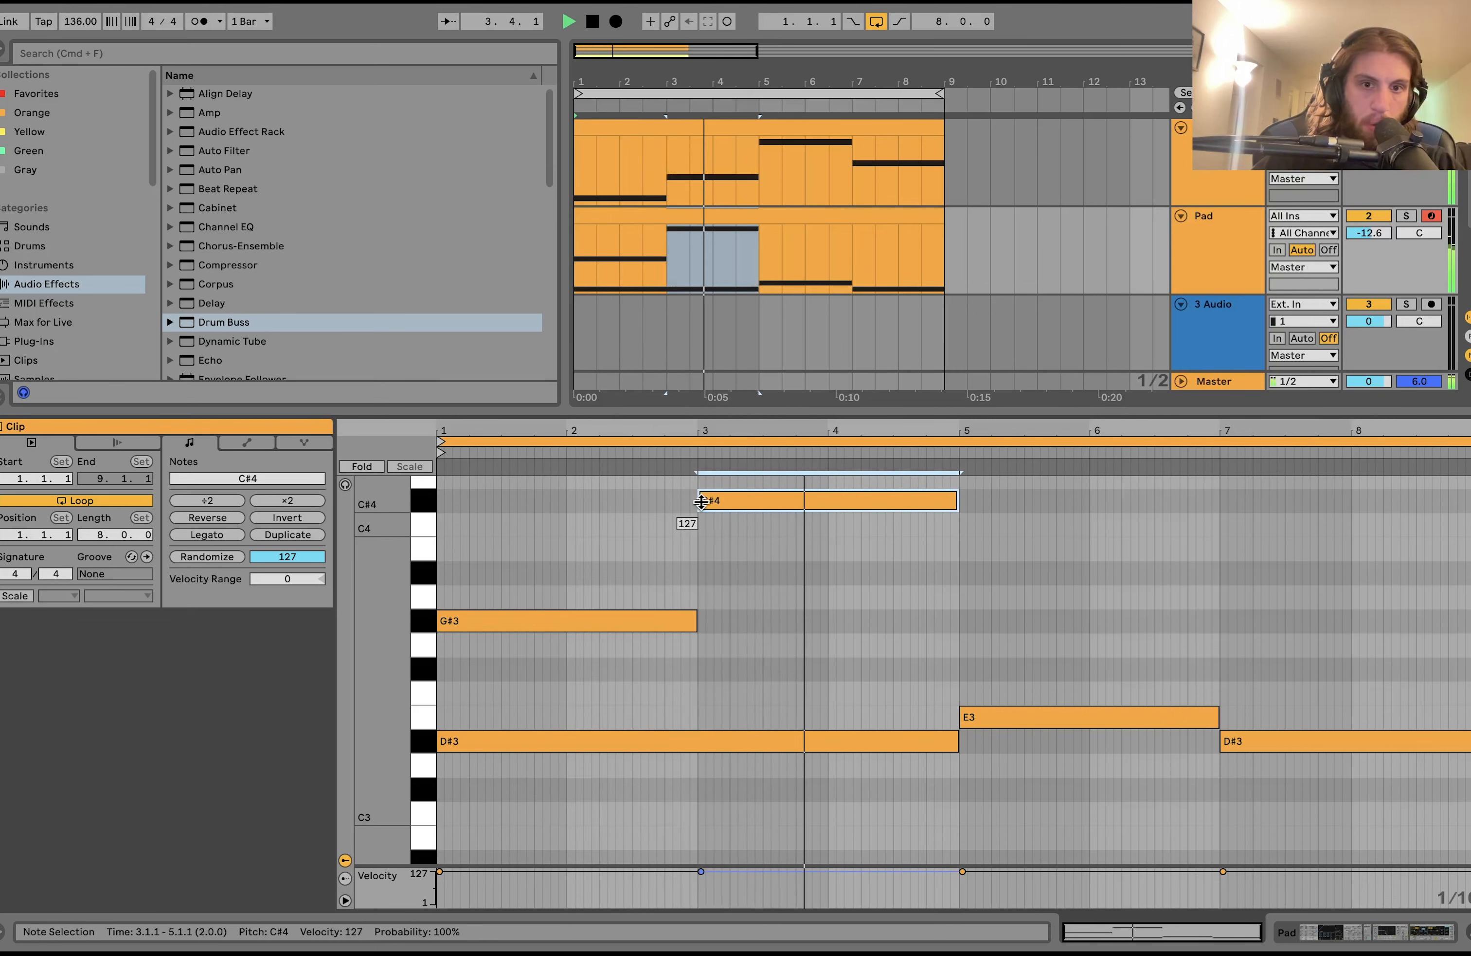
key("shift+Right")
- Duplicate the pad's C#4 note to bar 5 and raise the copy to D#4
key("super+d")
key("Up")
key("Up")
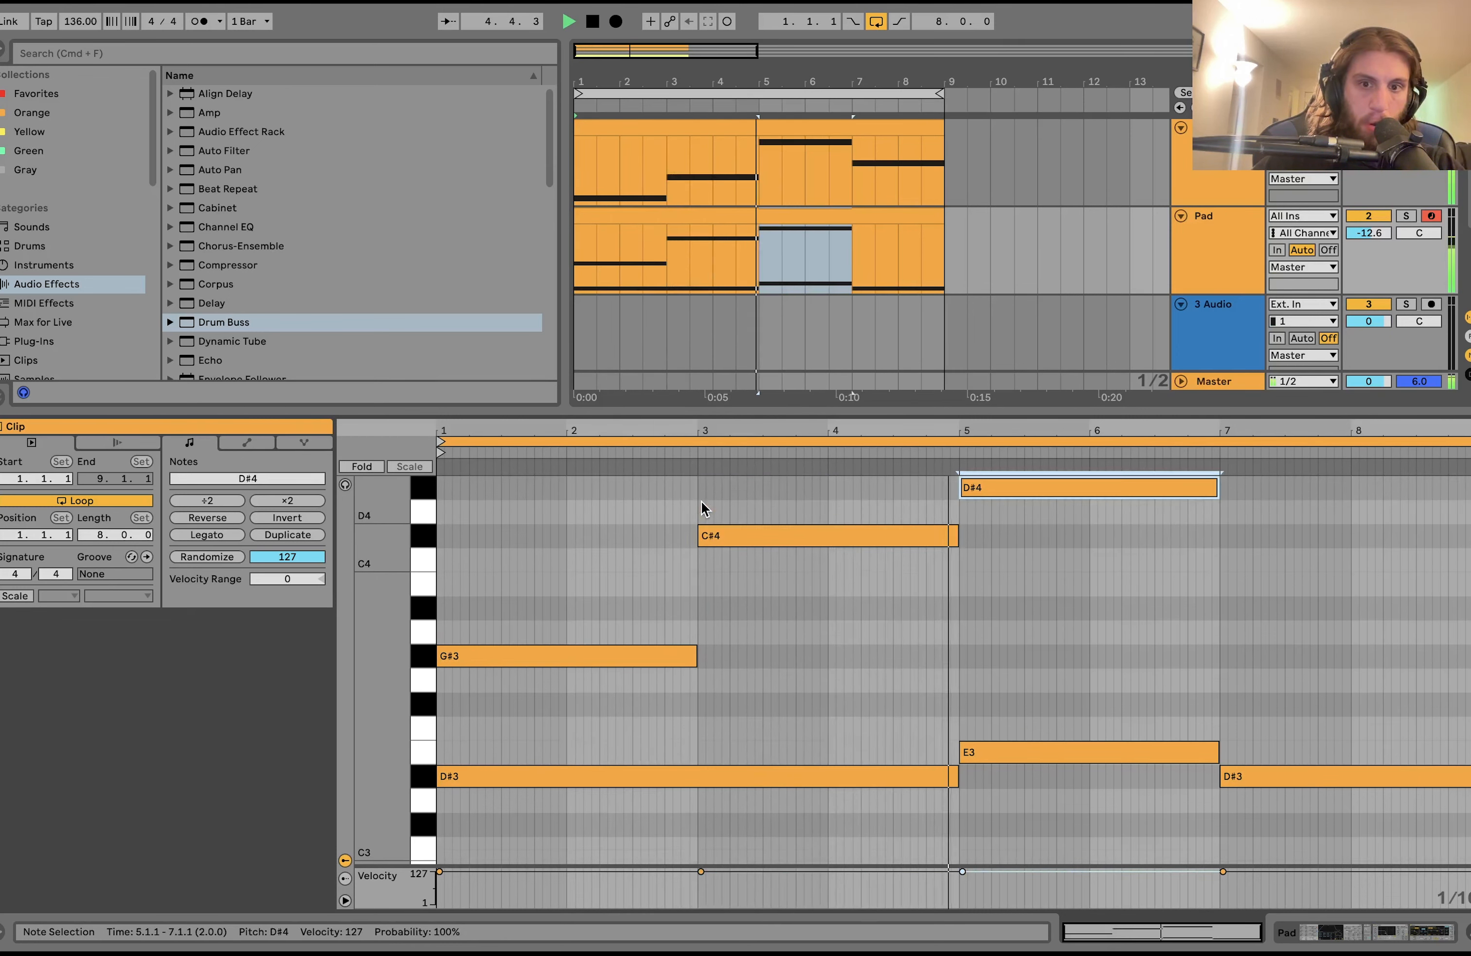
- Duplicate the pad's D#4 note to bar 7 and lower the copy to B3
key("super+d")
key("Down")
key("Down")
key("Down")
key("Down")
key("Down")
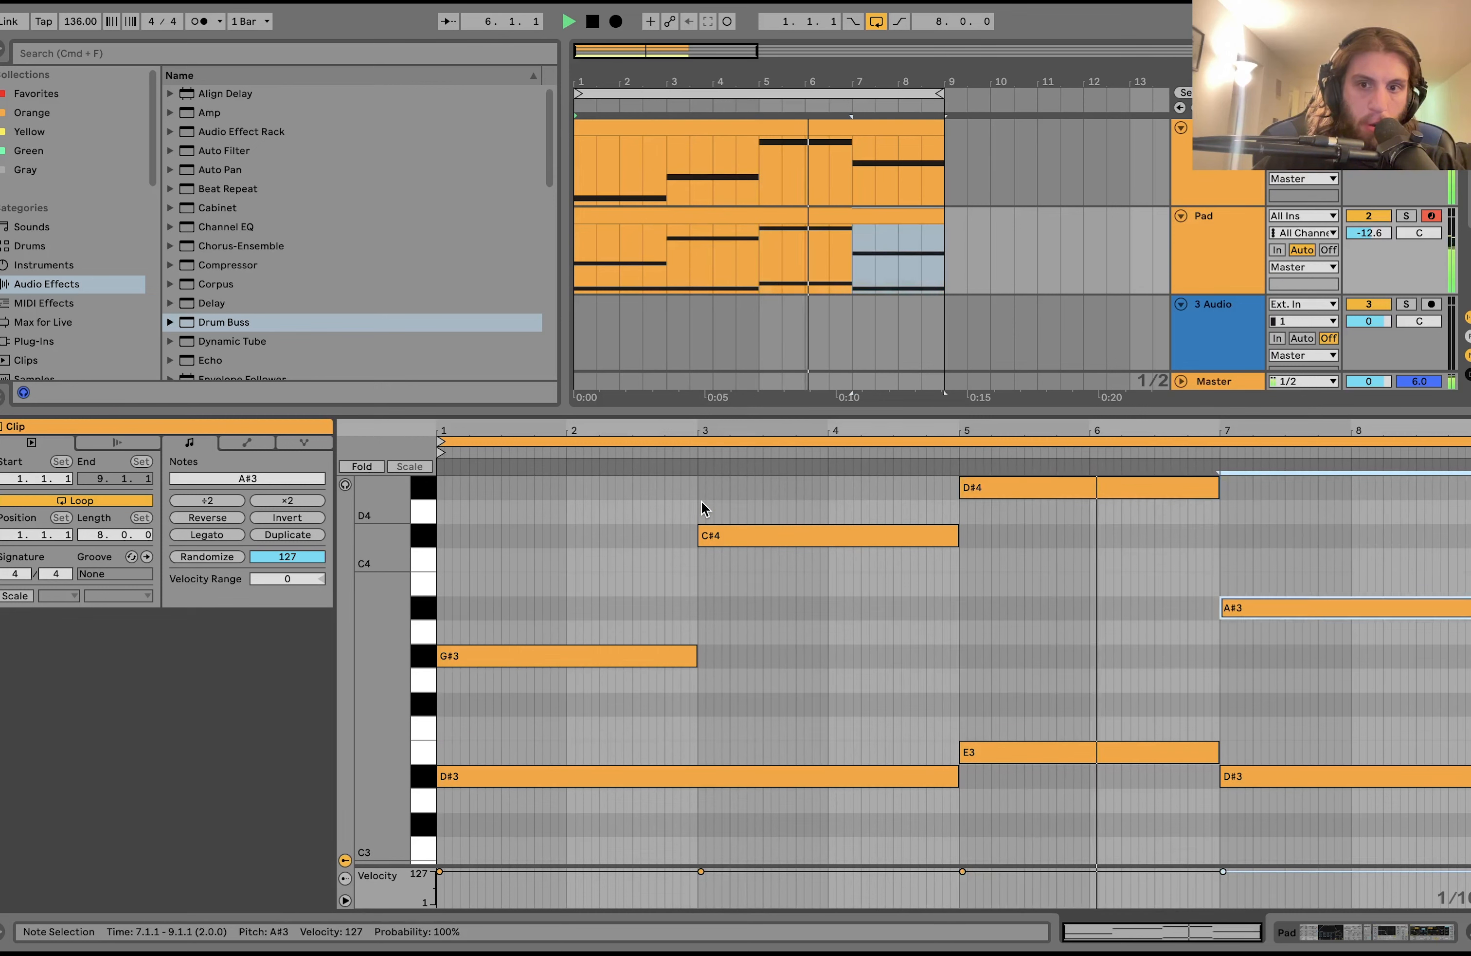
key("Up")
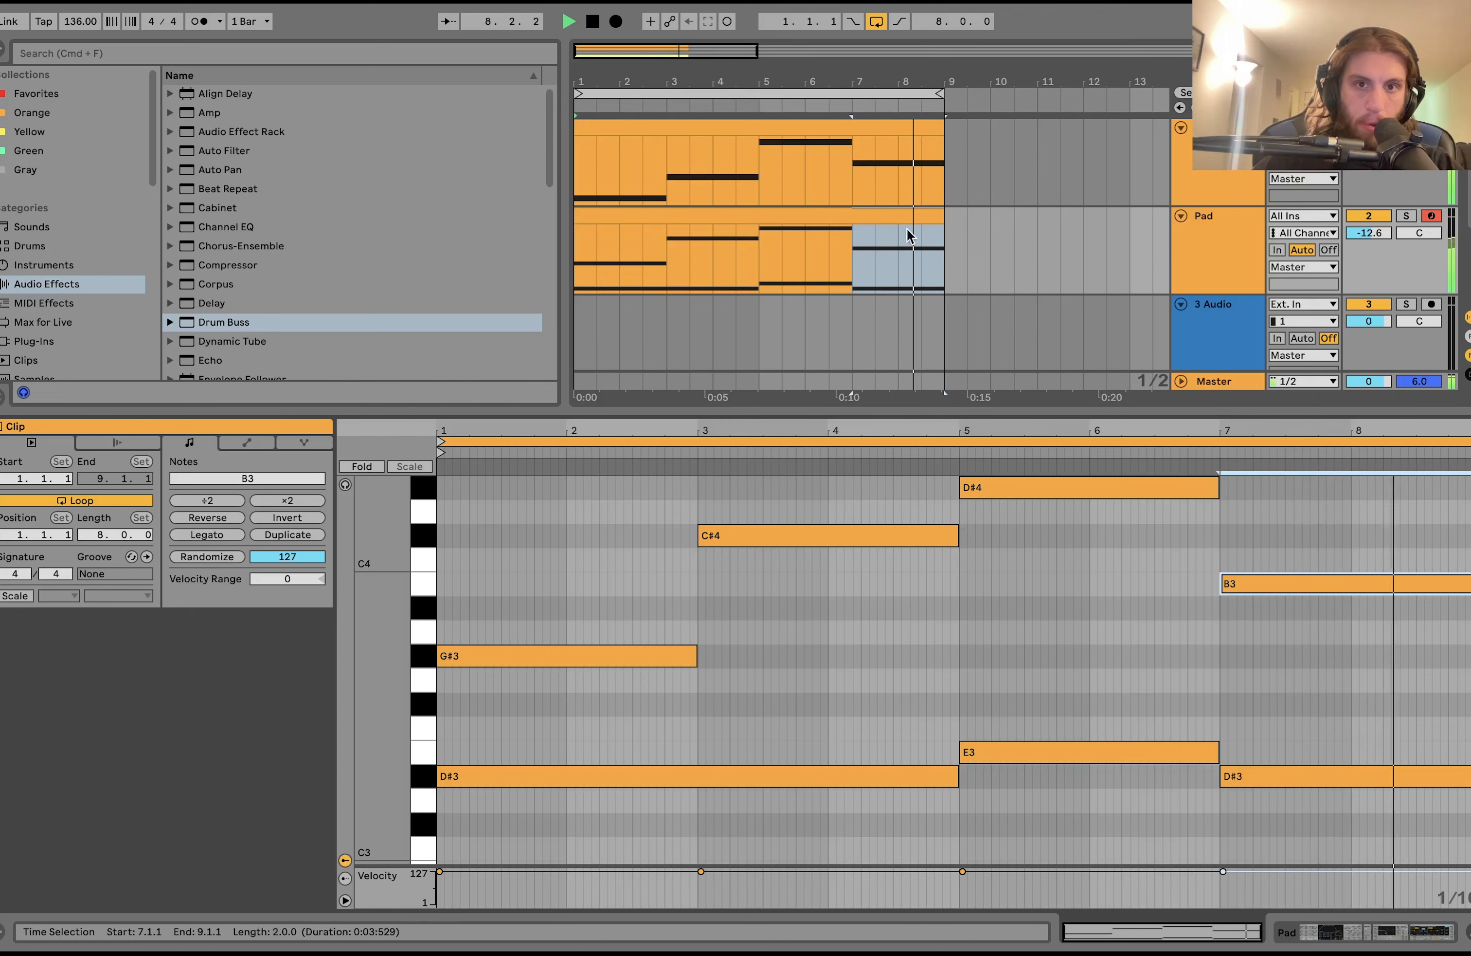
left_click(877, 214)
left_click(1214, 242)
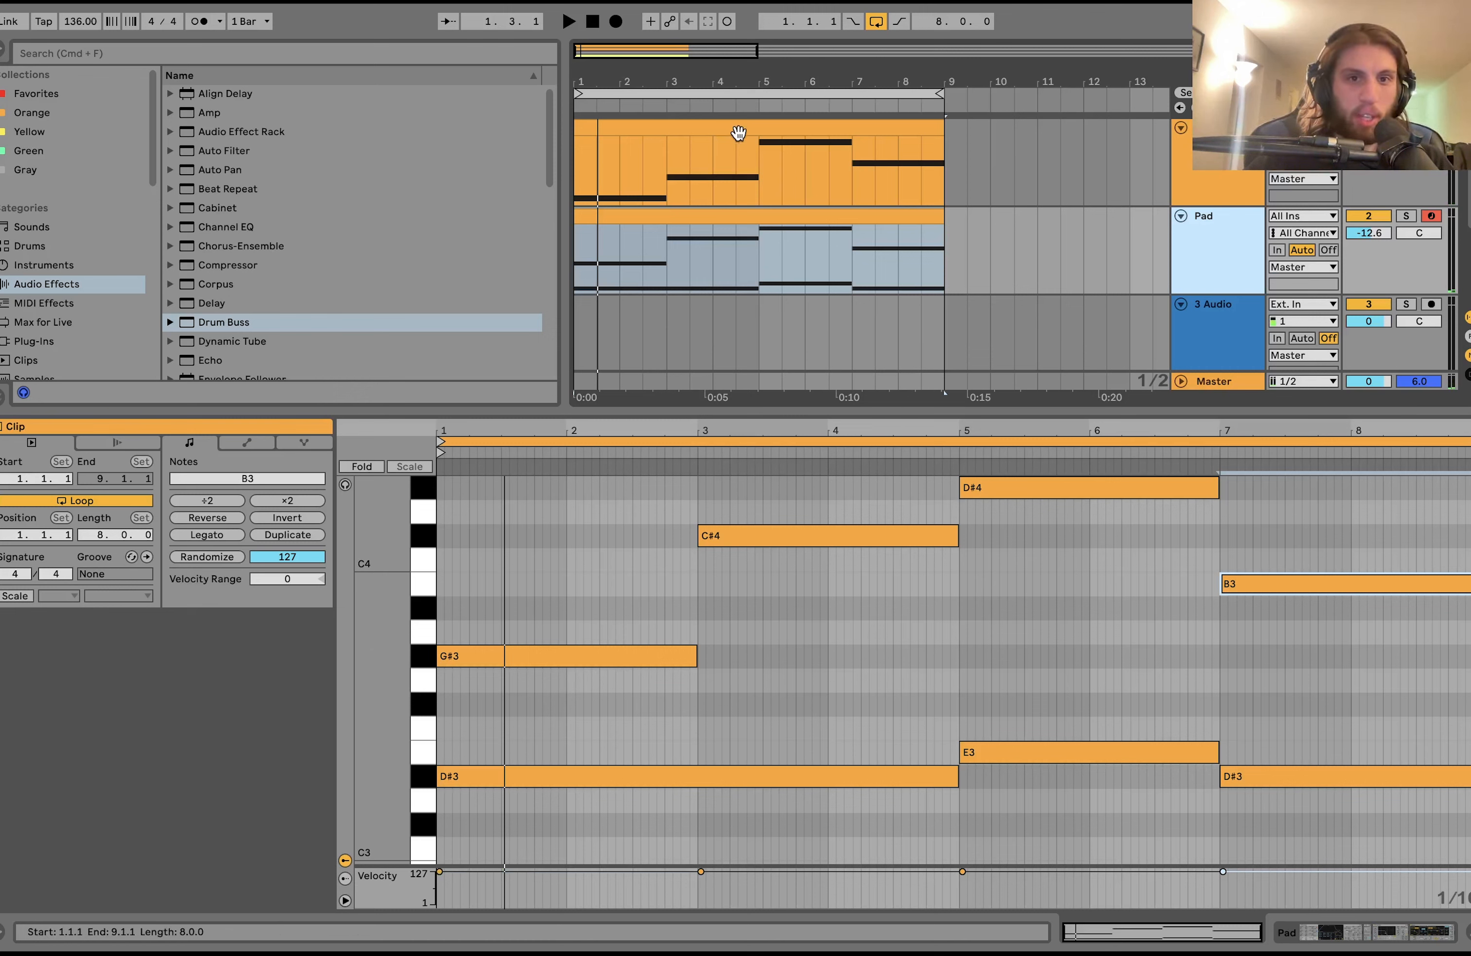
left_click(637, 660)
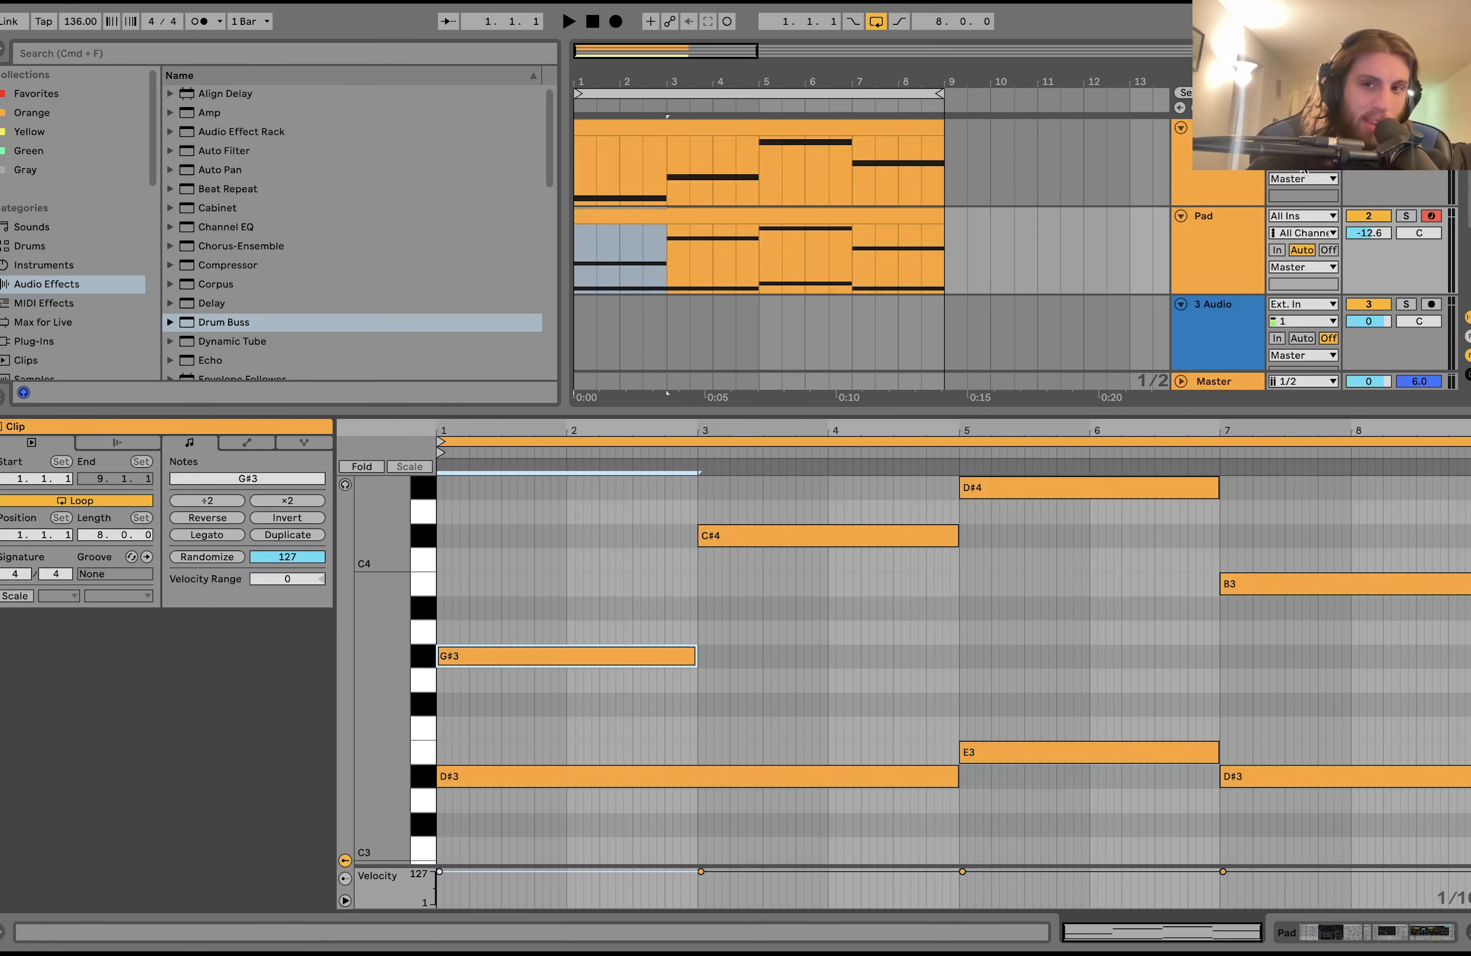
- Show the Pad track's devices, solo the track and raise its volume to -9.7 dB while the loop plays
left_click(1198, 228)
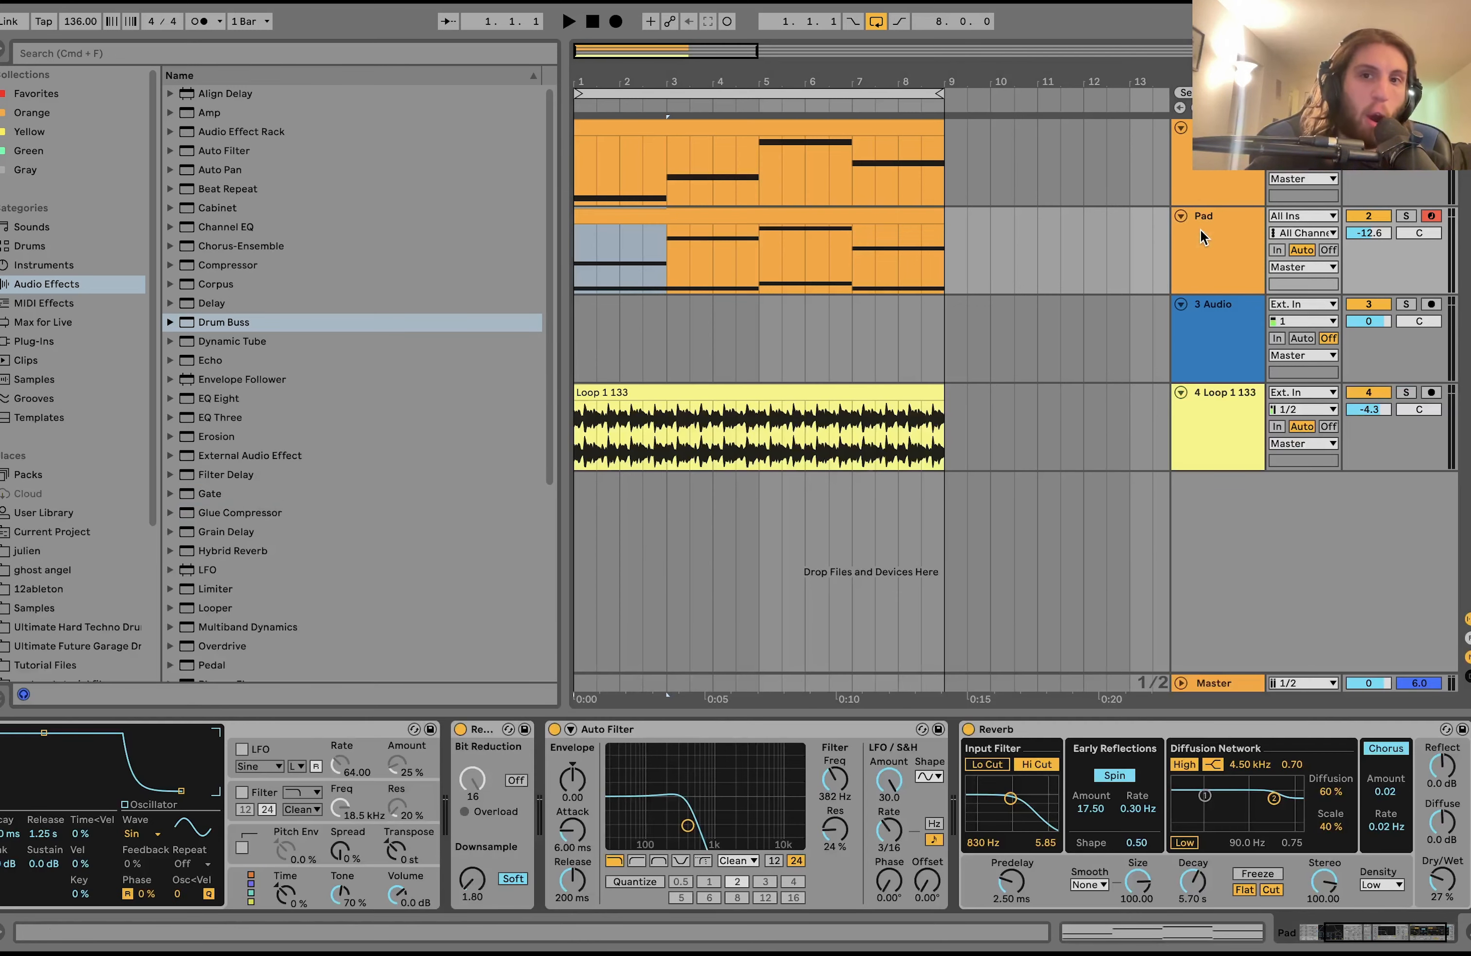
left_click(1406, 217)
key("space")
left_click(1232, 238)
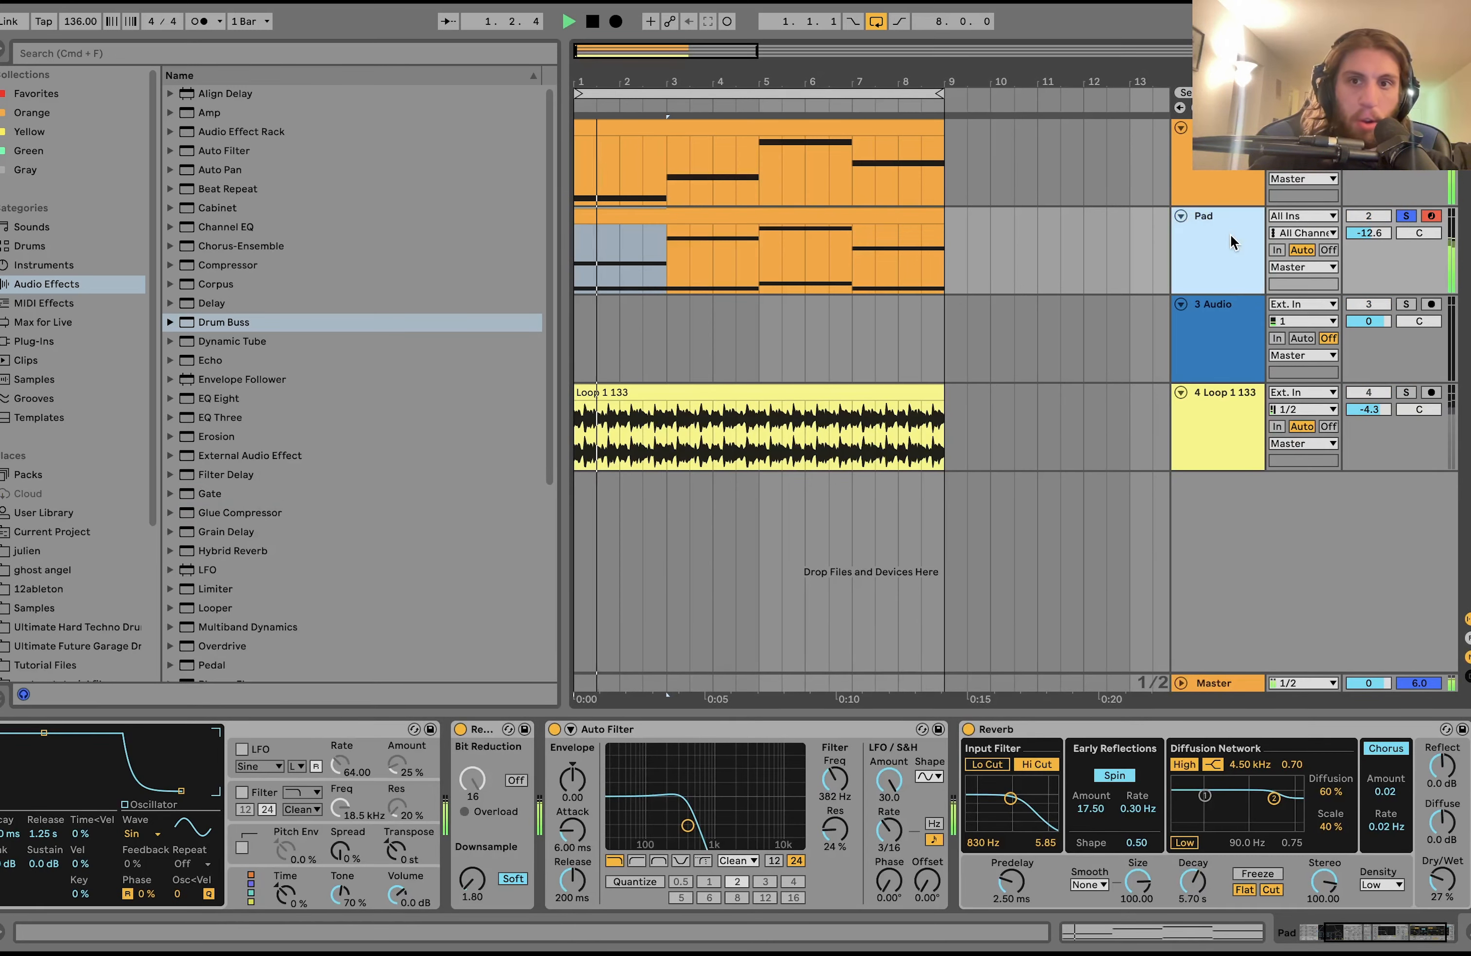
left_click_drag(1370, 235, 1370, 215)
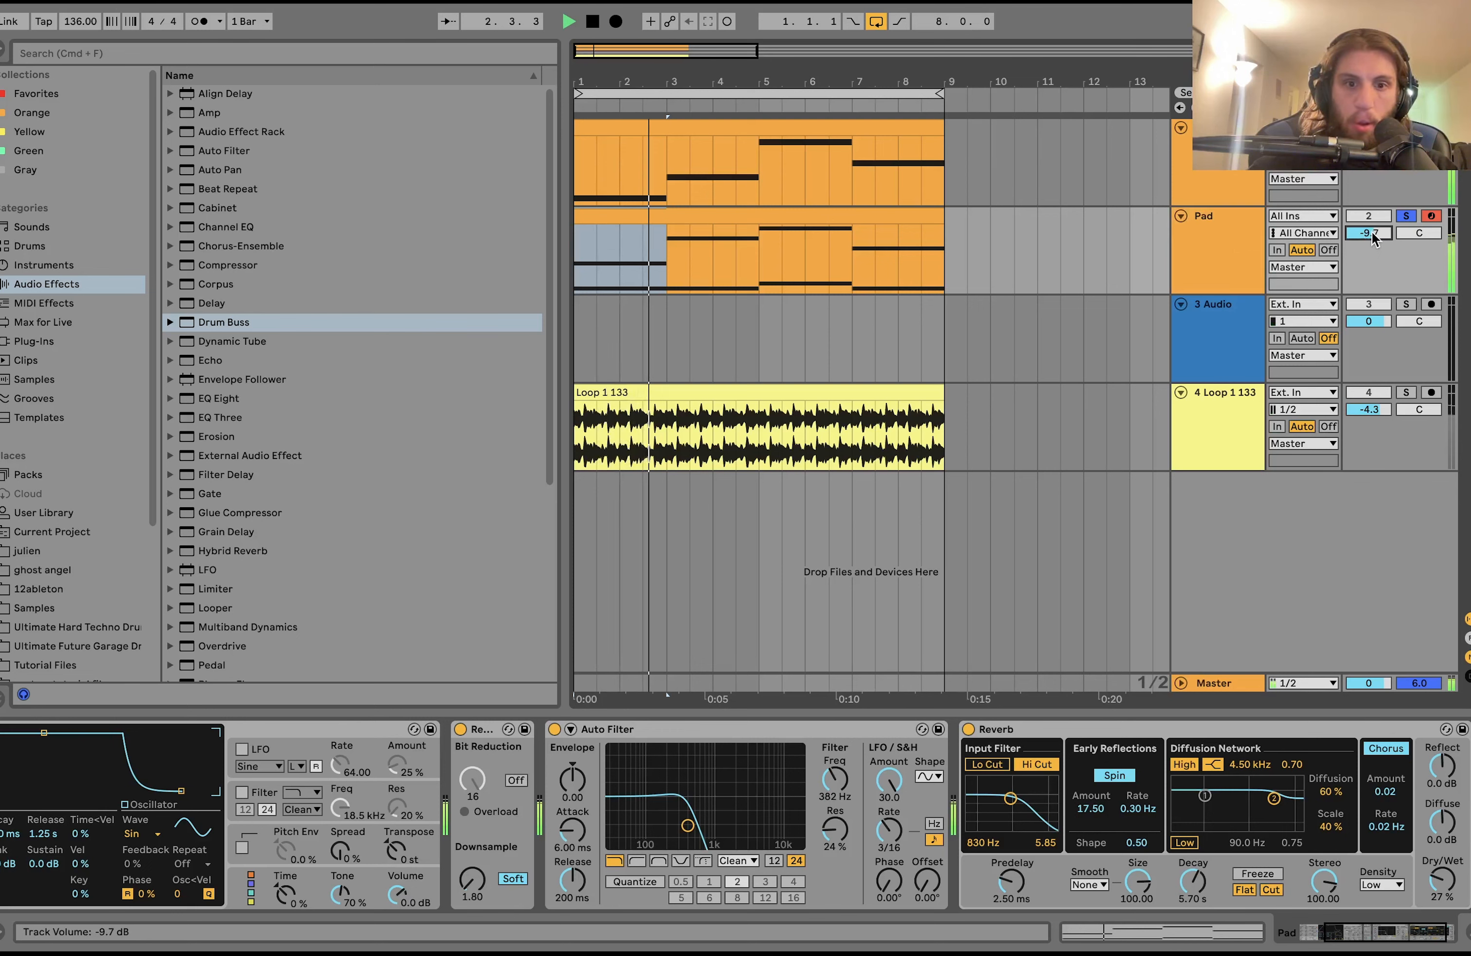
- Set the pad's Auto Filter frequency to 424 Hz and its track volume to -7.0 dB, unsolo the track and stop playback
left_click_drag(837, 779, 837, 779)
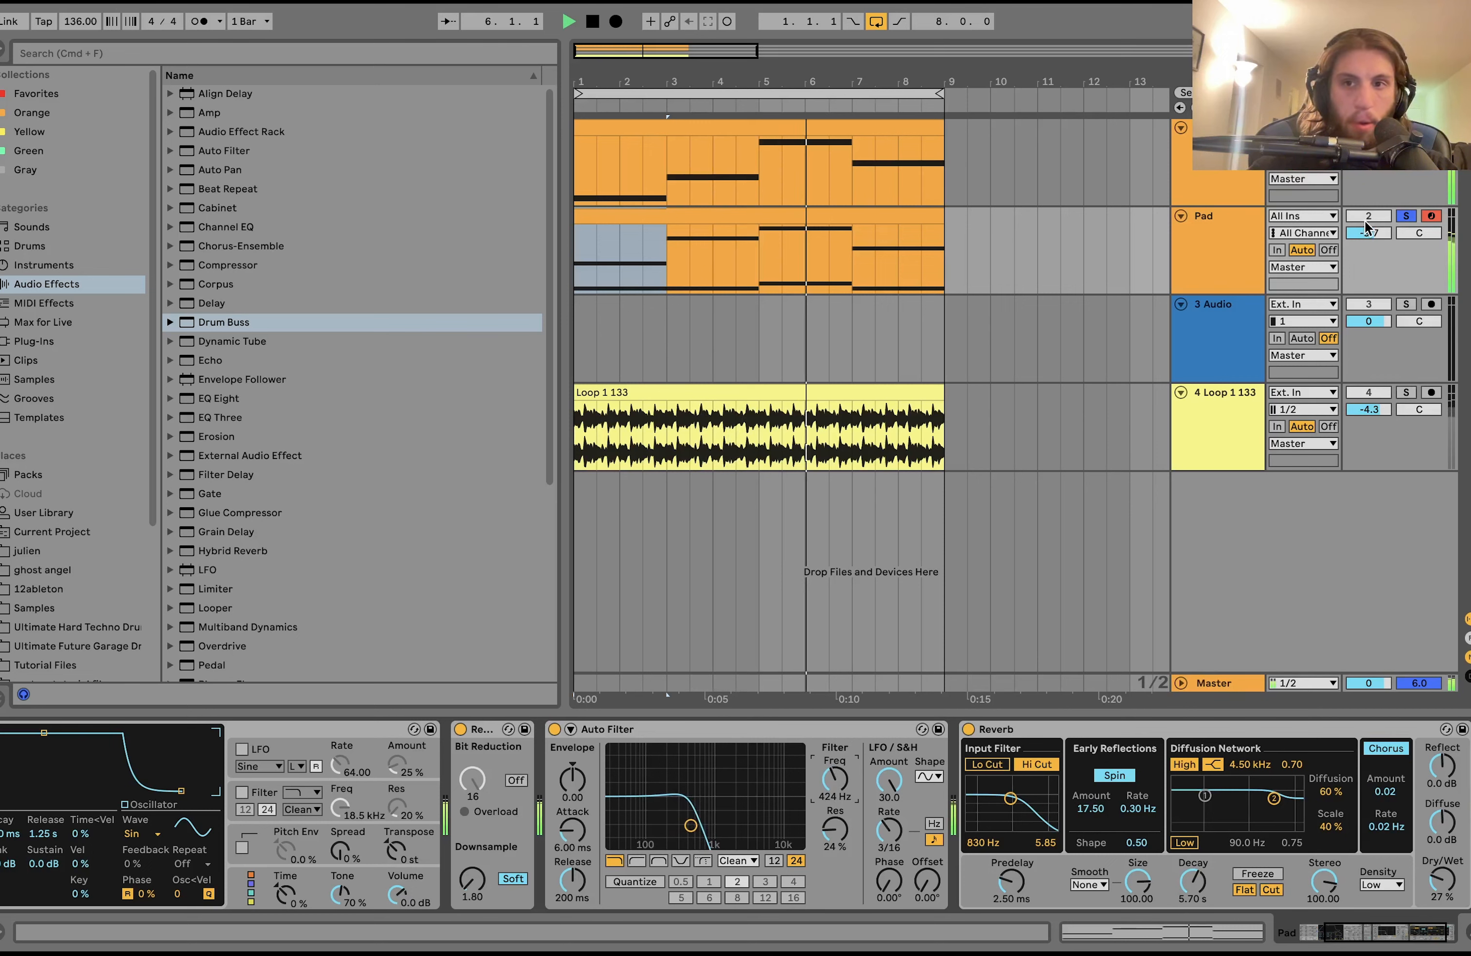
left_click_drag(1369, 232, 1378, 232)
left_click(1407, 216)
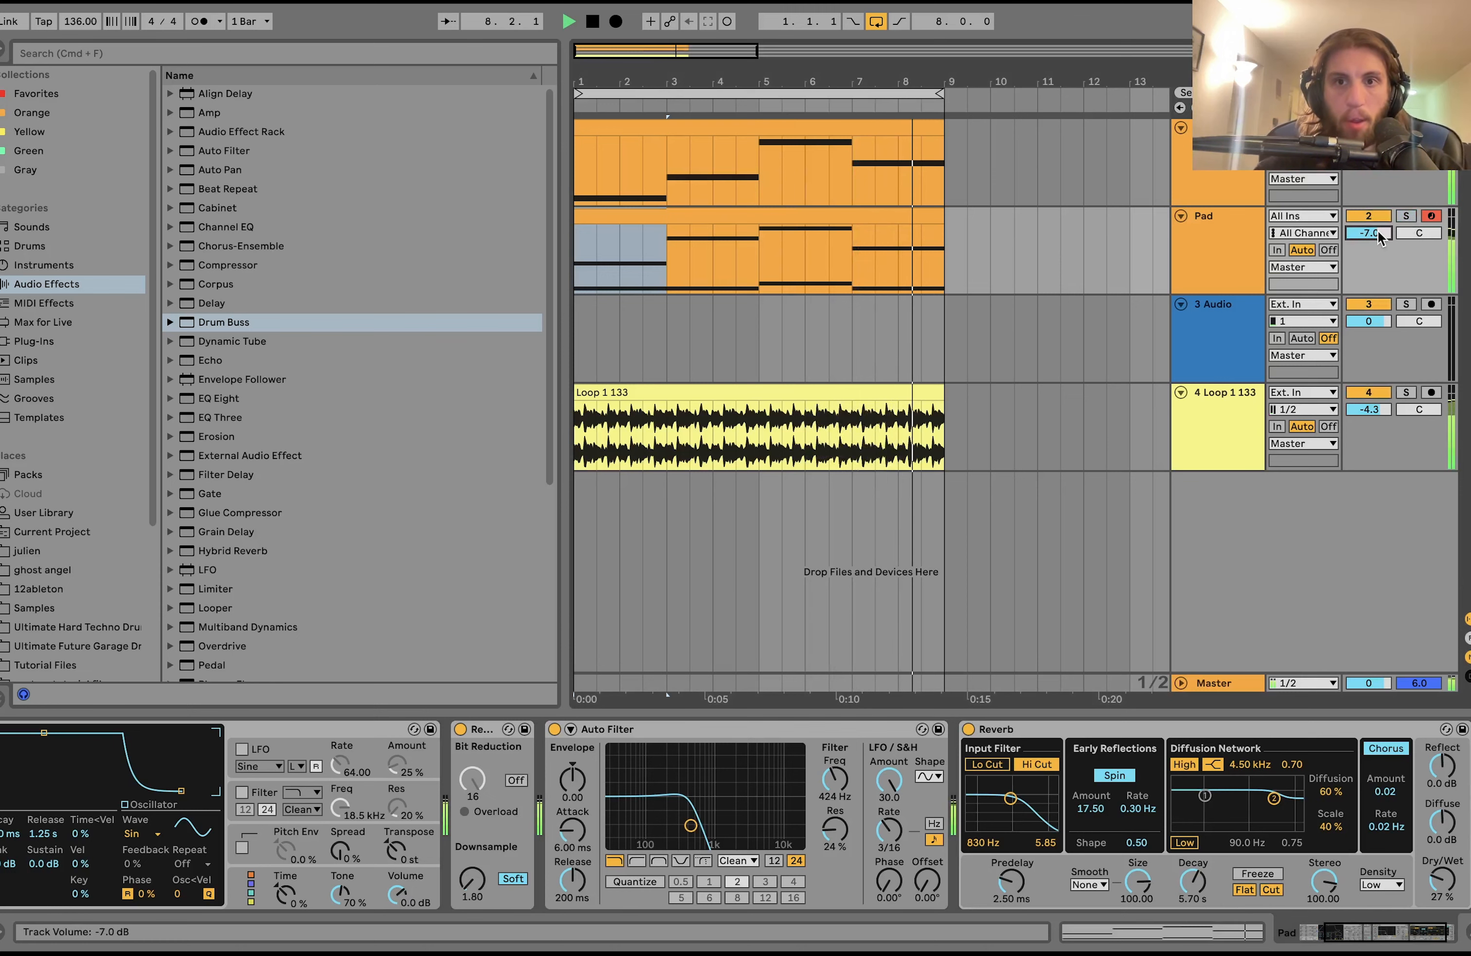
key("space")
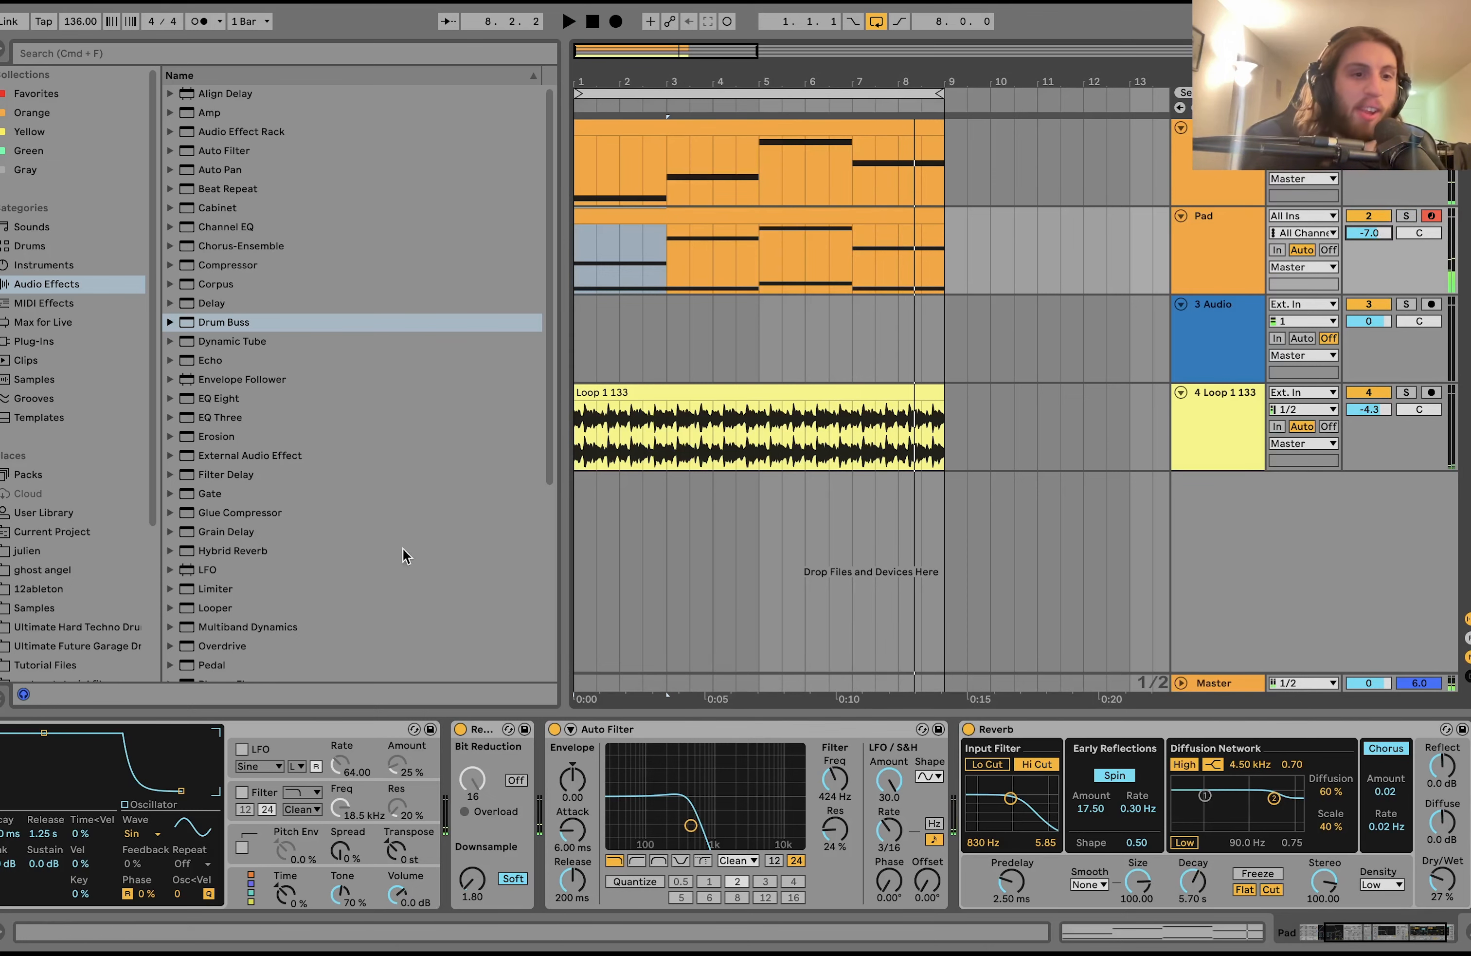
- Solo the Pad track and switch off its Reverb, Auto Filter and Redux effects
scroll(395, 813, "left", 5)
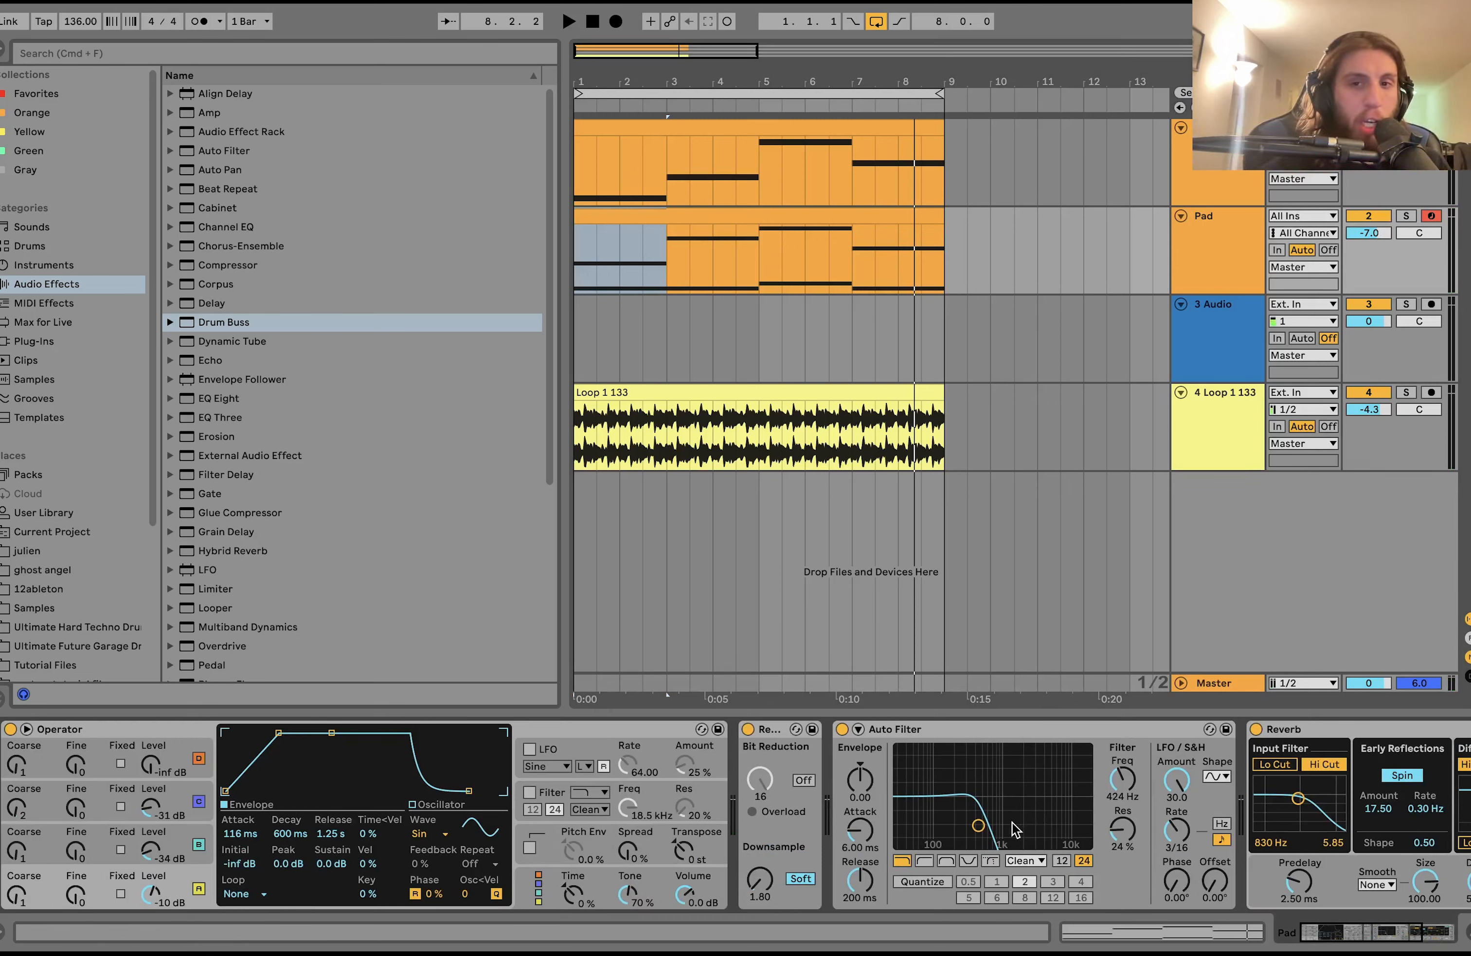
left_click(1408, 217)
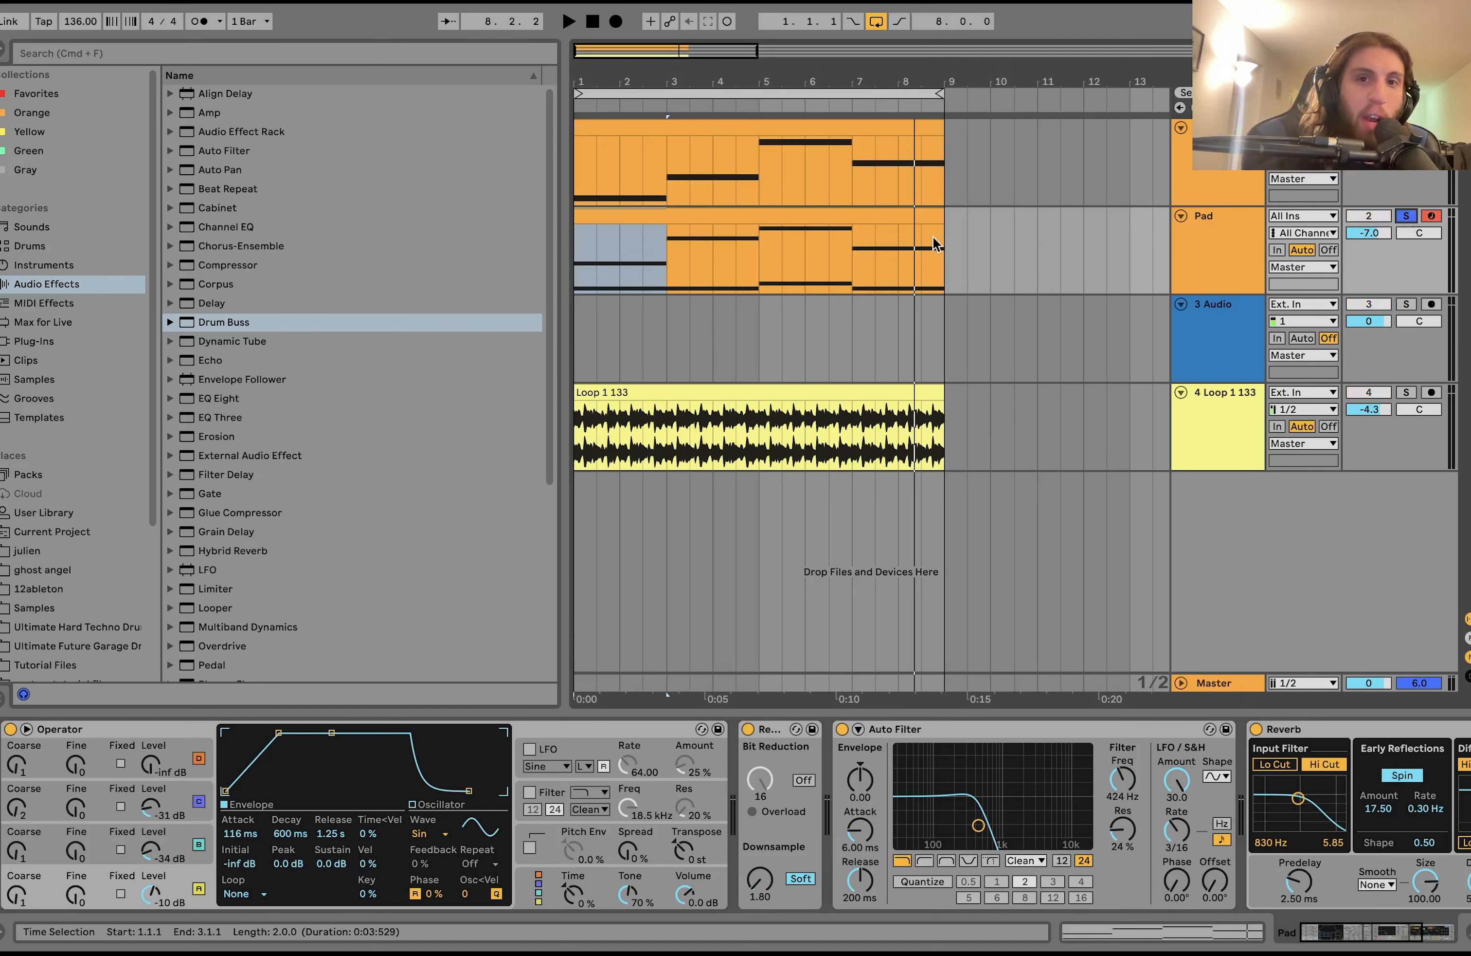
left_click(779, 215)
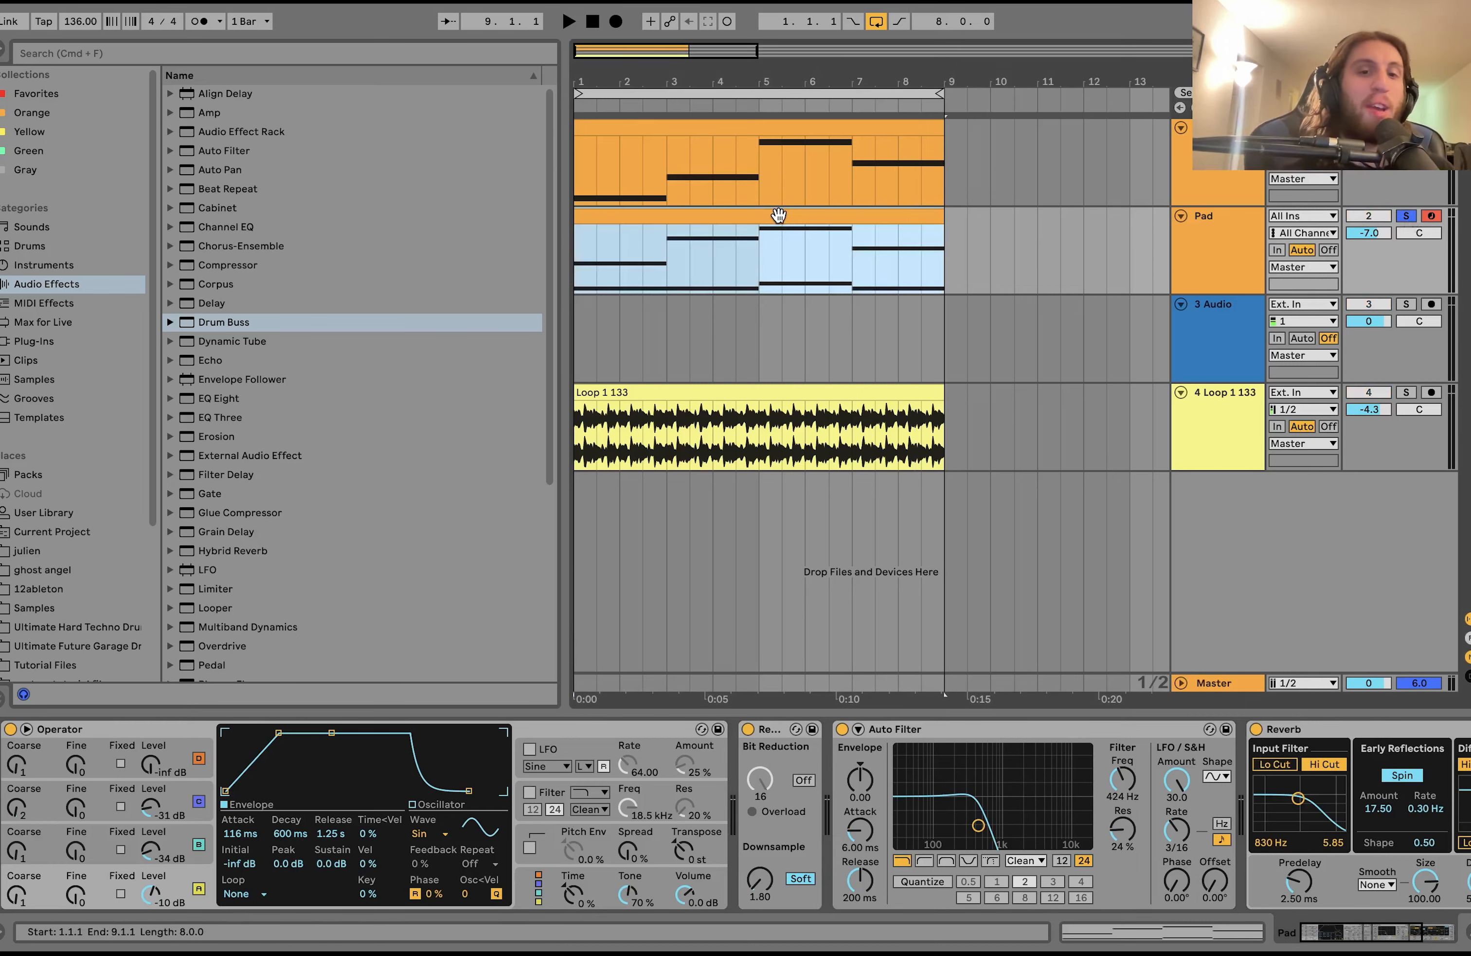
left_click(1244, 759)
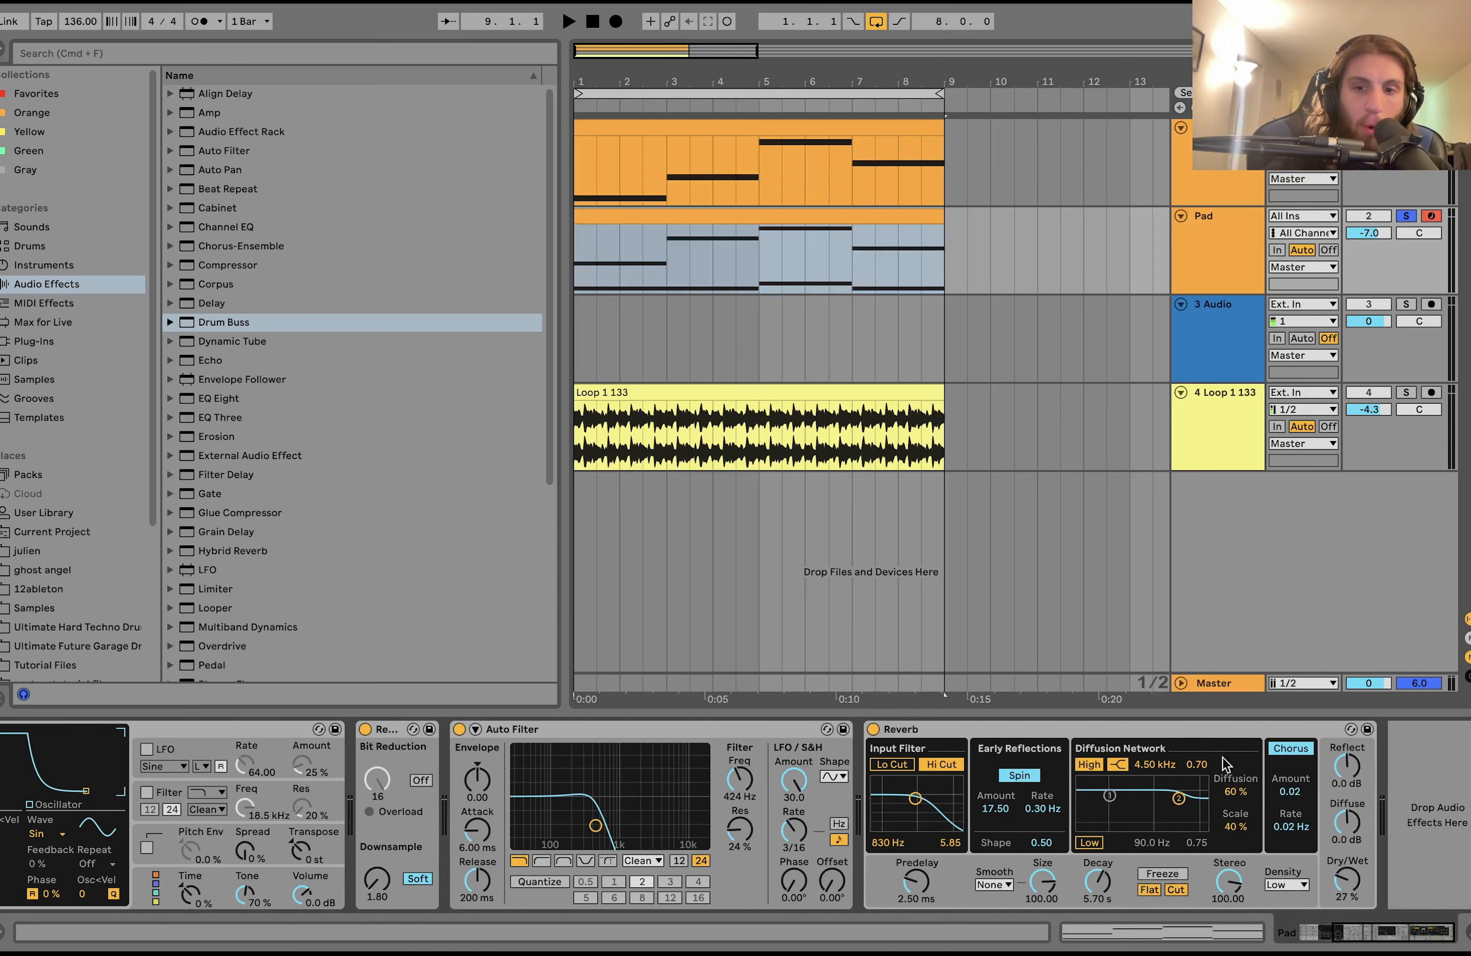
left_click(873, 731)
scroll(824, 729, "left", 5)
left_click(778, 729)
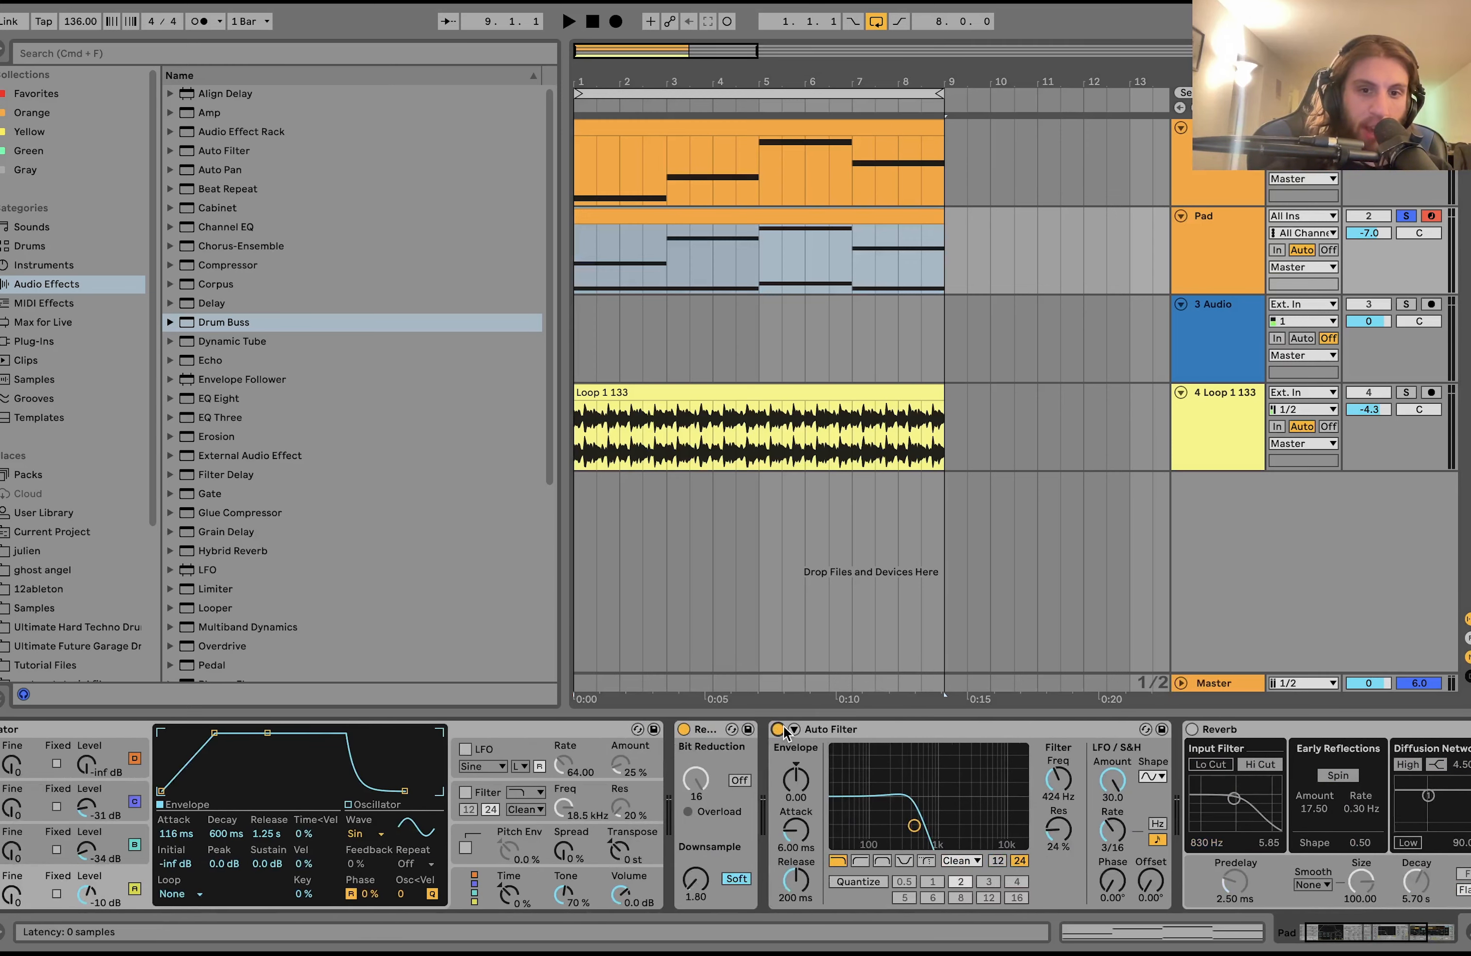
left_click(684, 729)
scroll(688, 730, "left", 2)
- Play the dry pad and examine the levels, coarse tuning and envelopes of Operator's three audible oscillators
key("space")
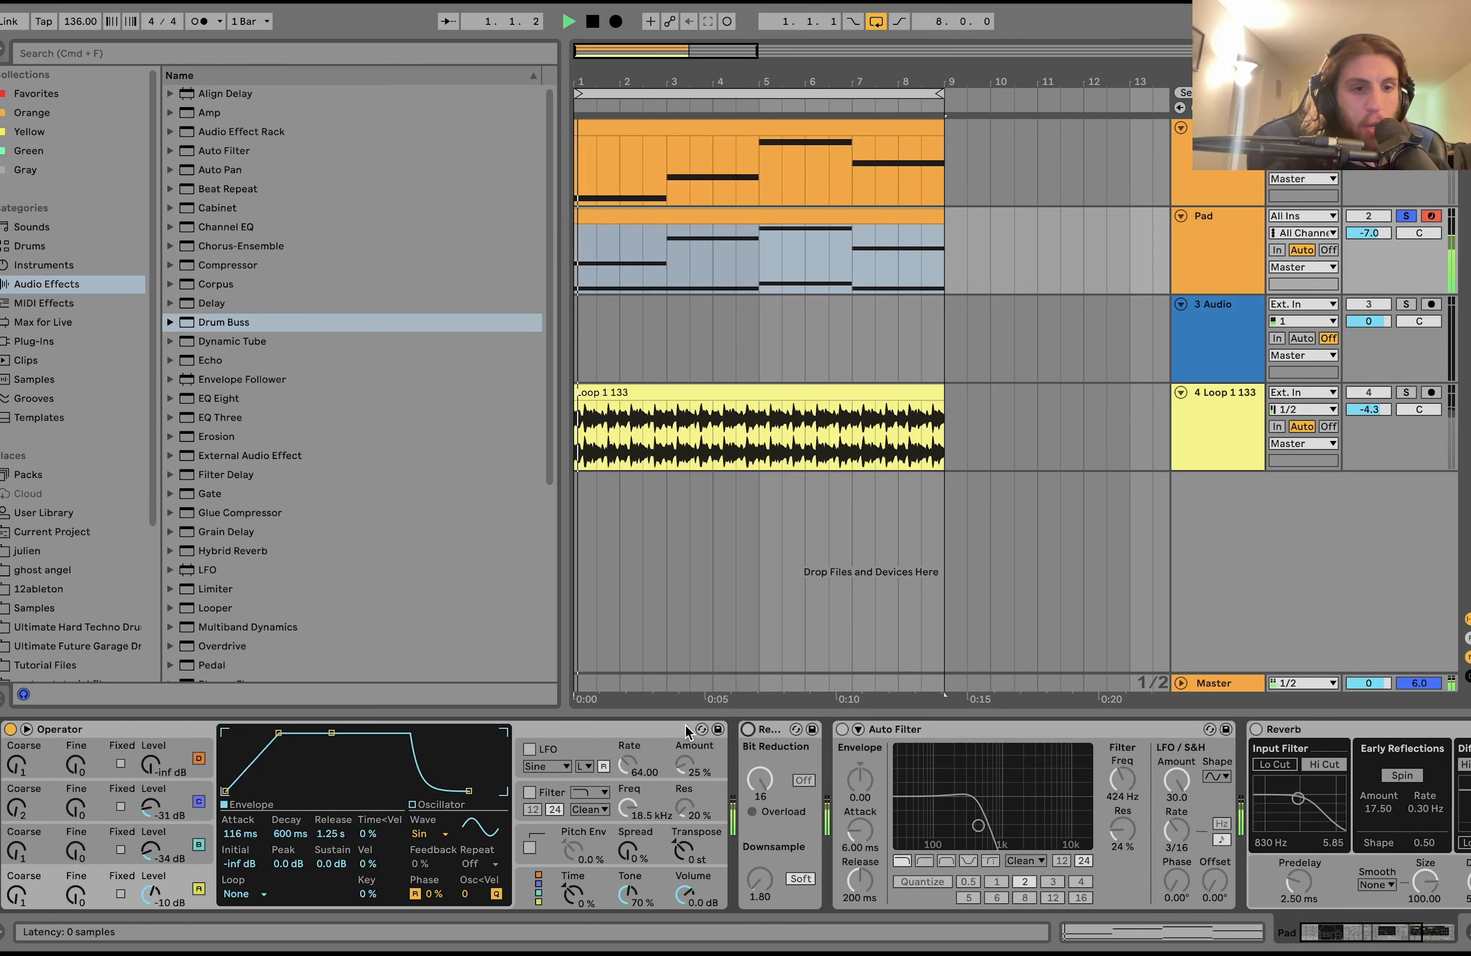
left_click(174, 844)
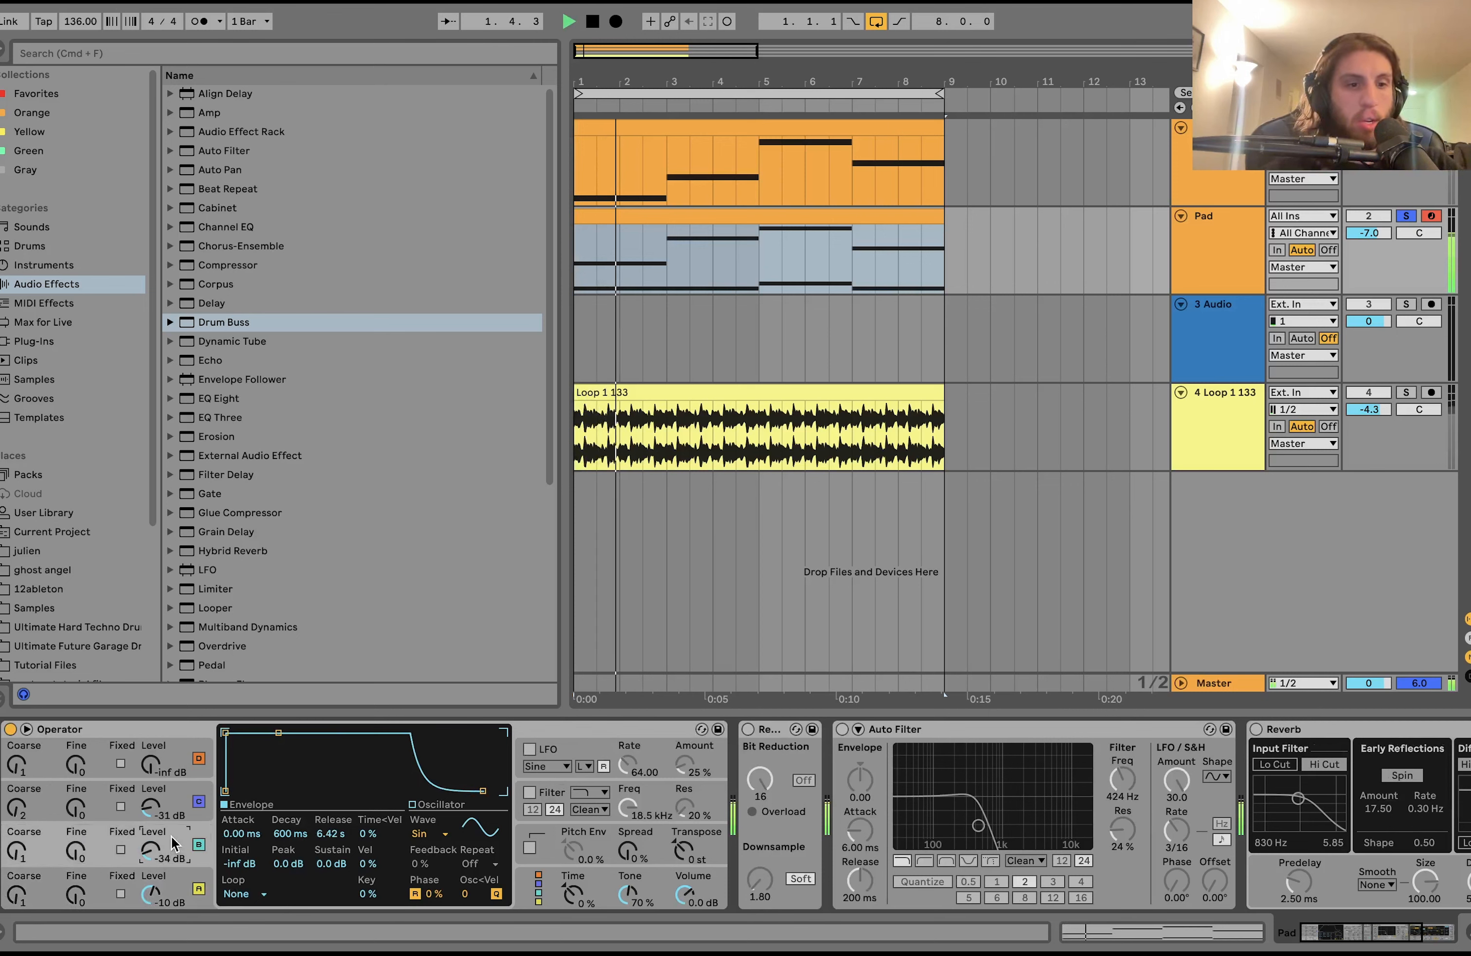
left_click(164, 796)
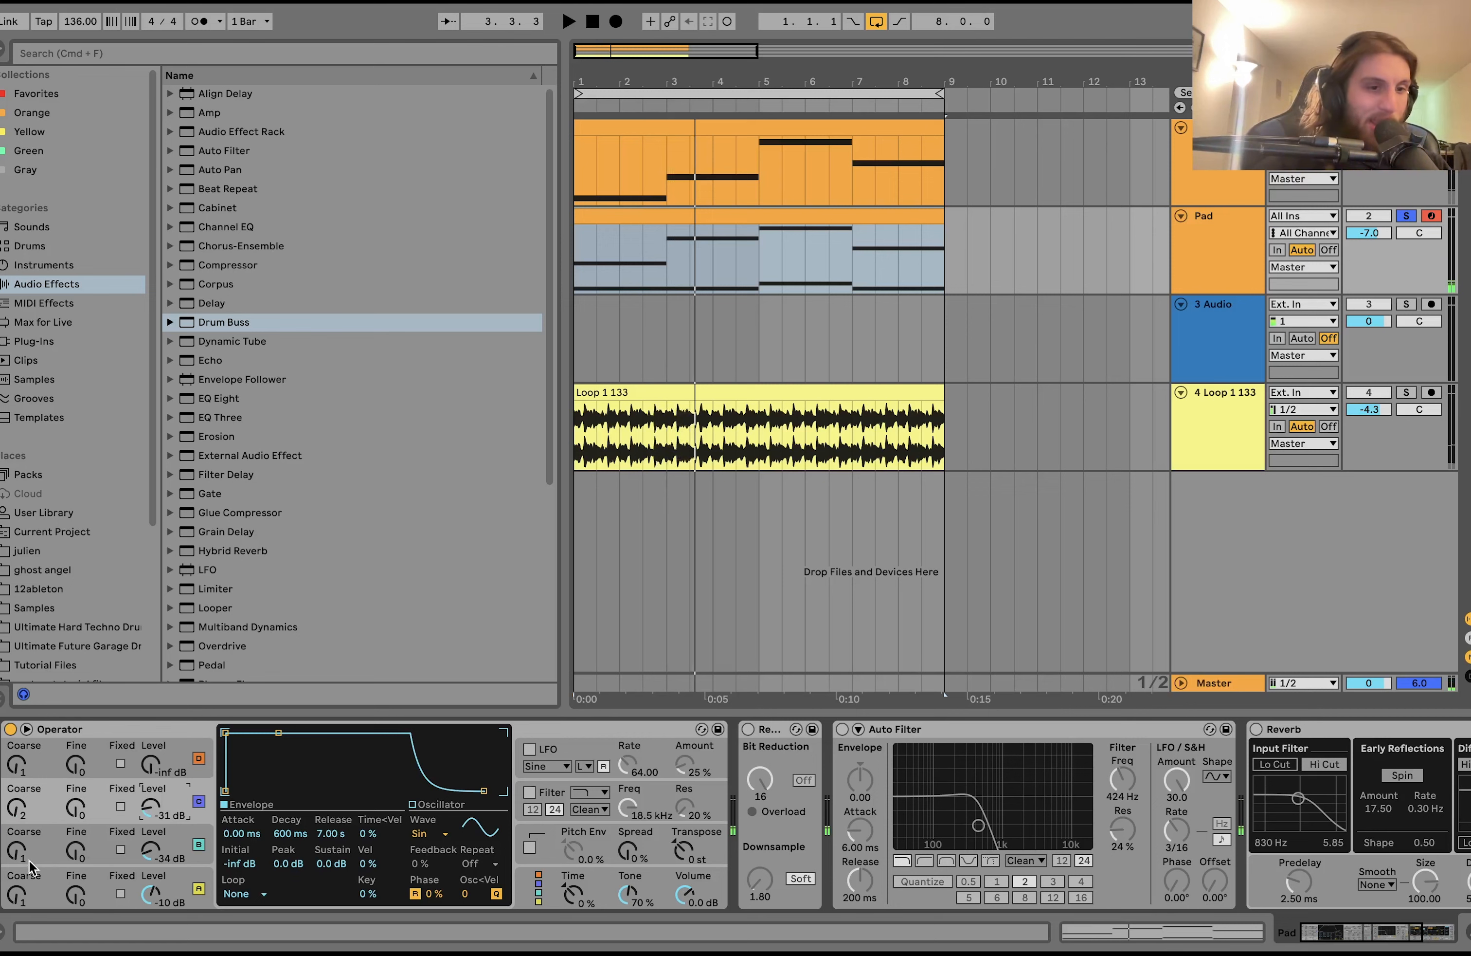
left_click(144, 858)
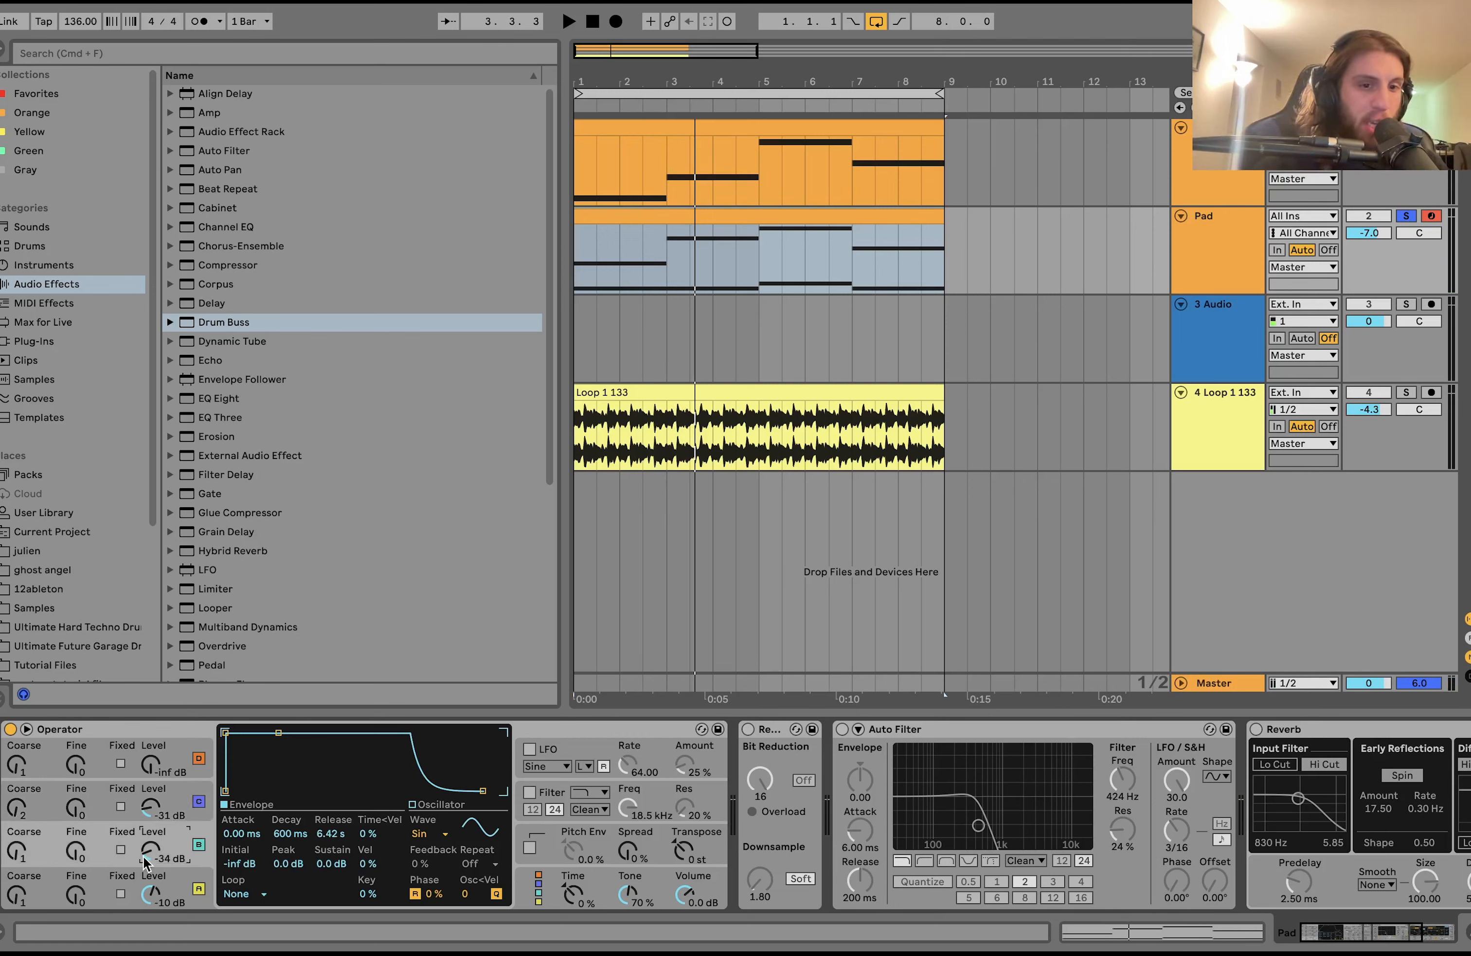
left_click(149, 804)
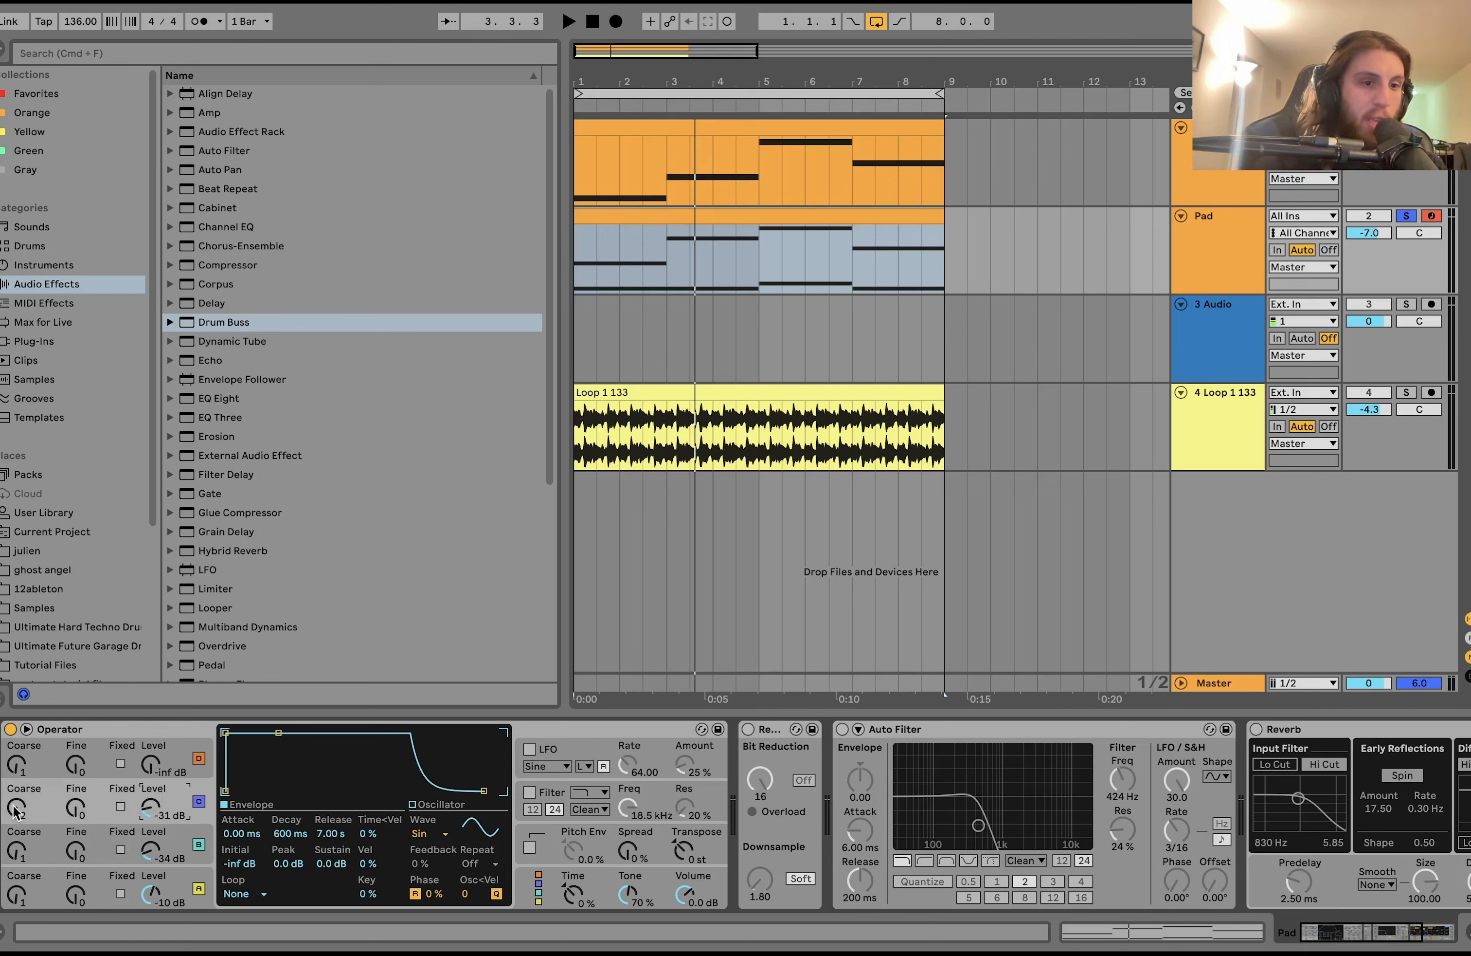
left_click(182, 875)
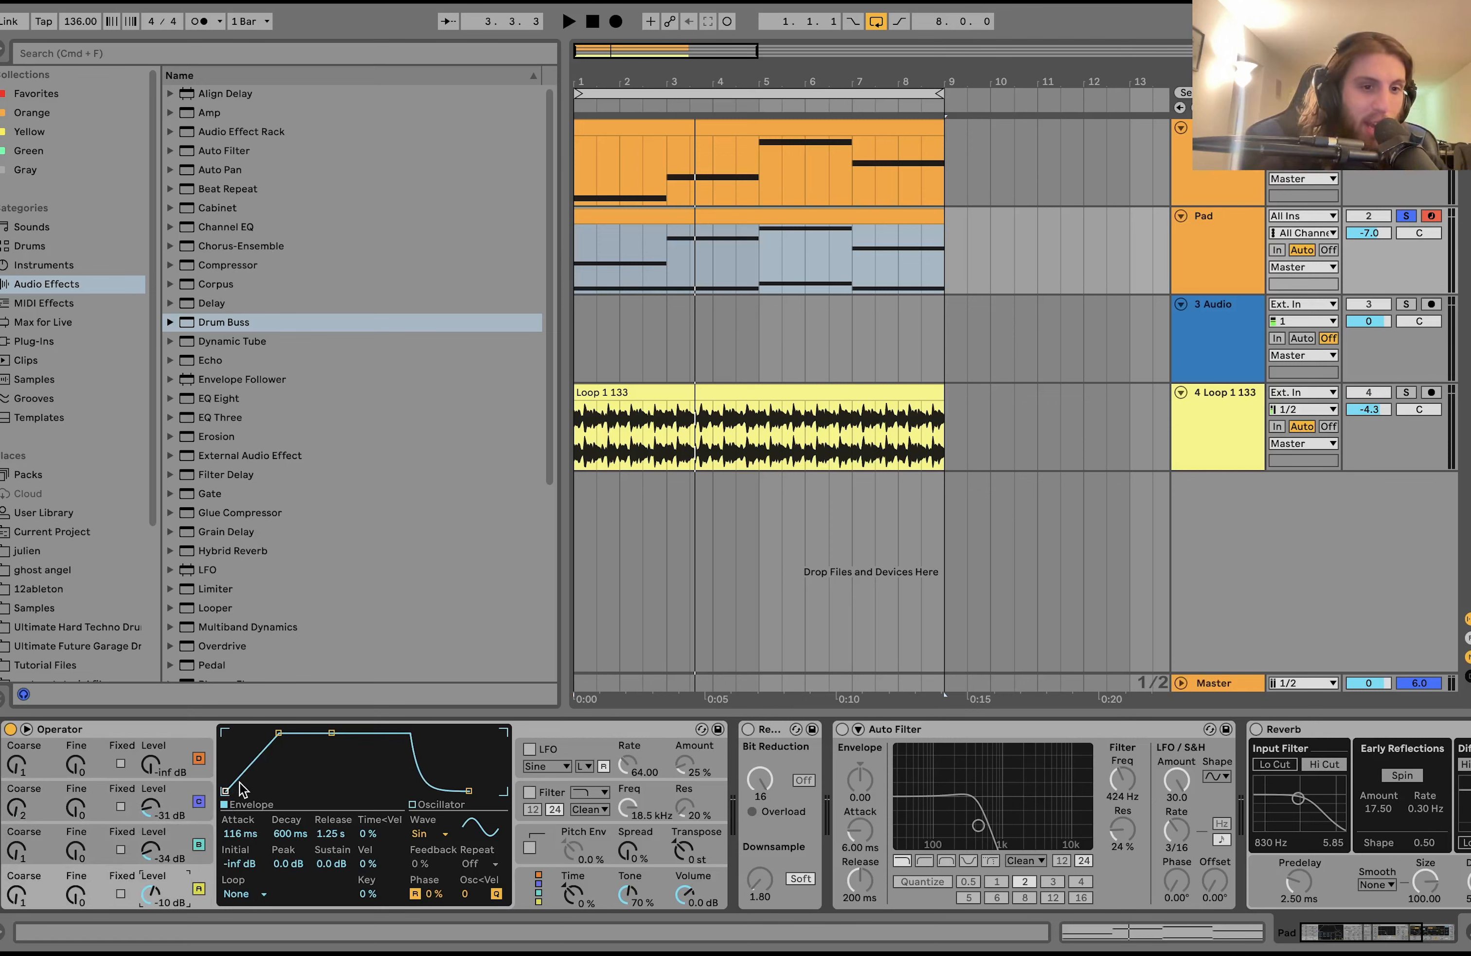
key("space")
key("space")
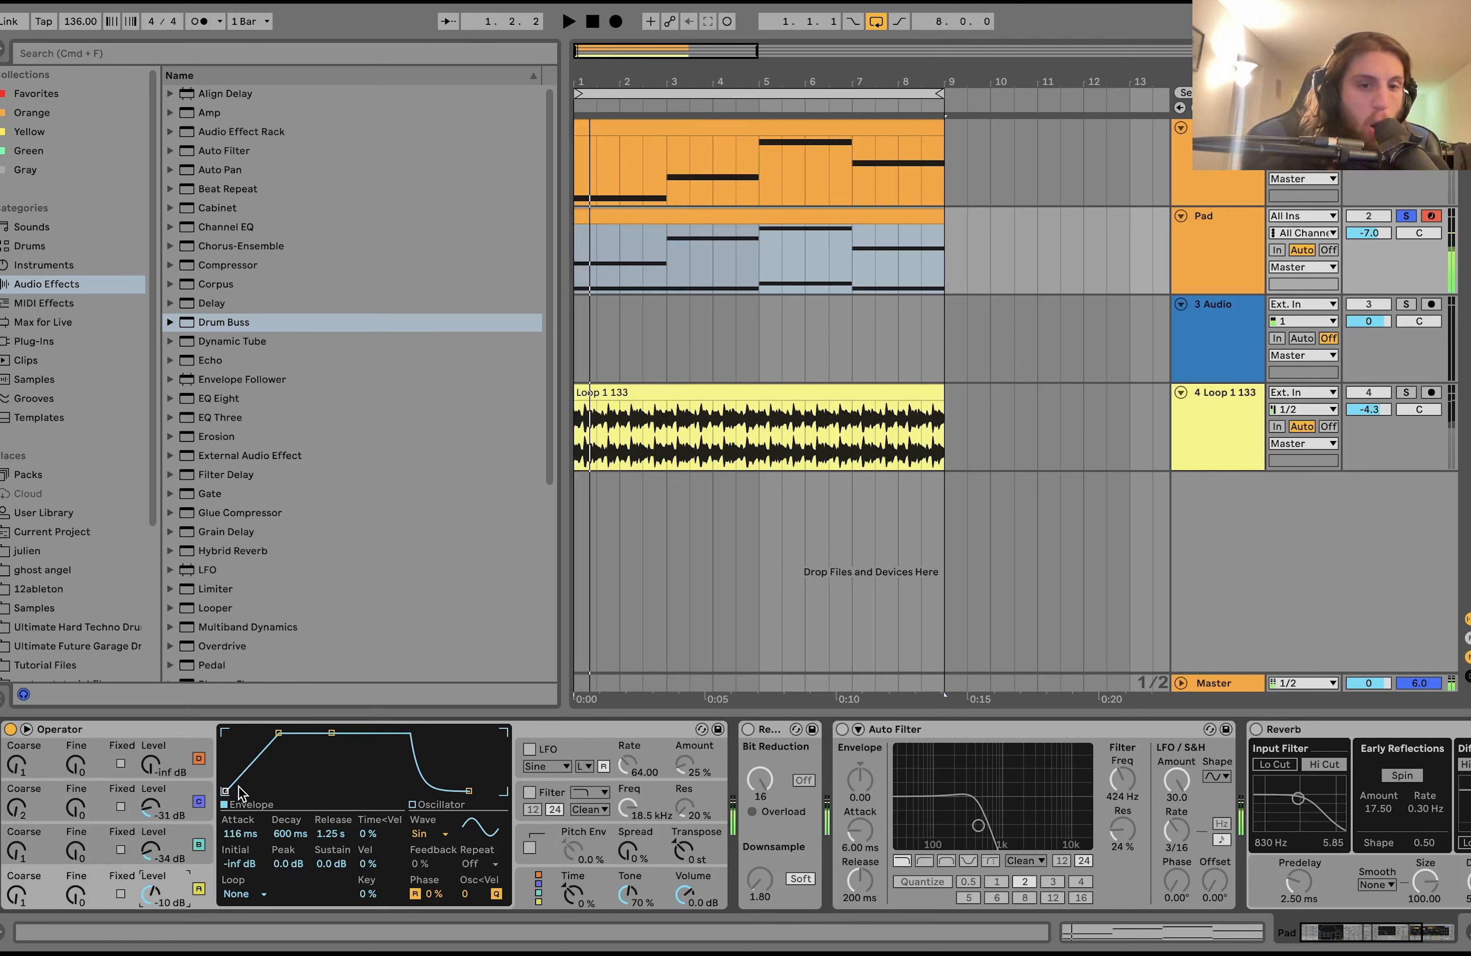
- Switch the pad's Redux effect back on and play the soloed pad through it
left_click(749, 730)
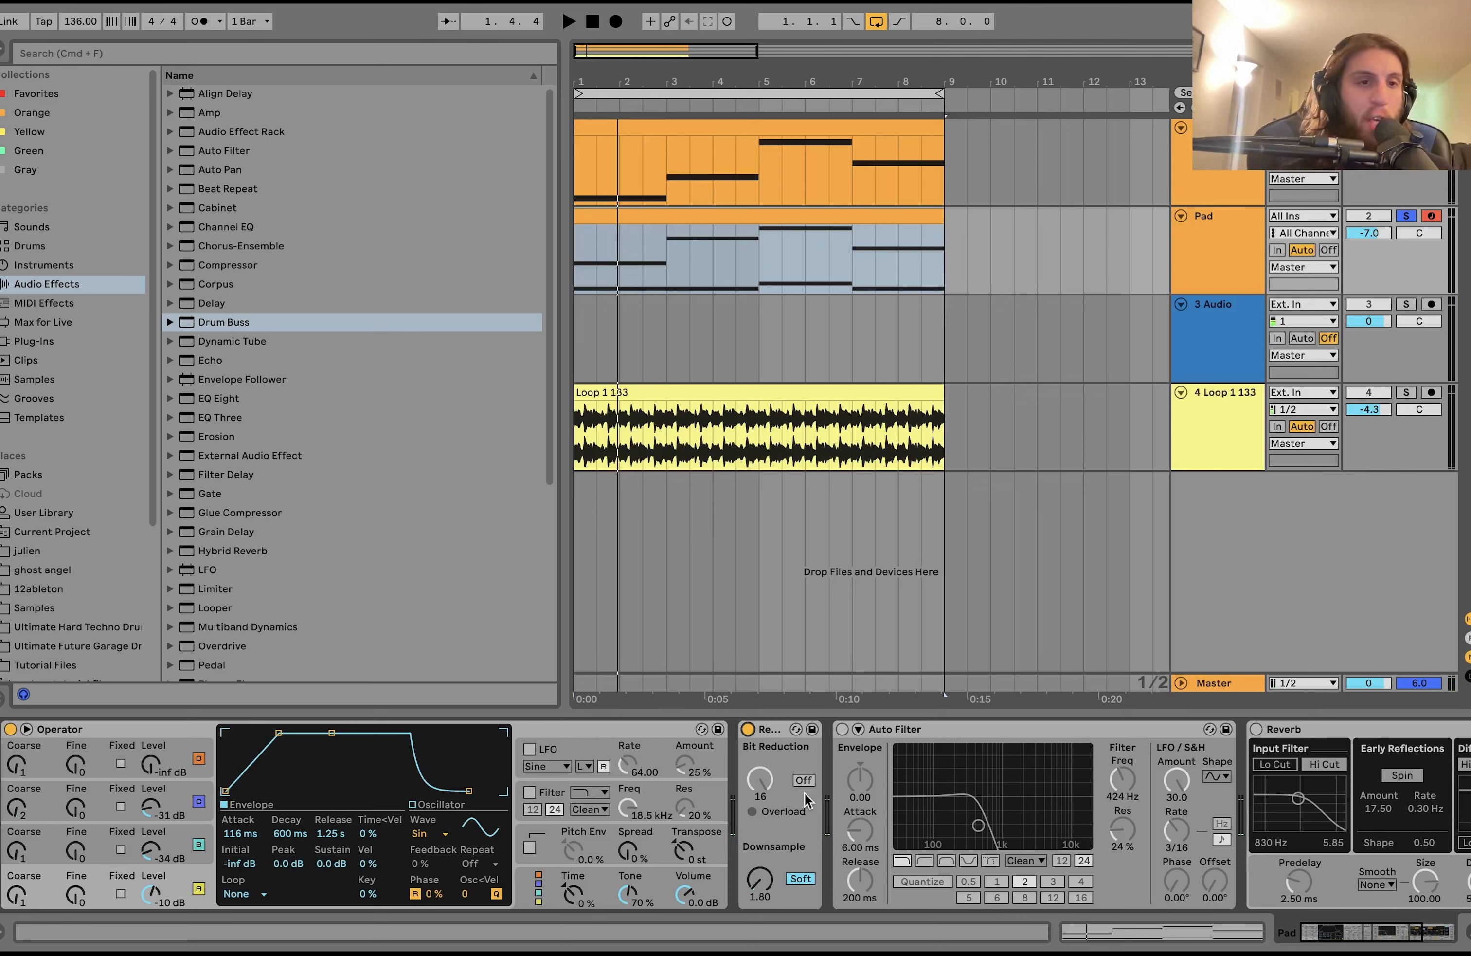
key("space")
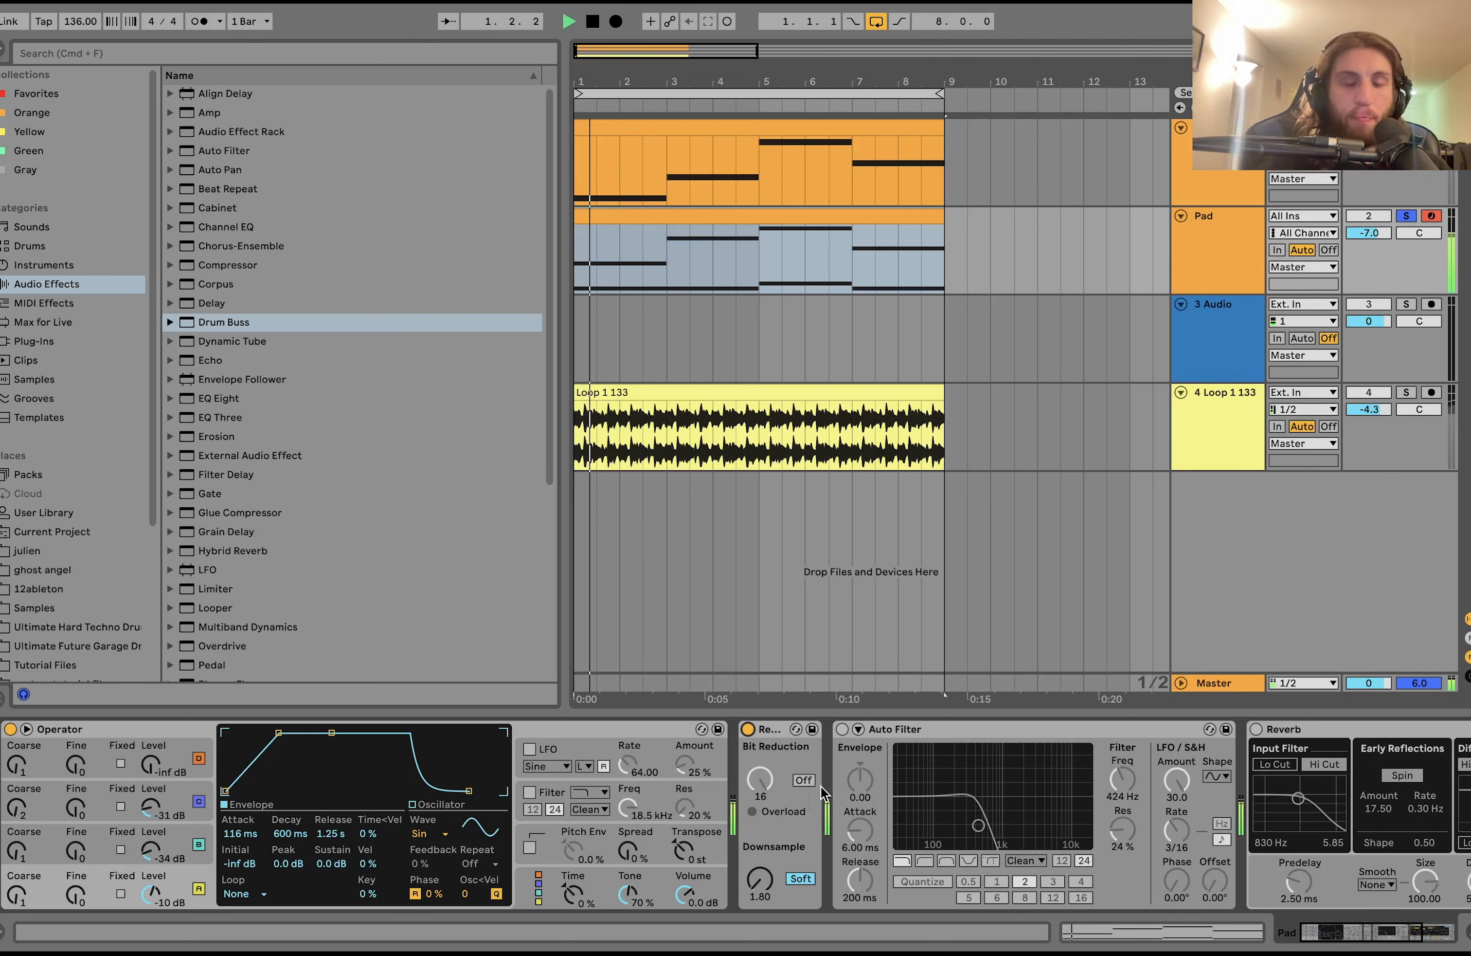
key("space")
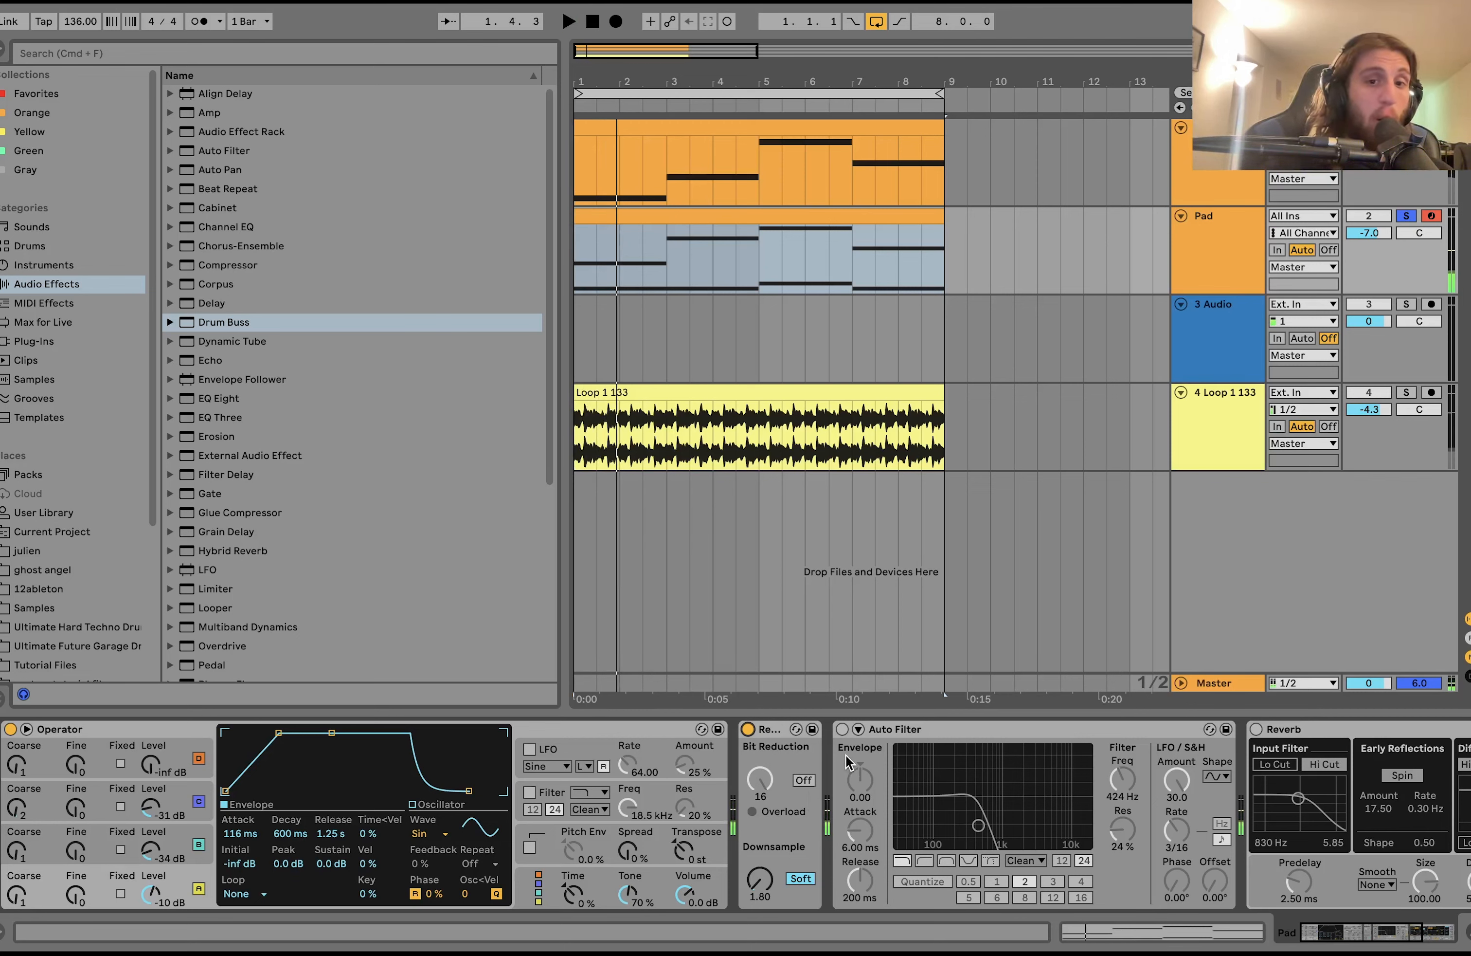
- Compare the soloed pad with Auto Filter on and off, and view the Pad clip's notes before returning to its devices
left_click(843, 729)
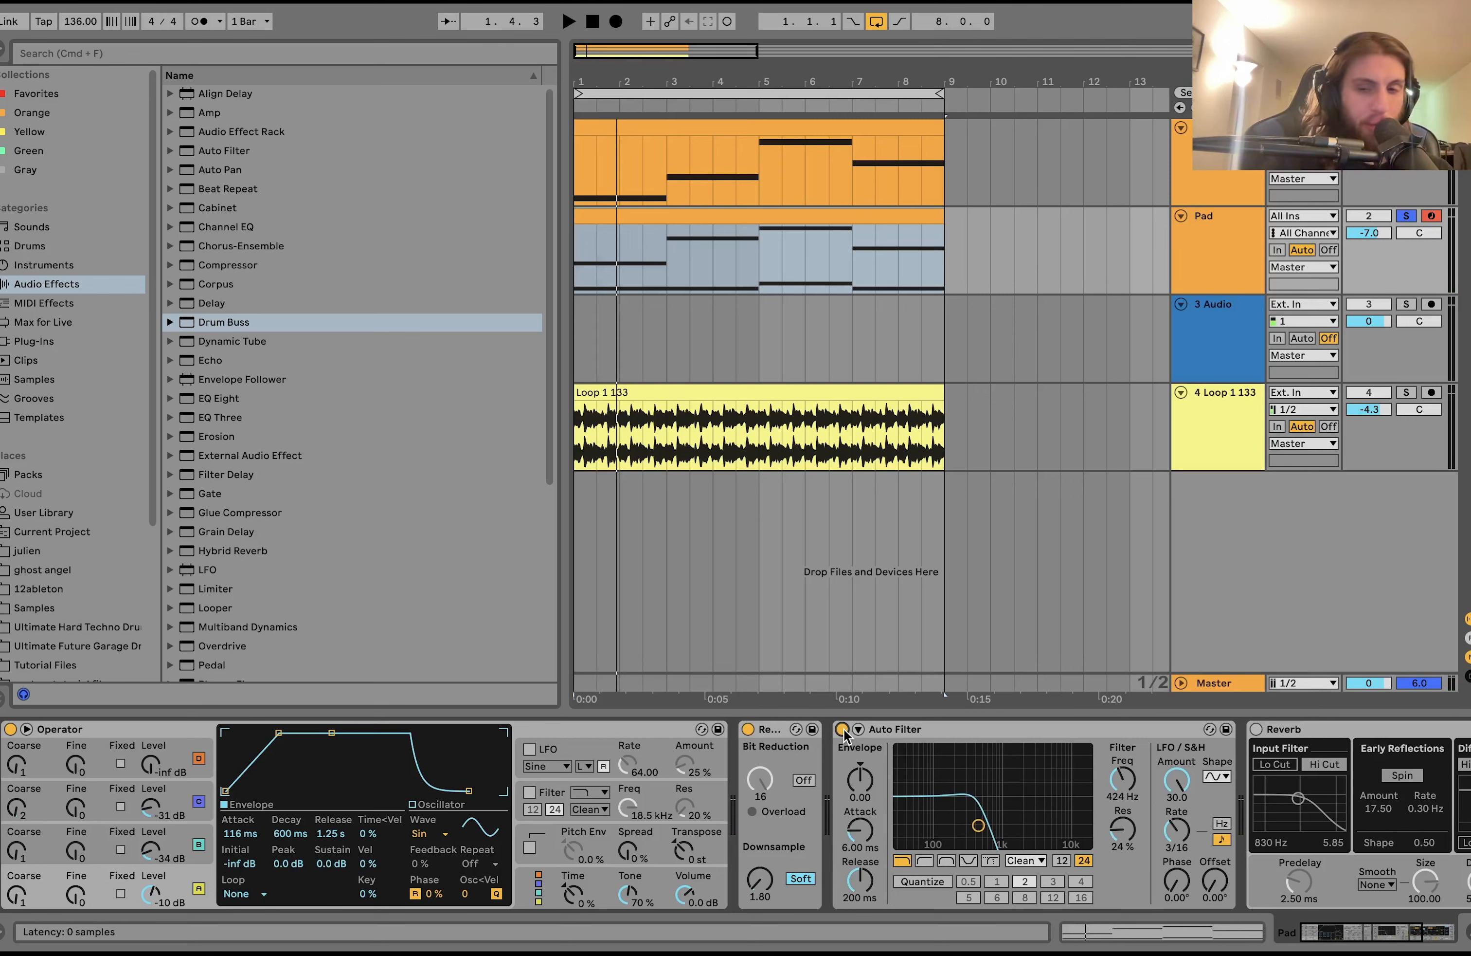
key("space")
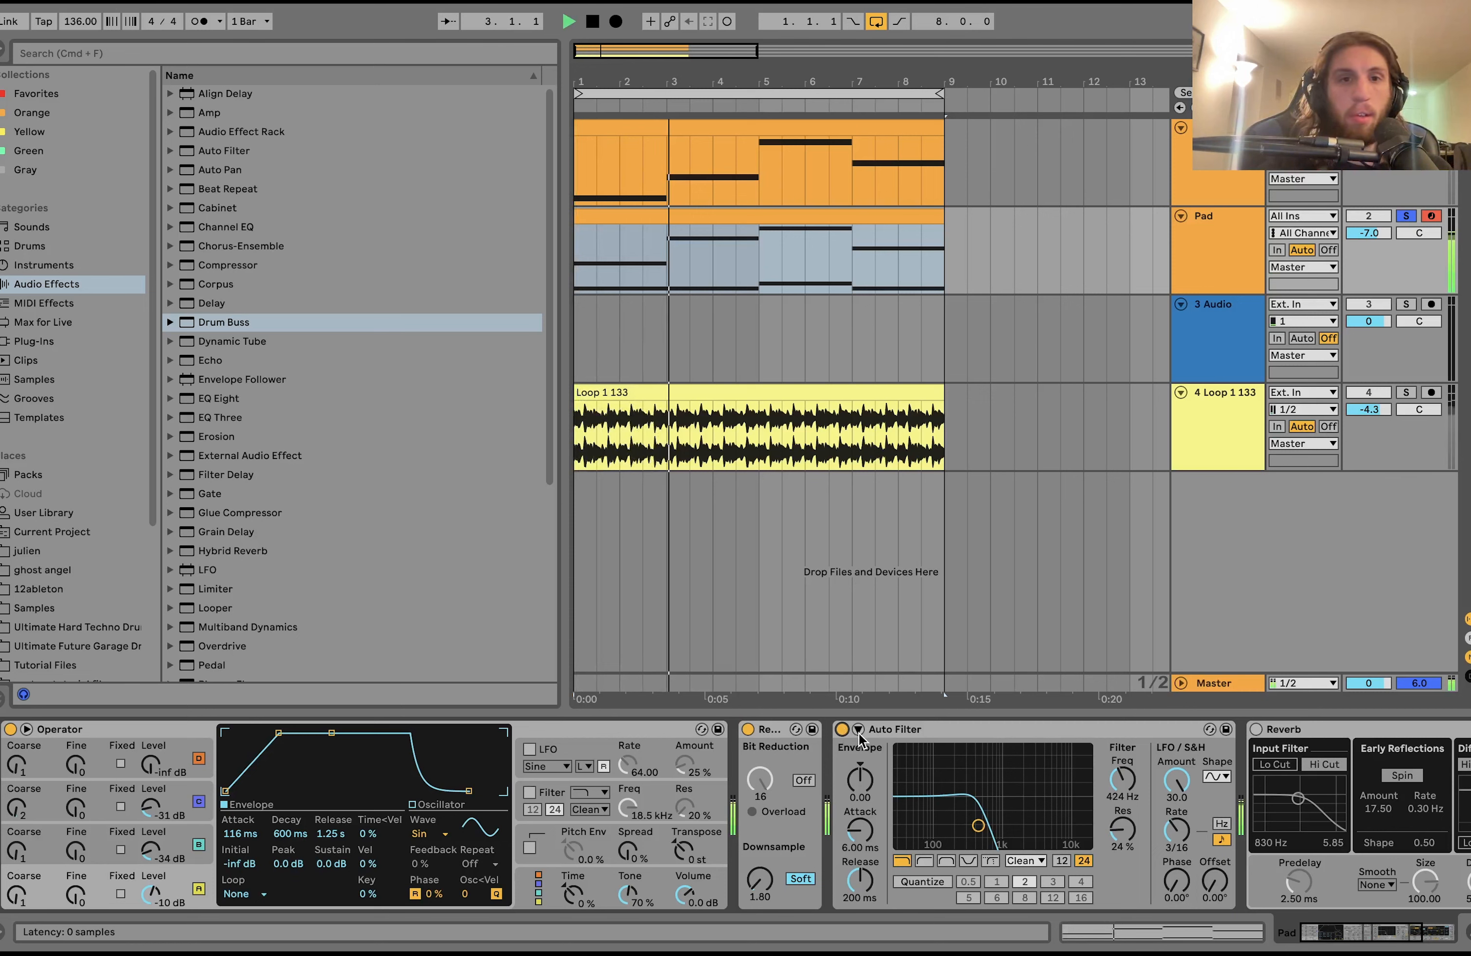
key("space")
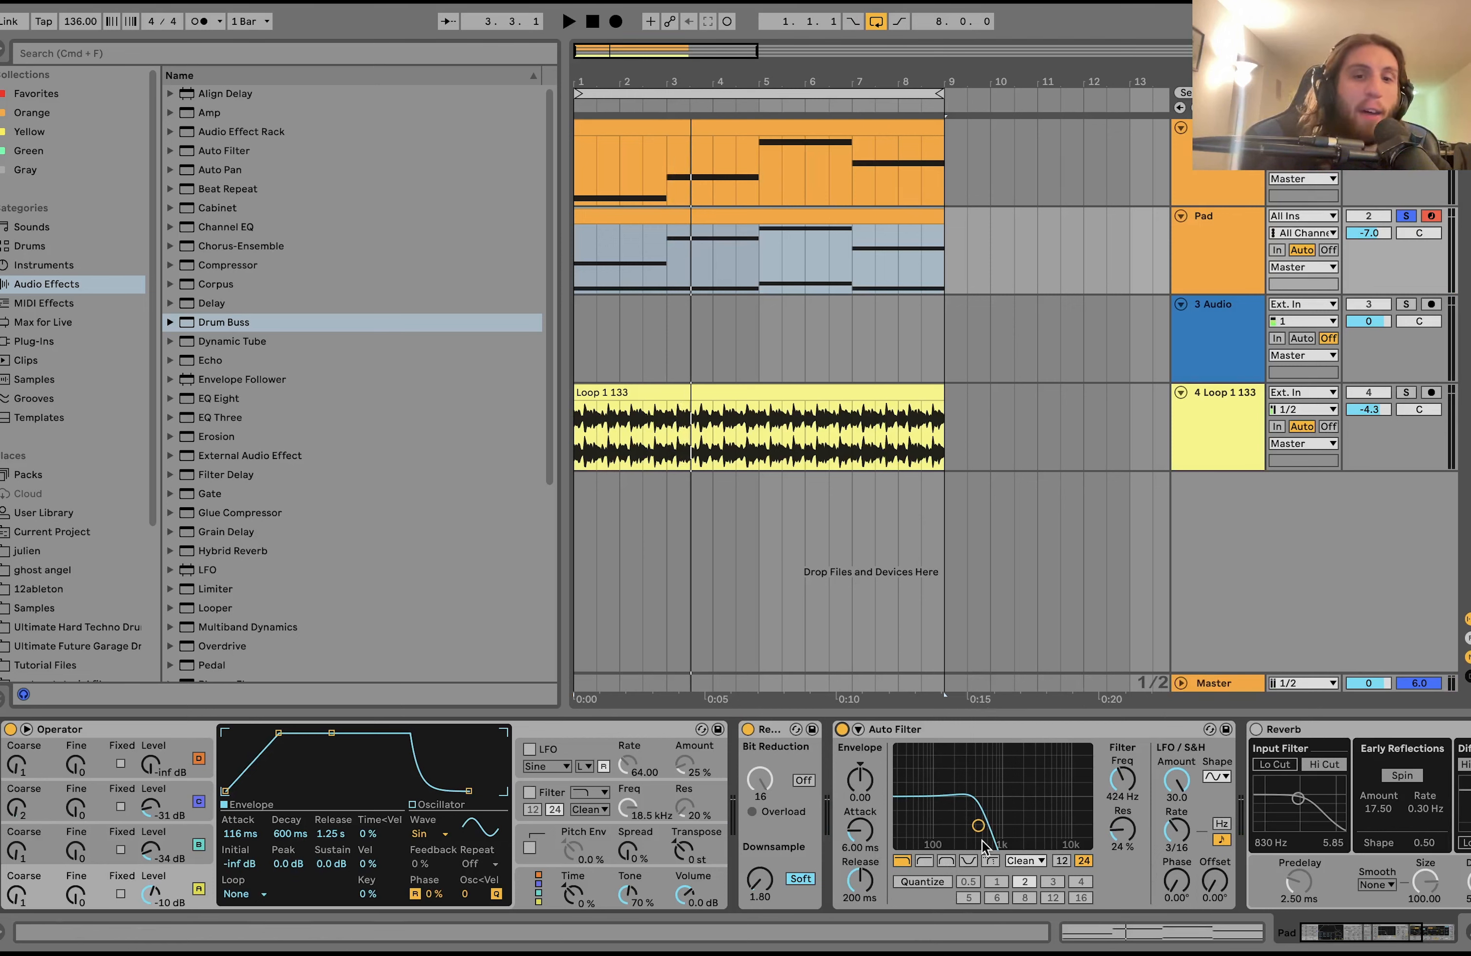
left_click(840, 728)
key("space")
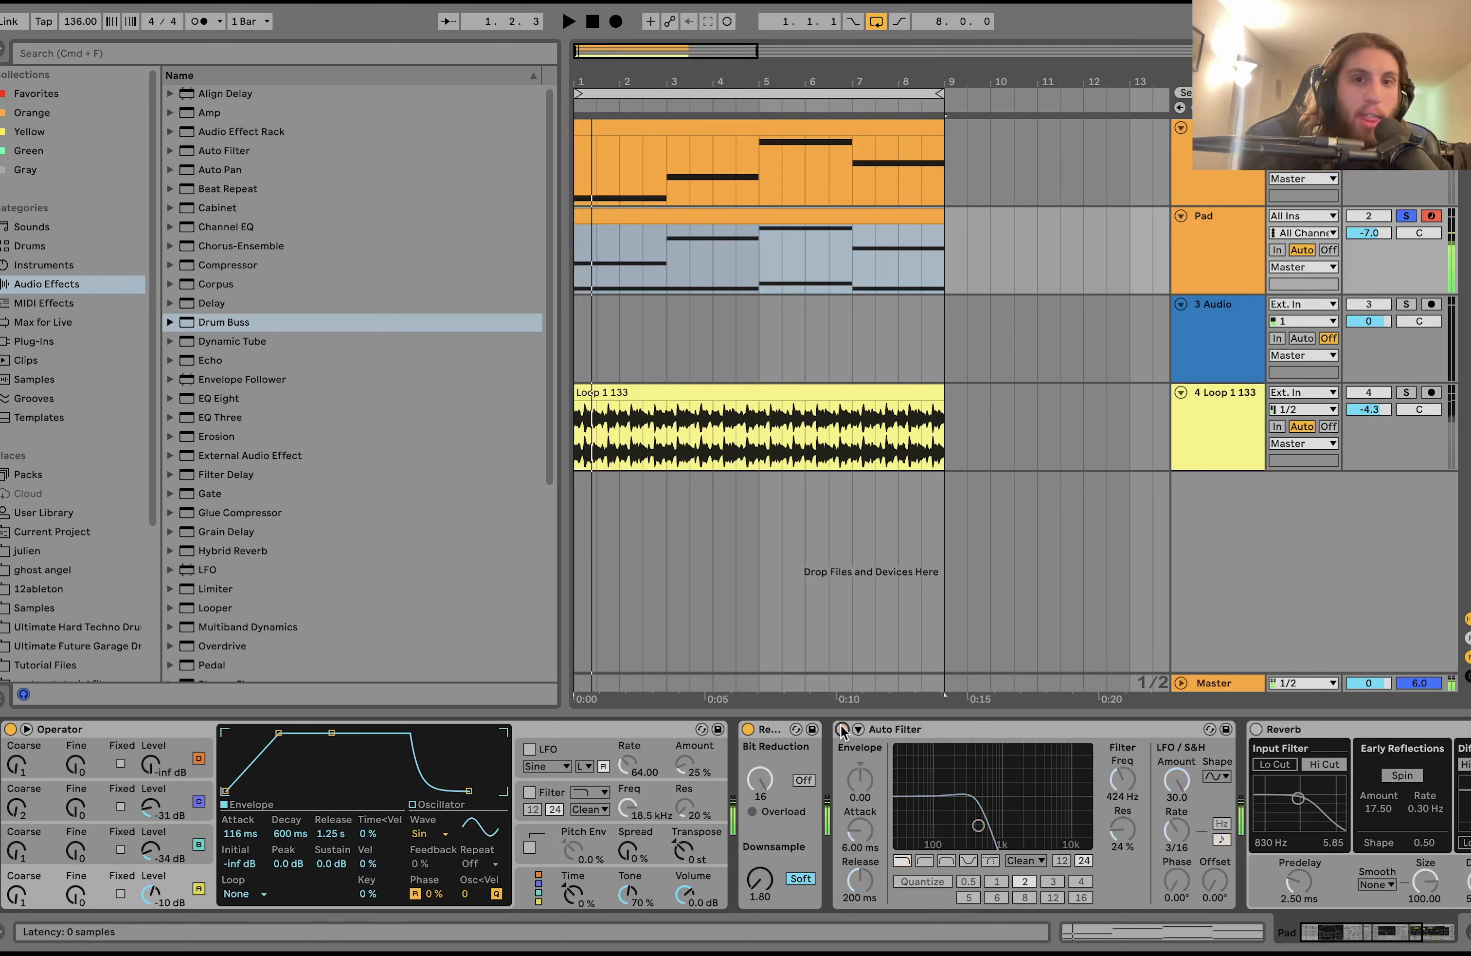
double_click(614, 215)
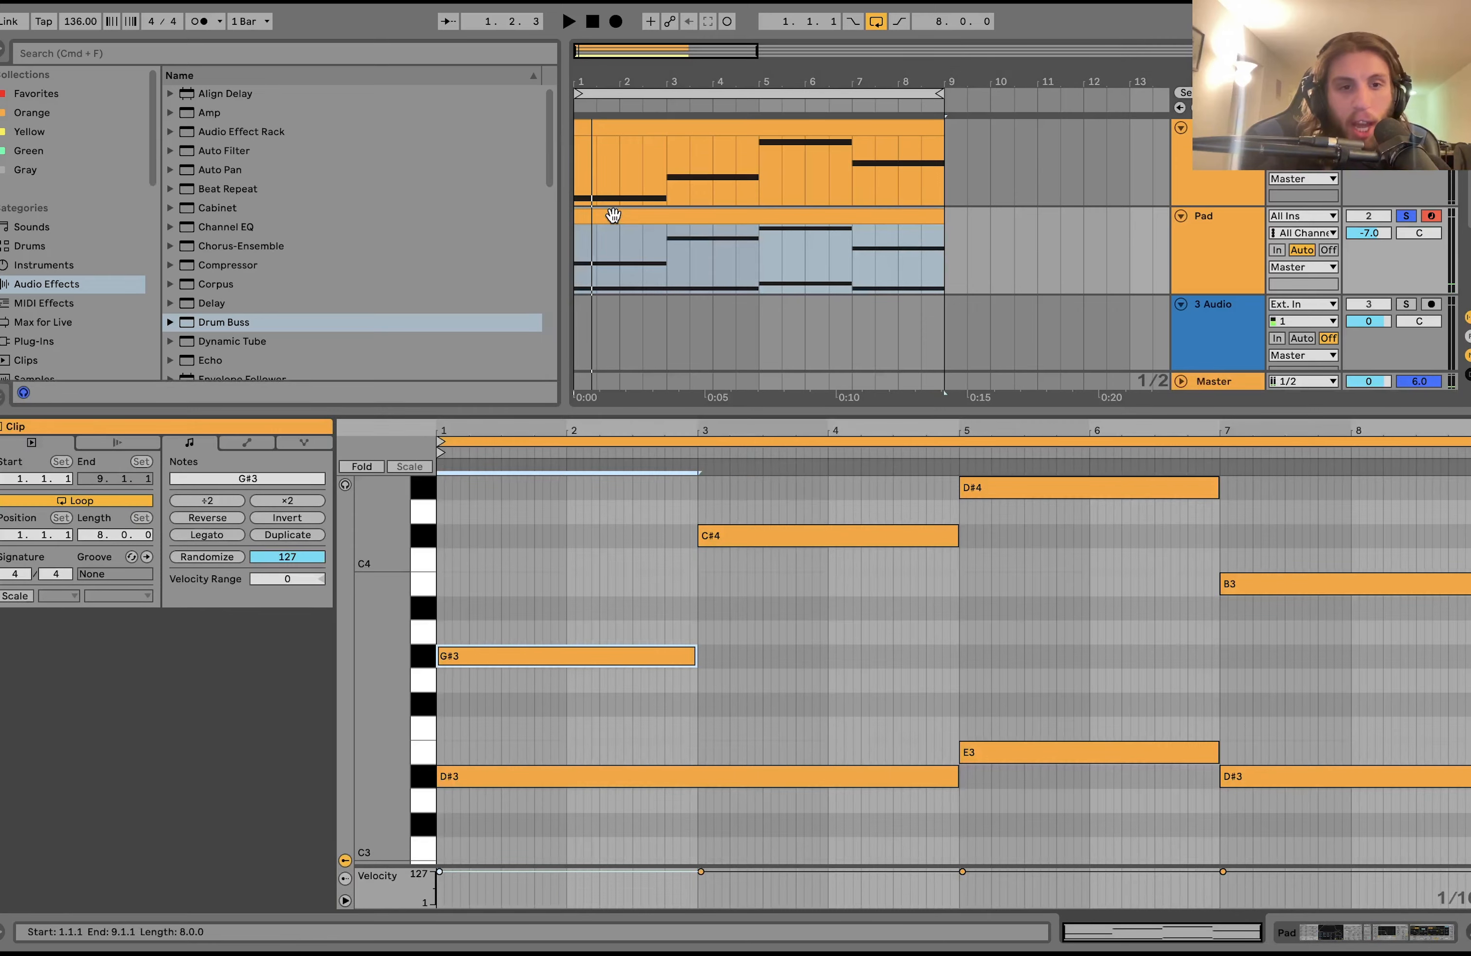
left_click(1238, 261)
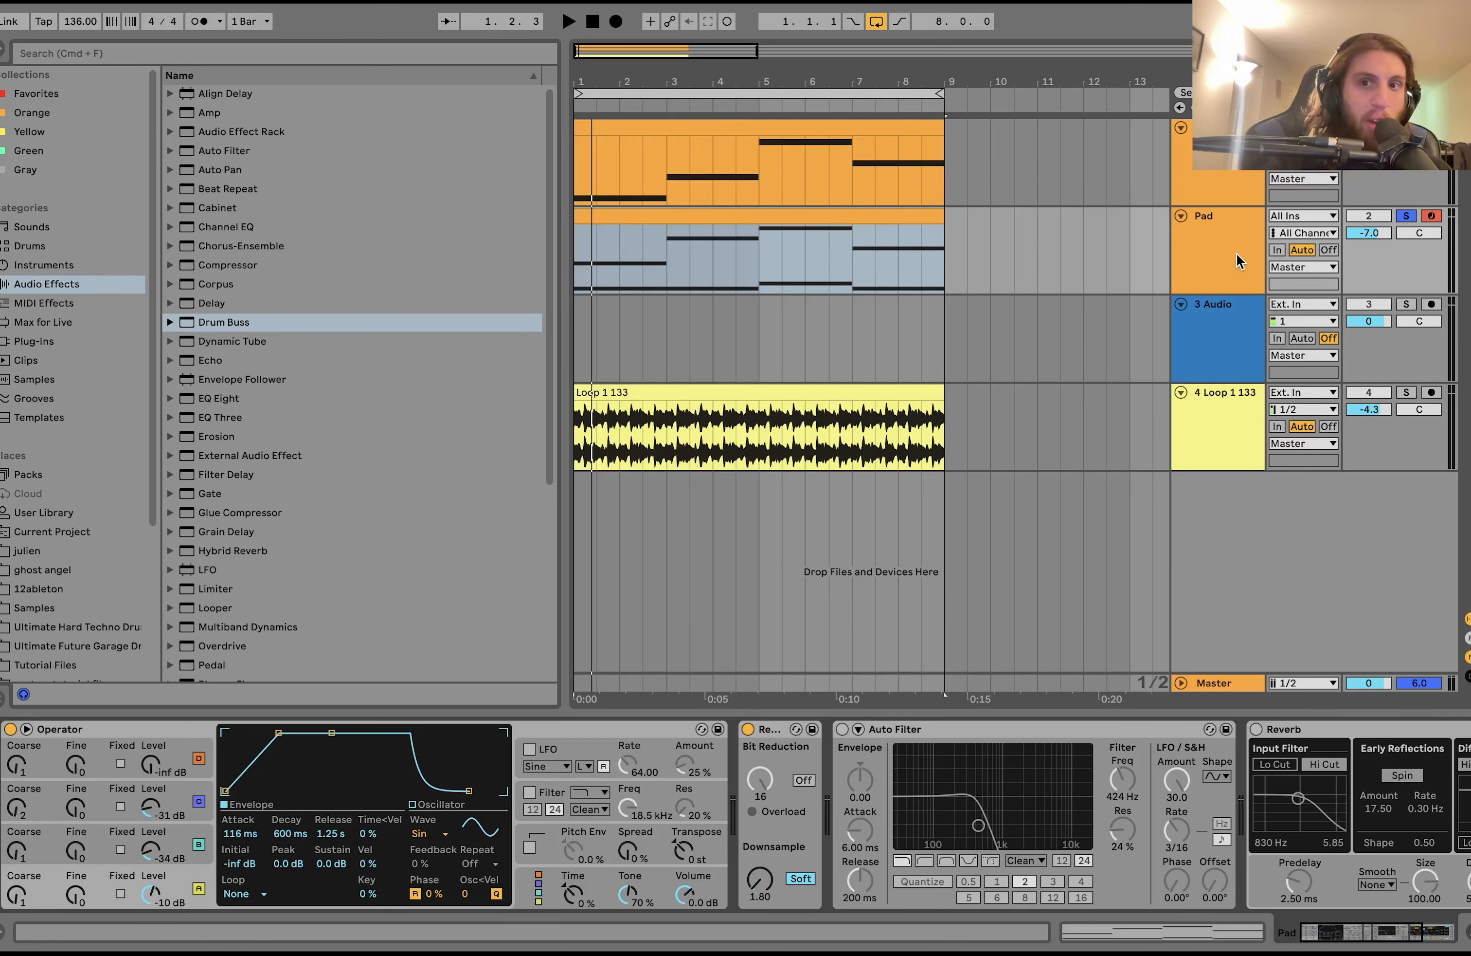
- Switch the pad's Auto Filter back on and play the soloed pad through it
left_click(842, 730)
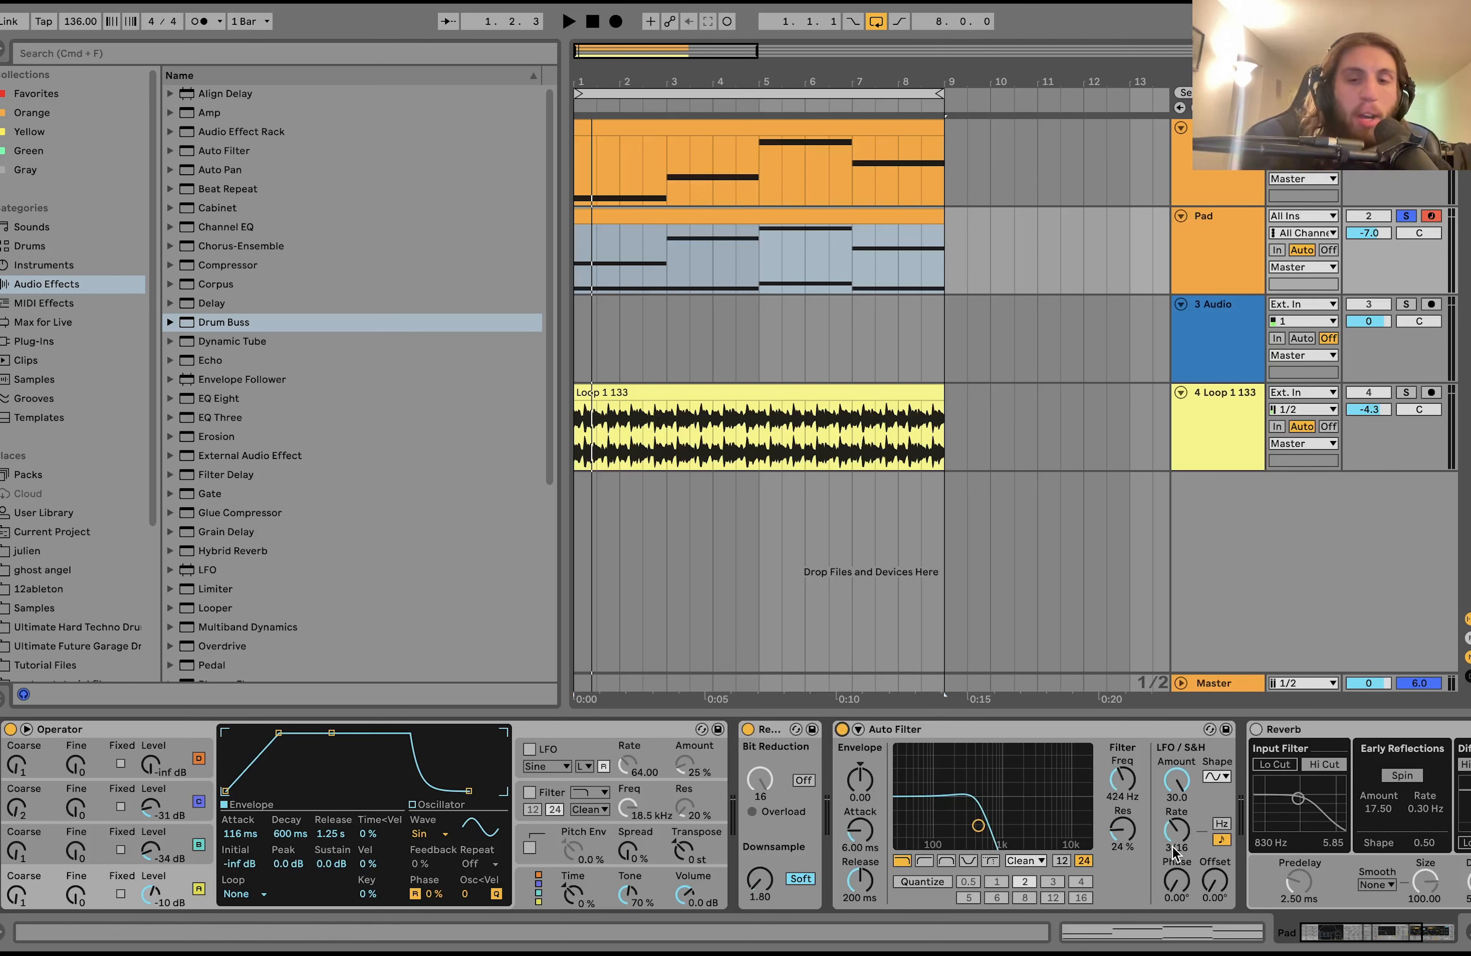
key("space")
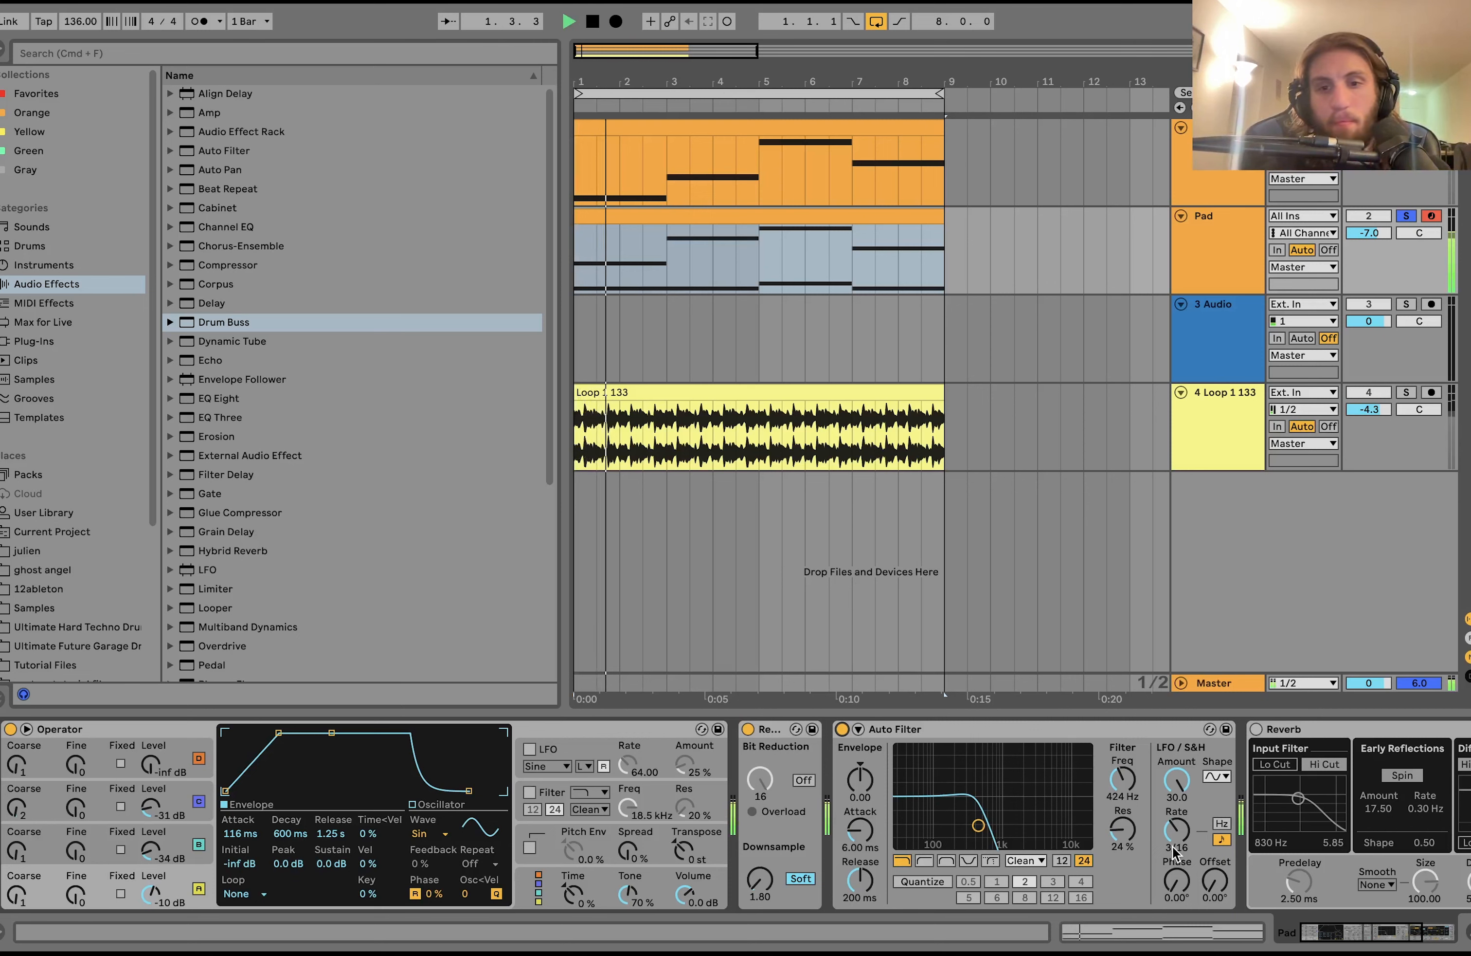
key("space")
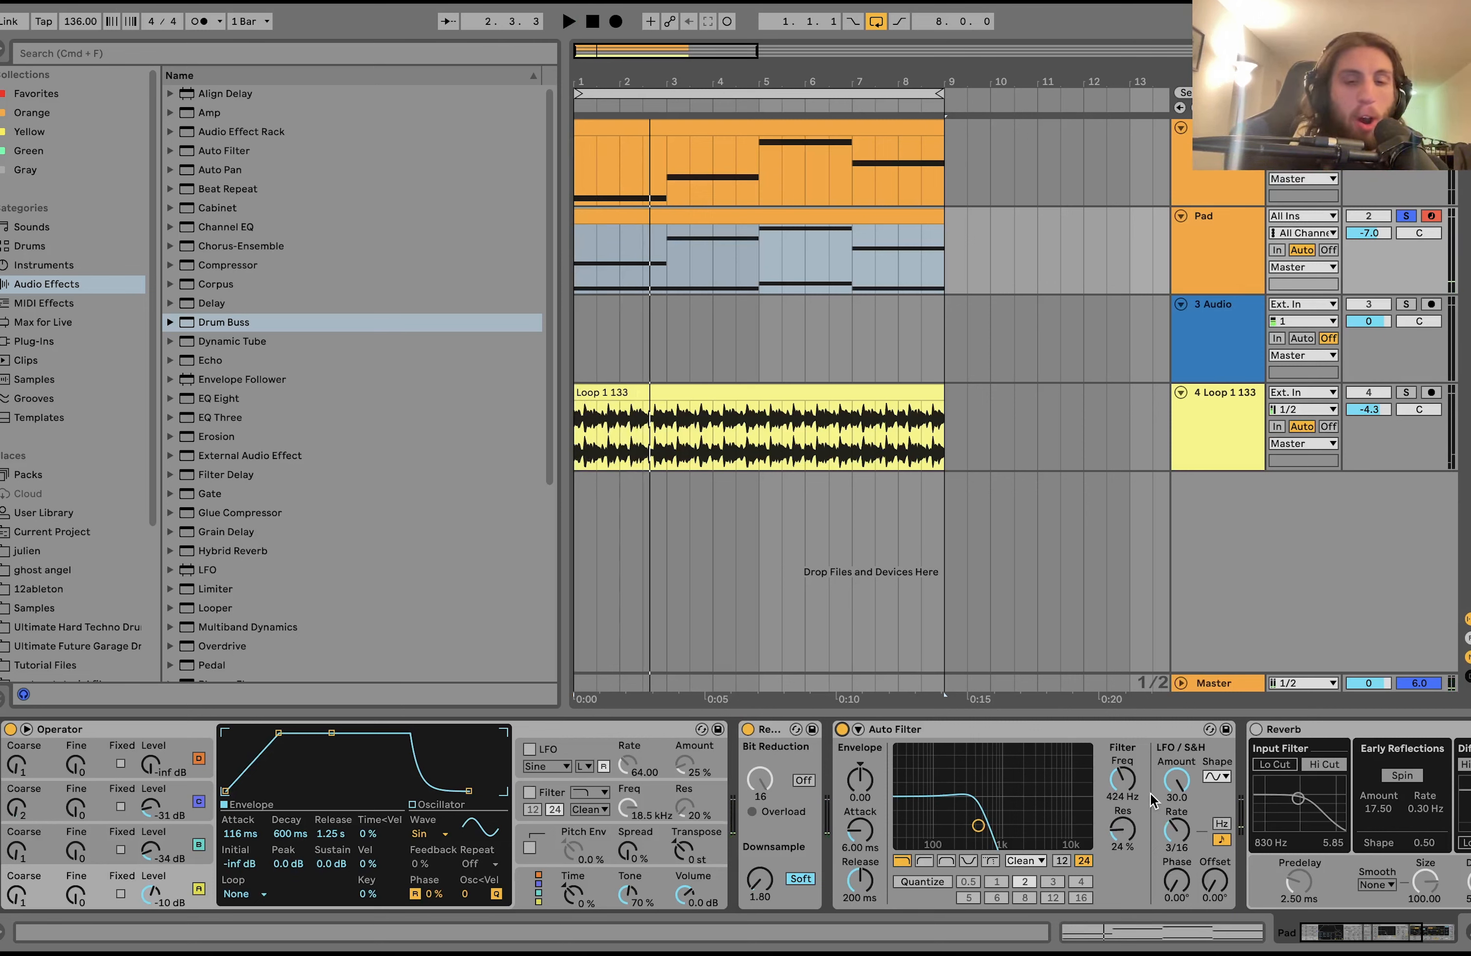
key("space")
key("space")
left_click(842, 728)
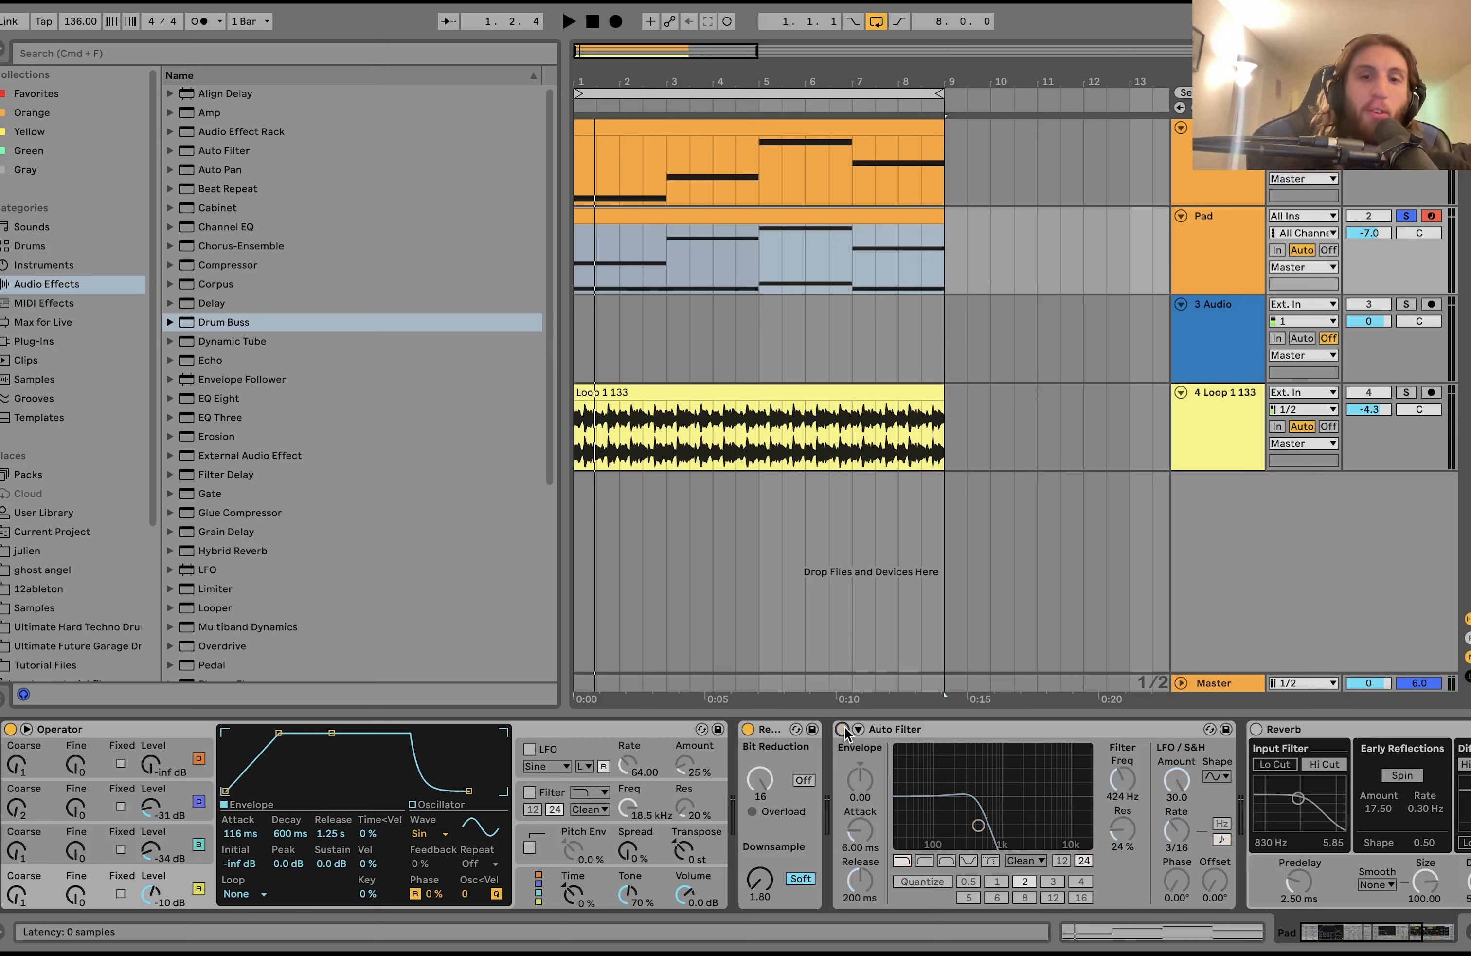
left_click(844, 729)
- Try the Saw D waveform on the pad's Operator oscillator, play it, and undo the change
left_click(427, 829)
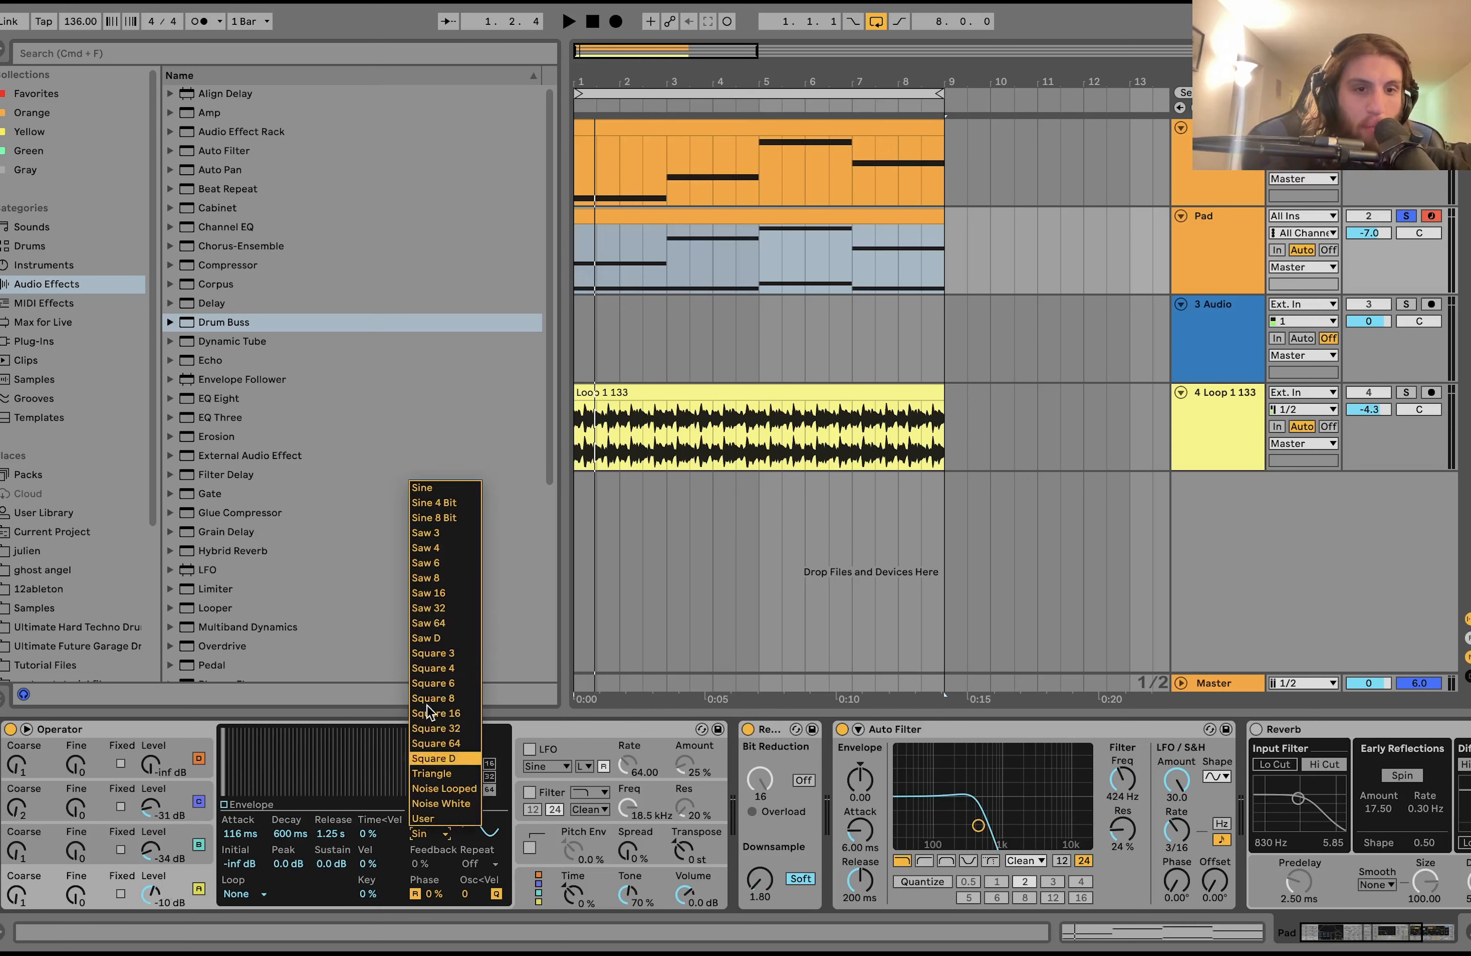
left_click(428, 647)
key("space")
key("space")
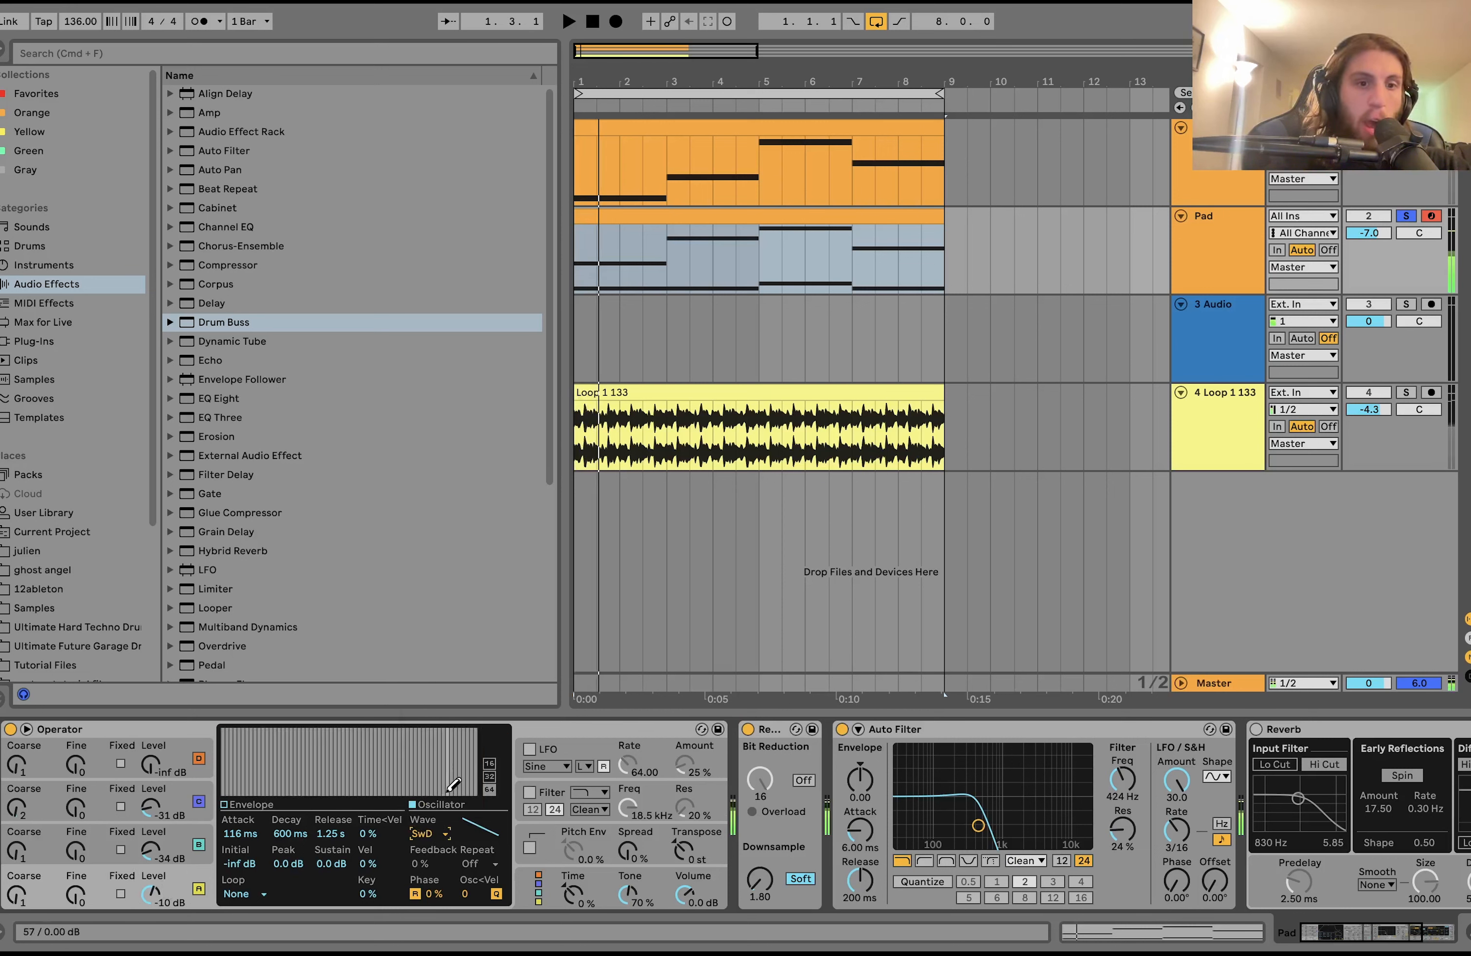
key("super+z")
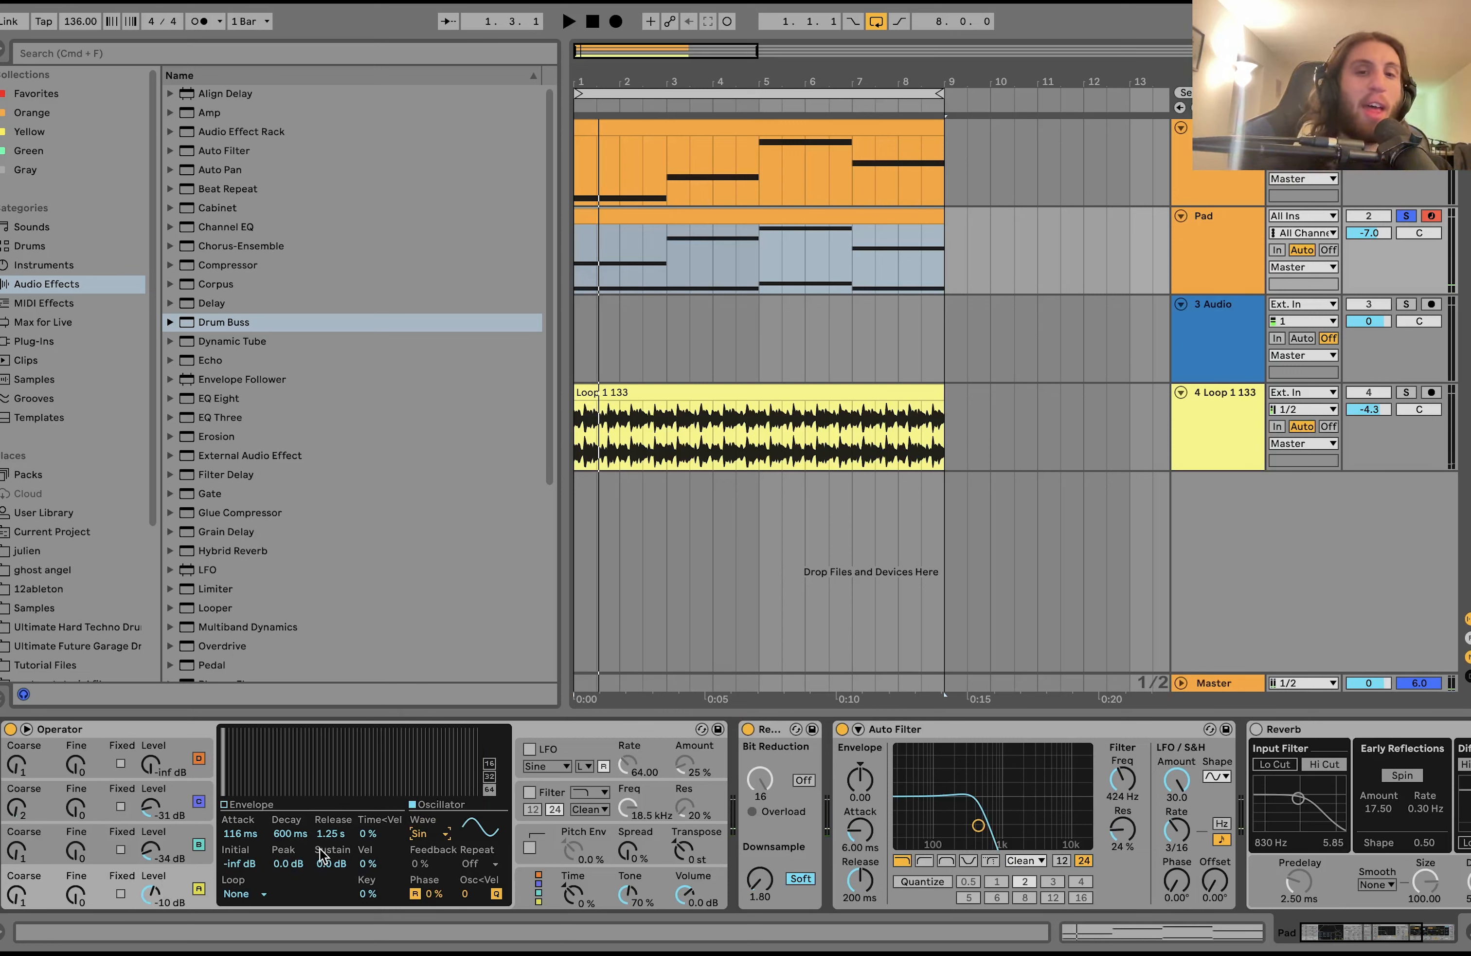
- Compare the soloed pad with Auto Filter off and on, and bring the Reverb device into view
left_click(842, 729)
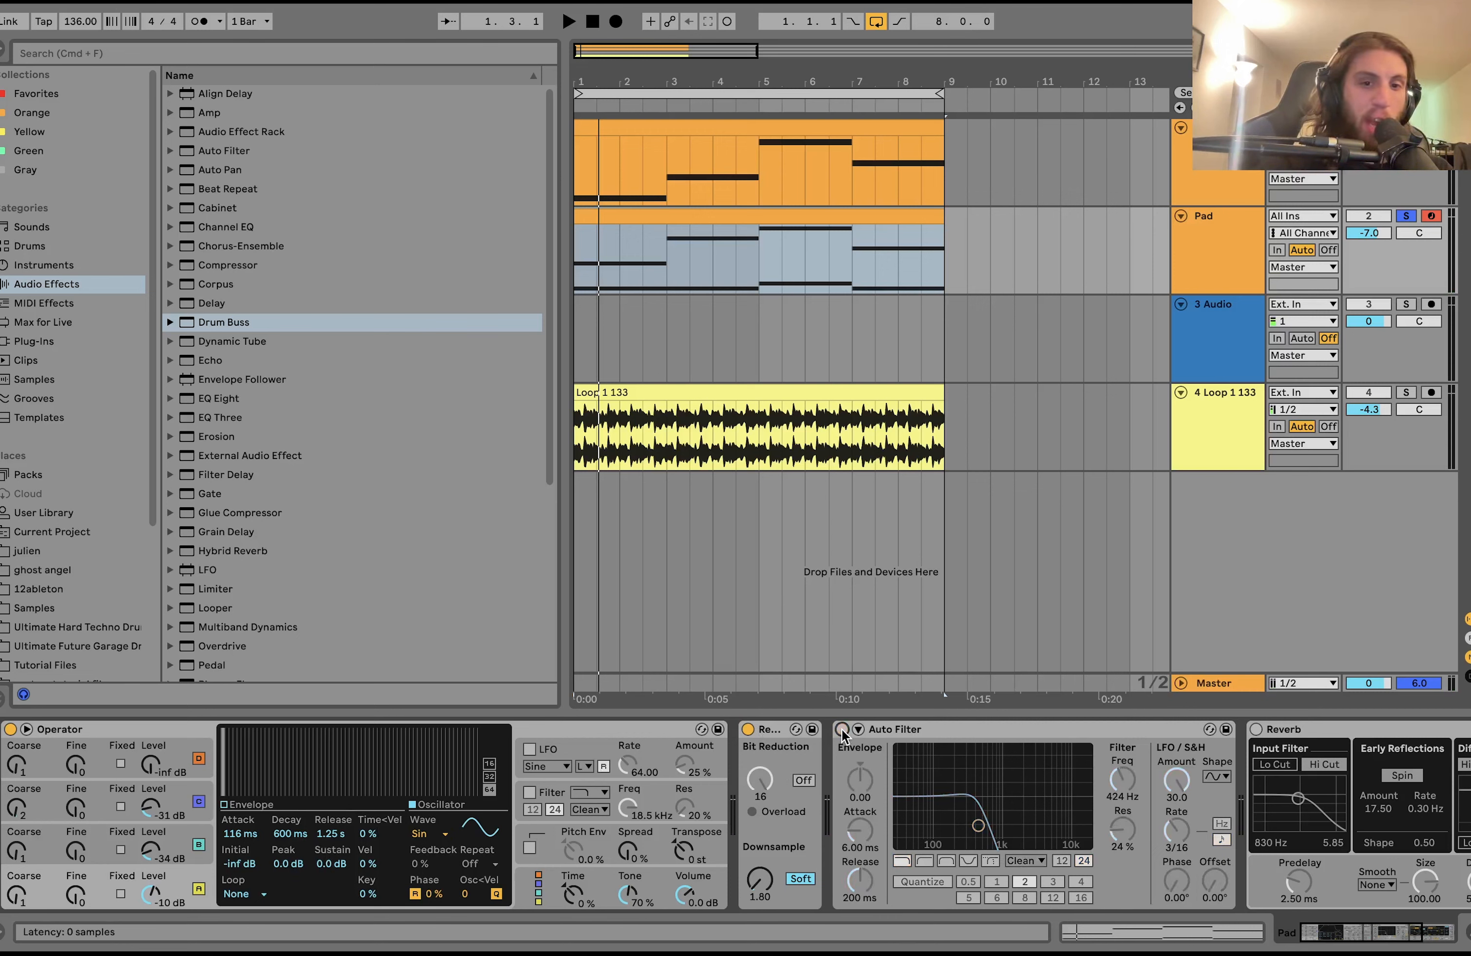
key("space")
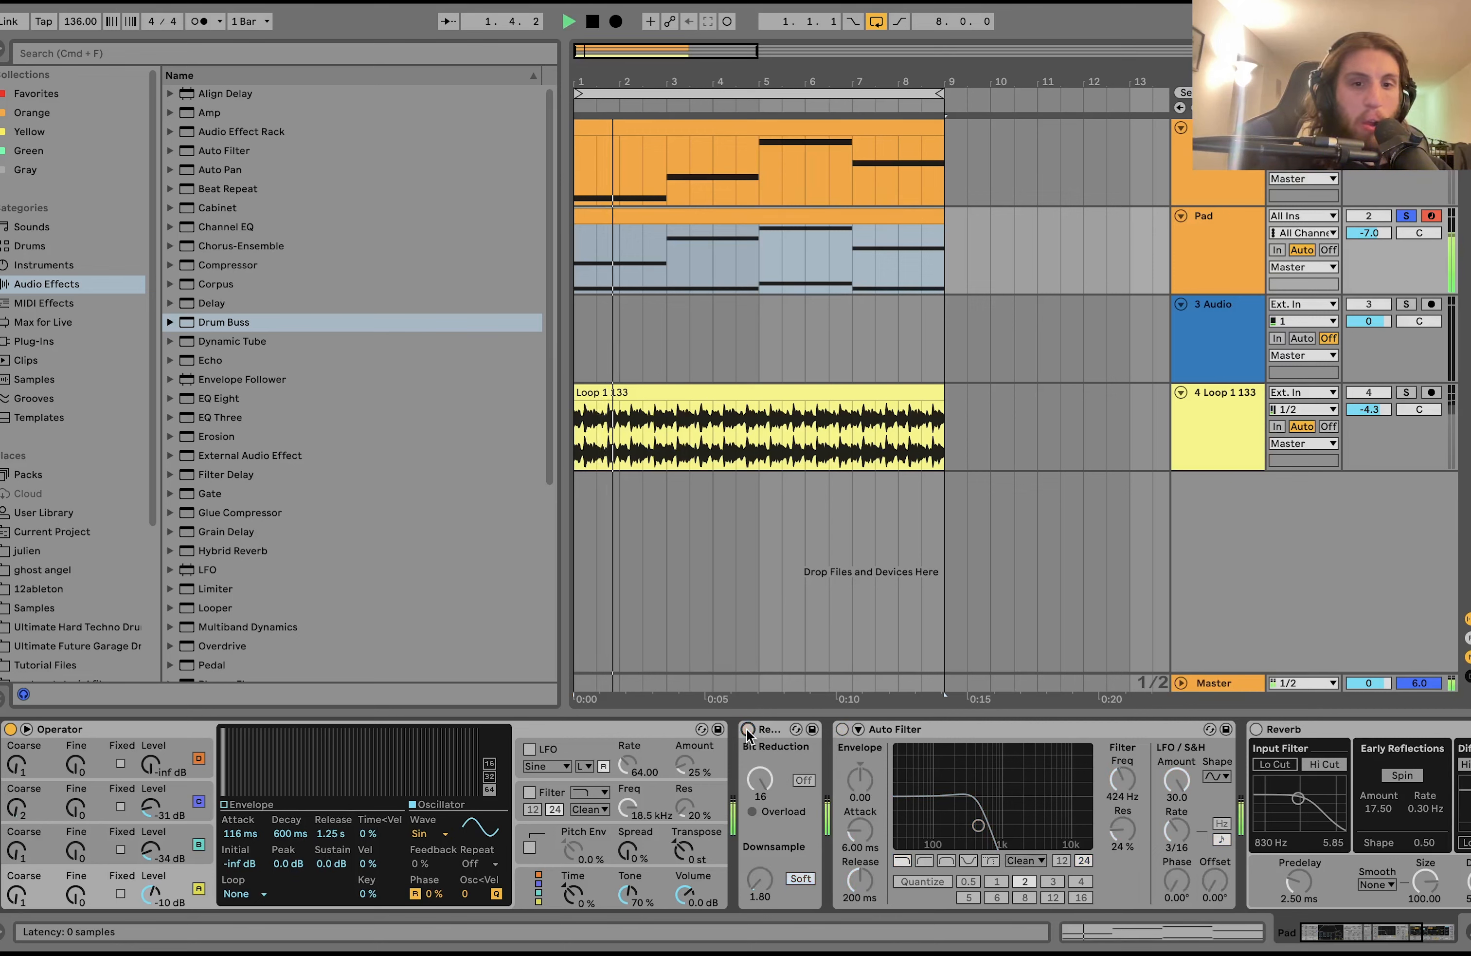
left_click(841, 729)
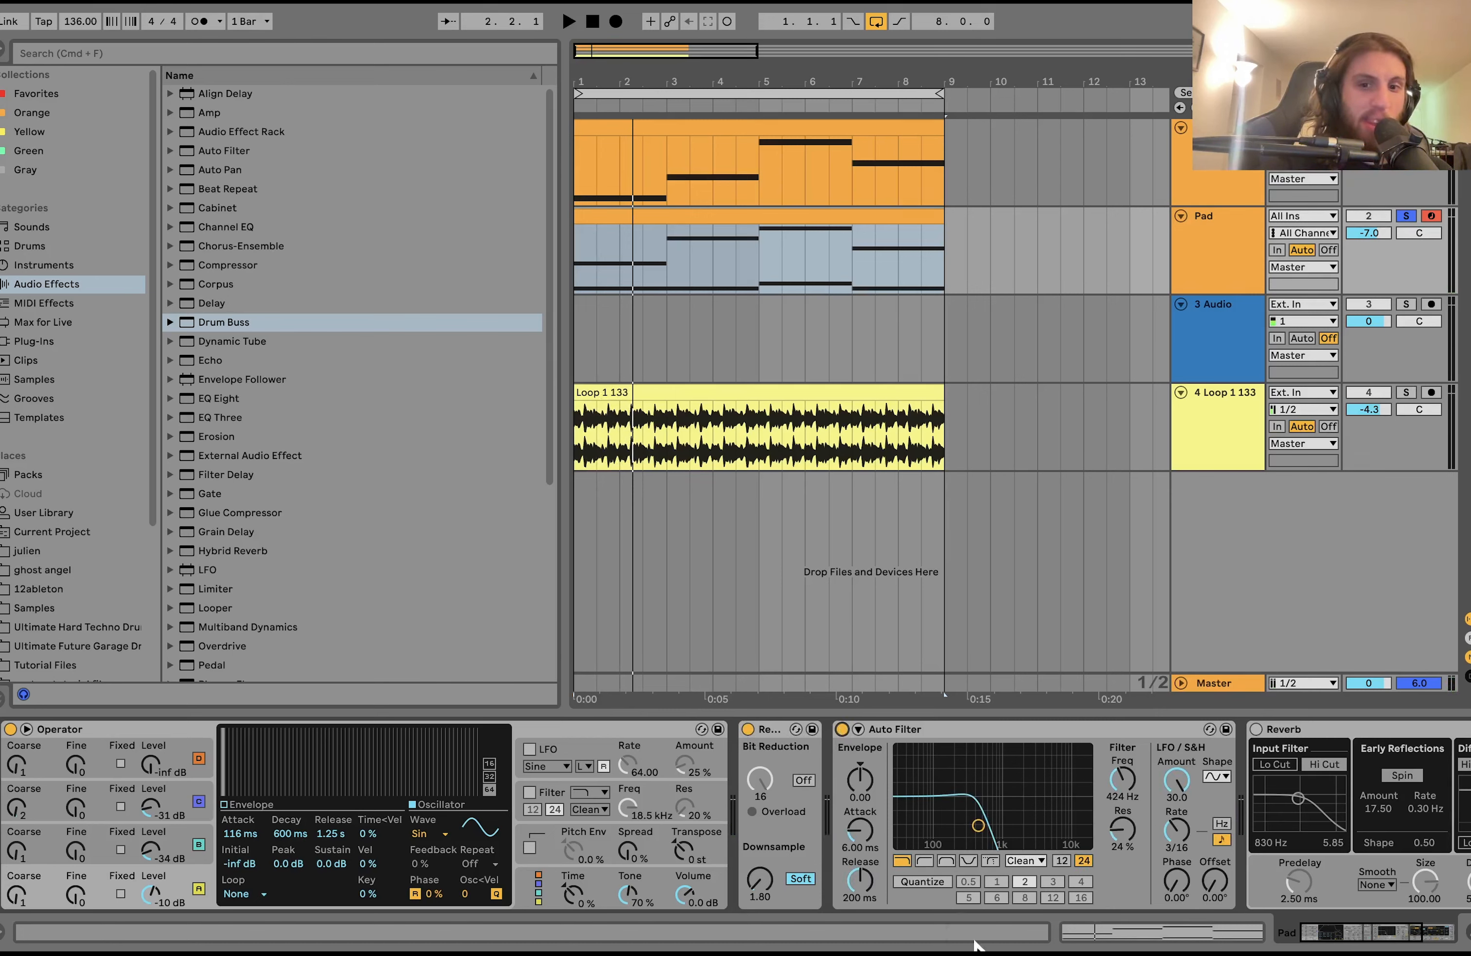
key("space")
scroll(1027, 812, "right", 5)
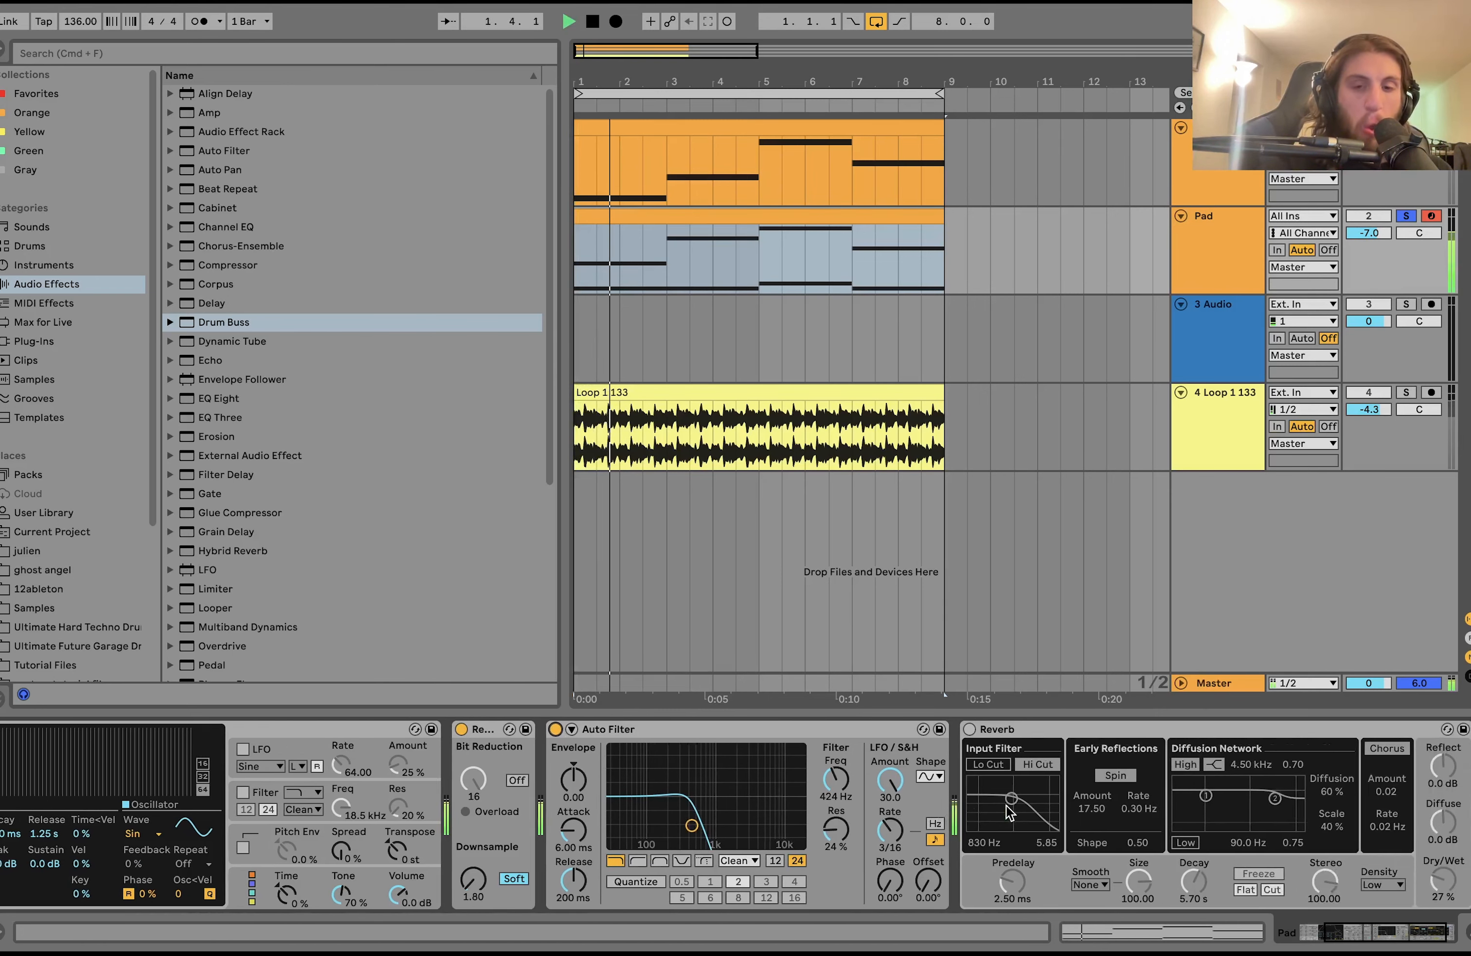
scroll(870, 835, "right", 2)
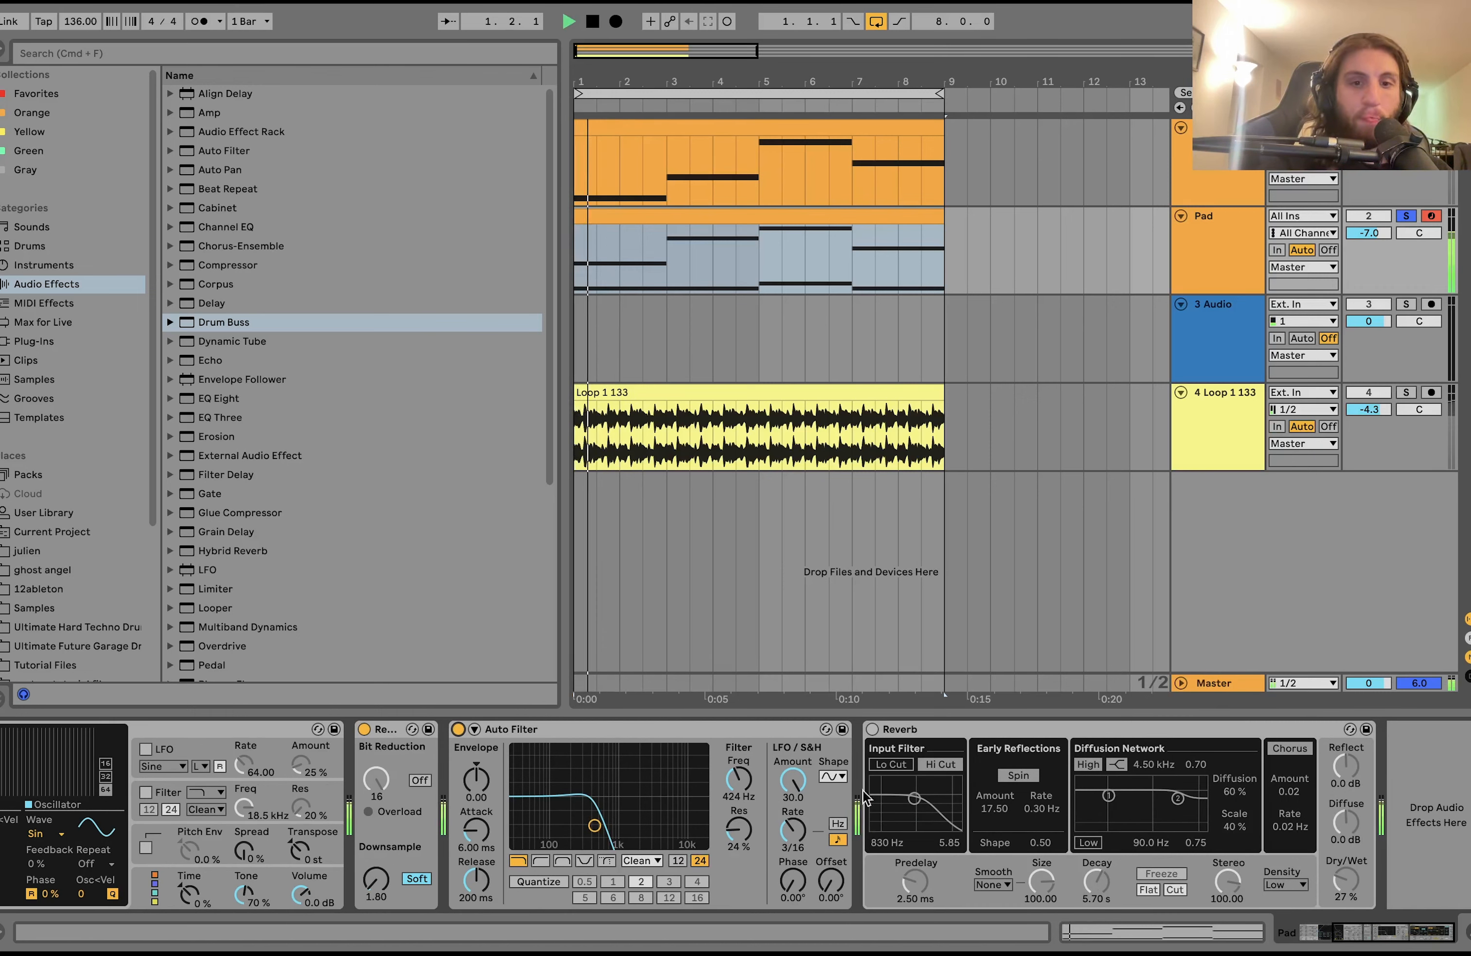
- Unsolo the Pad track and play the full mix with the pad's Auto Filter on and off, leaving it on
left_click(1408, 216)
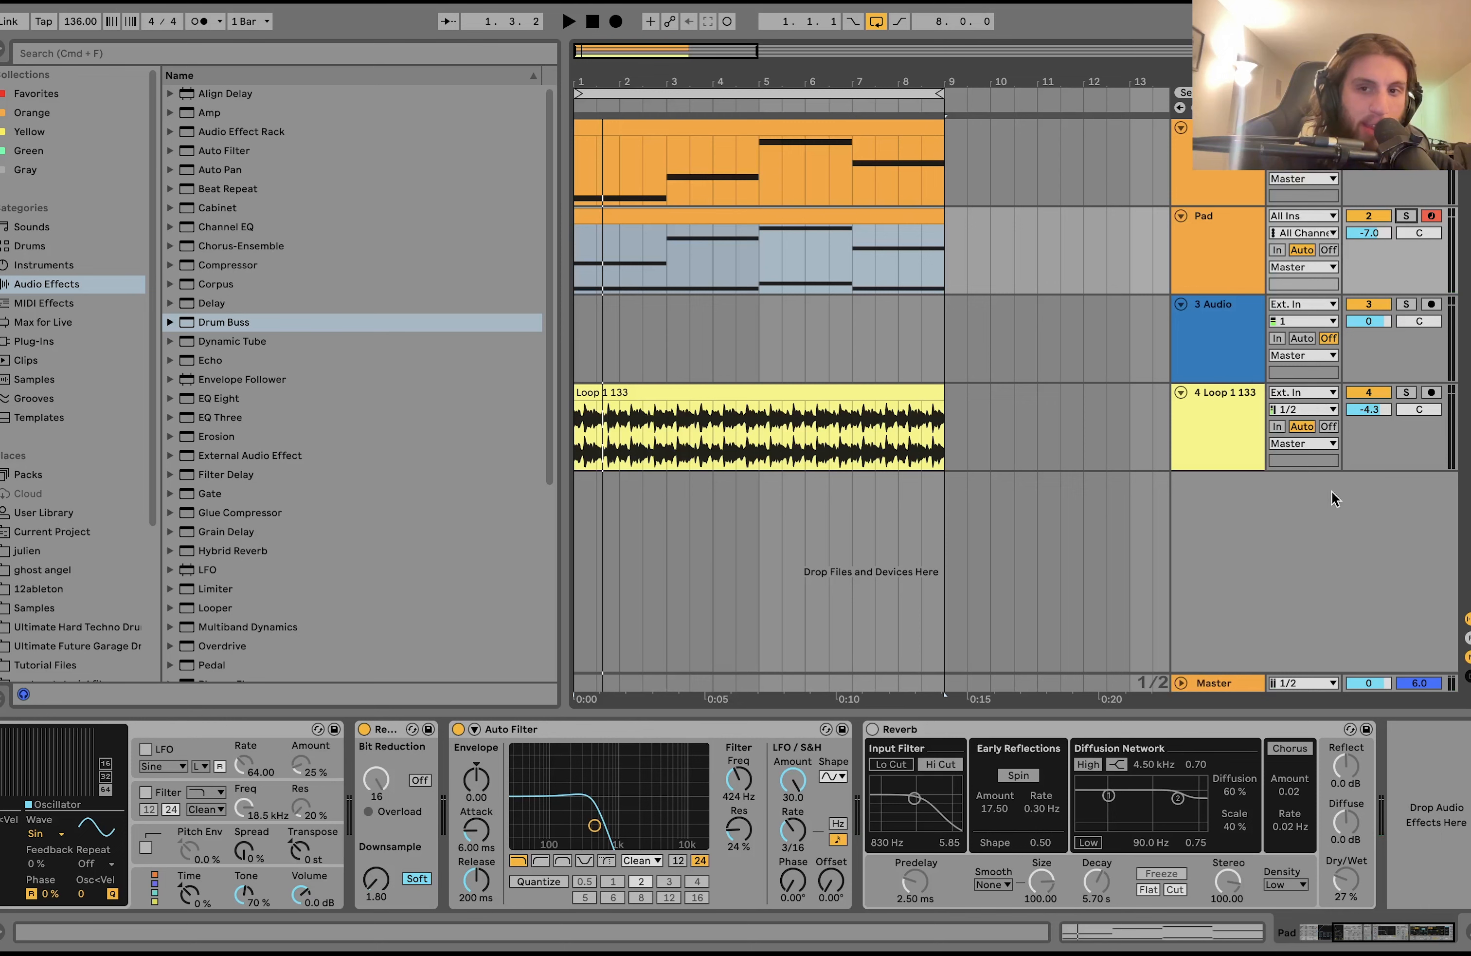
key("space")
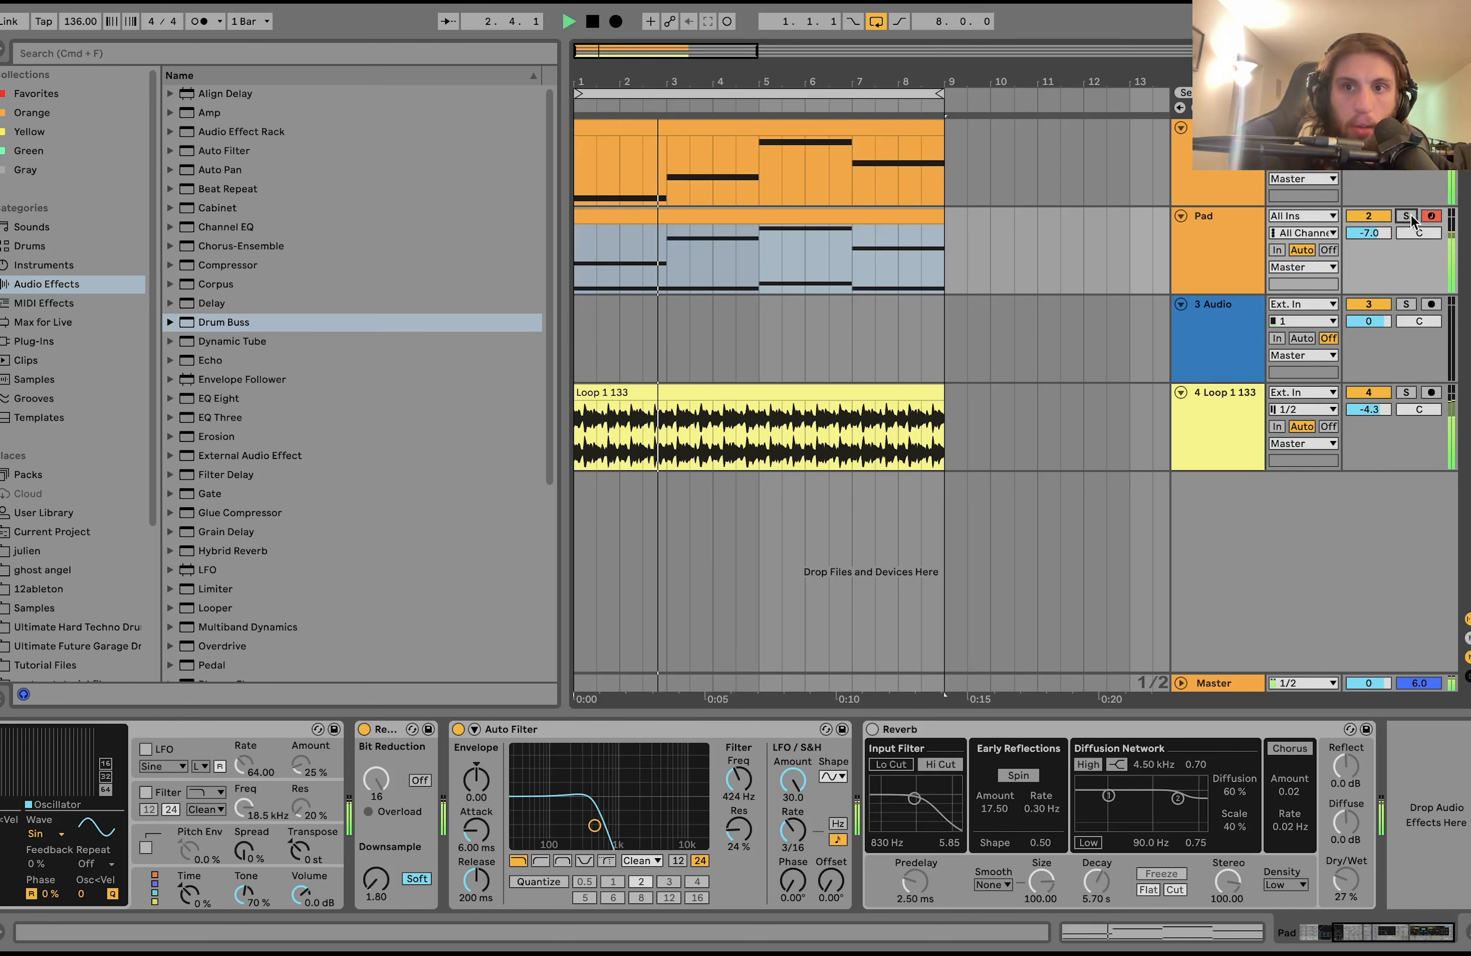
key("space")
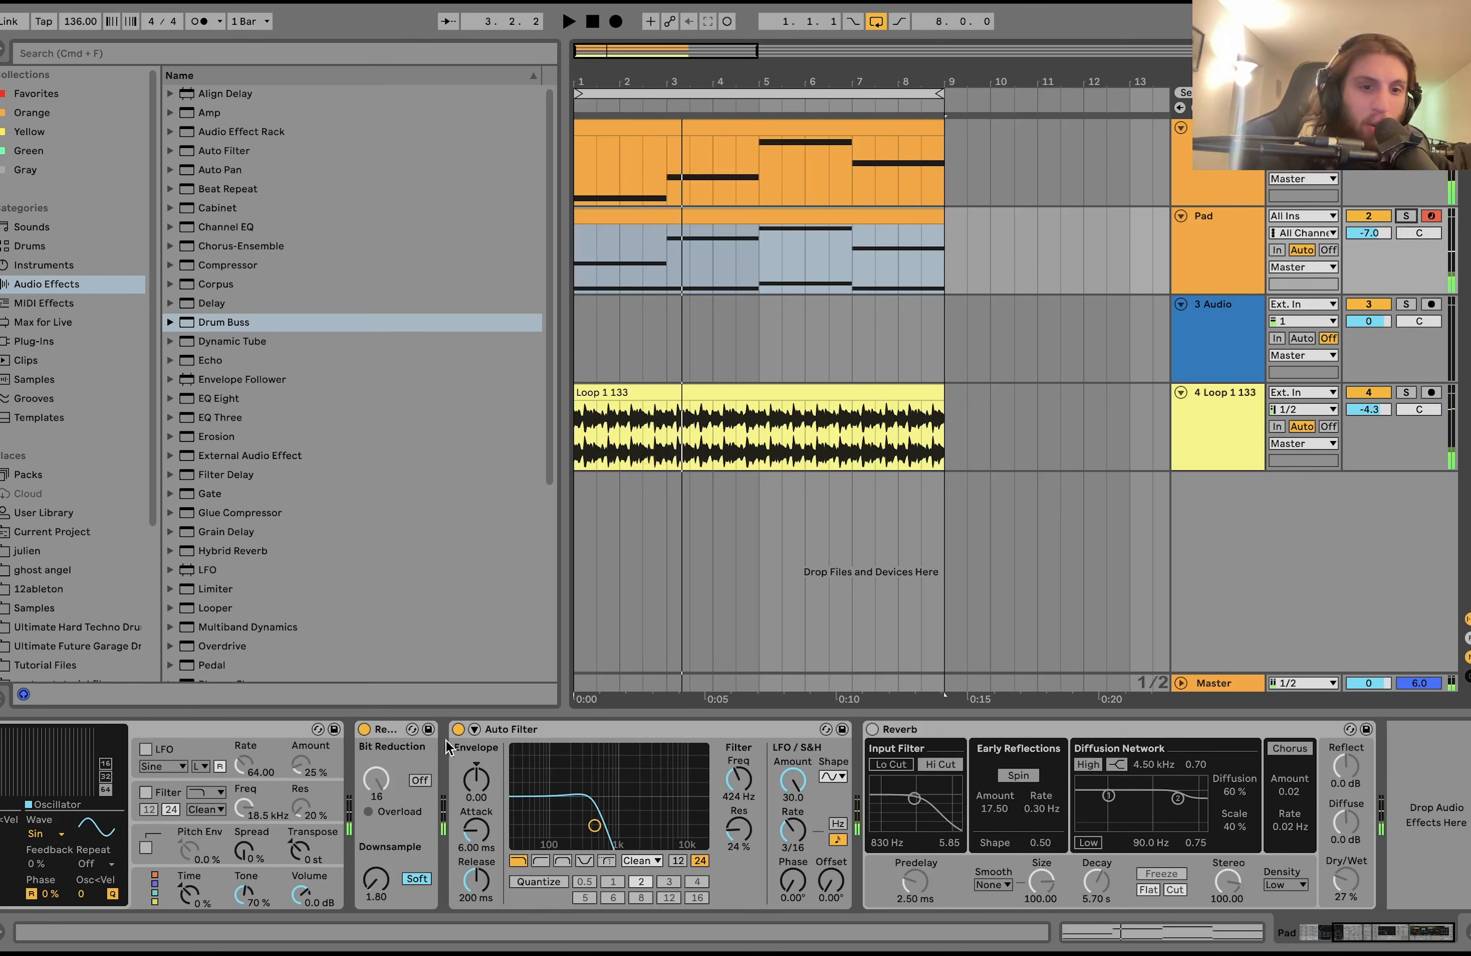
left_click(459, 729)
key("space")
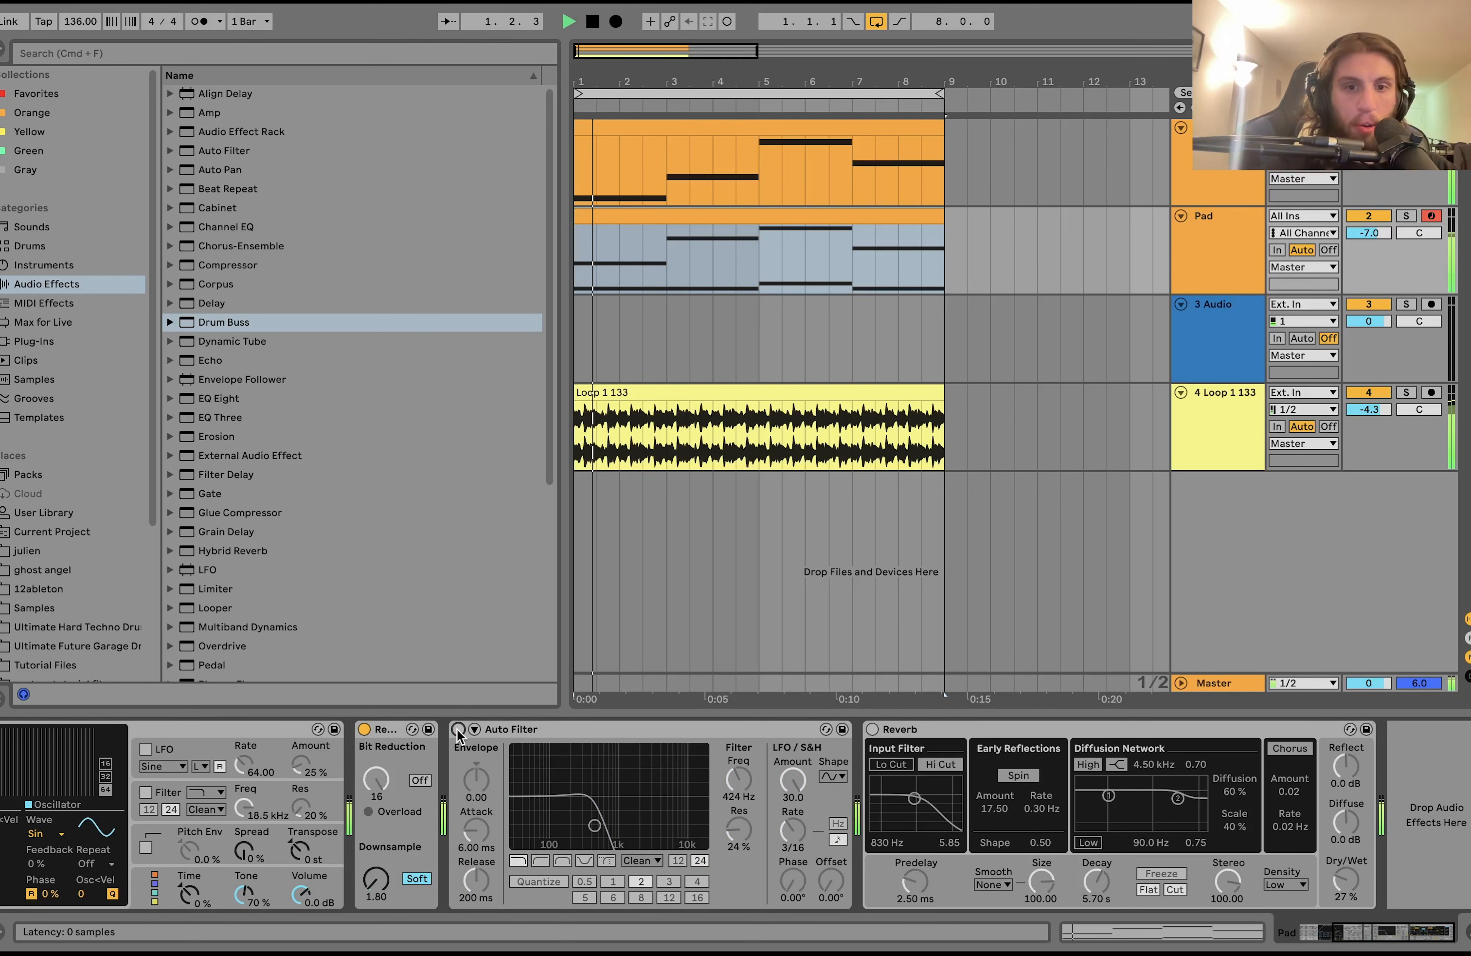
left_click(458, 730)
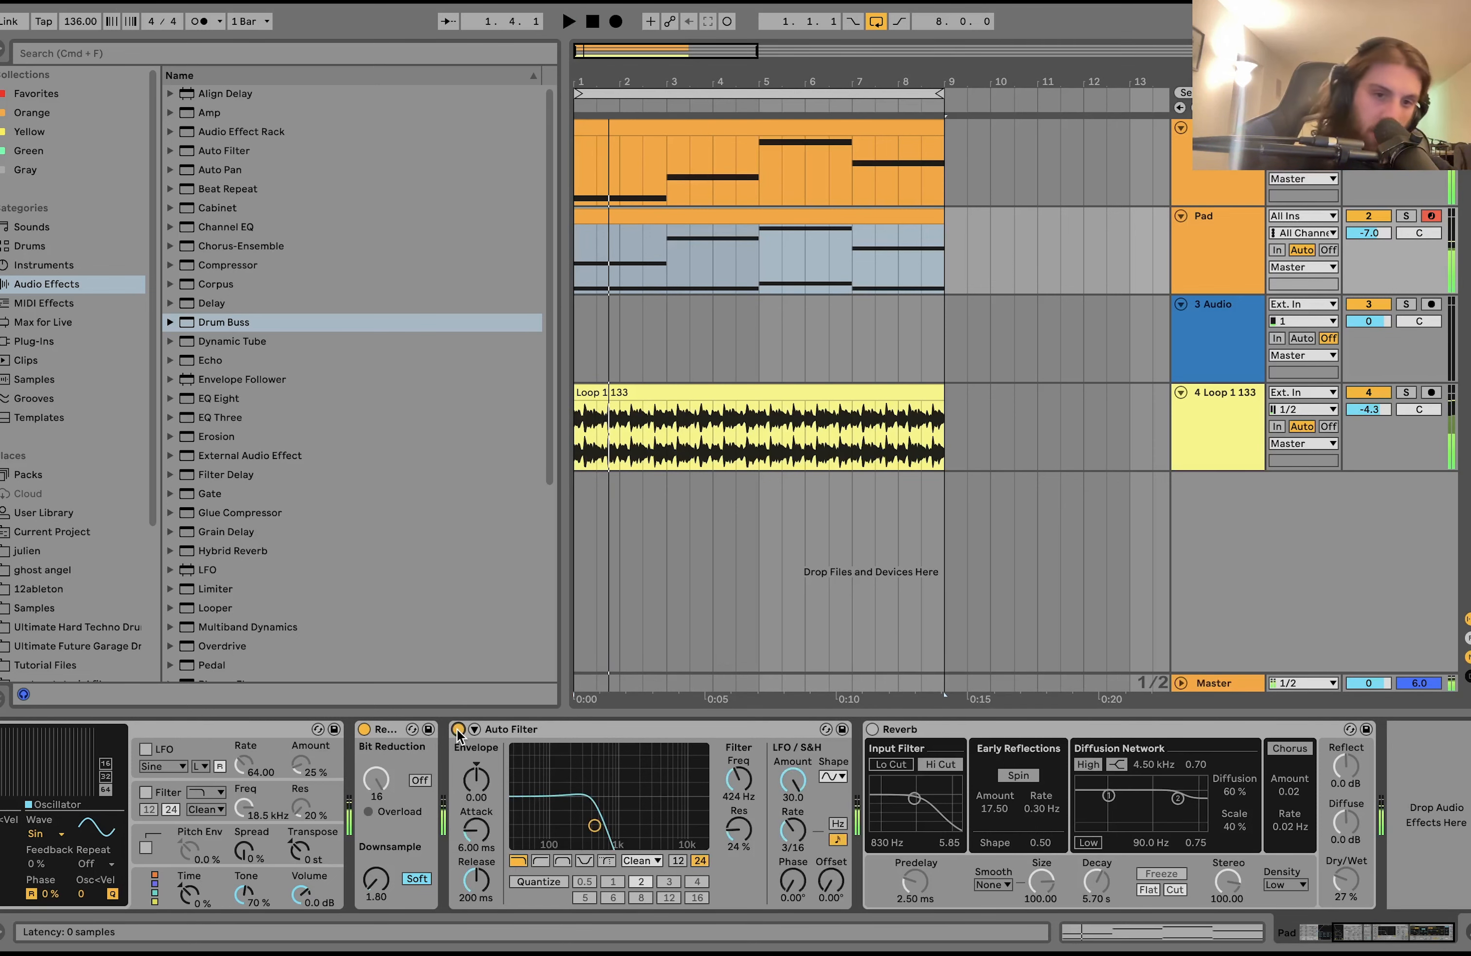
- Switch the pad's Reverb back on and add a second Auto Filter after it, set to high-pass at 227 Hz
left_click(872, 730)
key("space")
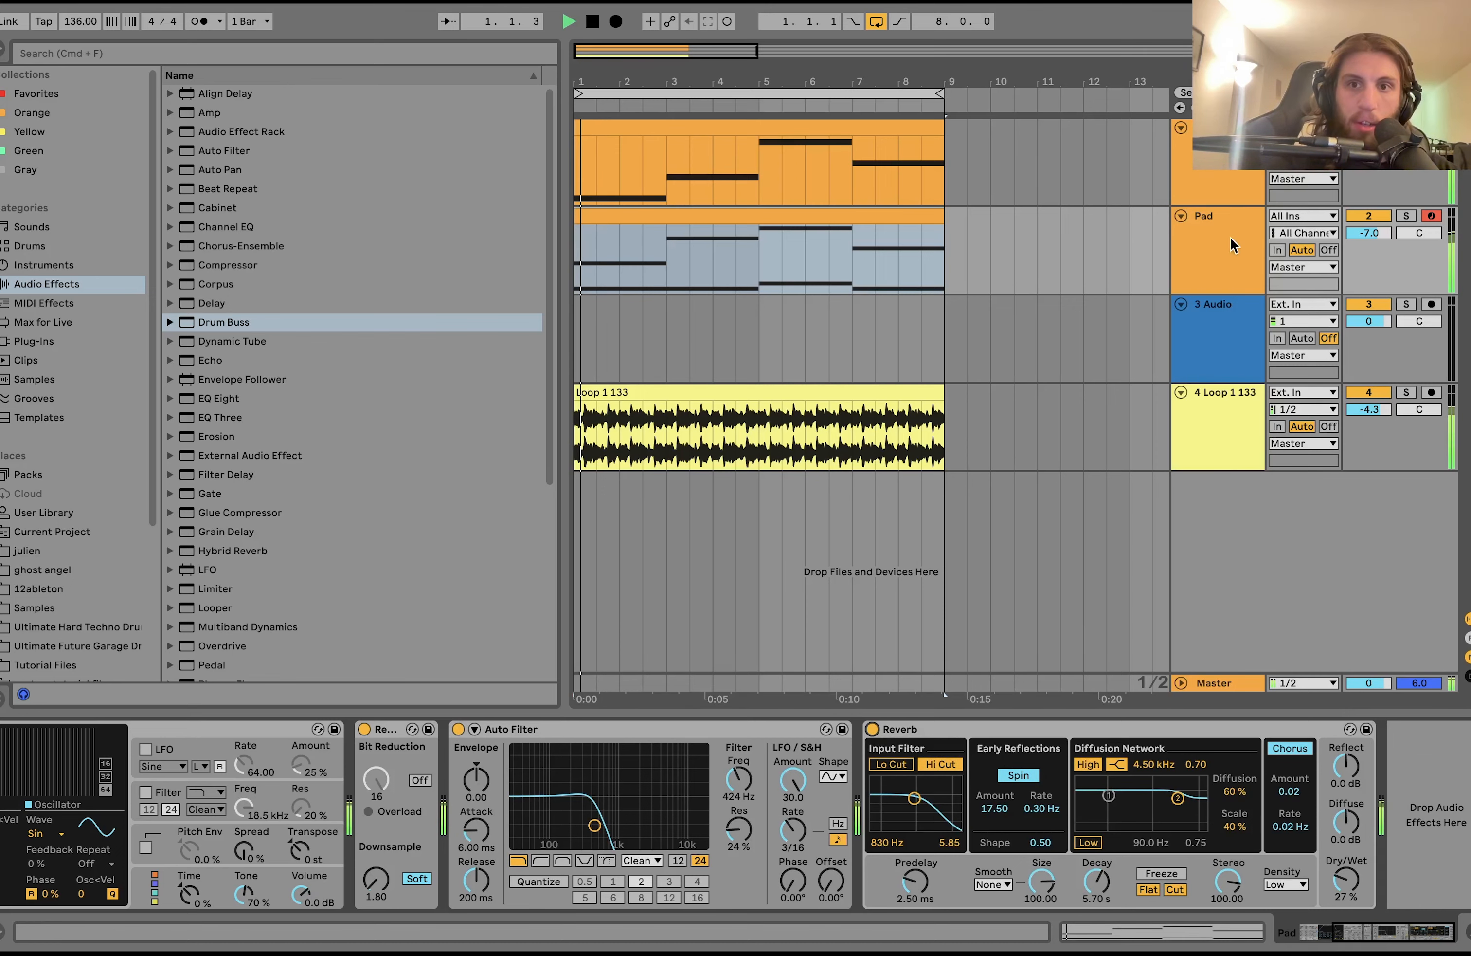
left_click(1235, 242)
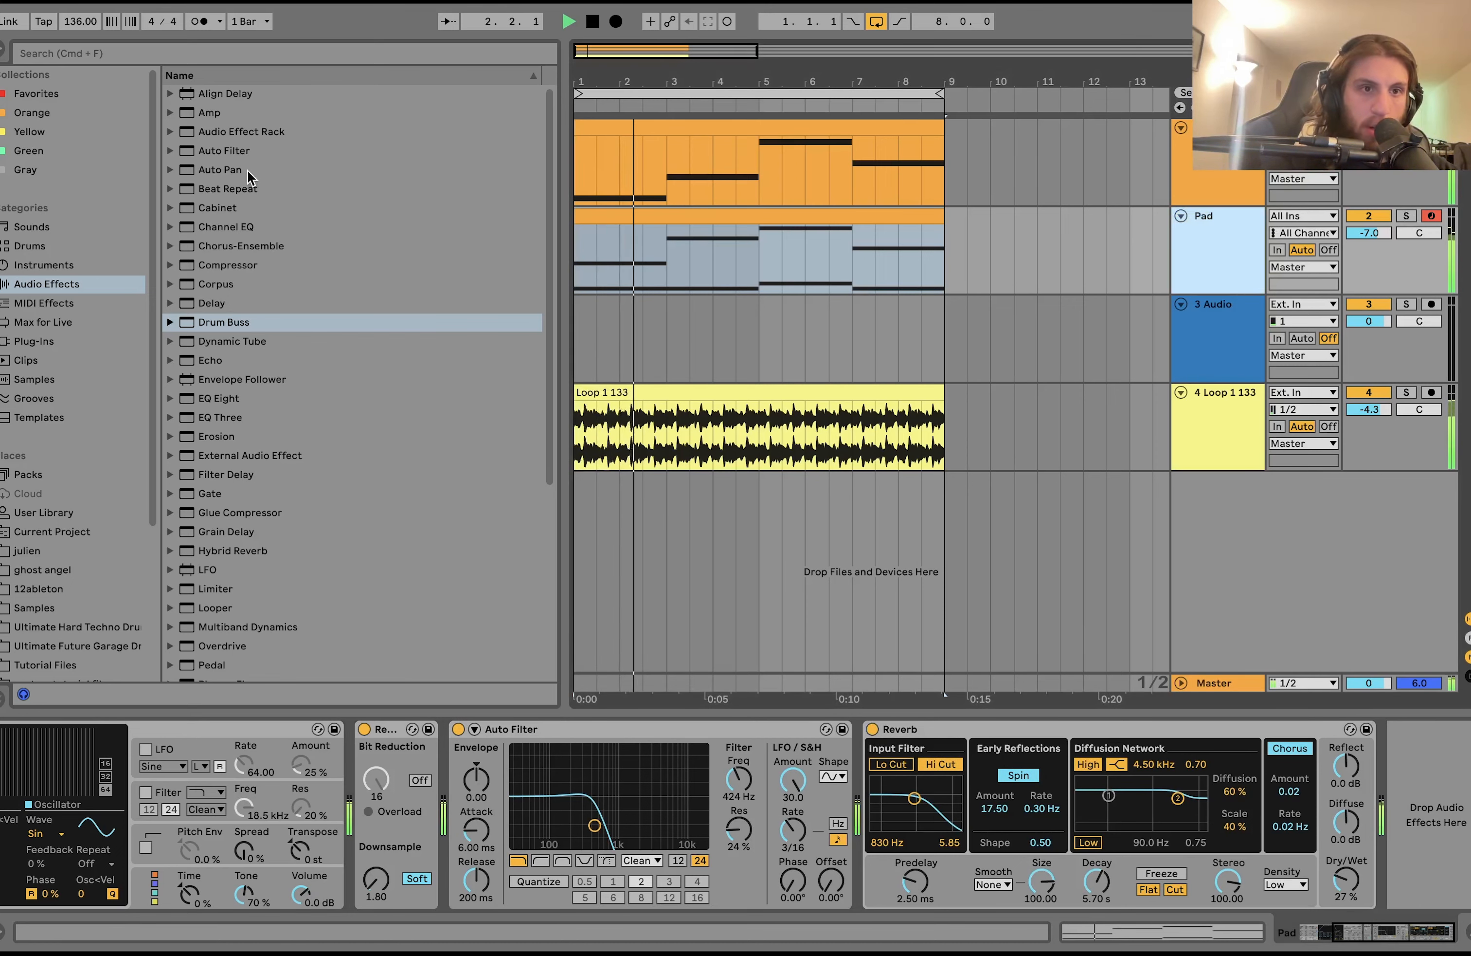
double_click(224, 151)
left_click(1161, 861)
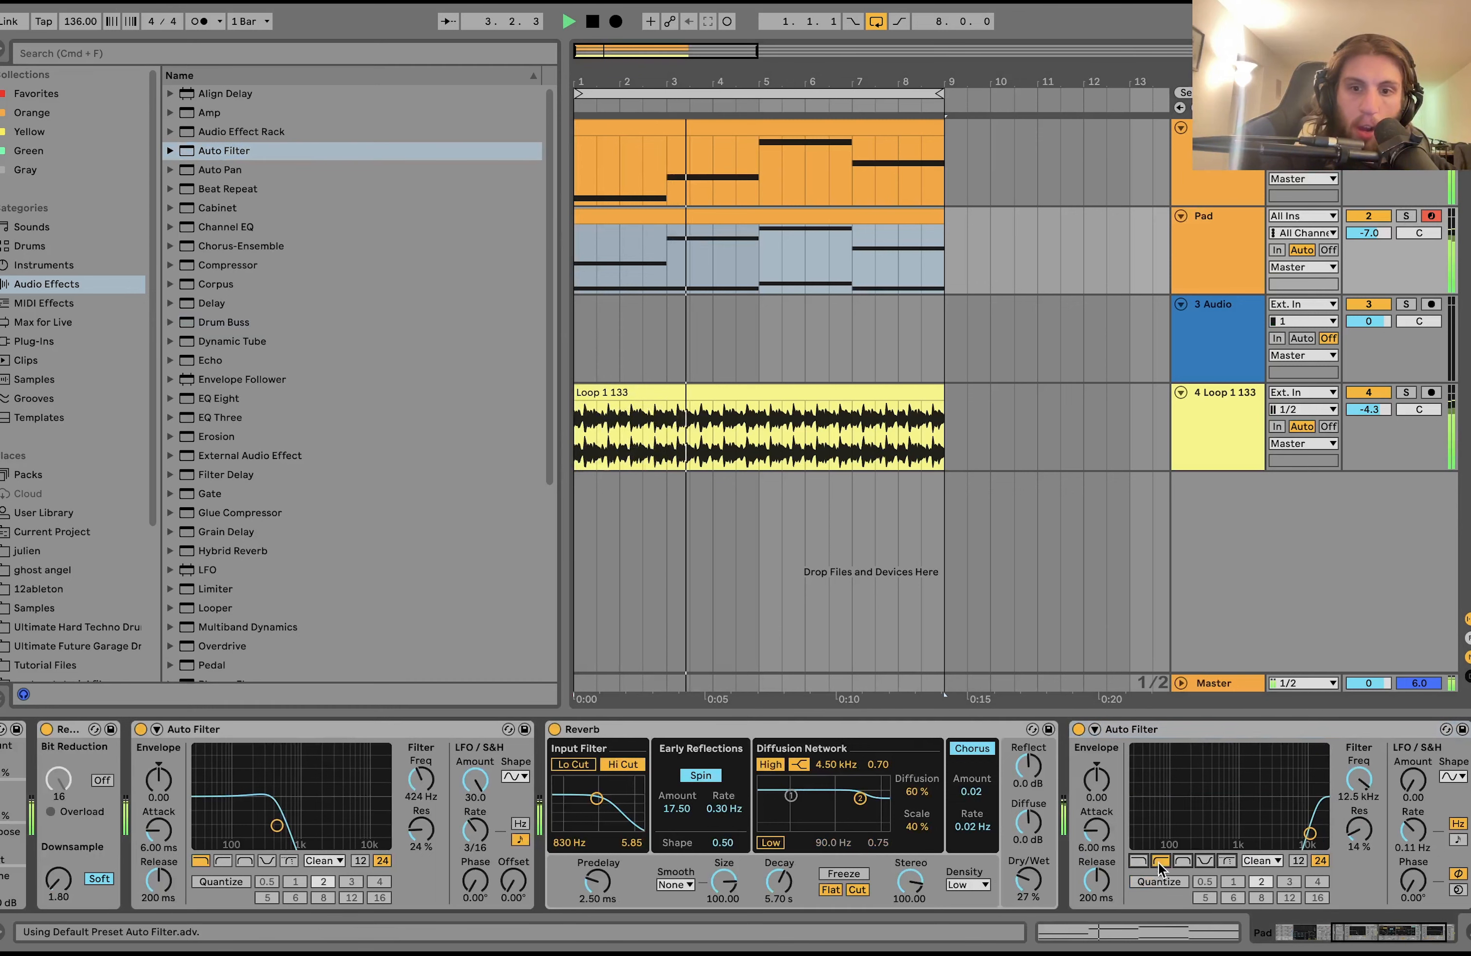
left_click_drag(1210, 822, 1198, 835)
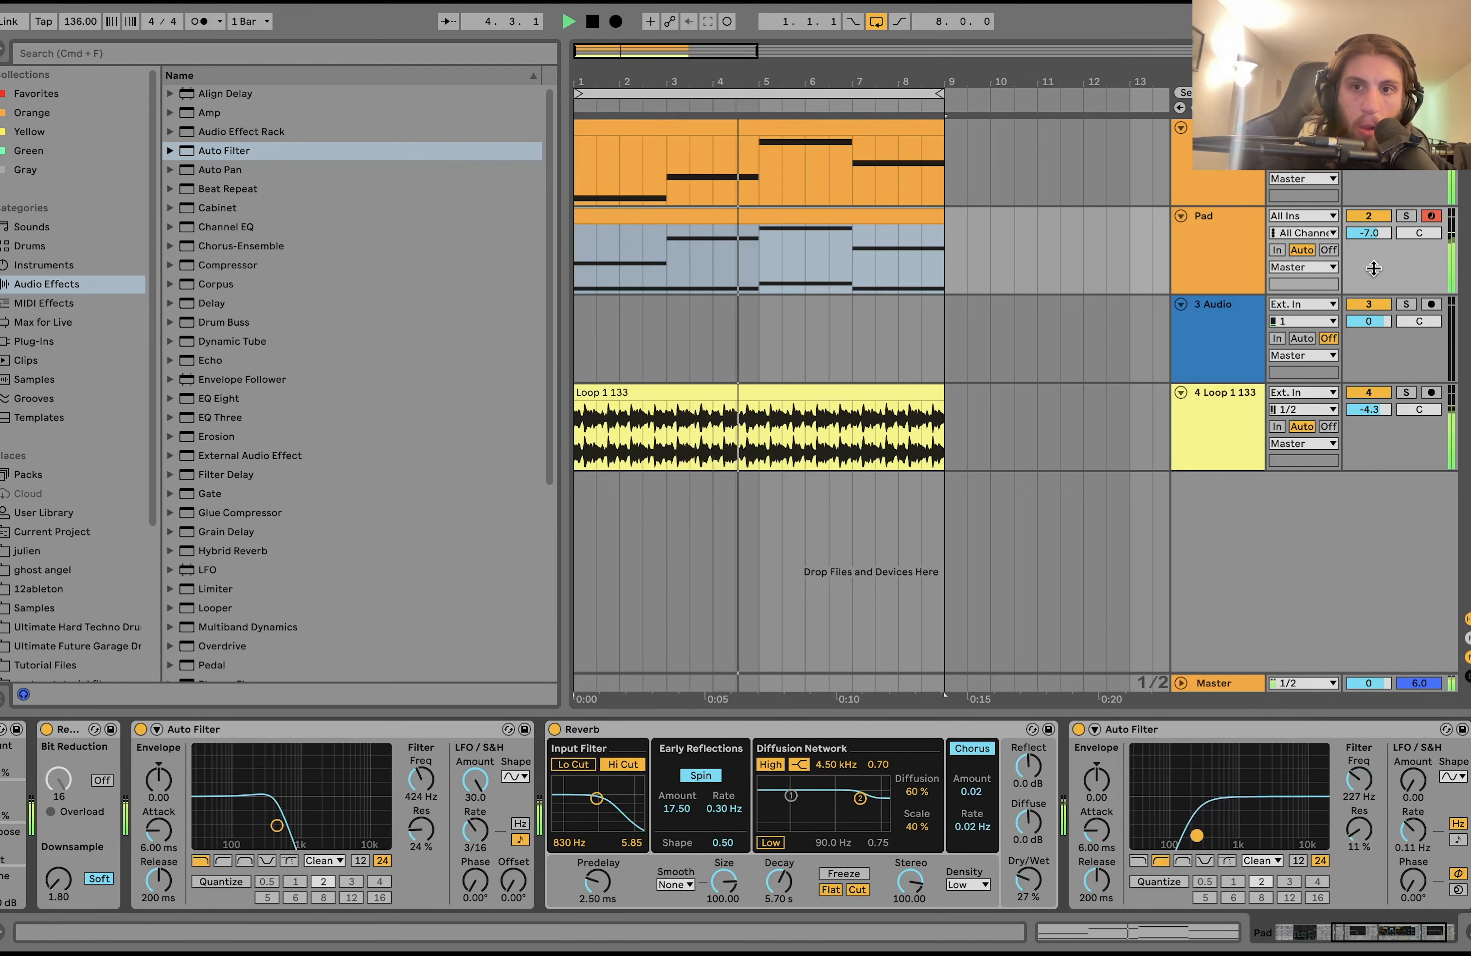
left_click(1407, 215)
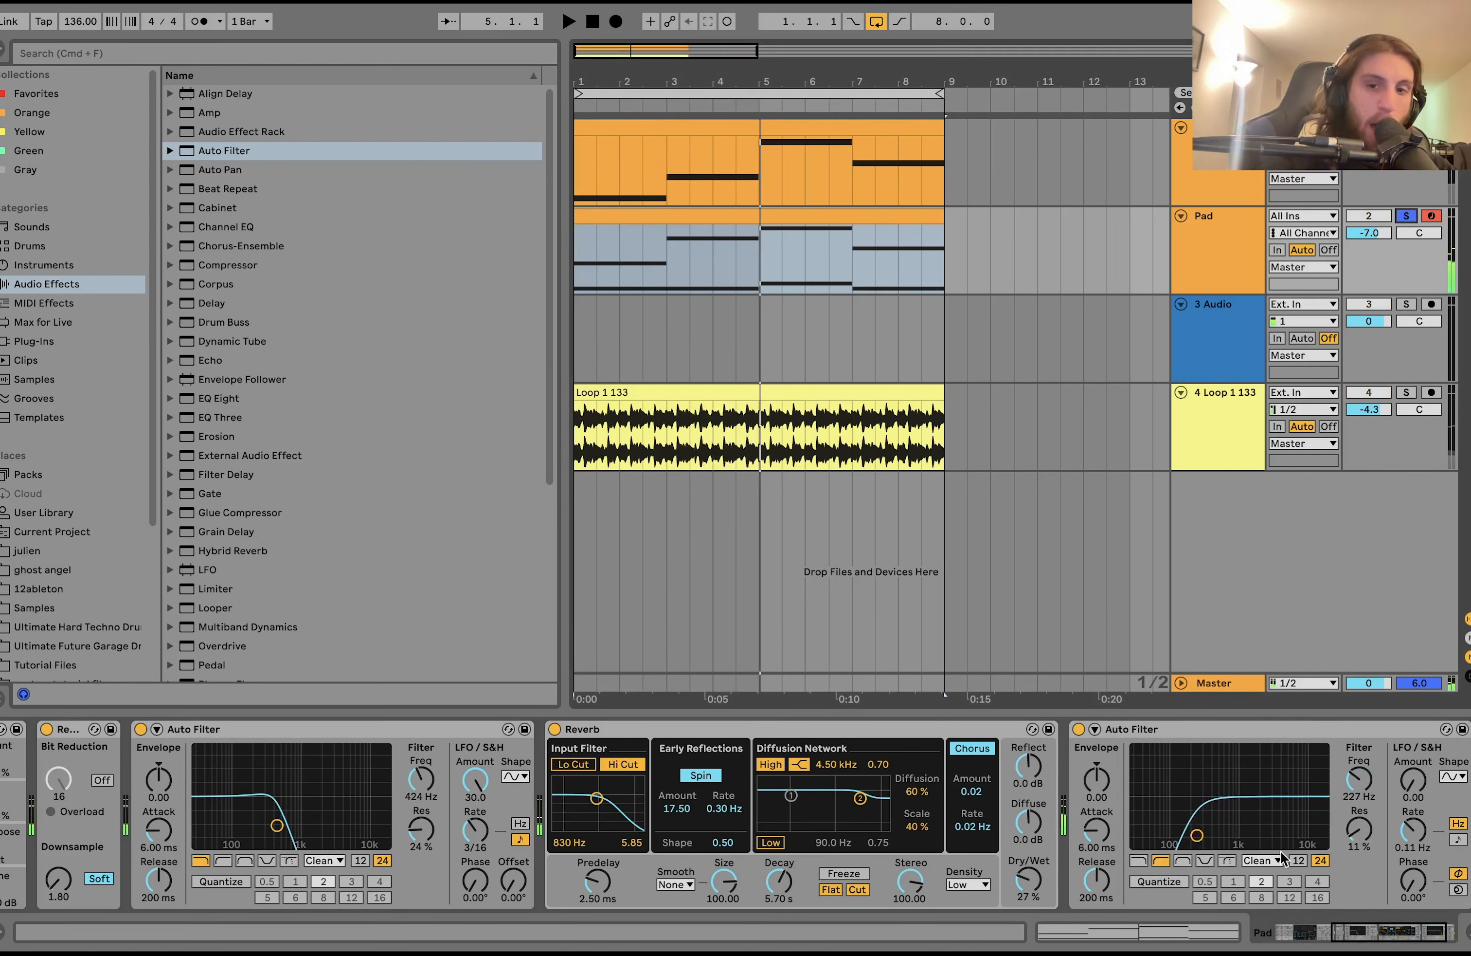
left_click(1408, 216)
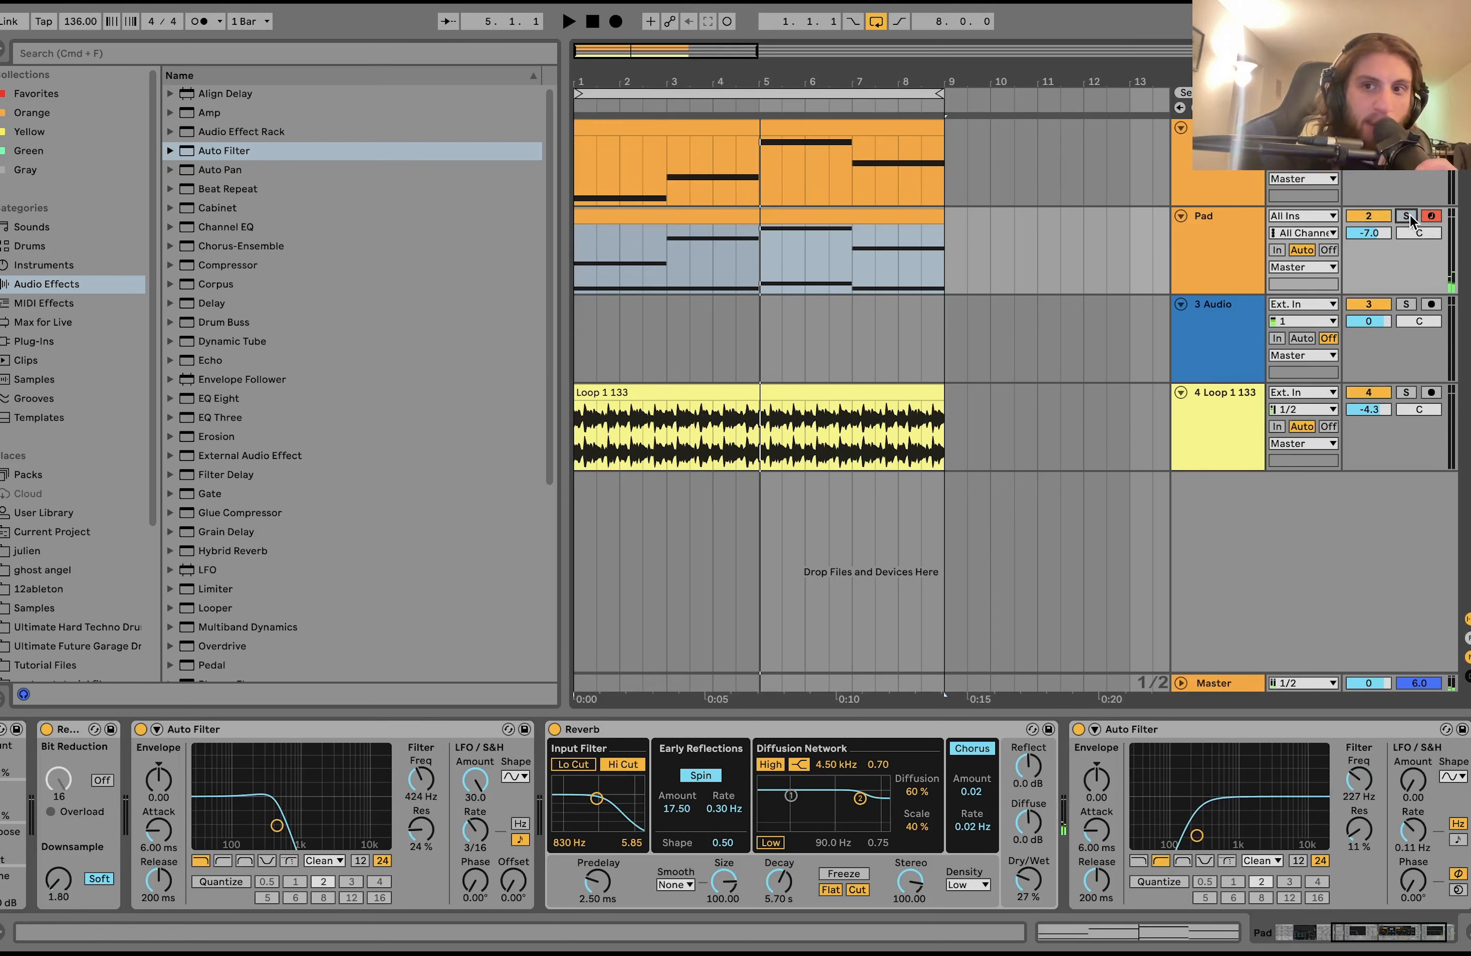
left_click(1229, 263)
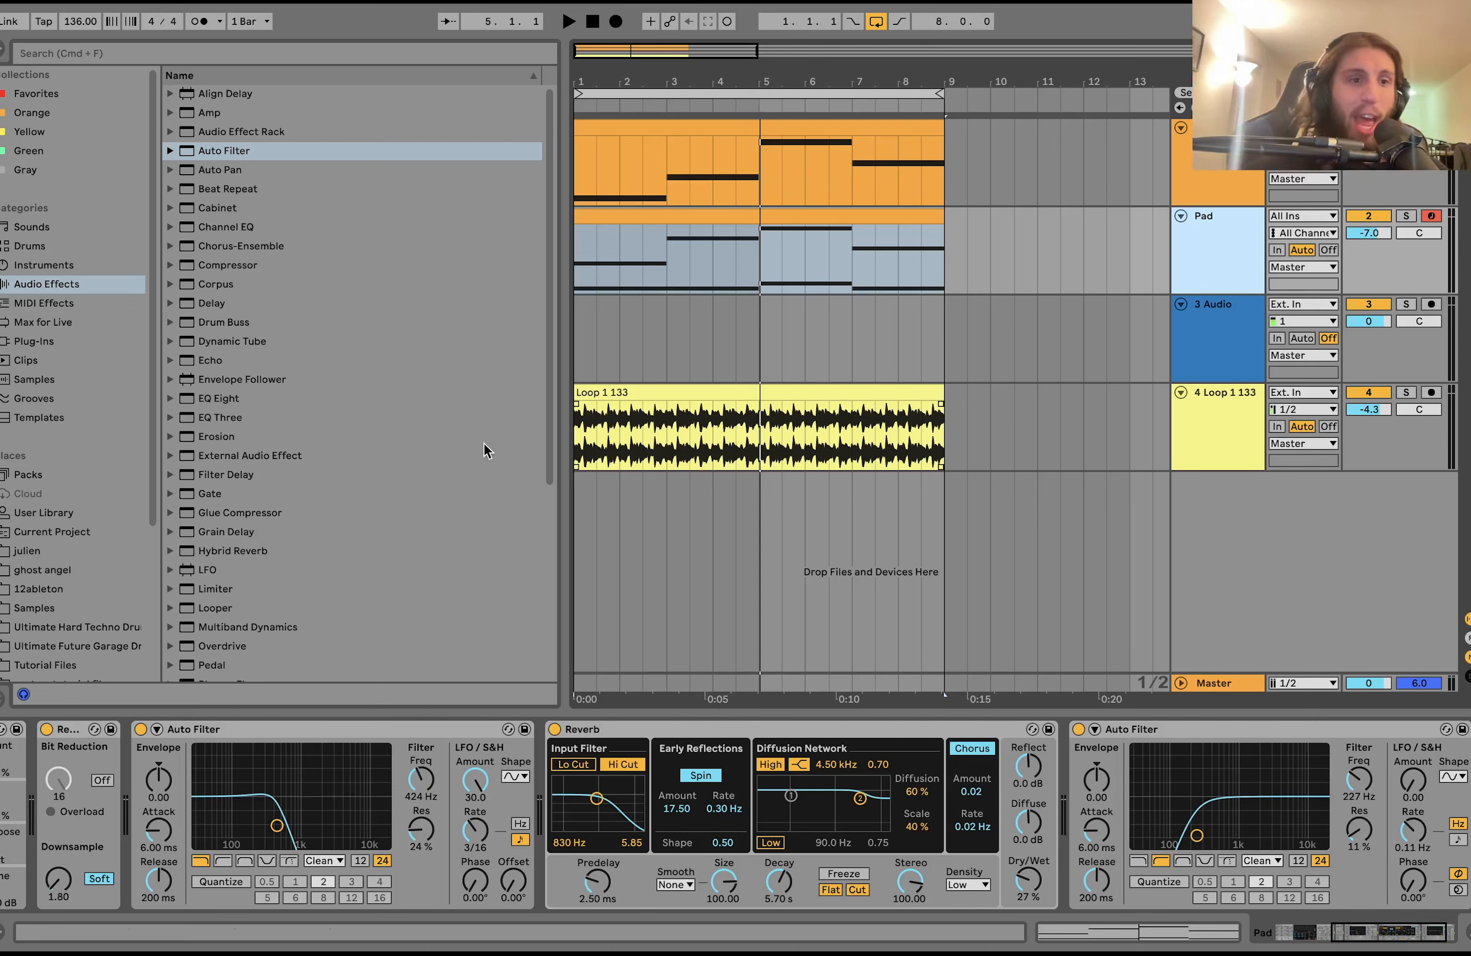
- Browse to the Synthloops folder in the Definitive Future Garage Sample Library
left_click(120, 646)
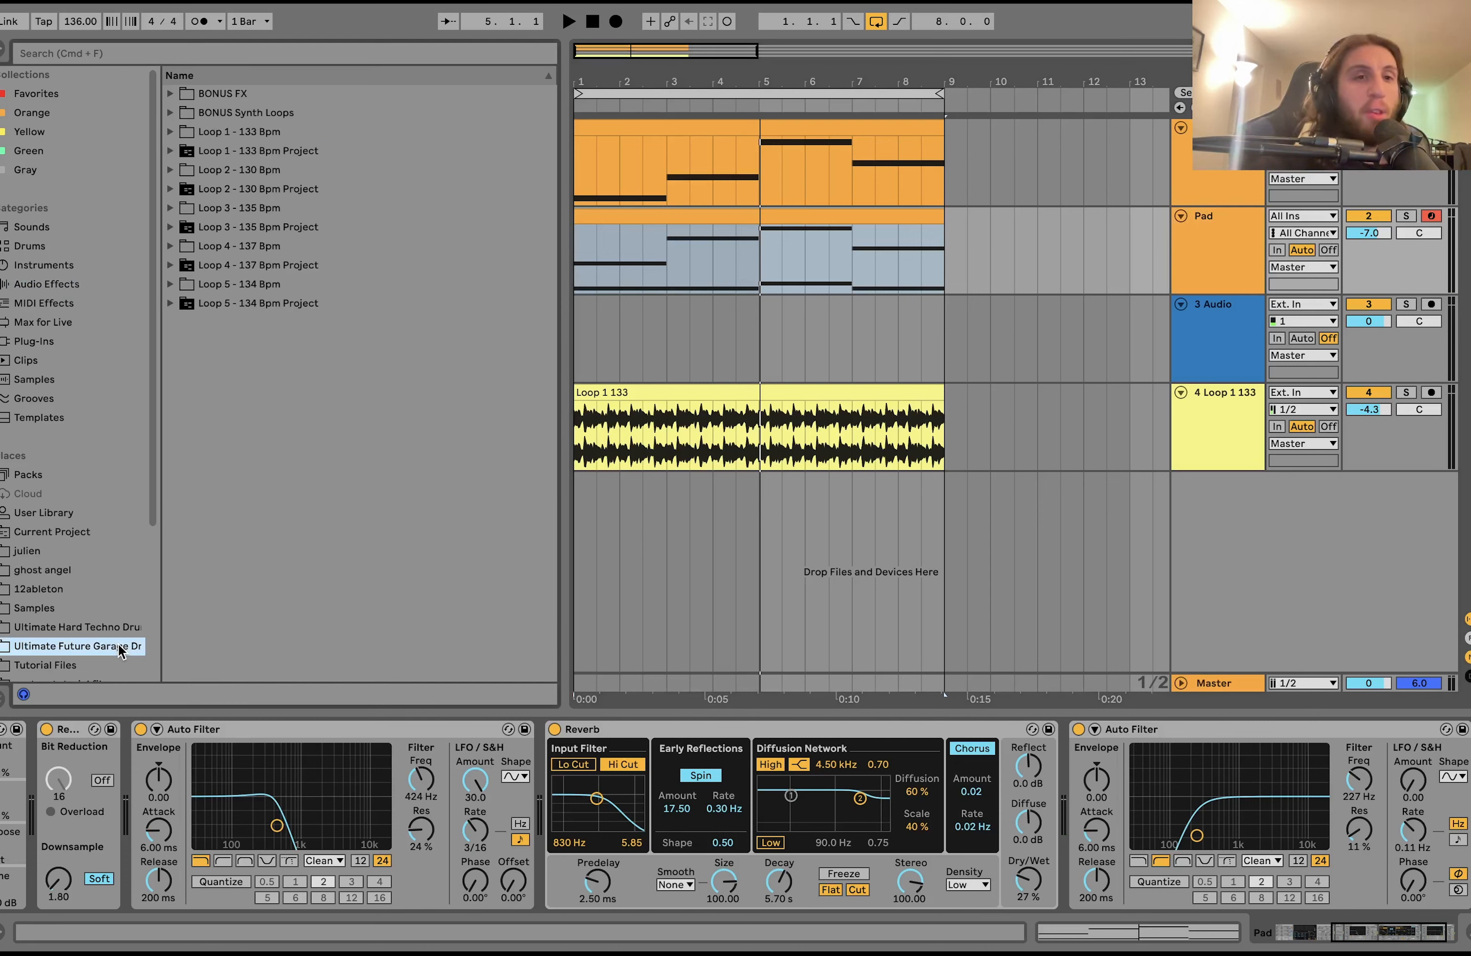
scroll(130, 645, "down", 5)
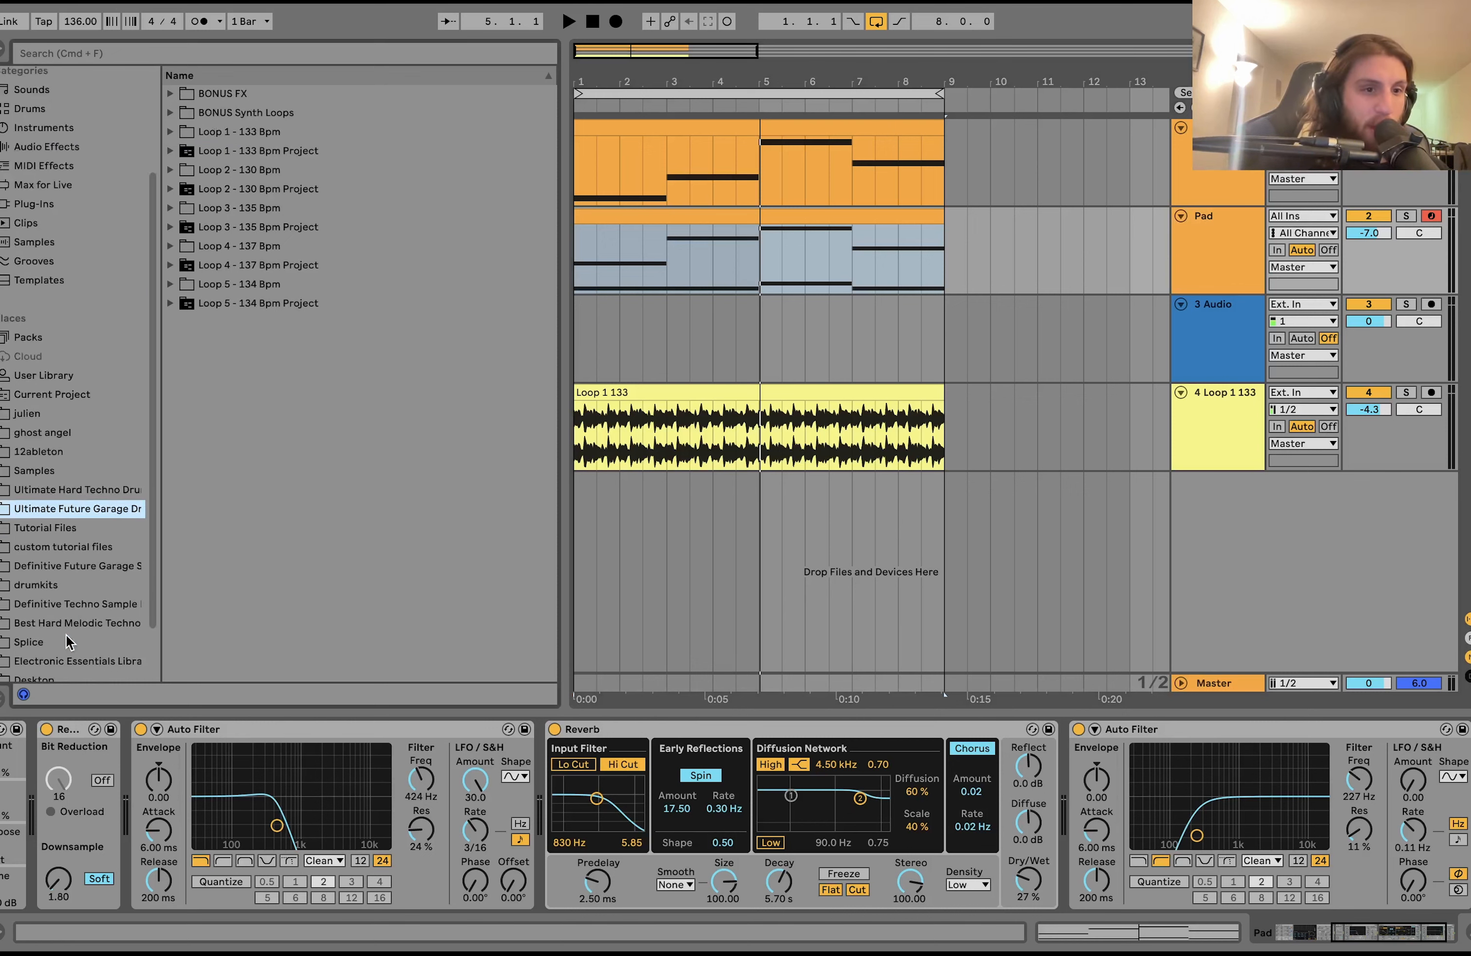
left_click(99, 501)
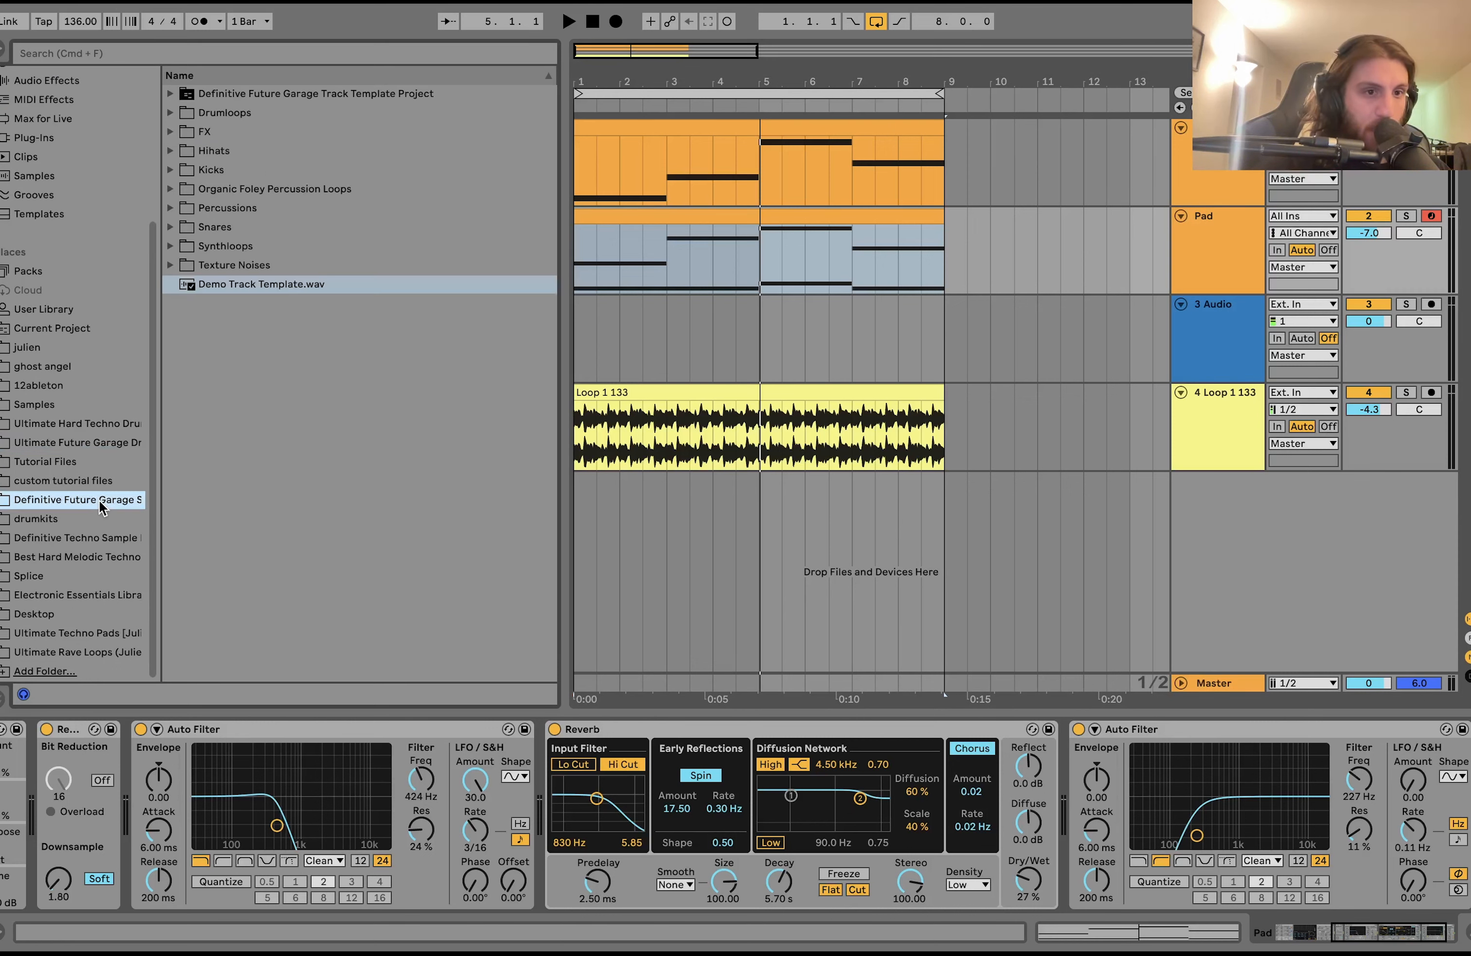
left_click(278, 150)
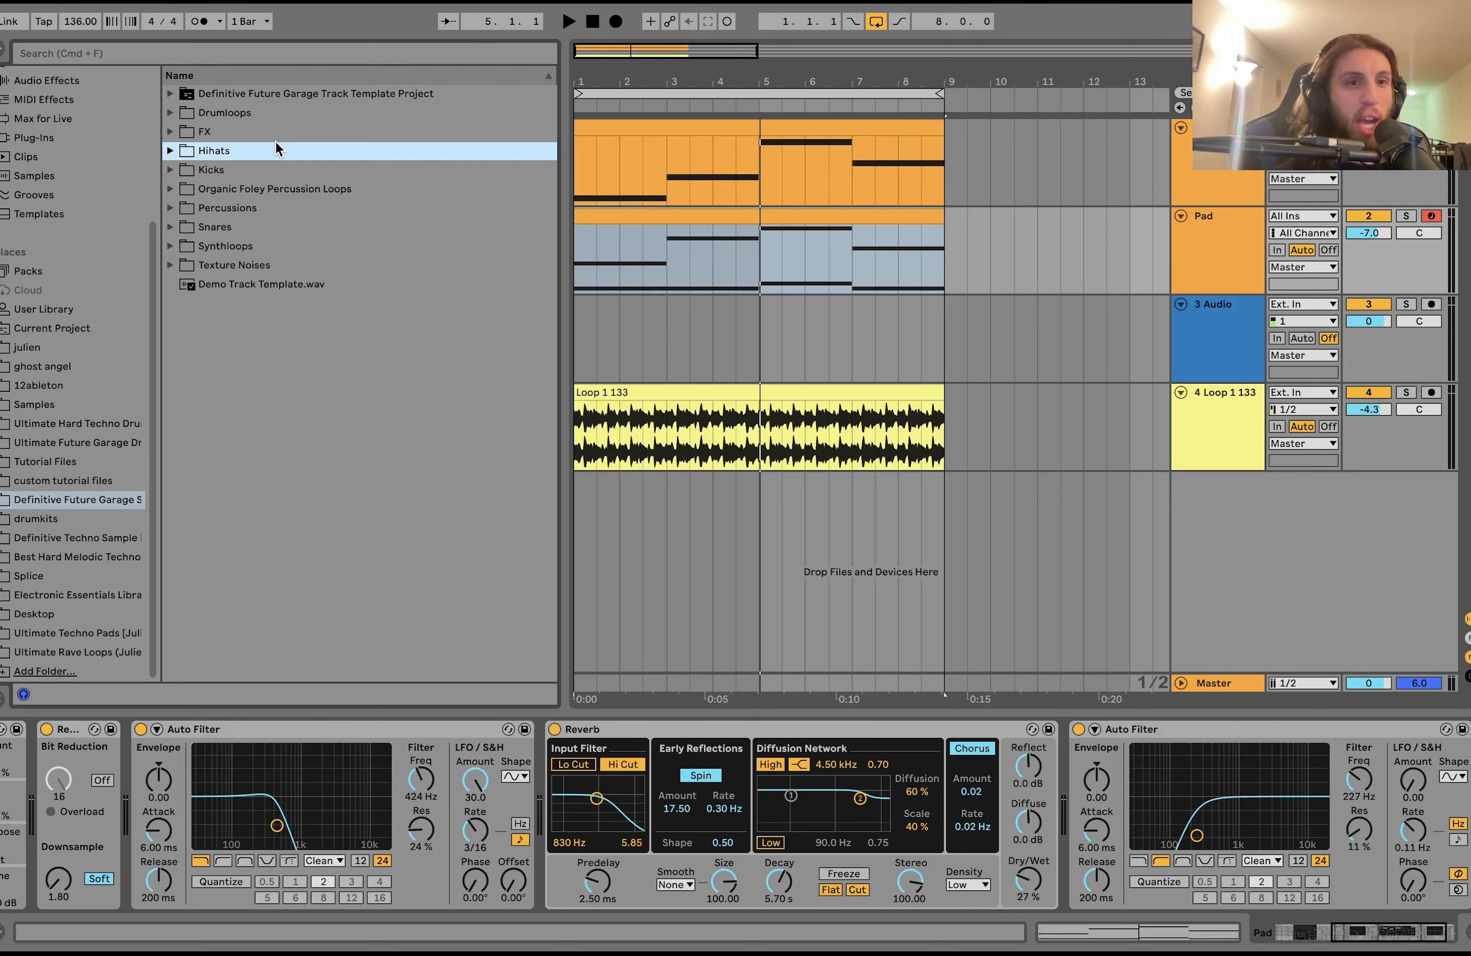
left_click(171, 246)
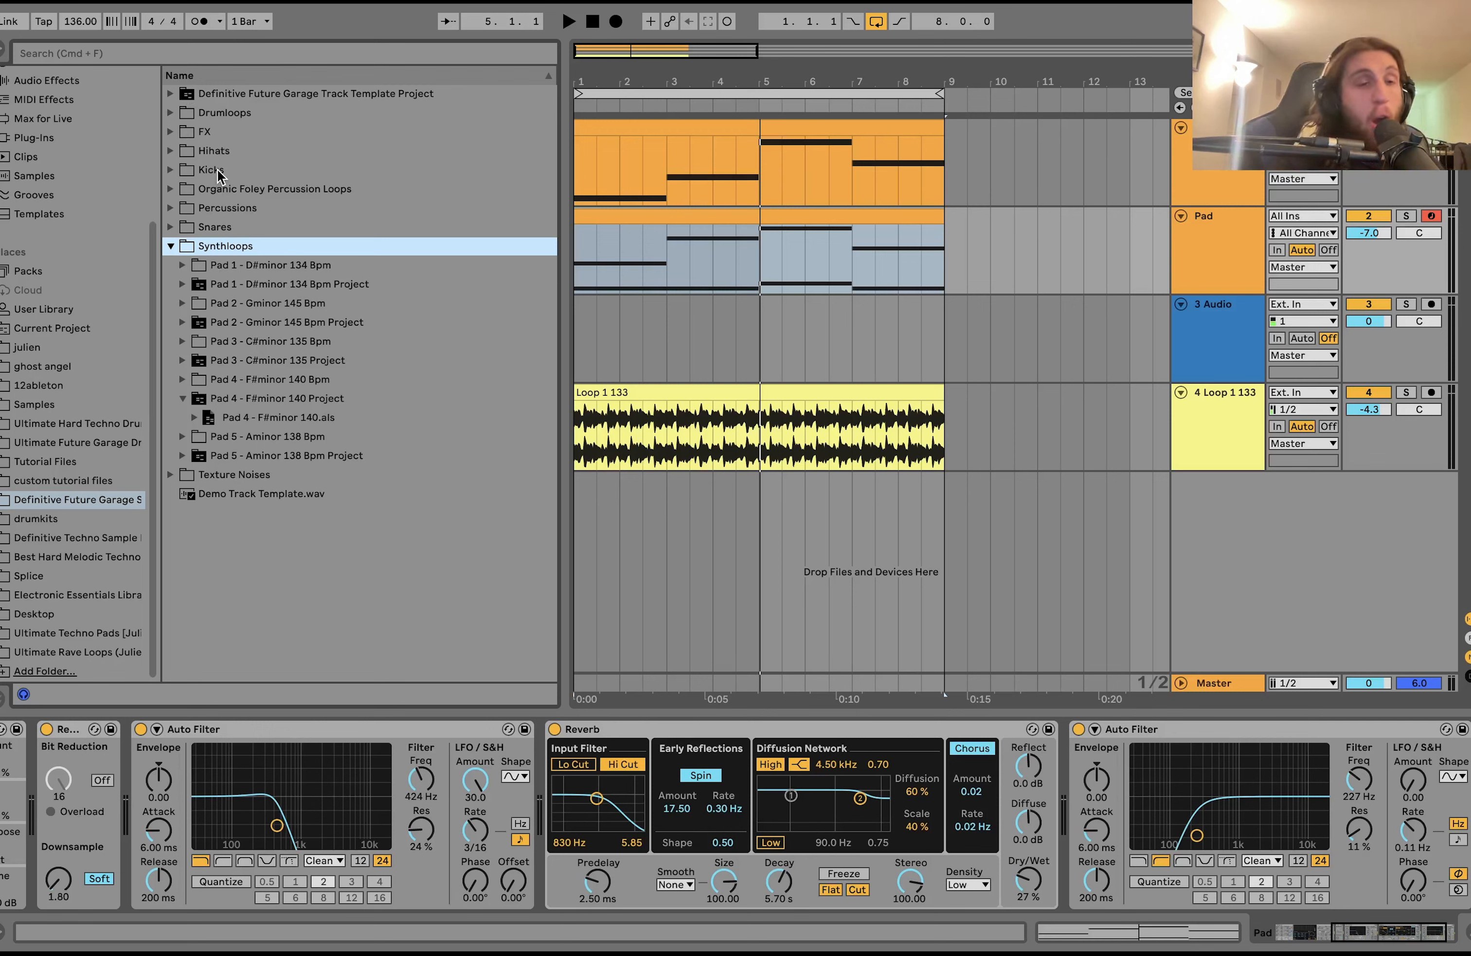
- Preview Pad 1 Pad.wav from the Pad 1 - D#minor 134 Bpm folder and place it at bar 1 of audio track 3
left_click(183, 265)
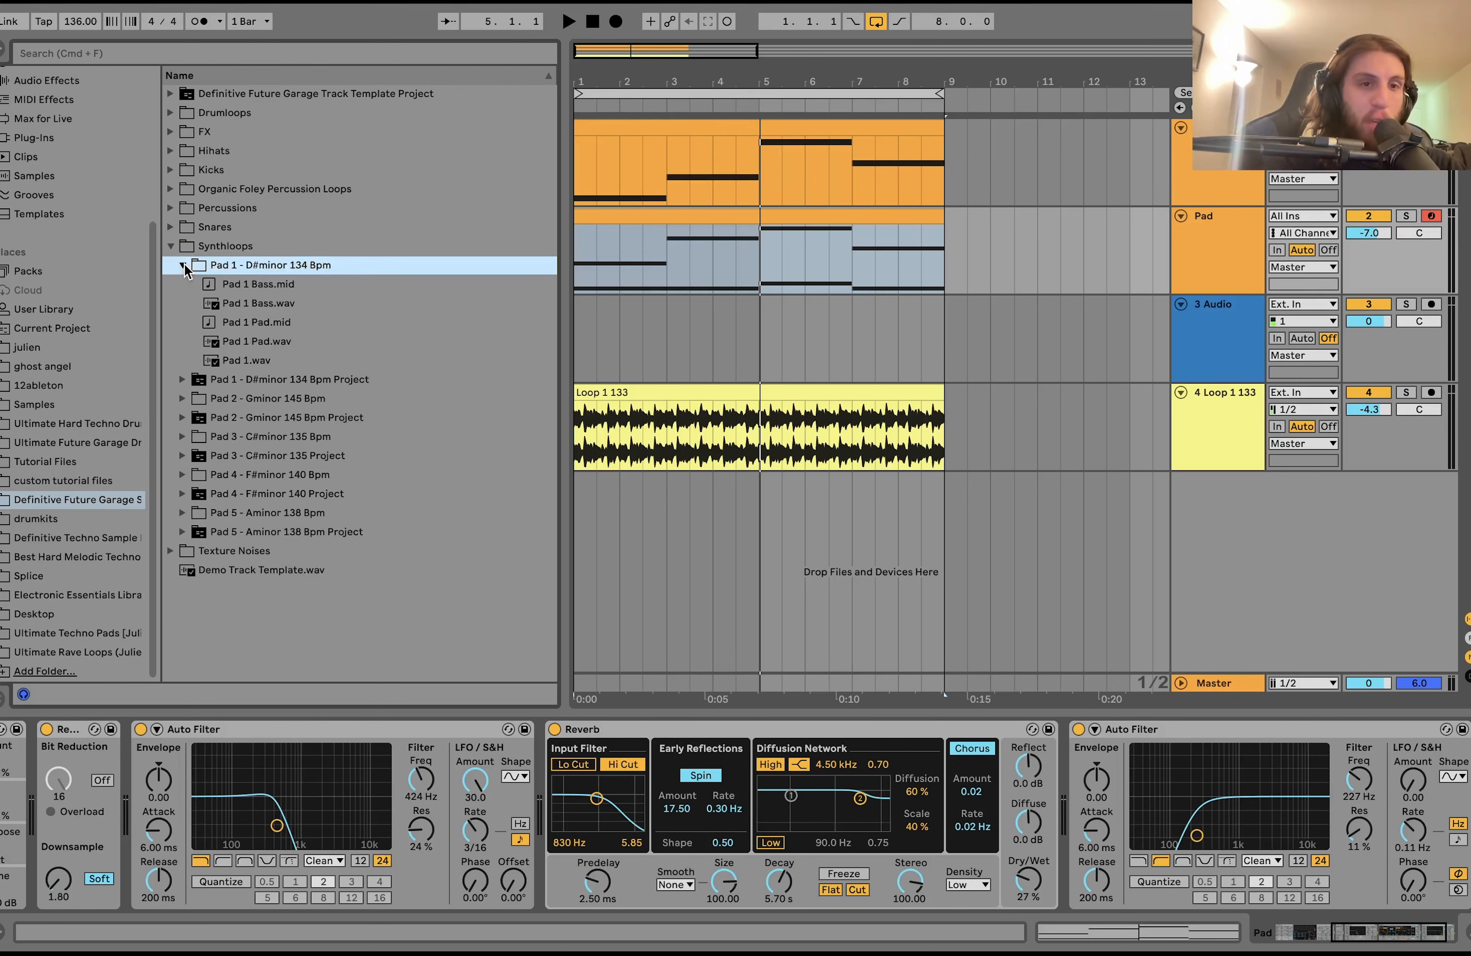
left_click(237, 347)
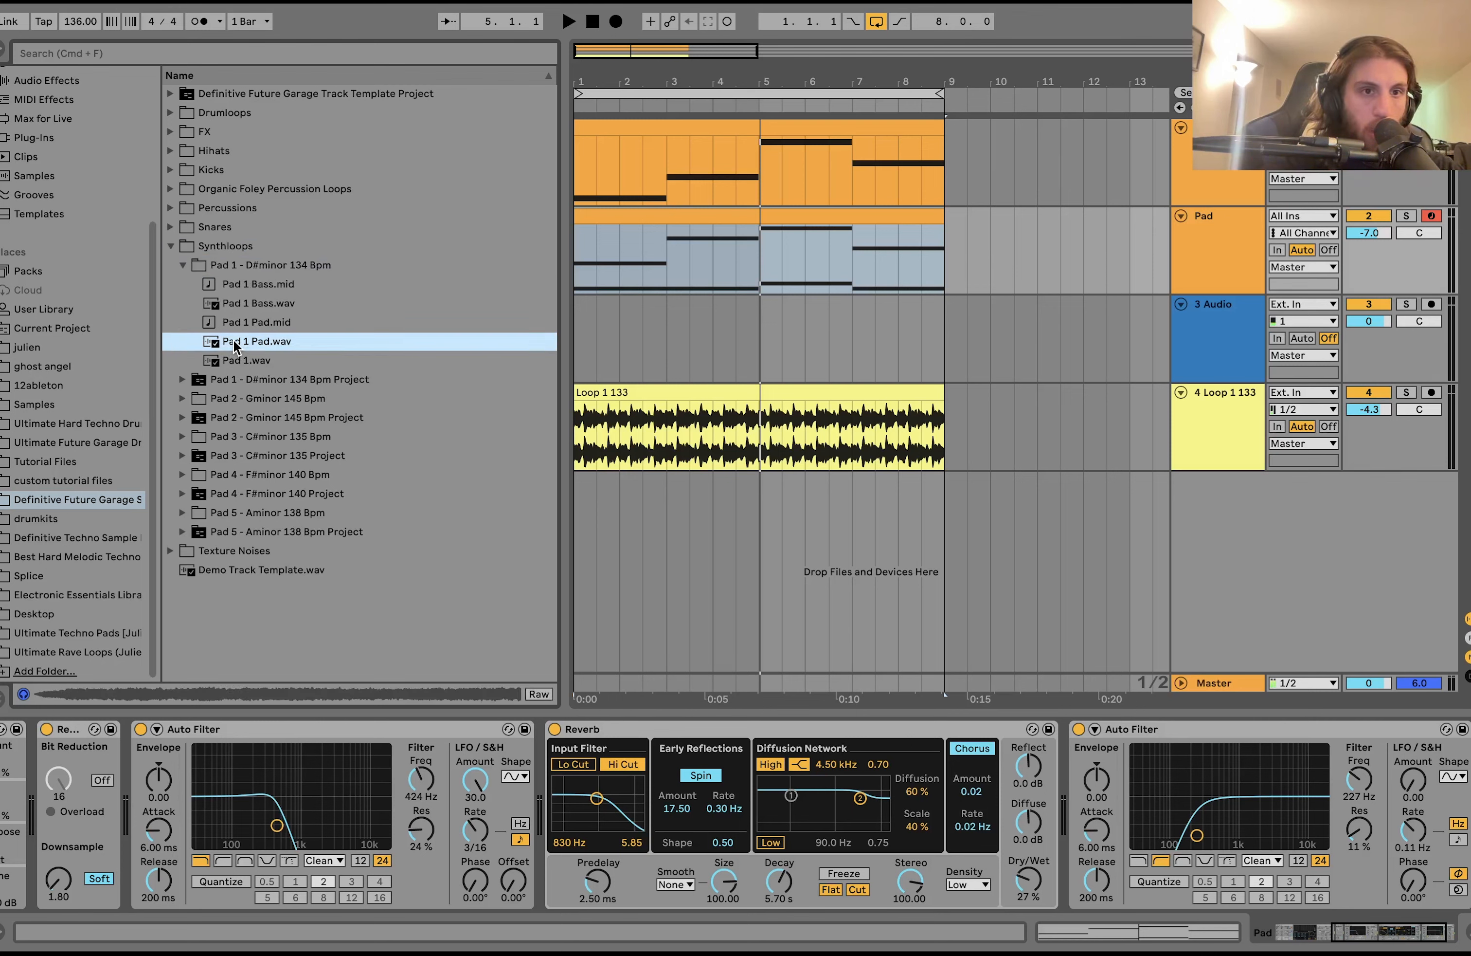
left_click_drag(236, 347, 578, 345)
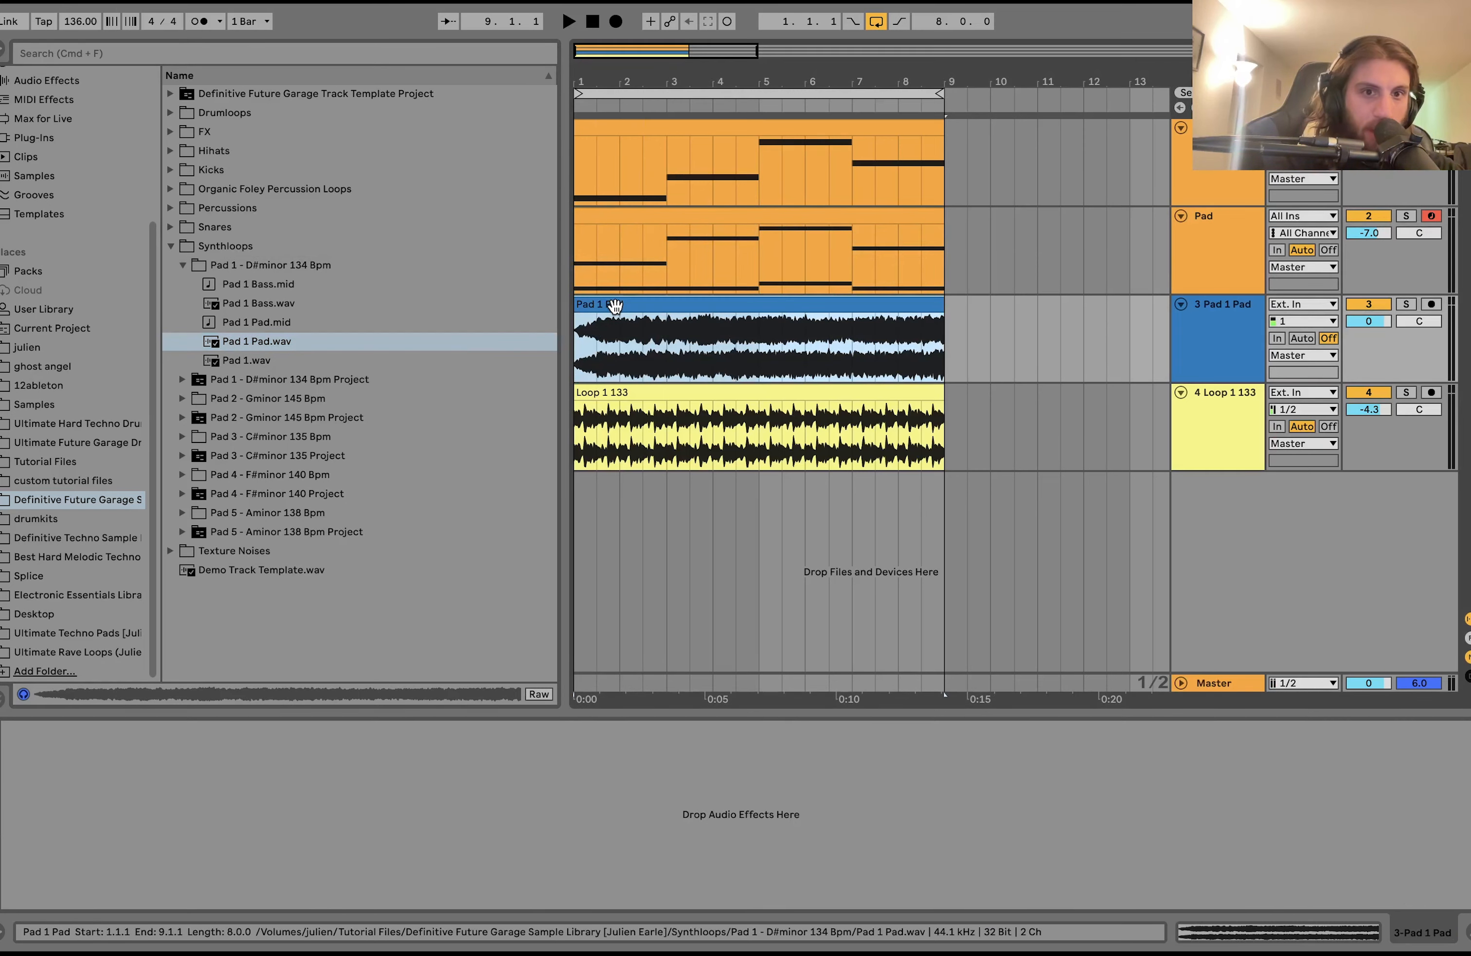
- Transpose the Pad 1 Pad clip up 5 semitones and set its track volume to -13.9 dB, playing the mix
double_click(578, 345)
scroll(338, 248, "down", 3)
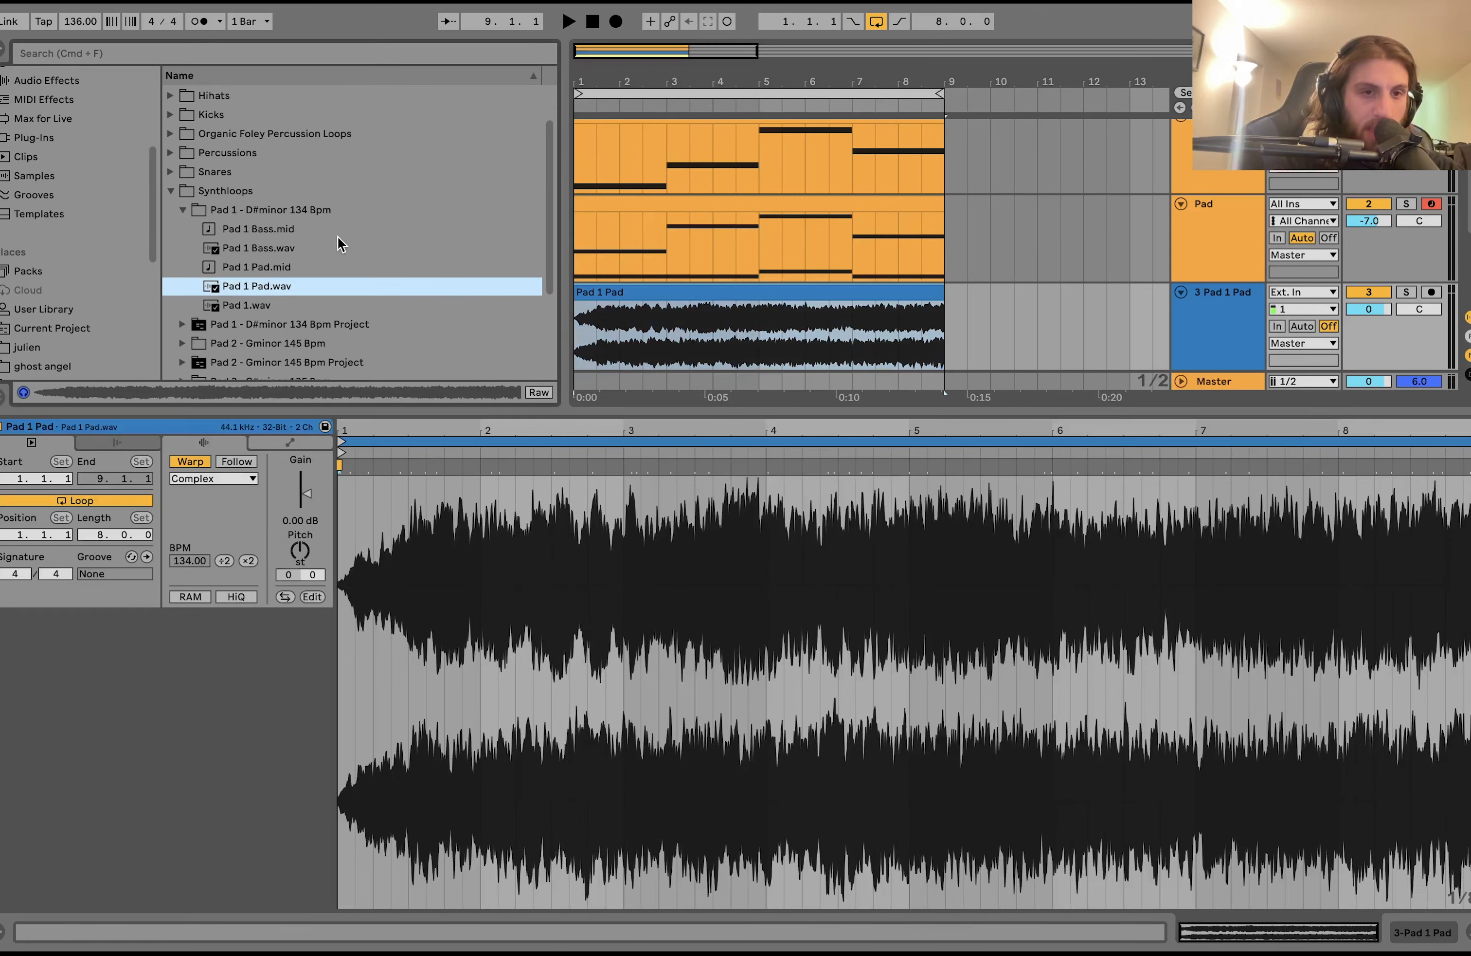
left_click(301, 558)
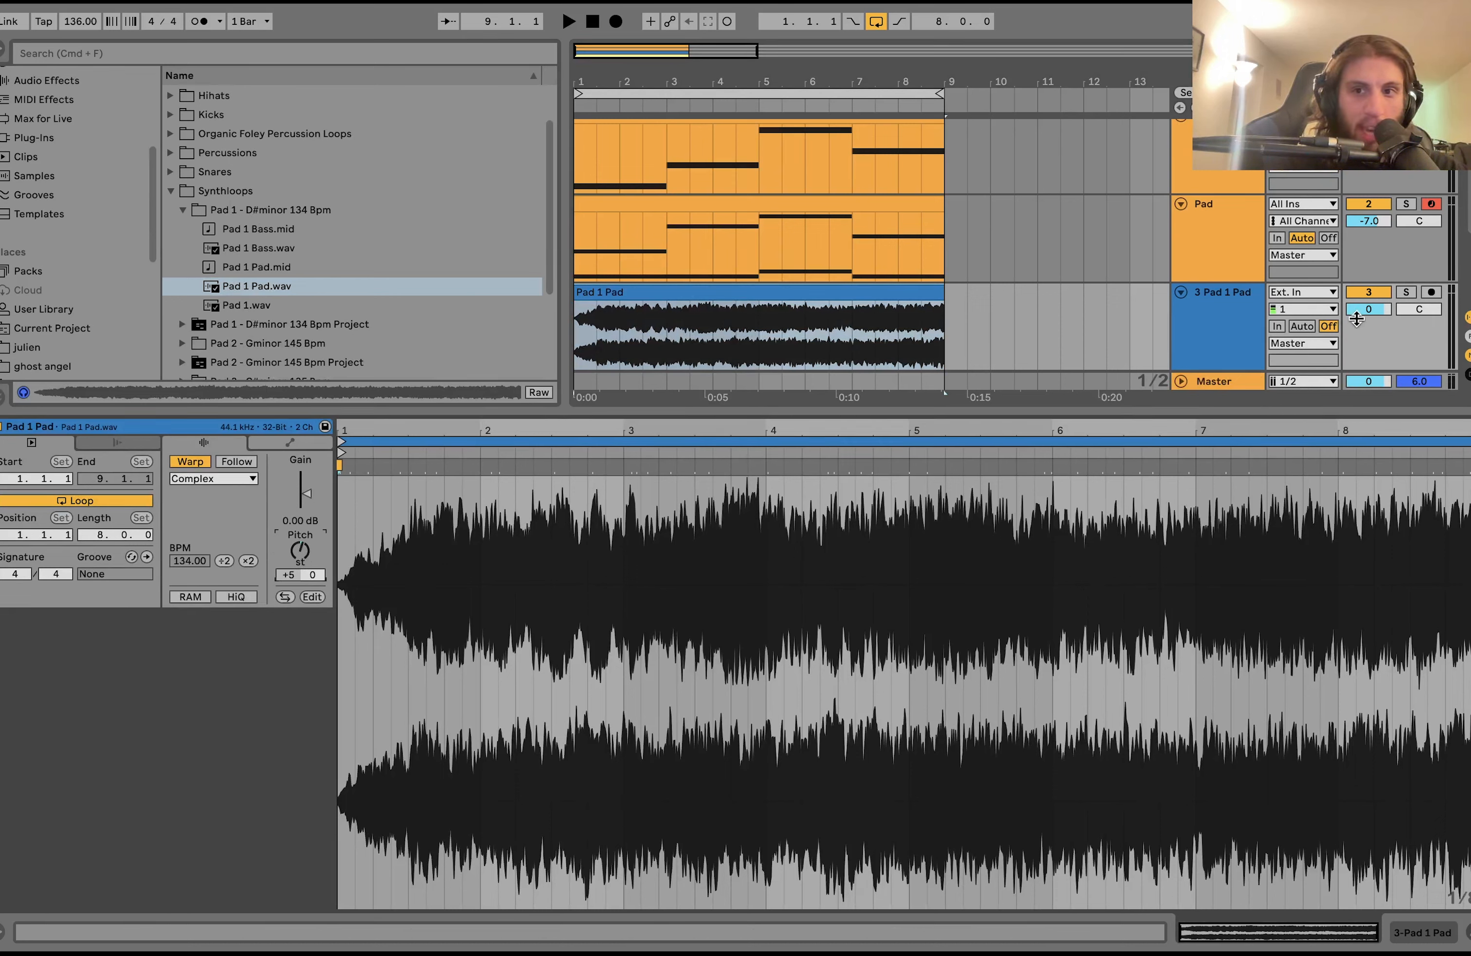
left_click_drag(1357, 318, 1357, 338)
key("space")
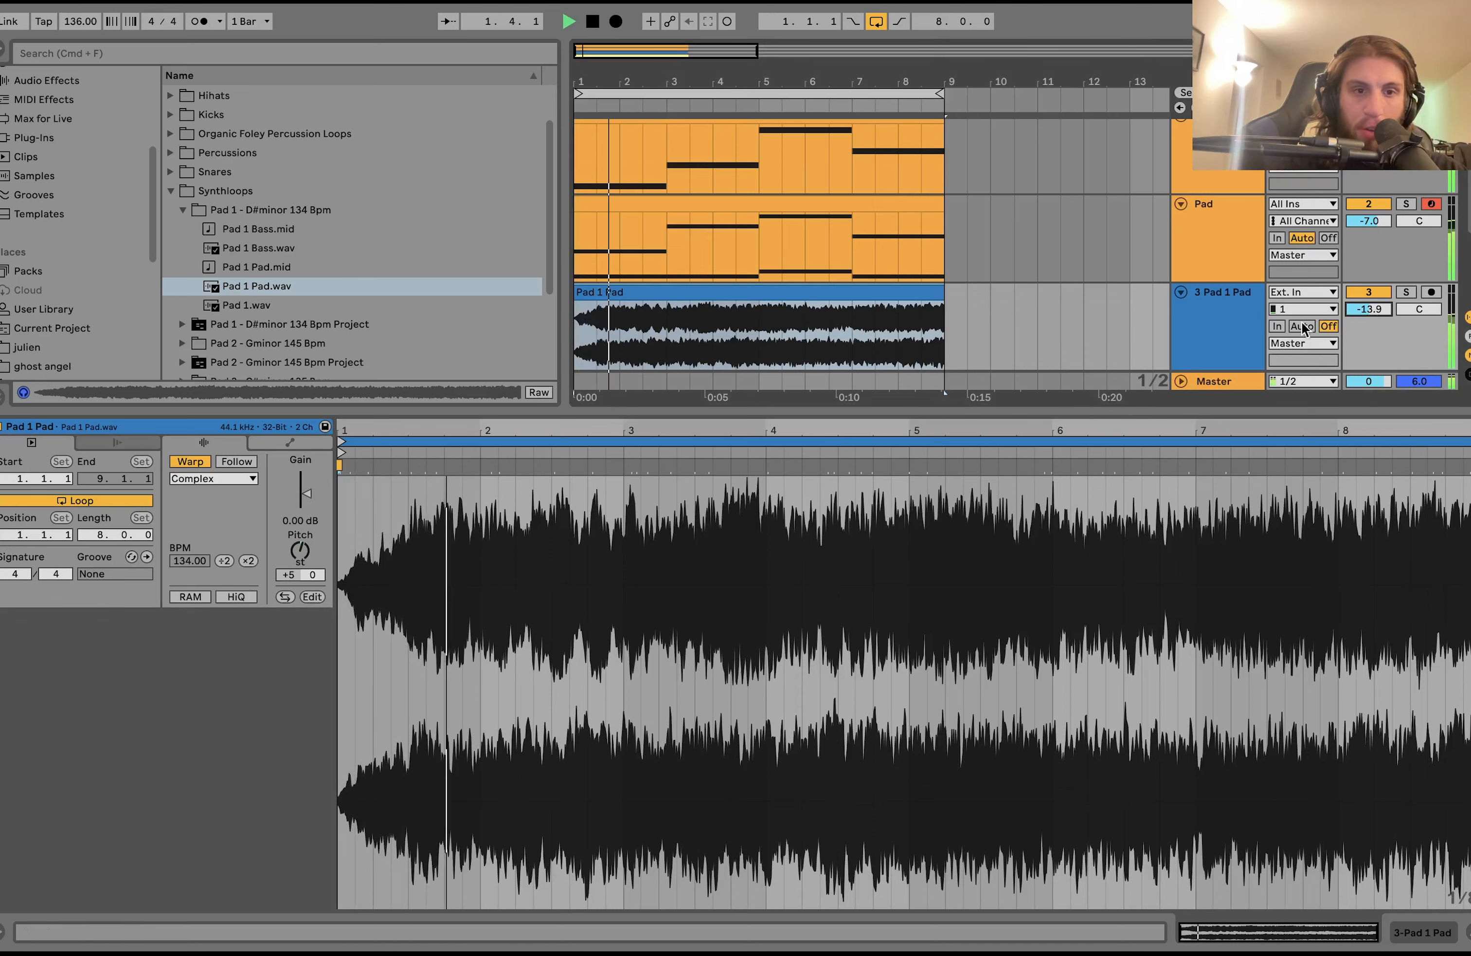
- Stop playback, insert a new audio track below the Pad 1 Pad track and move its clip there at bar 1
left_click(298, 553)
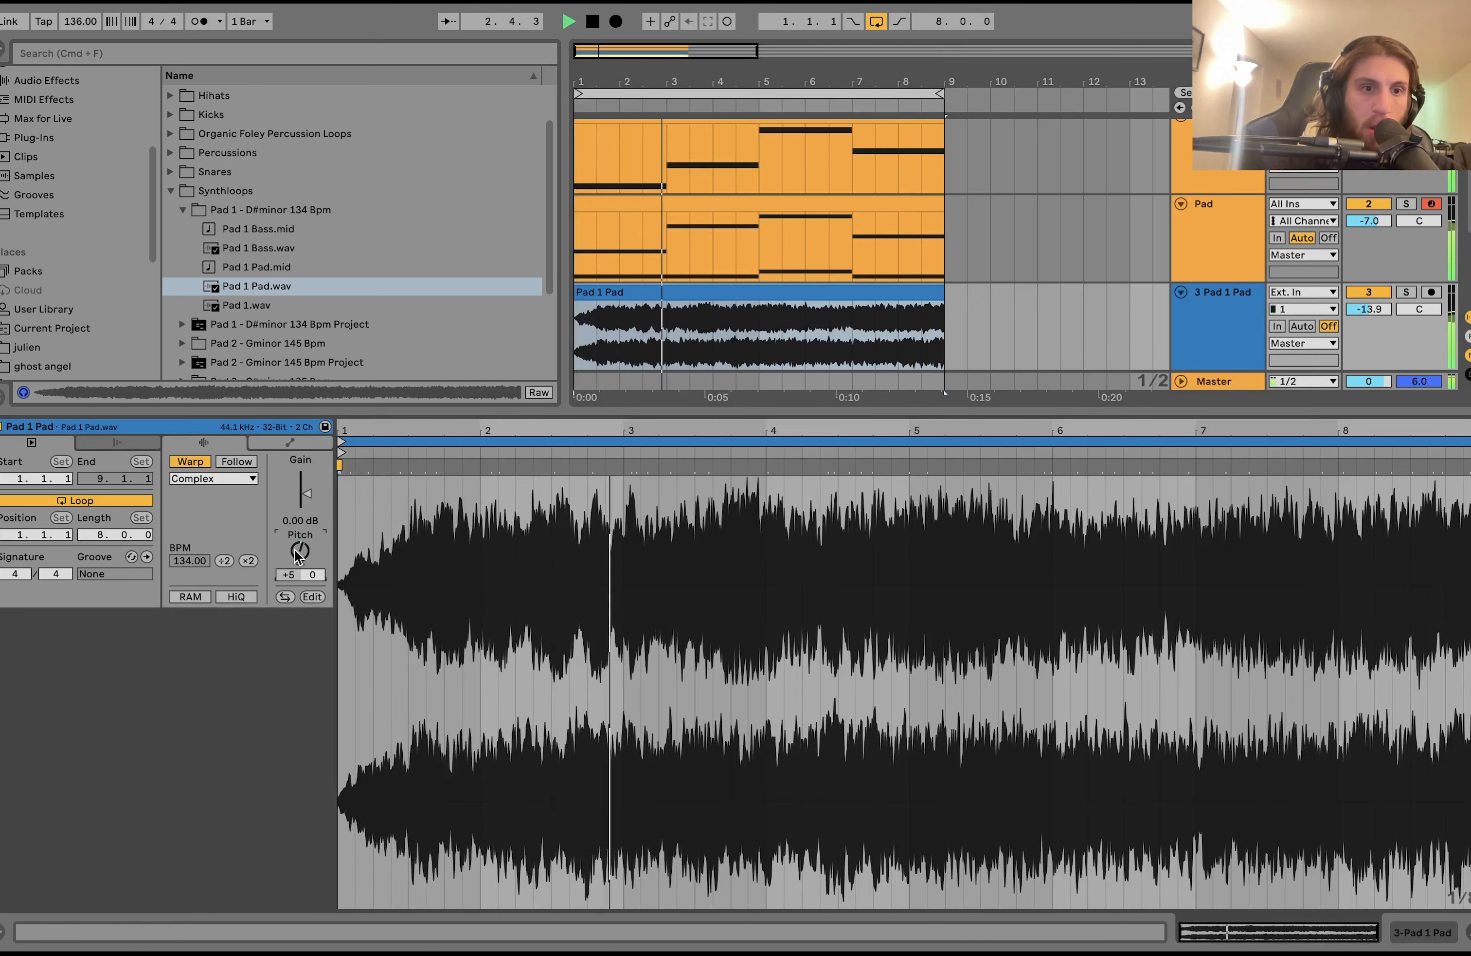
double_click(1230, 315)
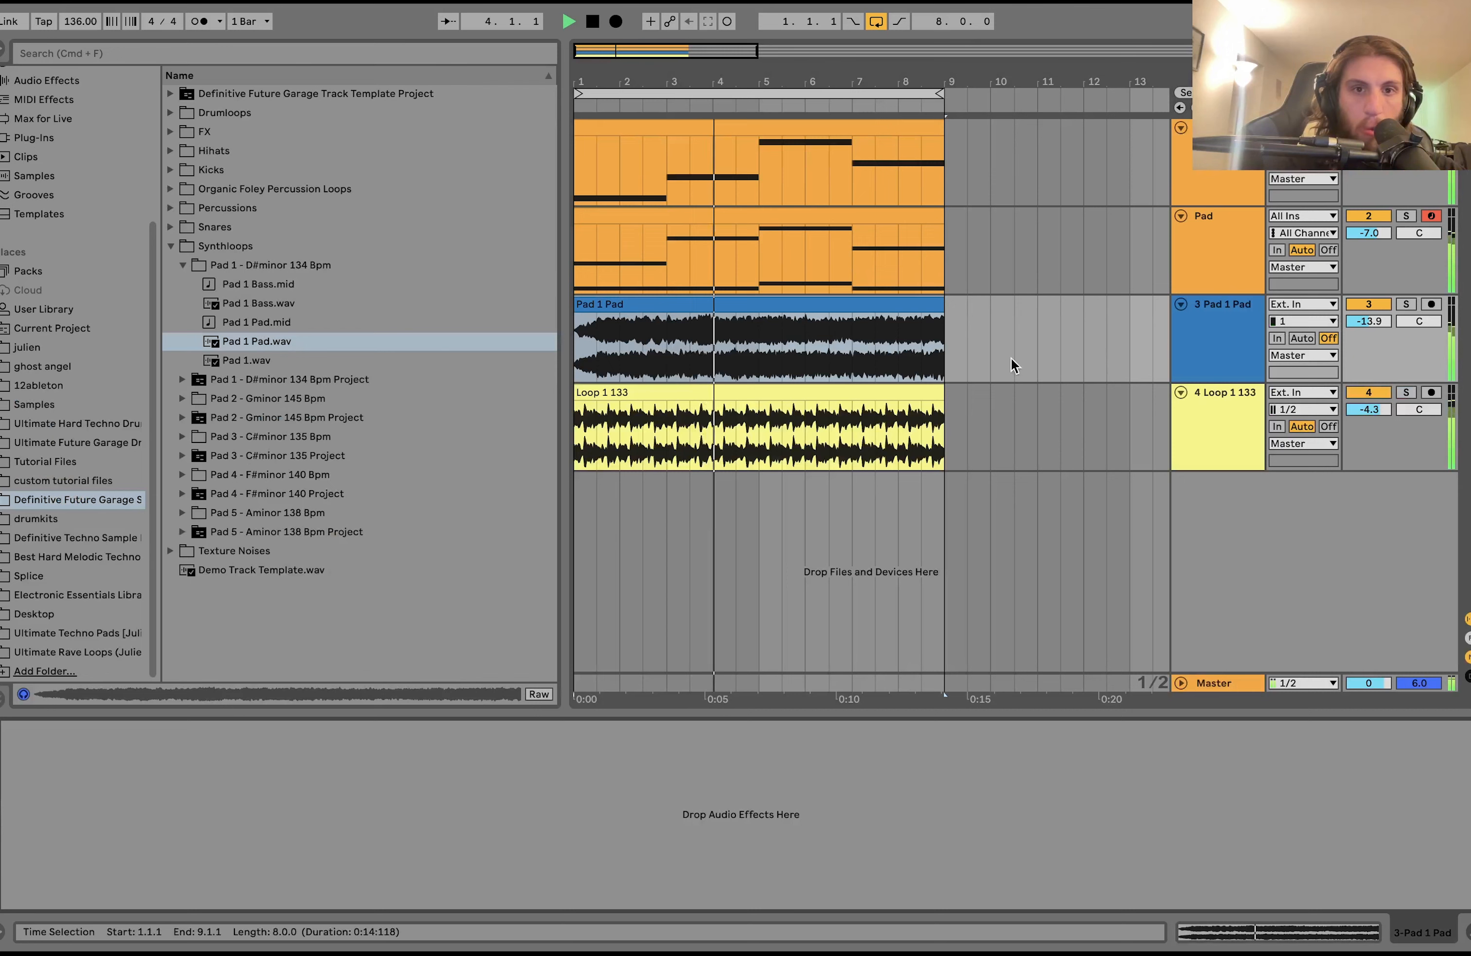
key("space")
scroll(711, 347, "up", 3)
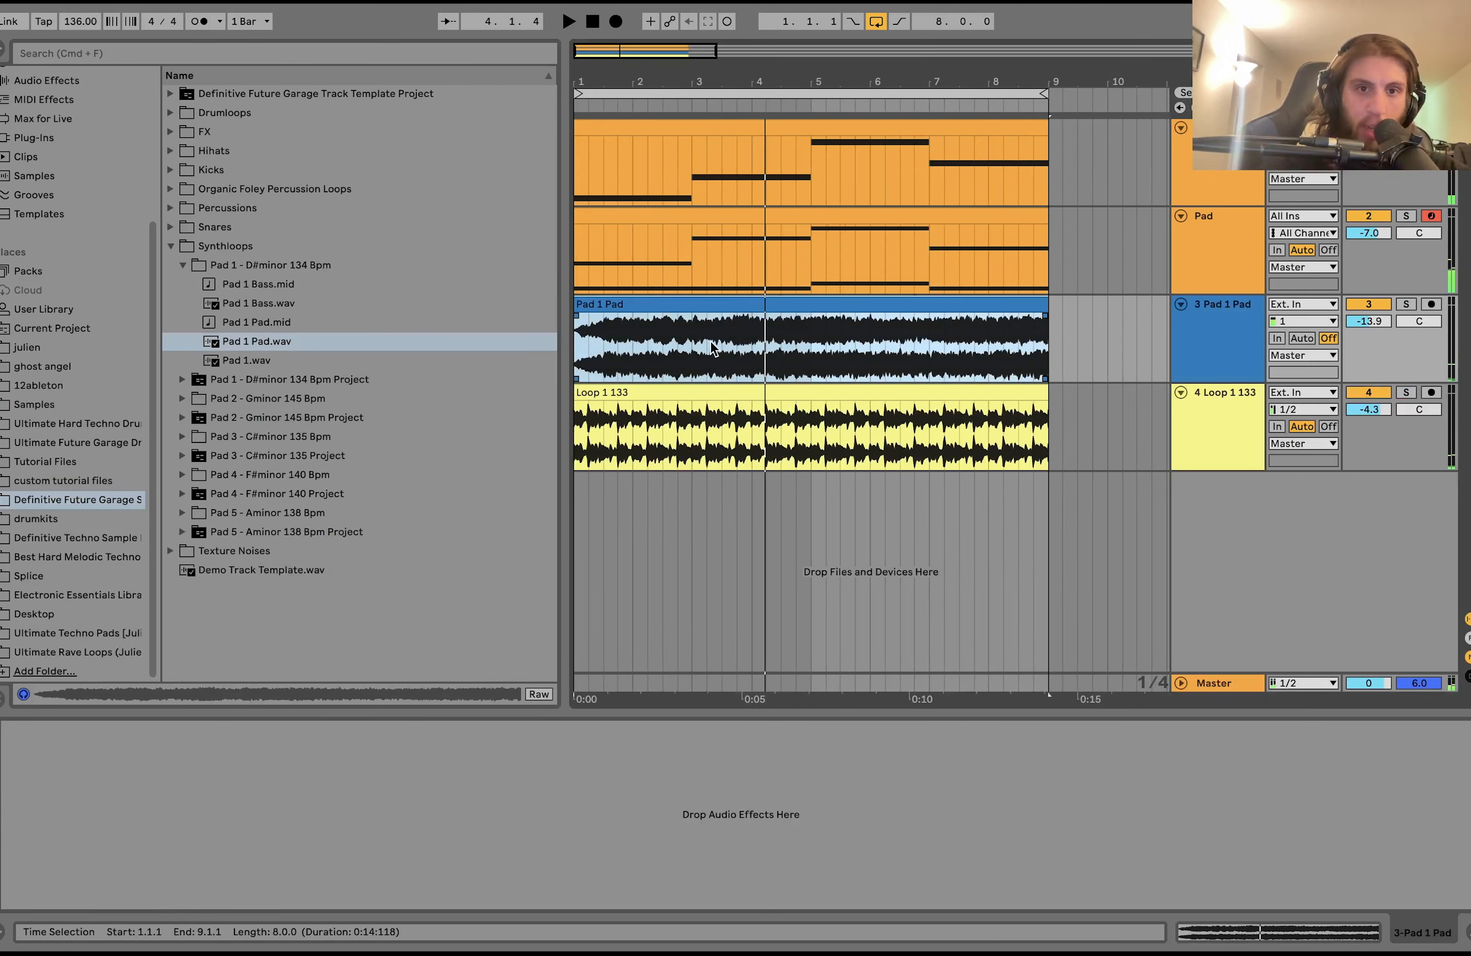
key("super+t")
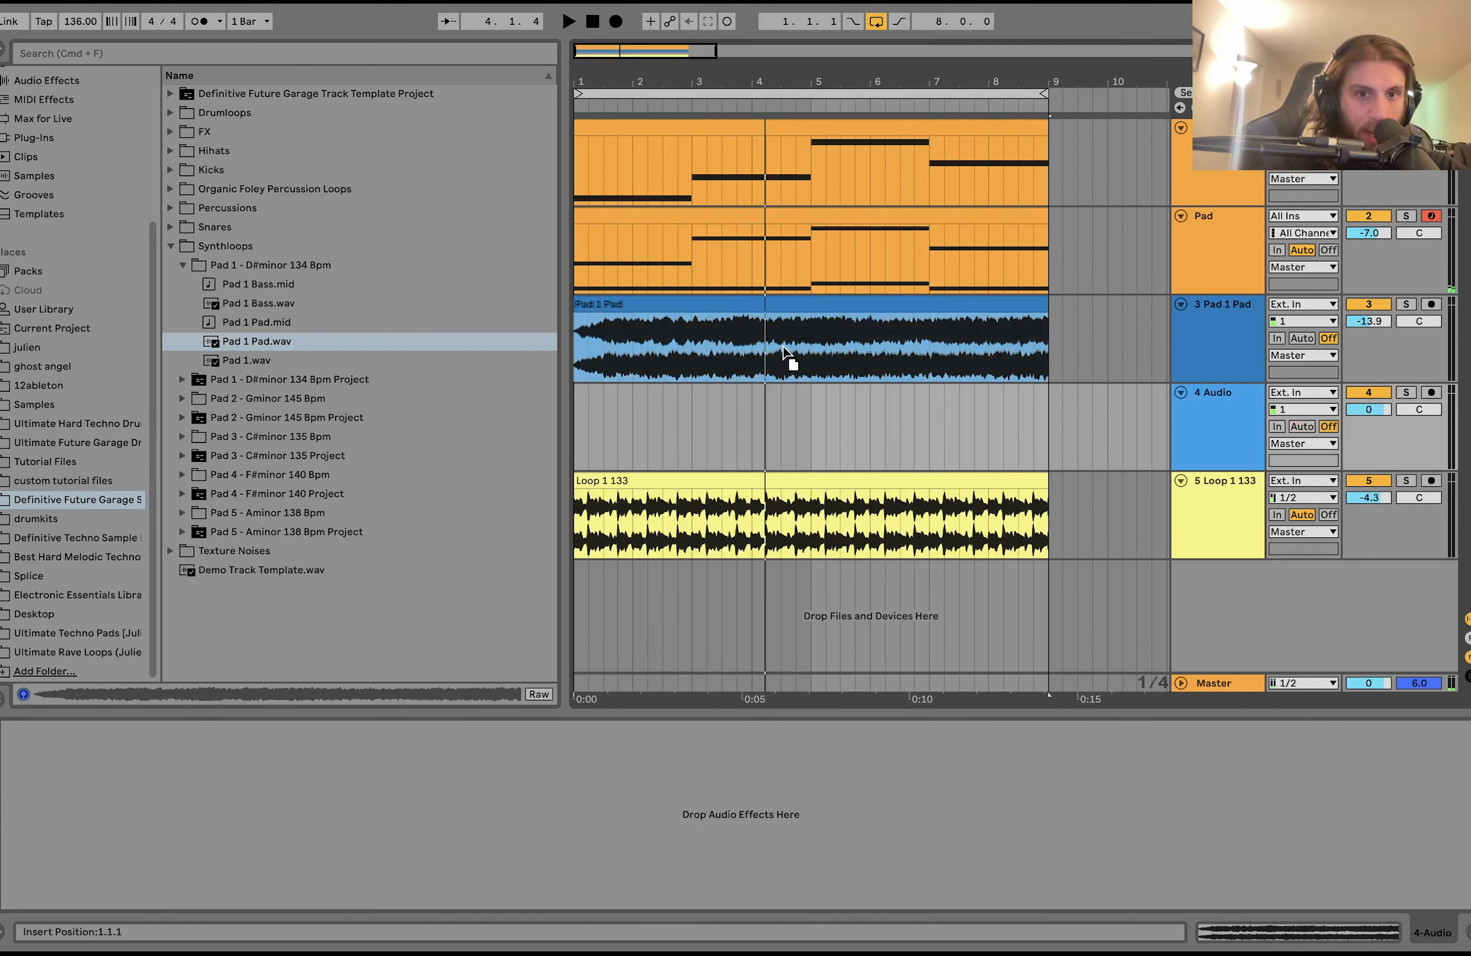
left_click_drag(783, 351, 790, 404)
left_click(1369, 393)
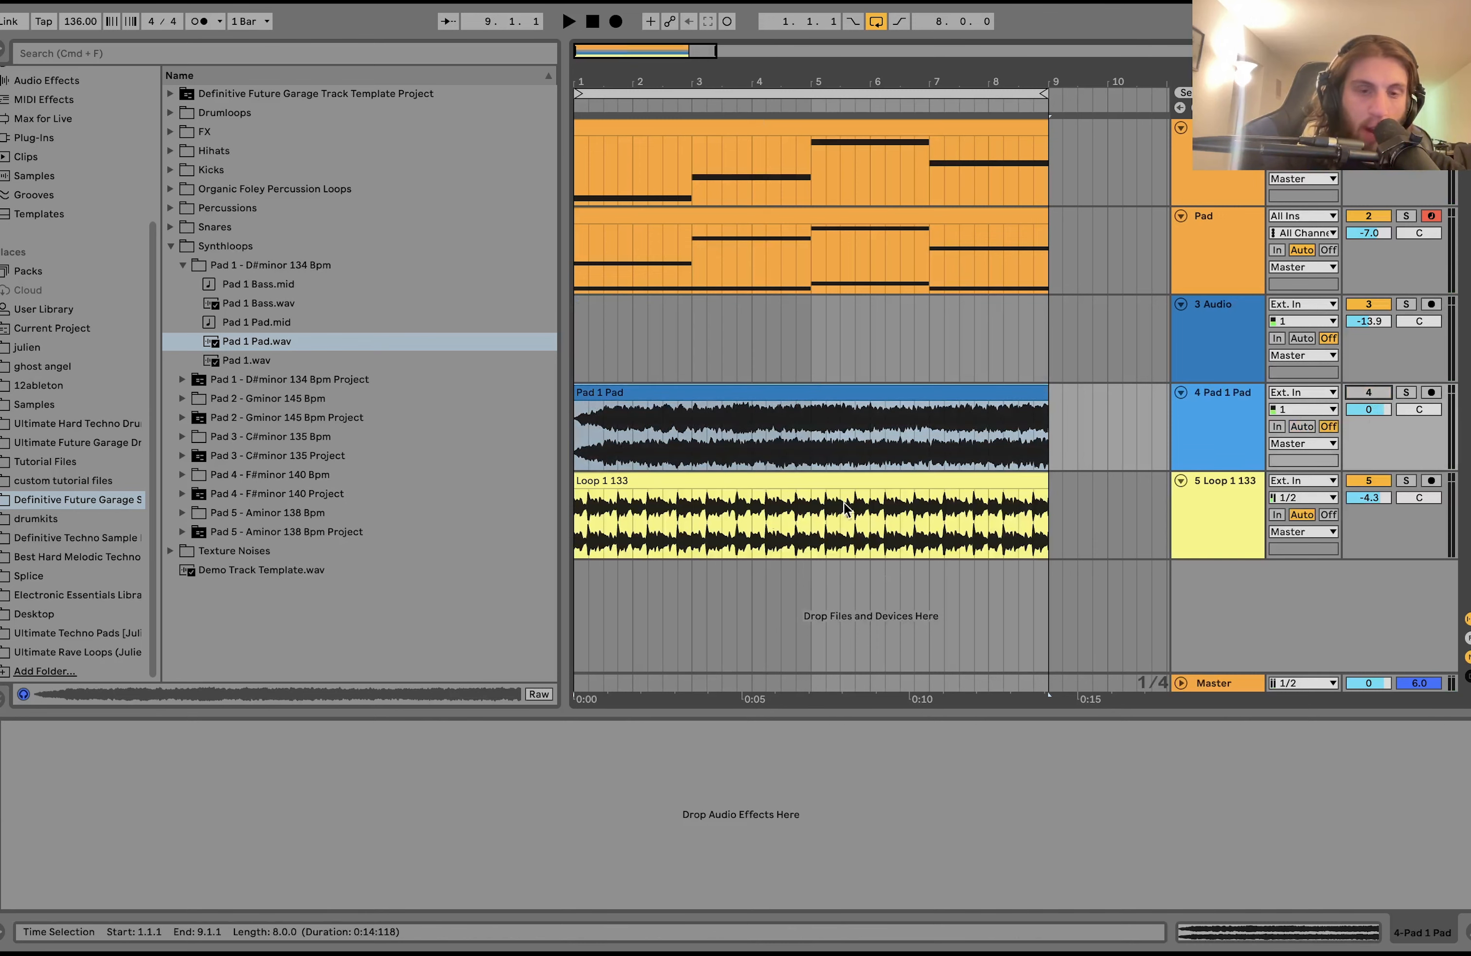
key("plus")
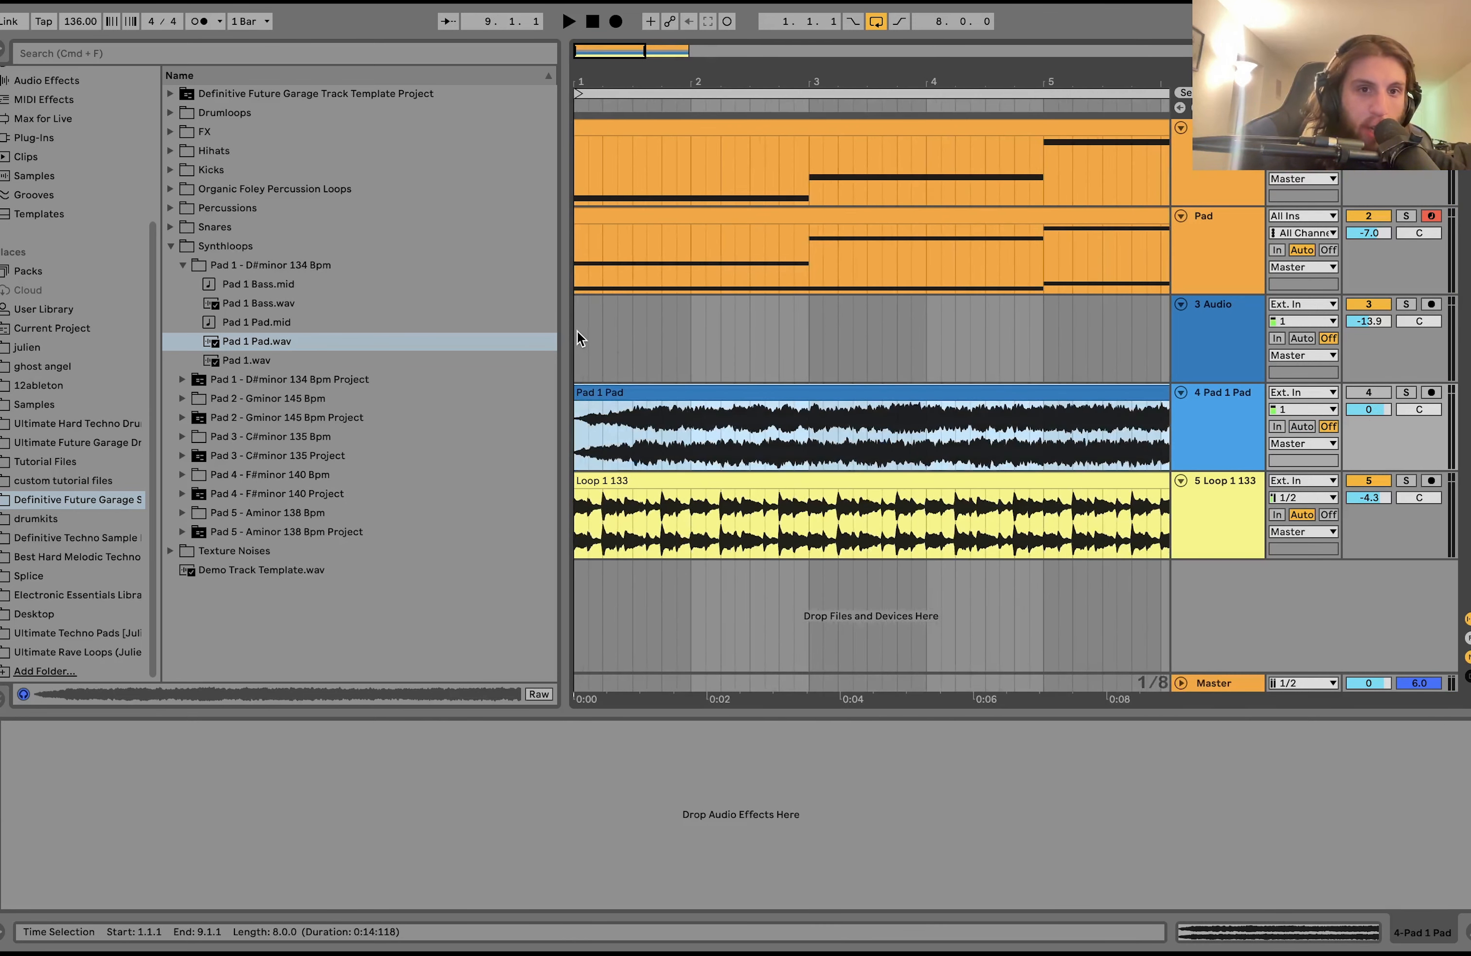
left_click(577, 335)
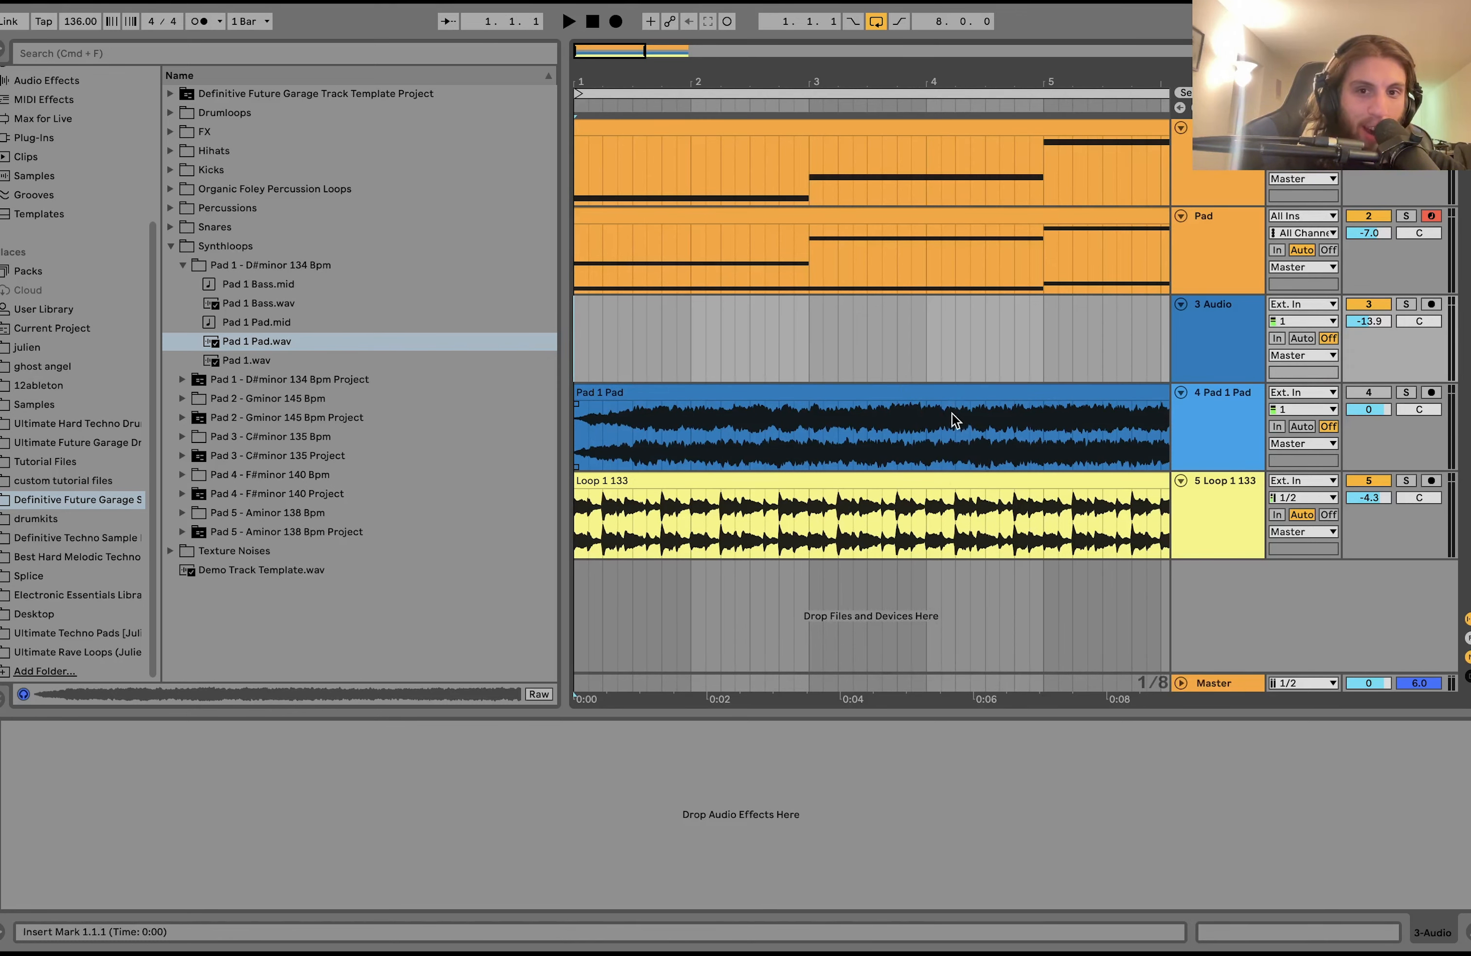
left_click(1380, 390)
- Transpose the Pad 1 Pad clip to +17 semitones and set its warp mode to Texture with a grain size of 191.63
double_click(1044, 391)
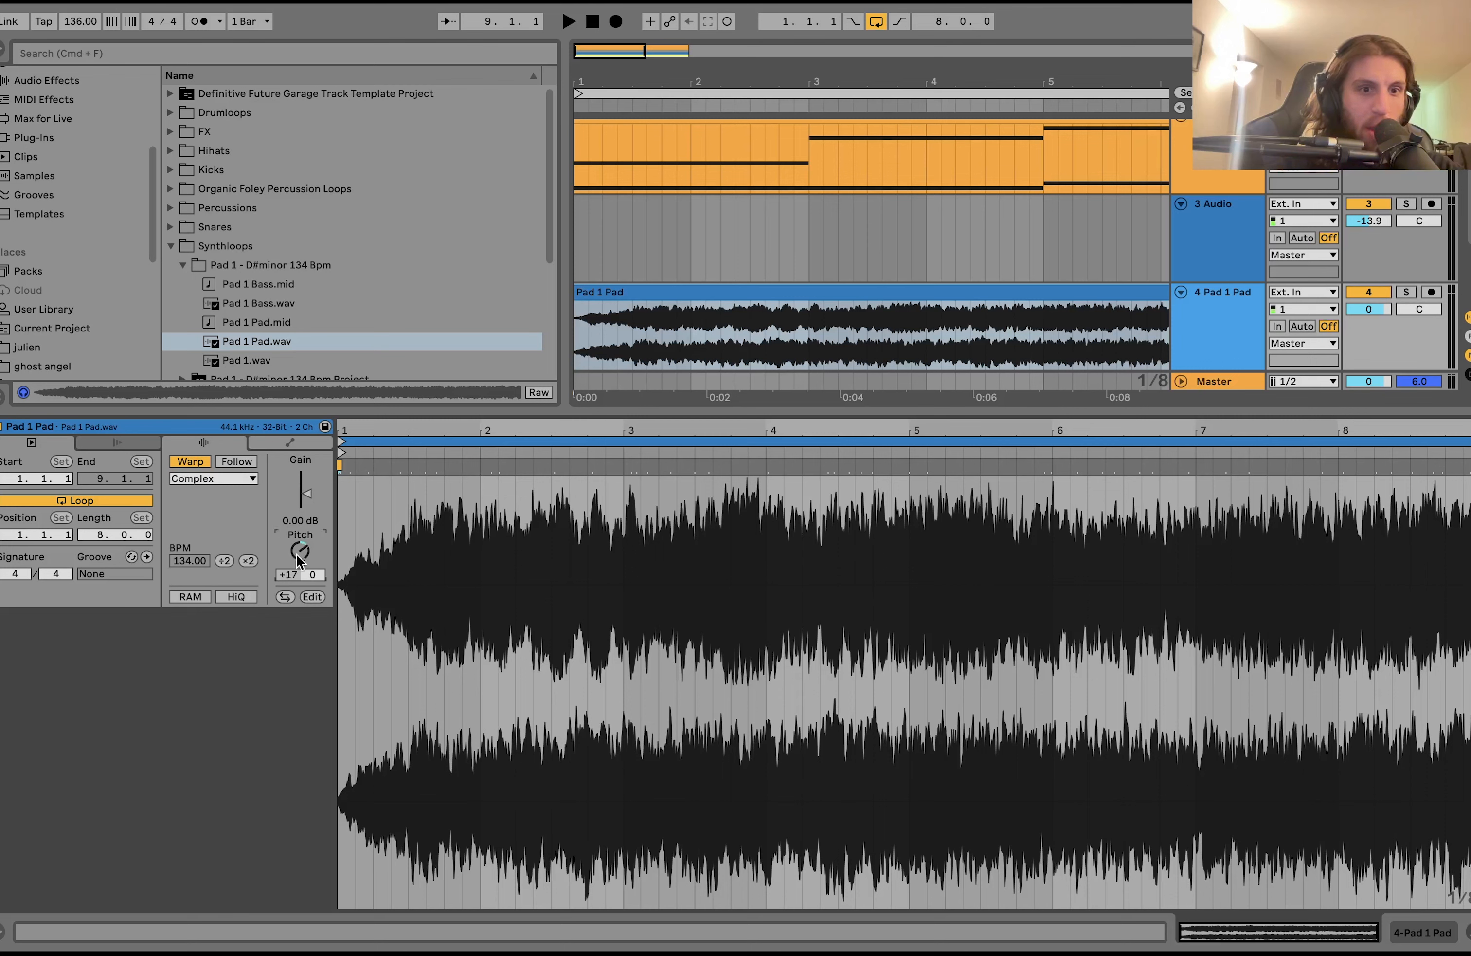
left_click(199, 479)
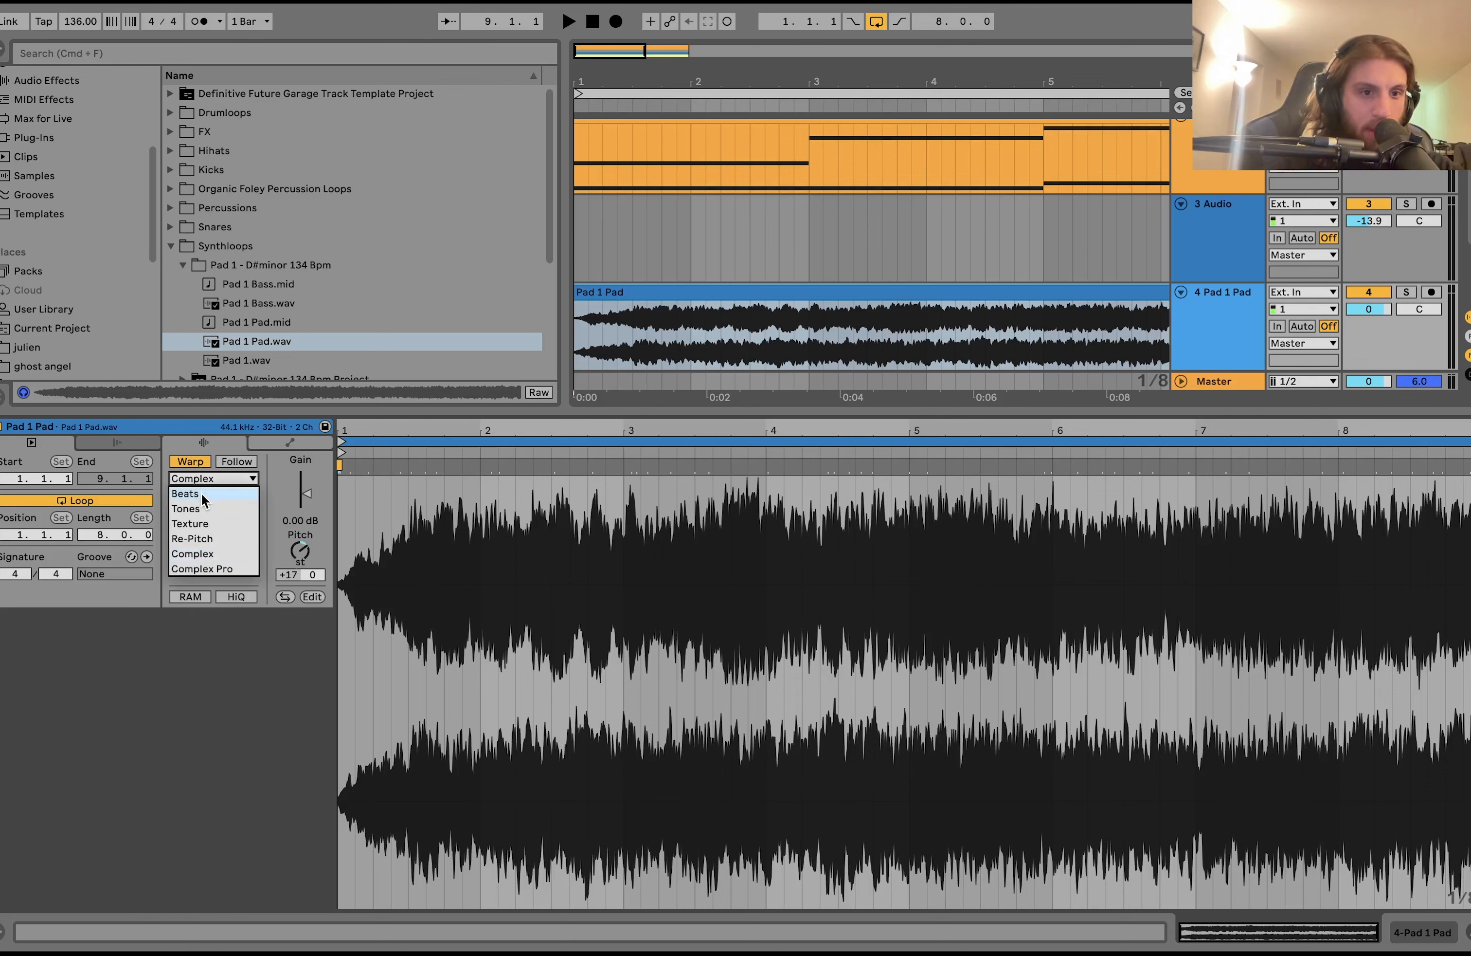
left_click(201, 494)
key("space")
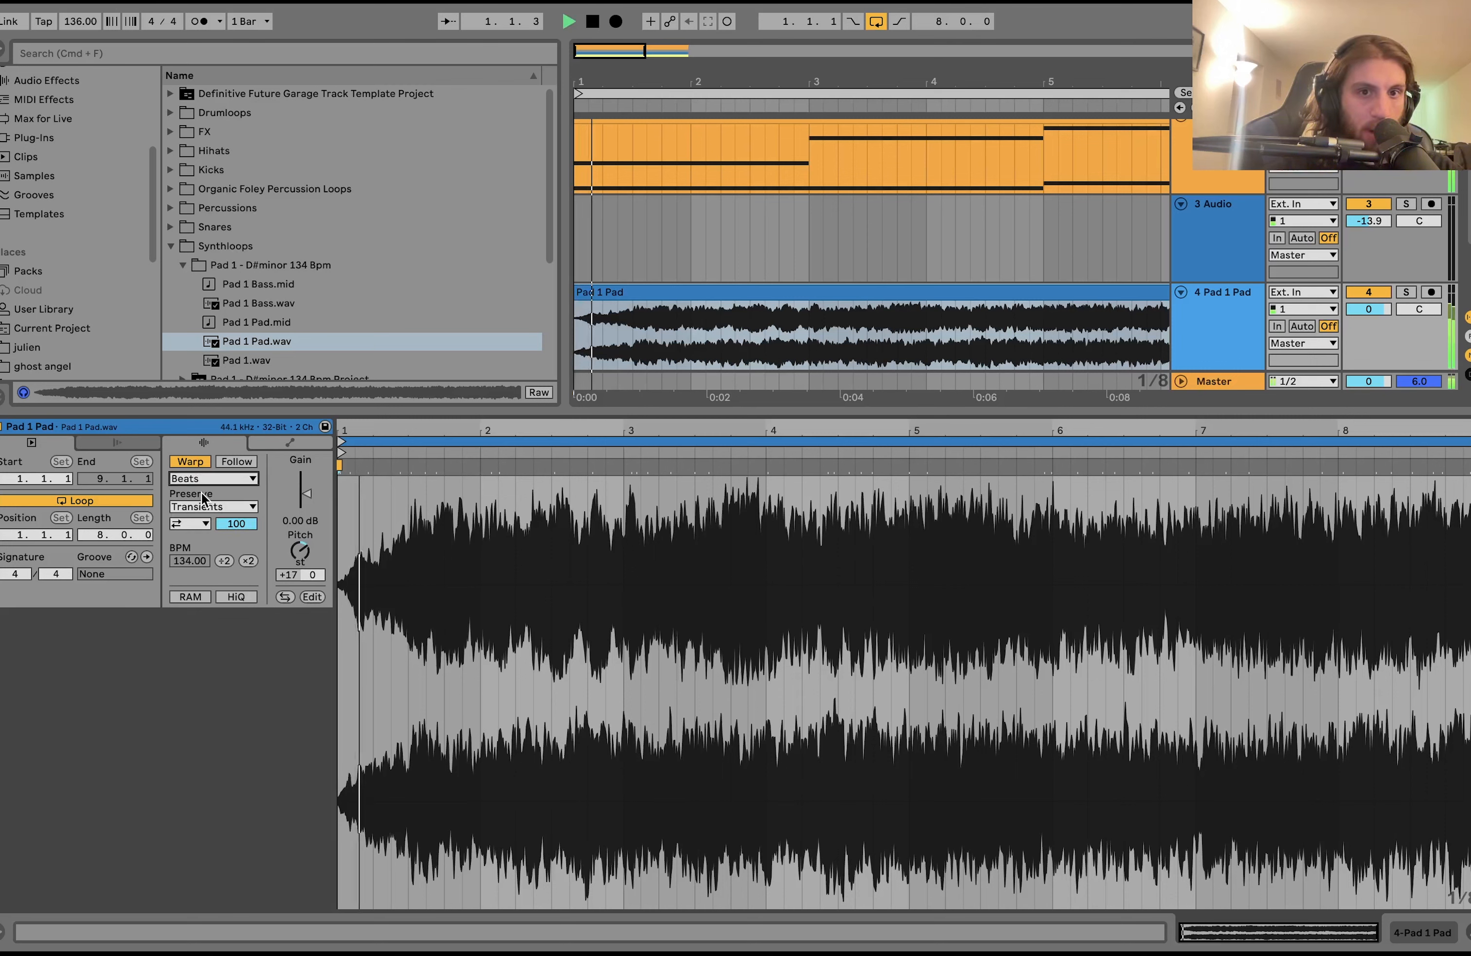
key("space")
key("Down")
key("Down")
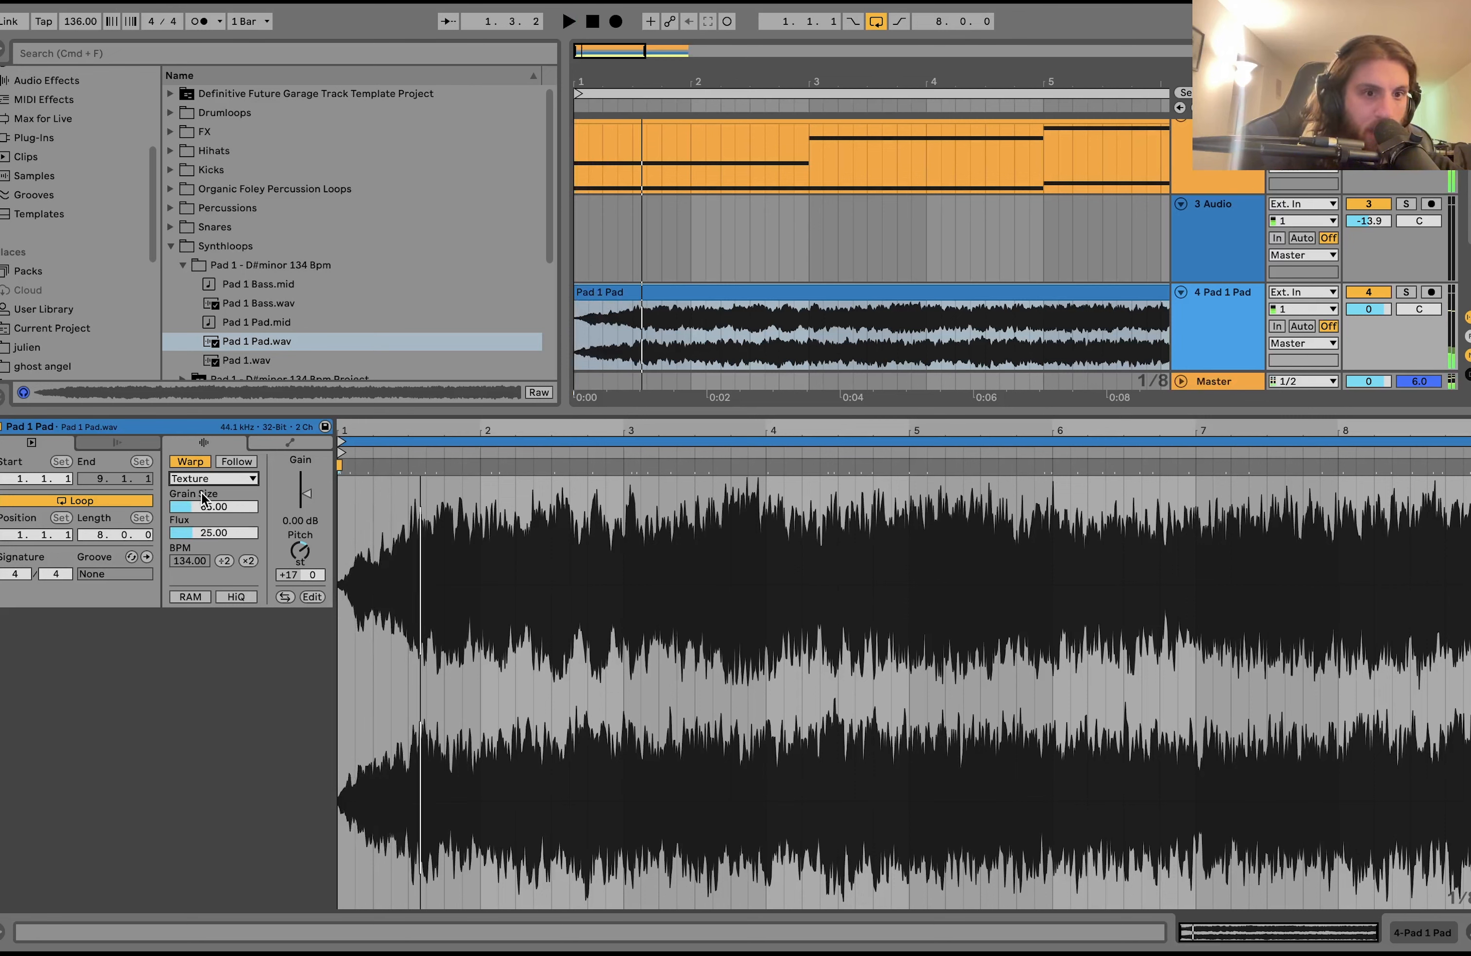
key("space")
left_click_drag(212, 509, 212, 453)
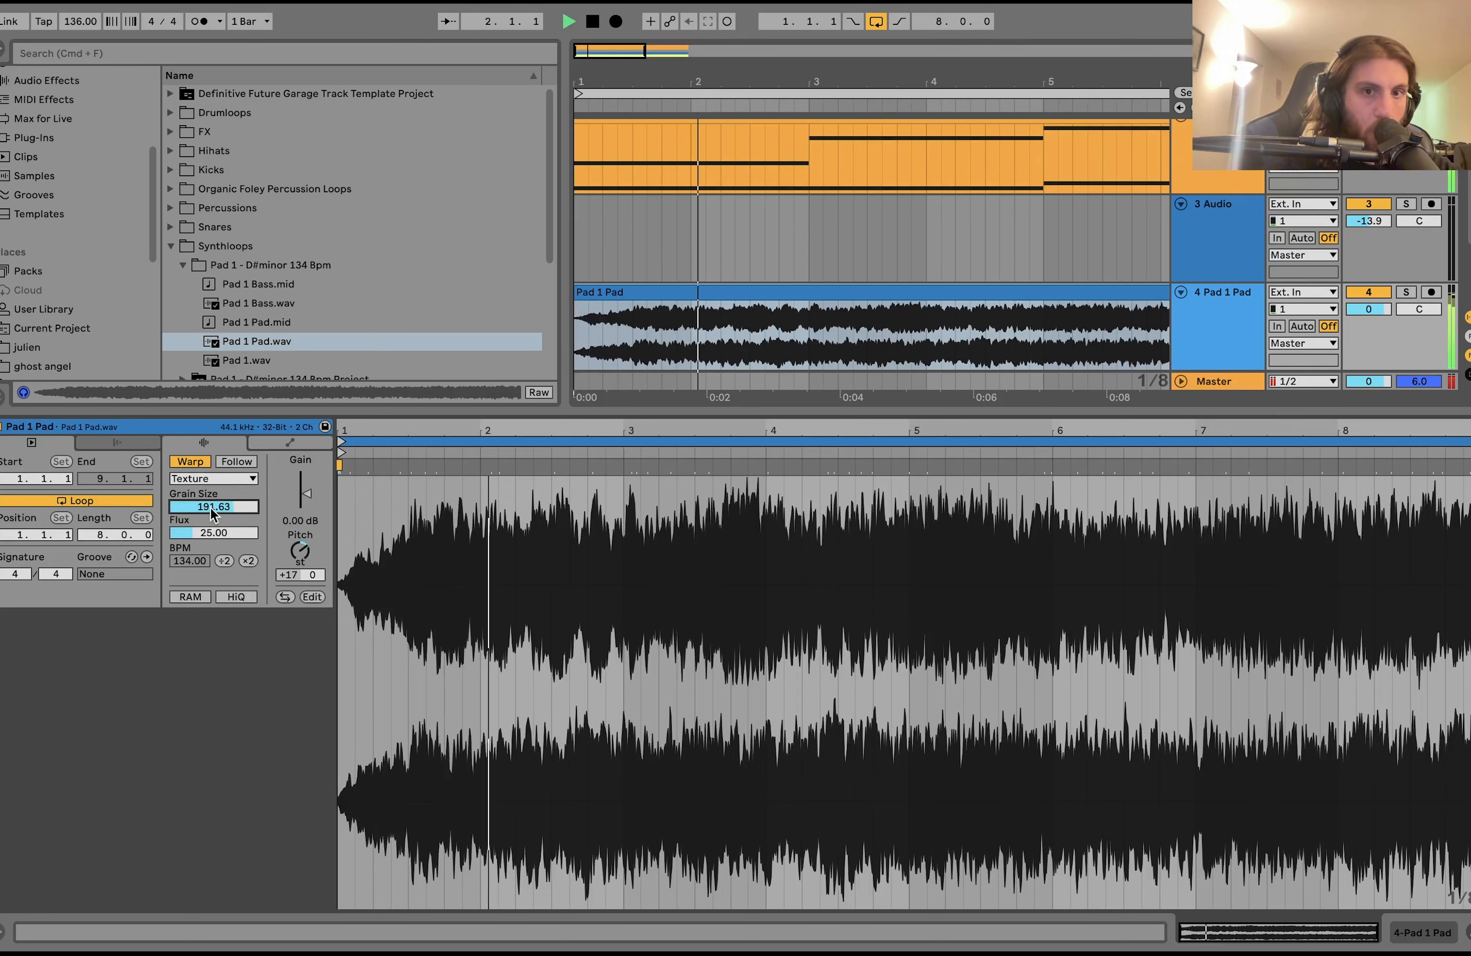
- Set the volume of the Pad 1 Pad track to -10.1 dB and audition it soloed, then unsolo it
left_click(1406, 292)
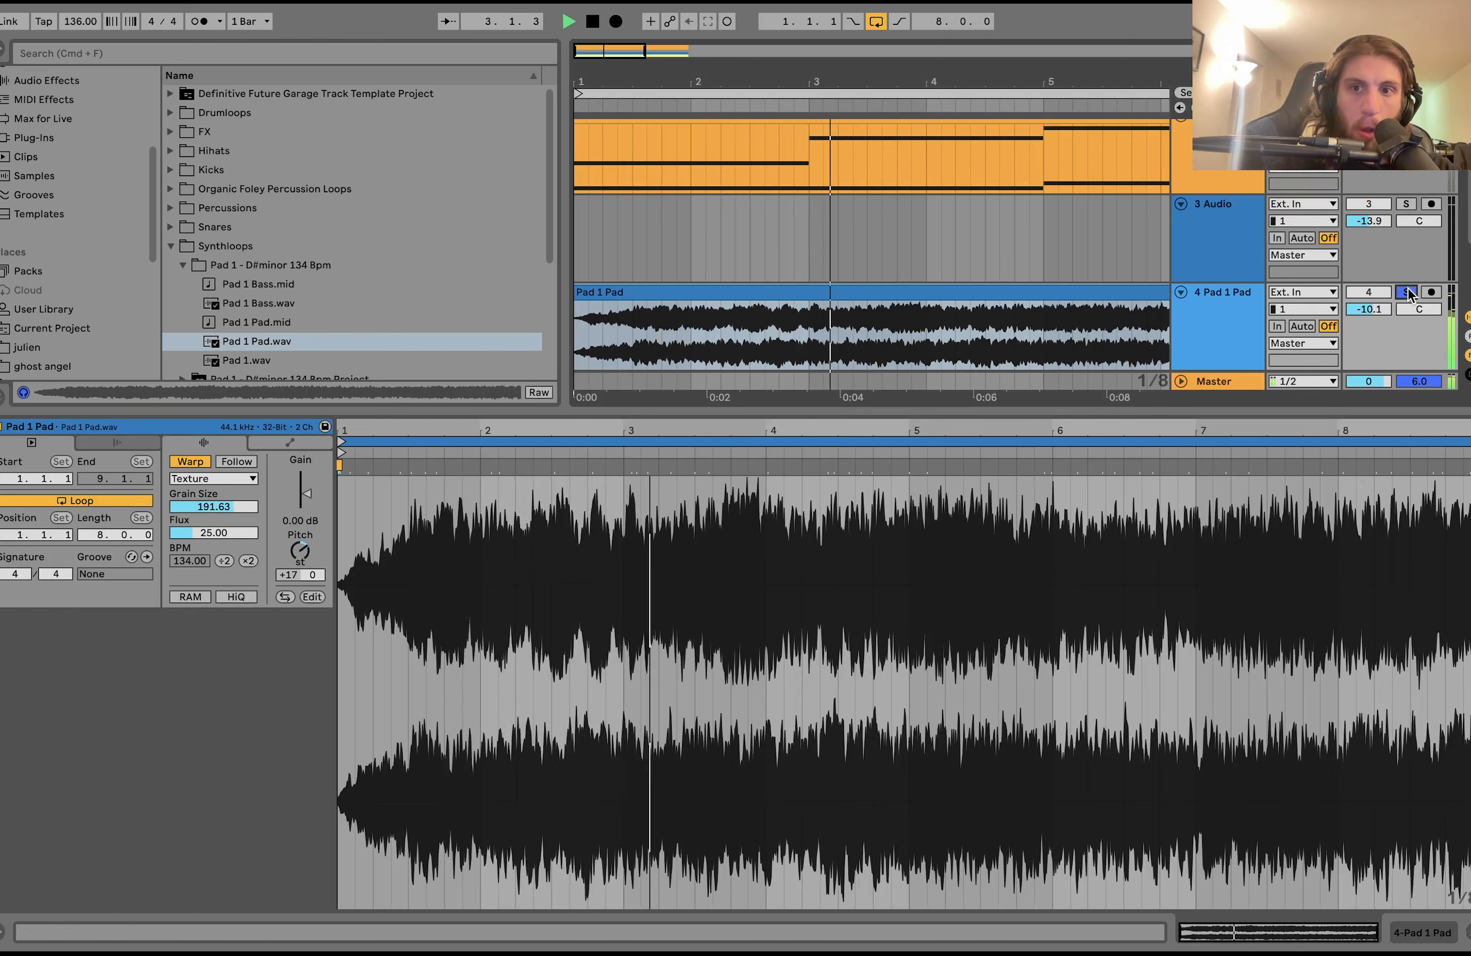
left_click(1225, 314)
scroll(945, 363, "down", 5)
key("space")
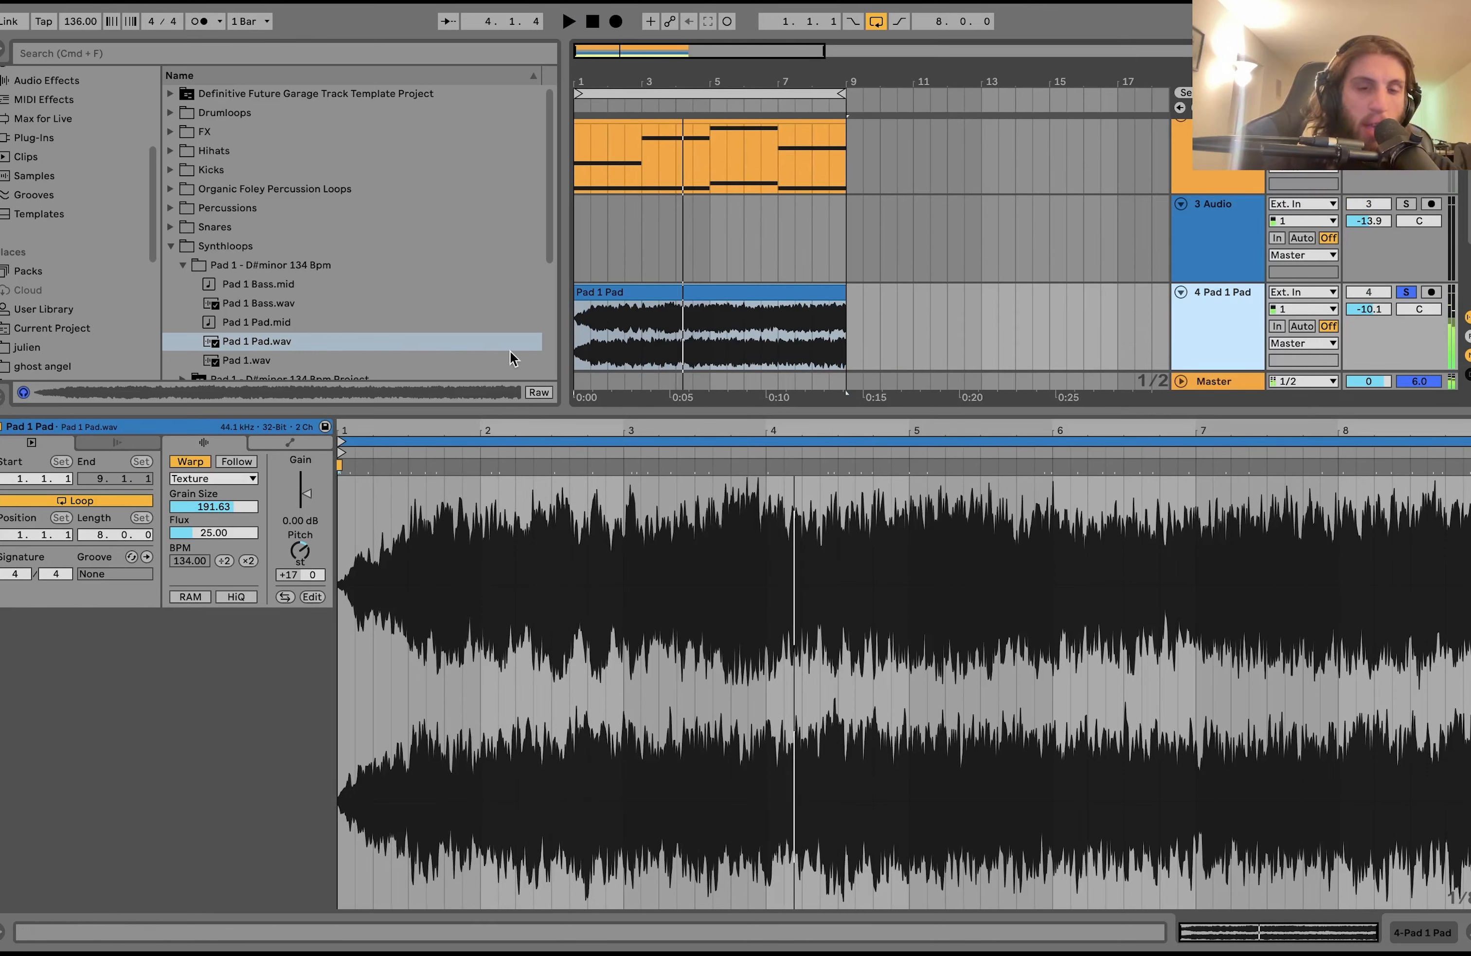
scroll(707, 351, "up", 5)
scroll(707, 351, "down", 2)
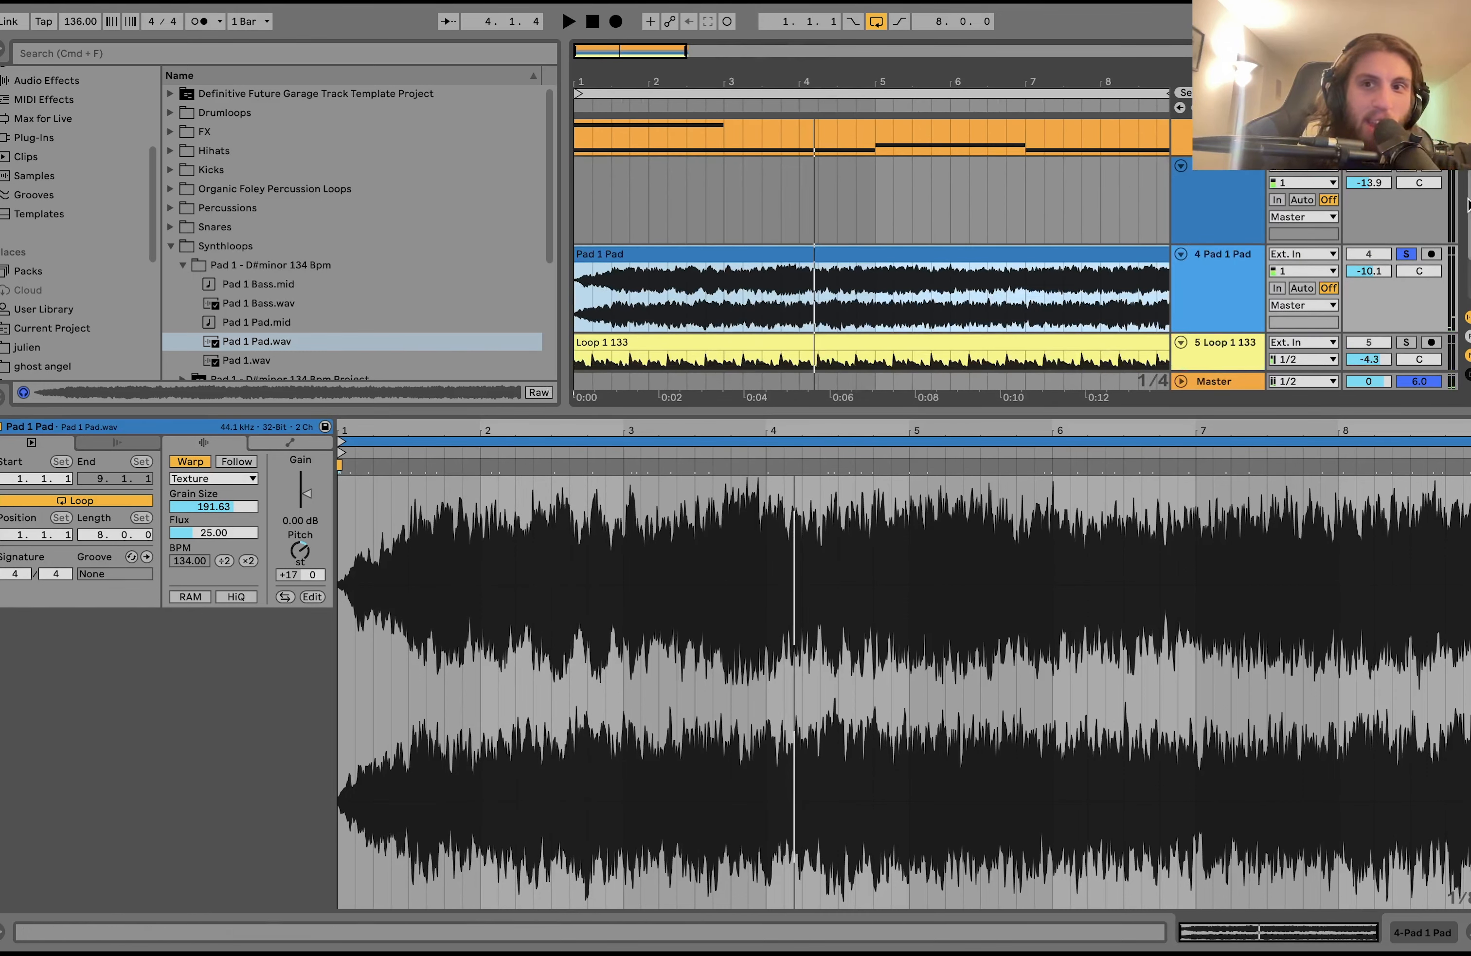
left_click(1406, 255)
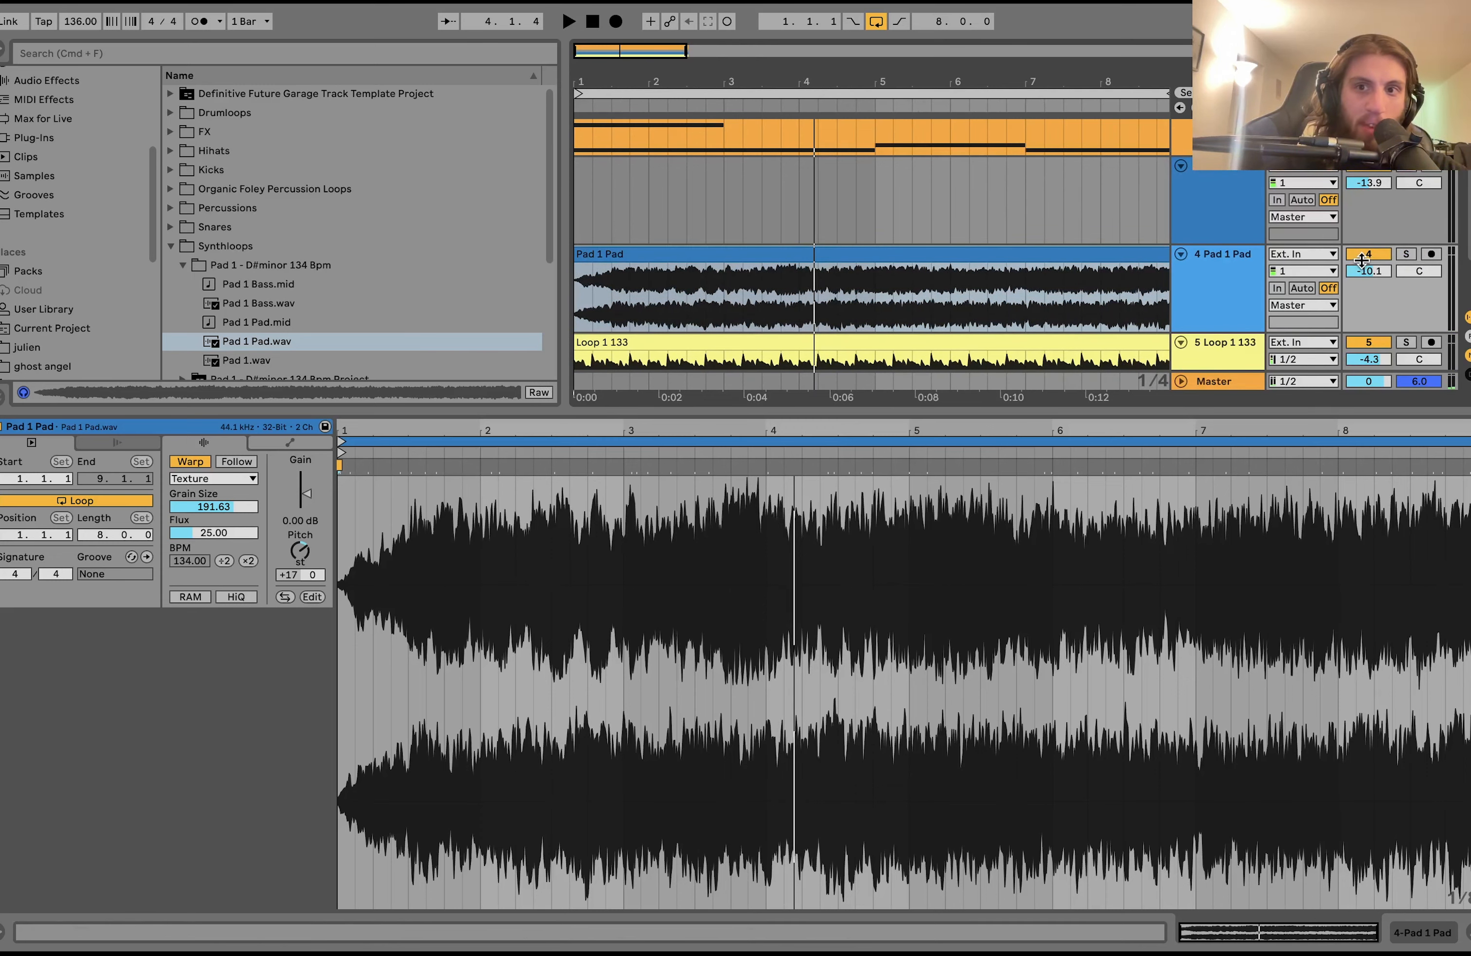
- Copy a section of the Pad 1 Pad clip onto audio track 3, spanning 2.3.1 to 5.1.1, and mute the source track
key("space")
left_click_drag(743, 266, 868, 167)
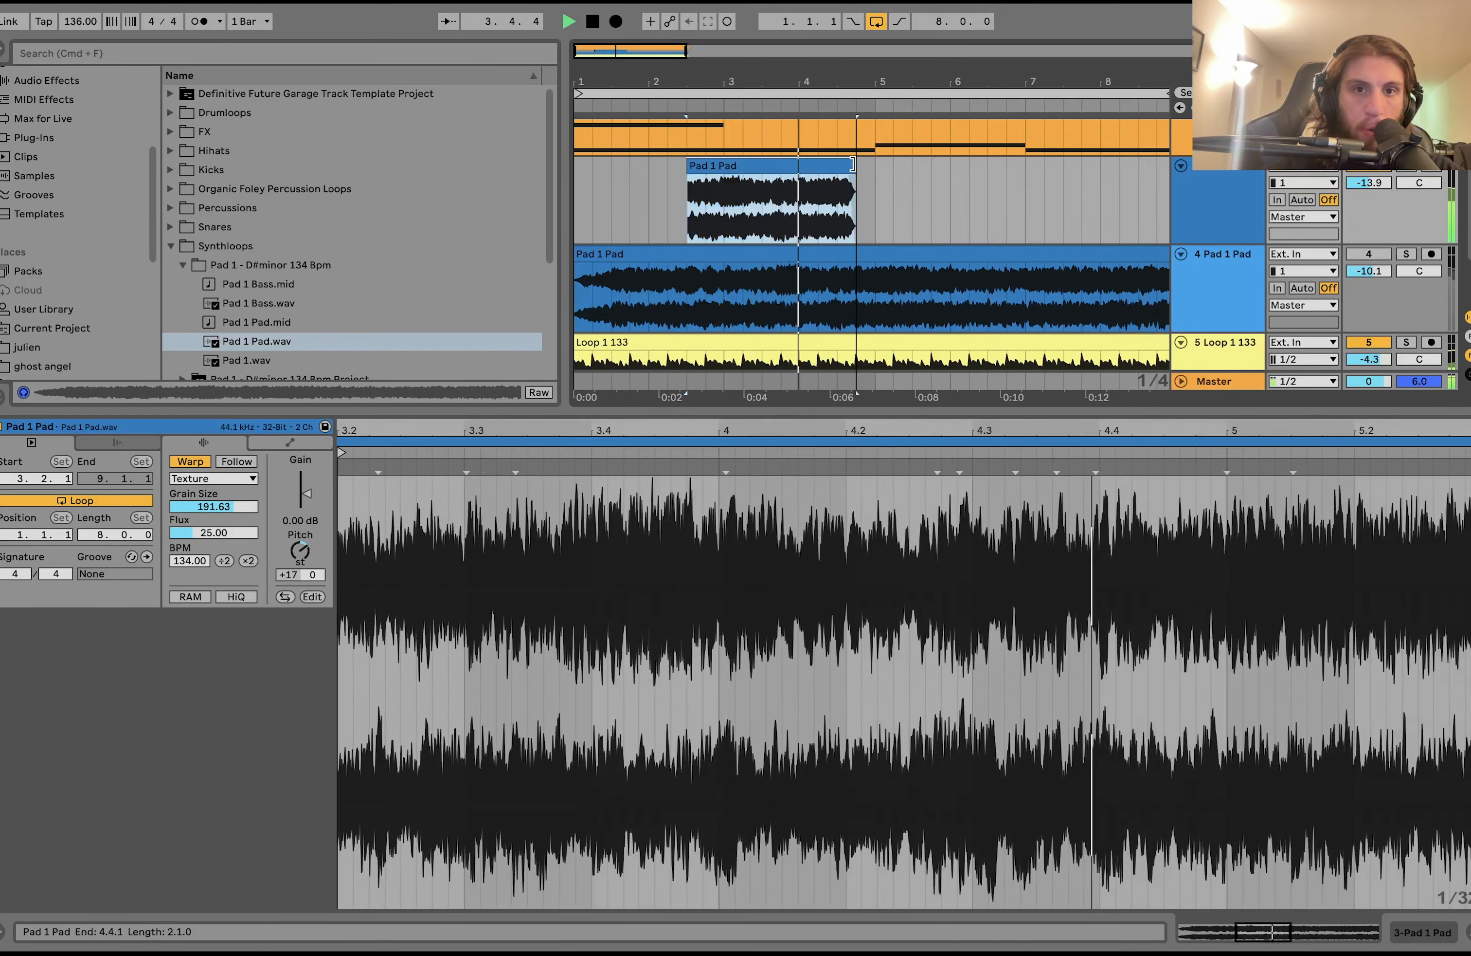
scroll(828, 188, "right", 2)
scroll(828, 188, "up", 1)
scroll(829, 188, "down", 4)
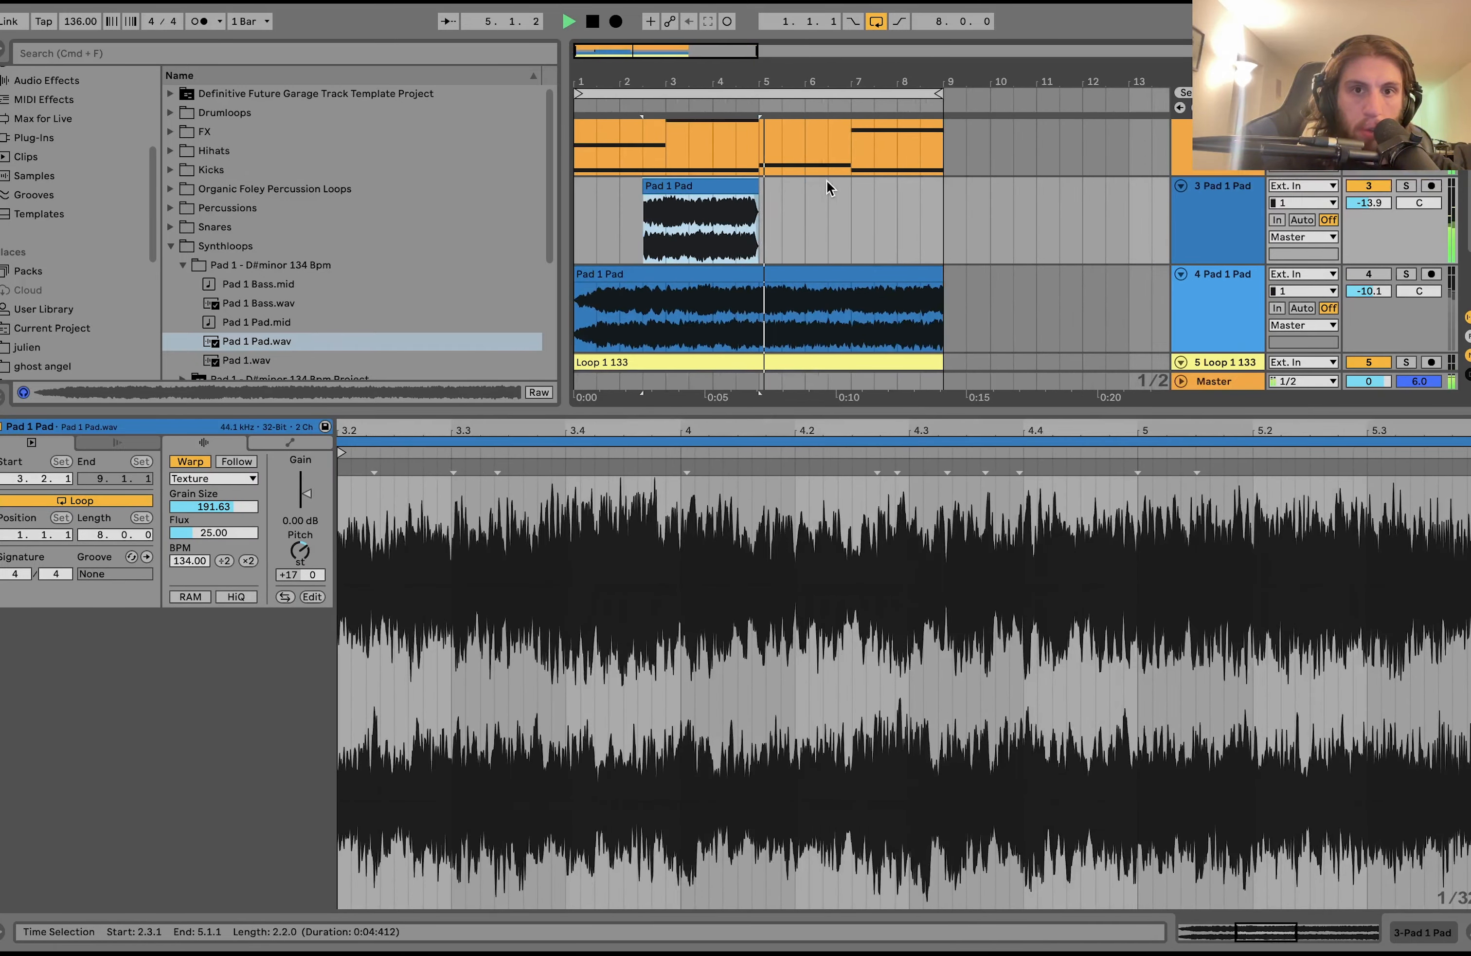
- Copy a second pad section onto track 3 and split it into faded clips at about 6.3 to 7.1 and 7.3.1 to 9.1.1
left_click_drag(830, 316, 830, 205)
left_click(852, 212)
key("super+e")
scroll(851, 208, "up", 5)
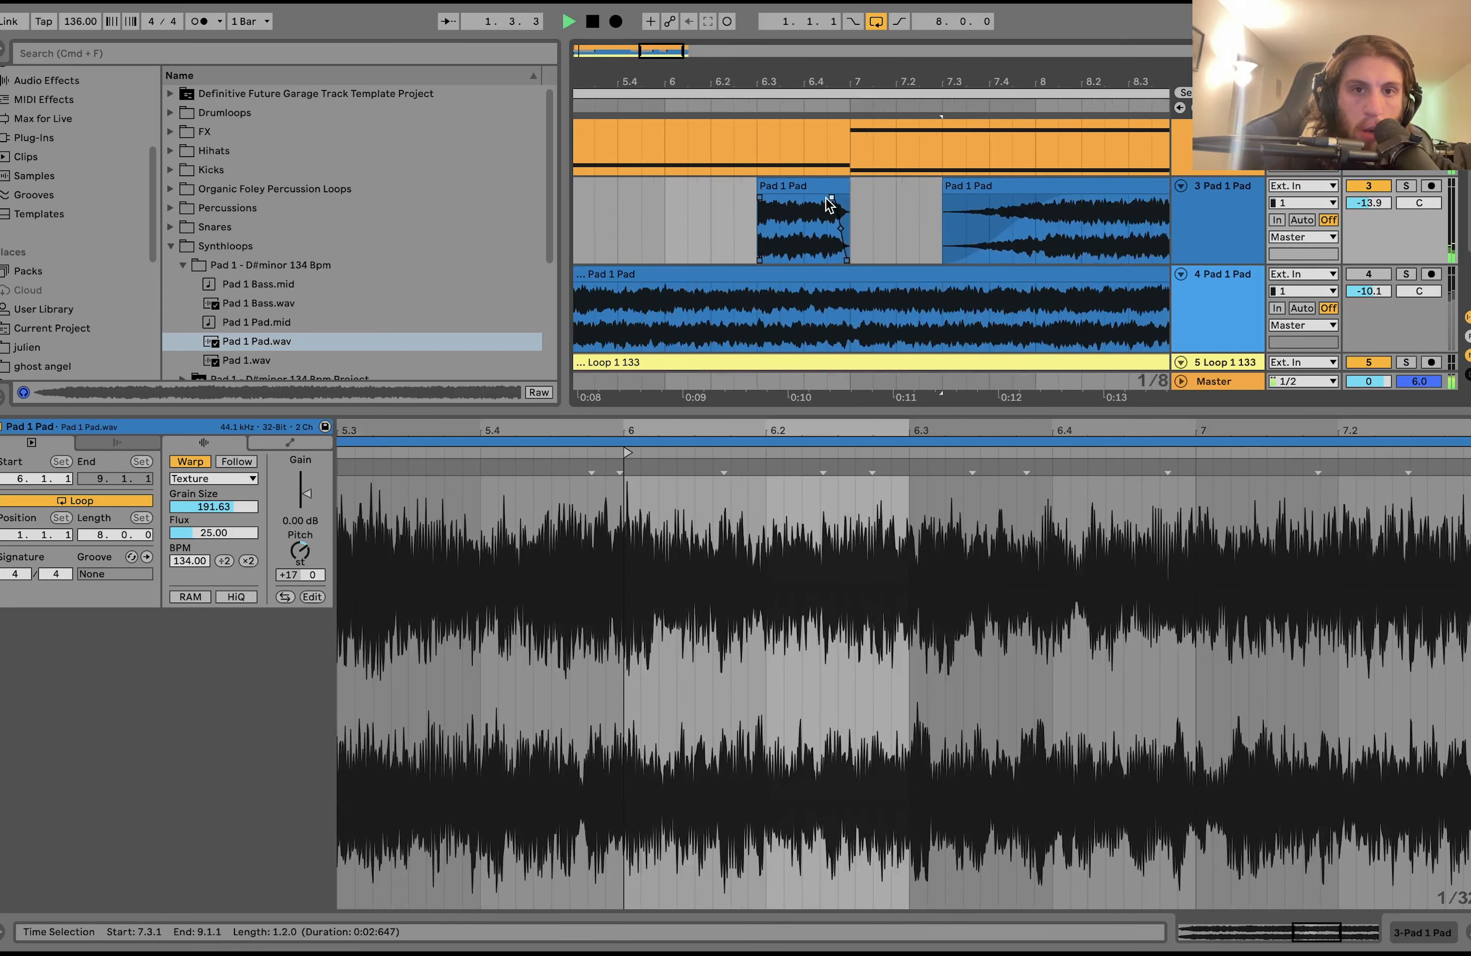
scroll(769, 197, "down", 5)
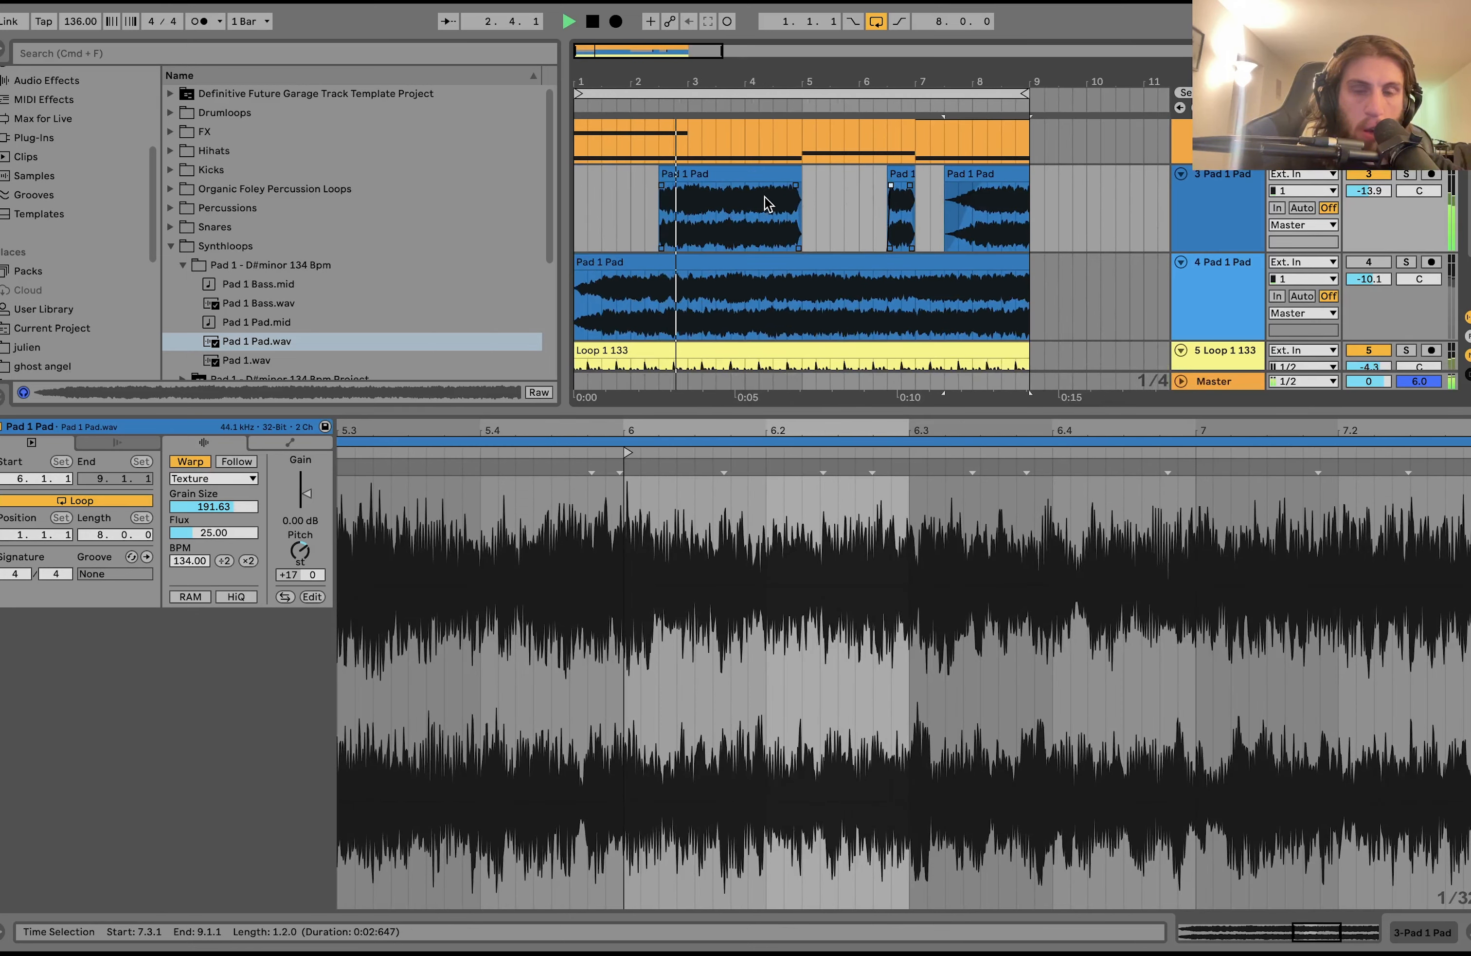
- Fade in the first pad clip on track 3, split it at bar 3 and move the short front piece to 1.2.1
left_click(663, 187)
scroll(677, 191, "up", 5)
scroll(676, 191, "left", 4)
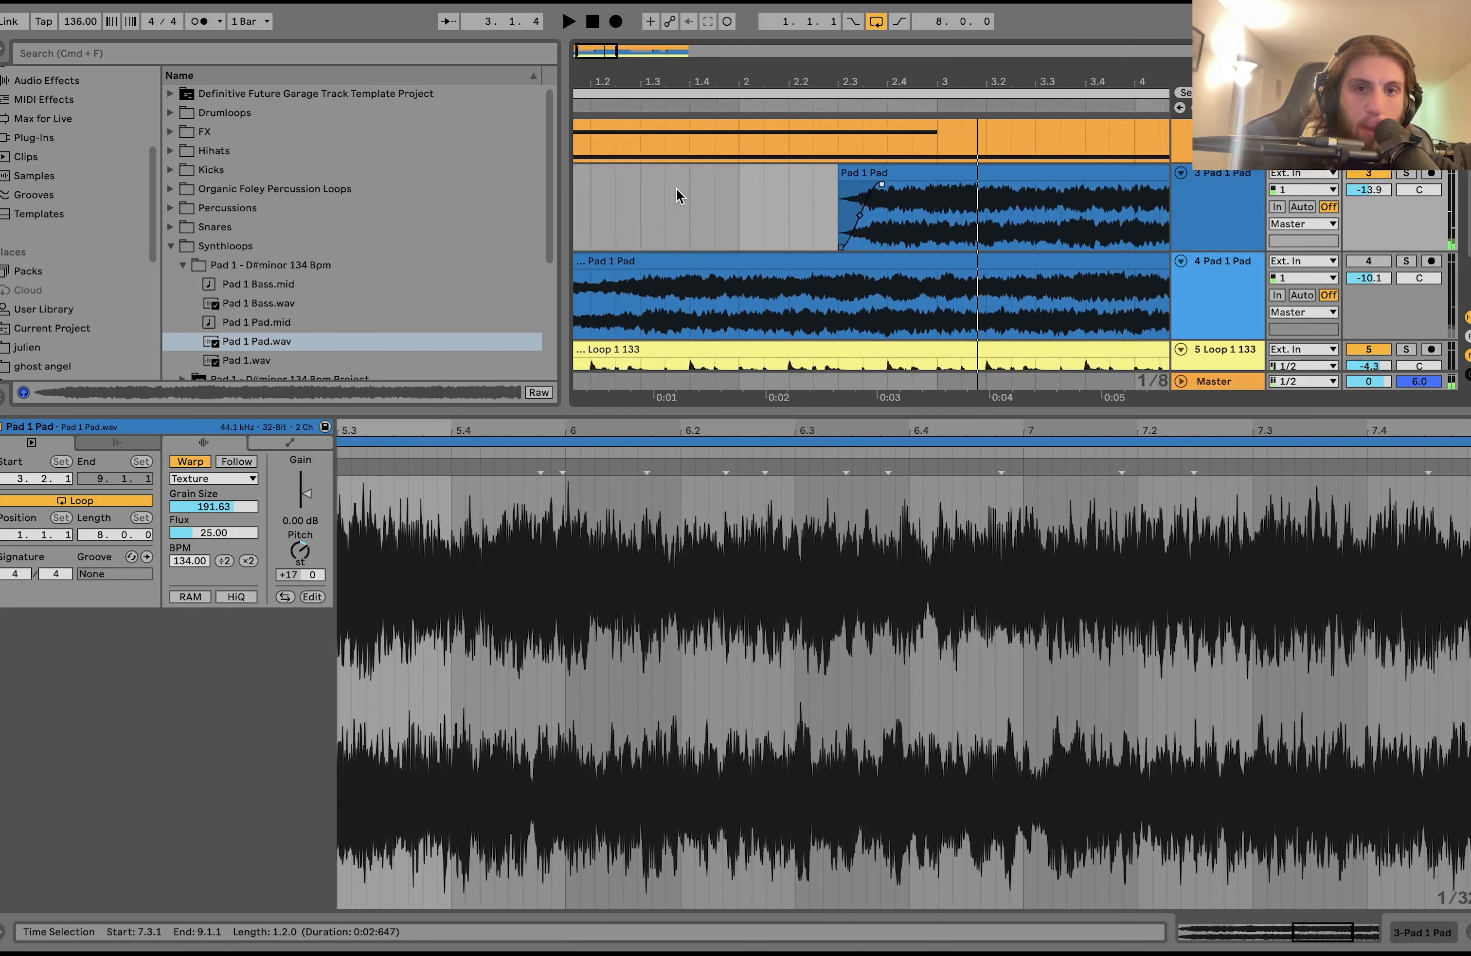
left_click(969, 226)
key("super+e")
left_click(943, 174)
left_click_drag(943, 174, 707, 188)
key("space")
scroll(707, 192, "down", 1)
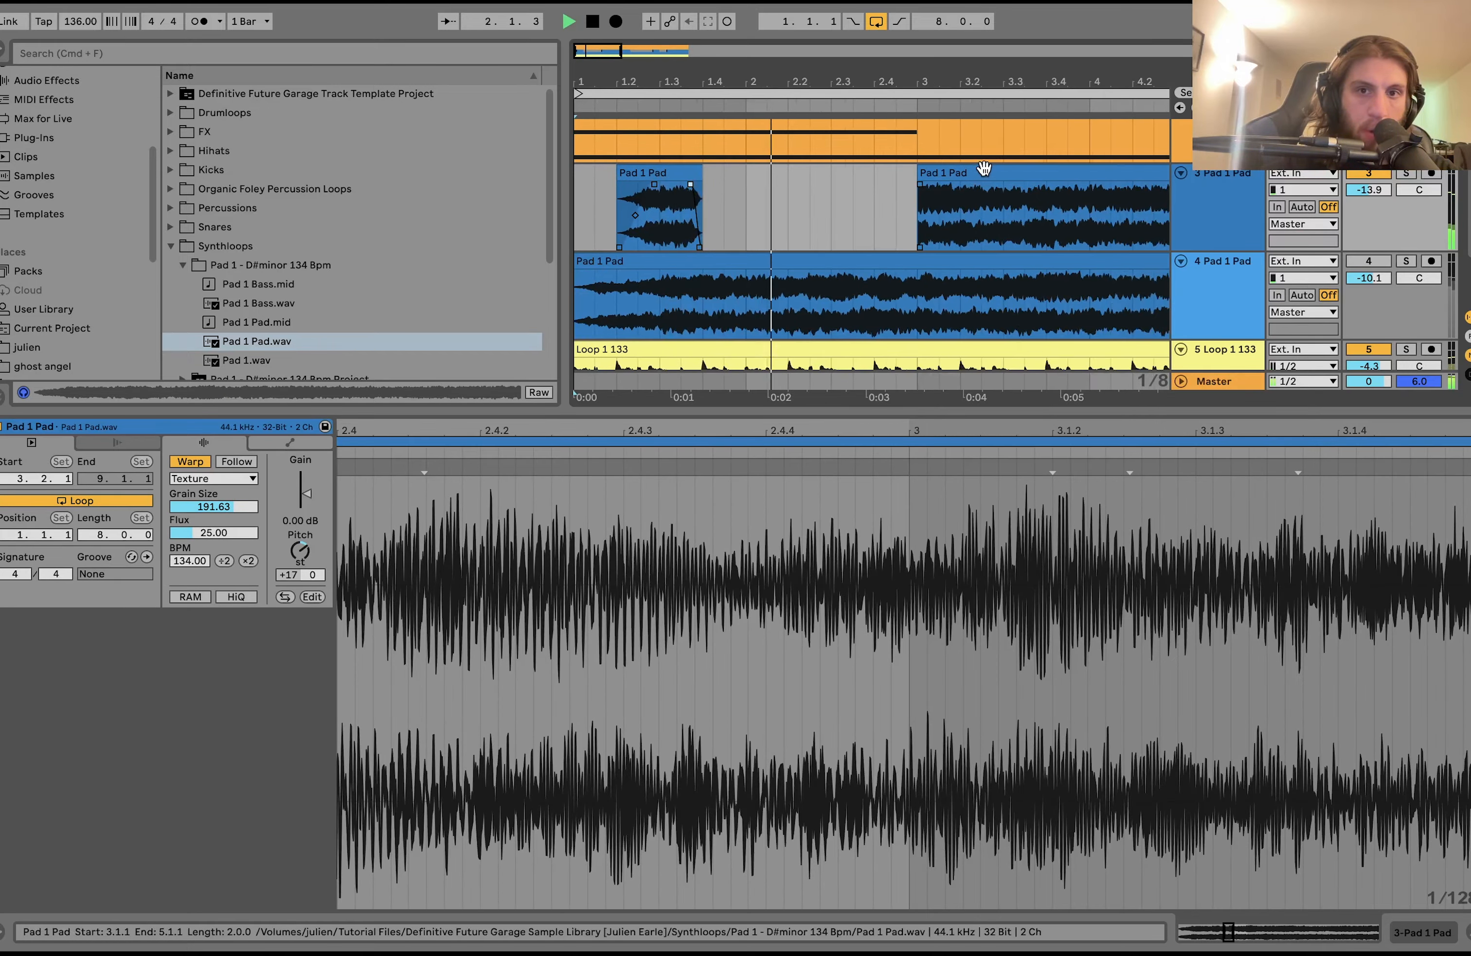
- Move the remaining pad piece to 2.4.1 and cut it down to a short chop ending at 3.2.1
left_click_drag(986, 172, 938, 181)
key("space")
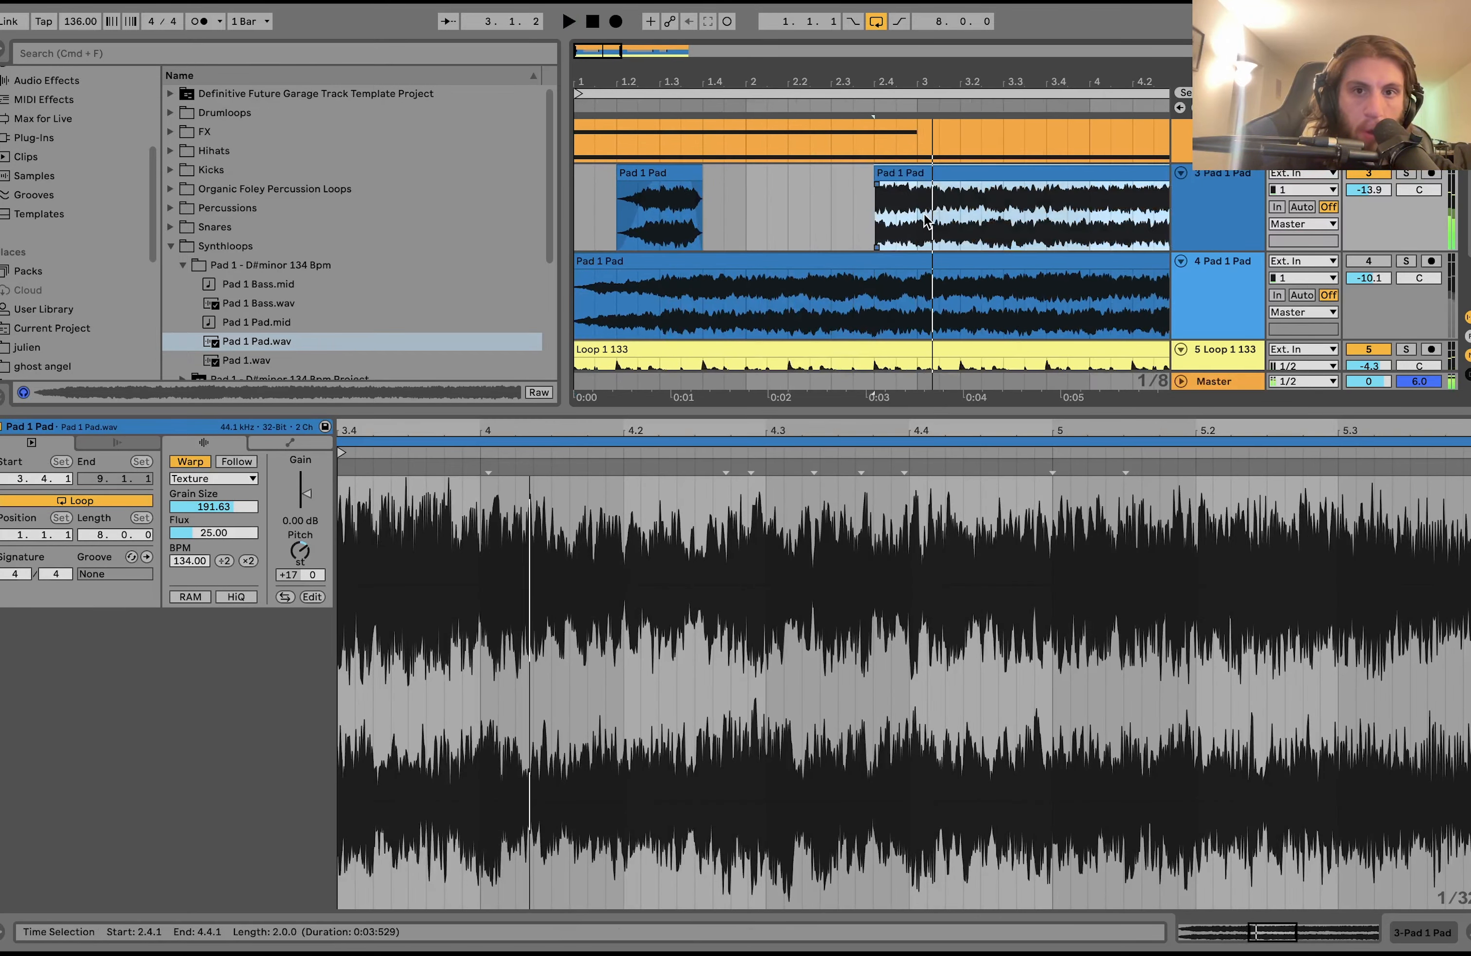
scroll(925, 218, "down", 5)
left_click_drag(754, 211, 732, 174)
left_click(825, 173)
key("Delete")
left_click(646, 216)
key("space")
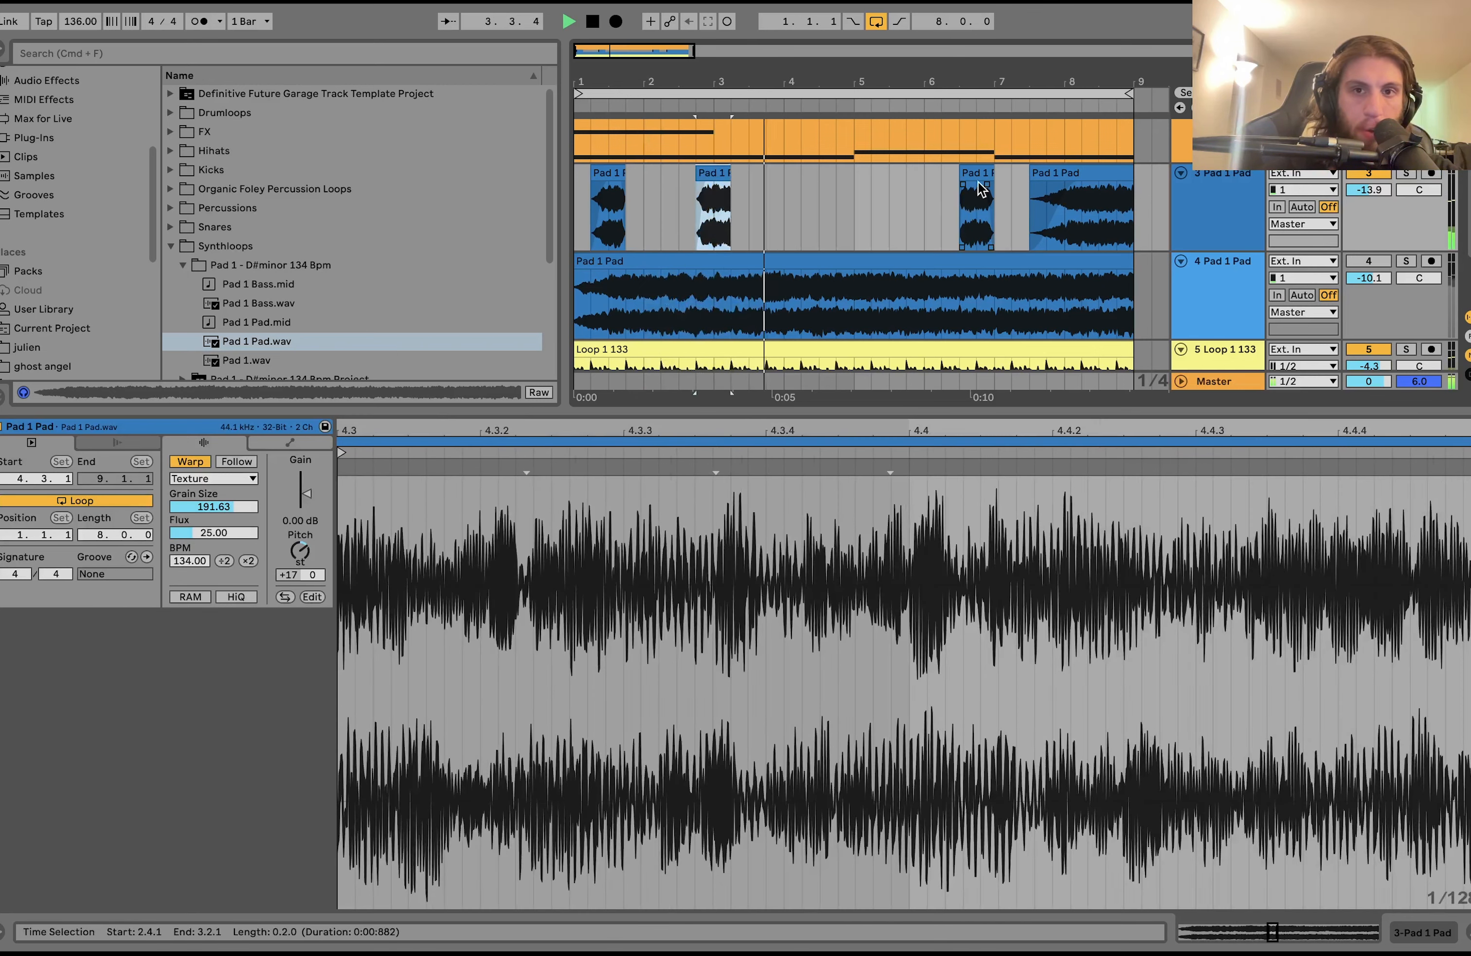
- Move the third pad chop on track 3 to 4.3.1 and the long last one to 6.1.1
left_click_drag(974, 189, 831, 192)
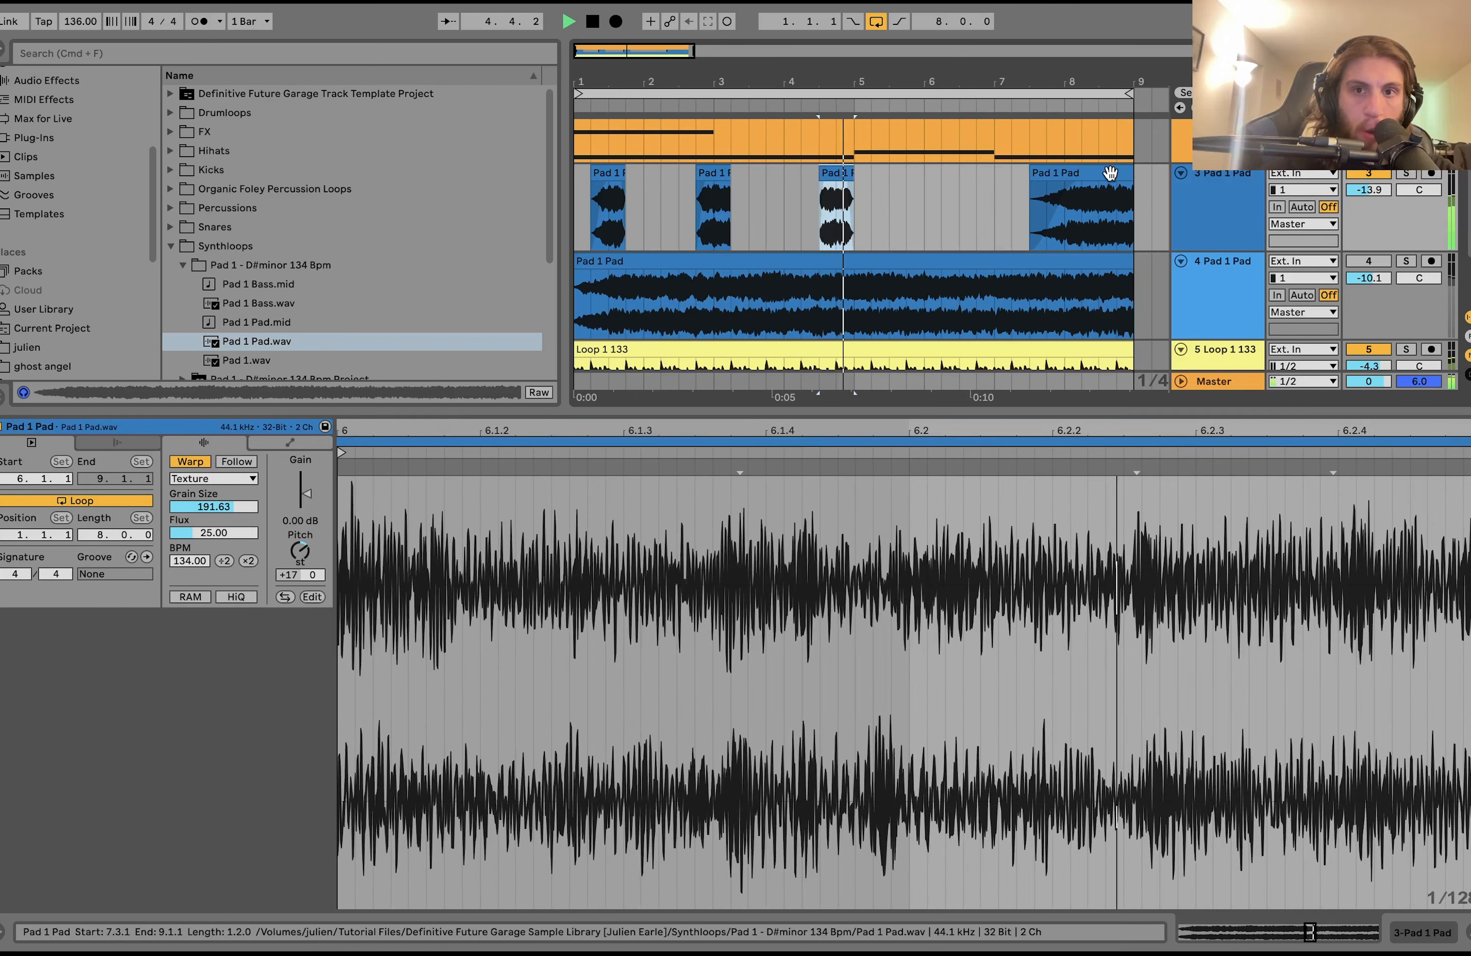
left_click_drag(1101, 186, 996, 185)
- Add a fade-out to the long pad chop and paste a copy of the 2.4.1 chop at 8.2.1 on track 3
left_click(710, 196)
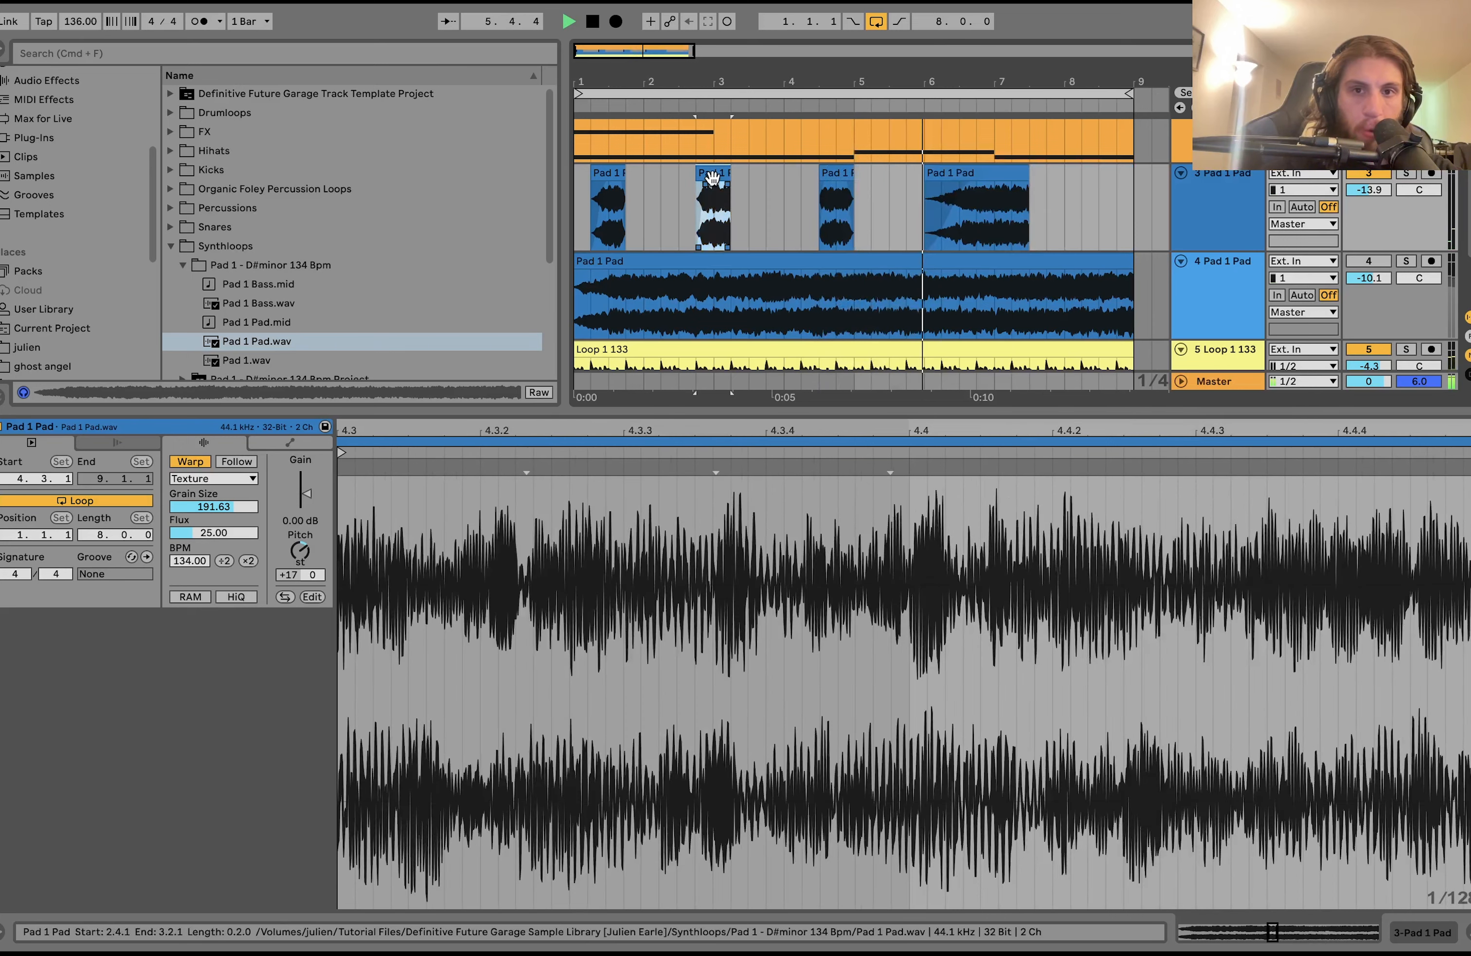
left_click_drag(1025, 186, 997, 187)
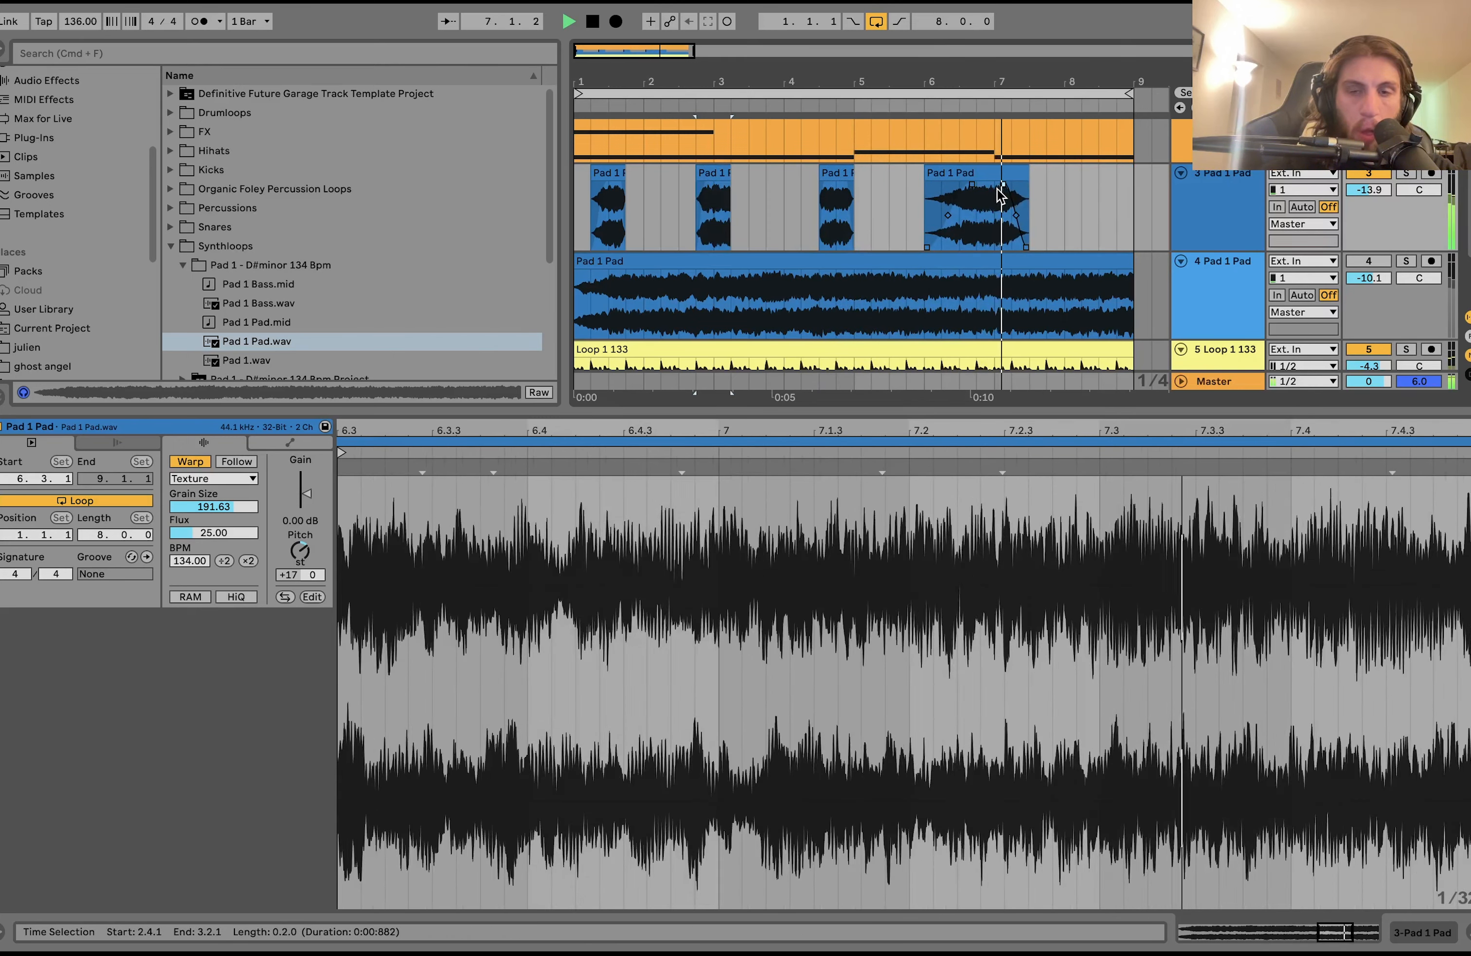
left_click(1080, 208)
key("super+v")
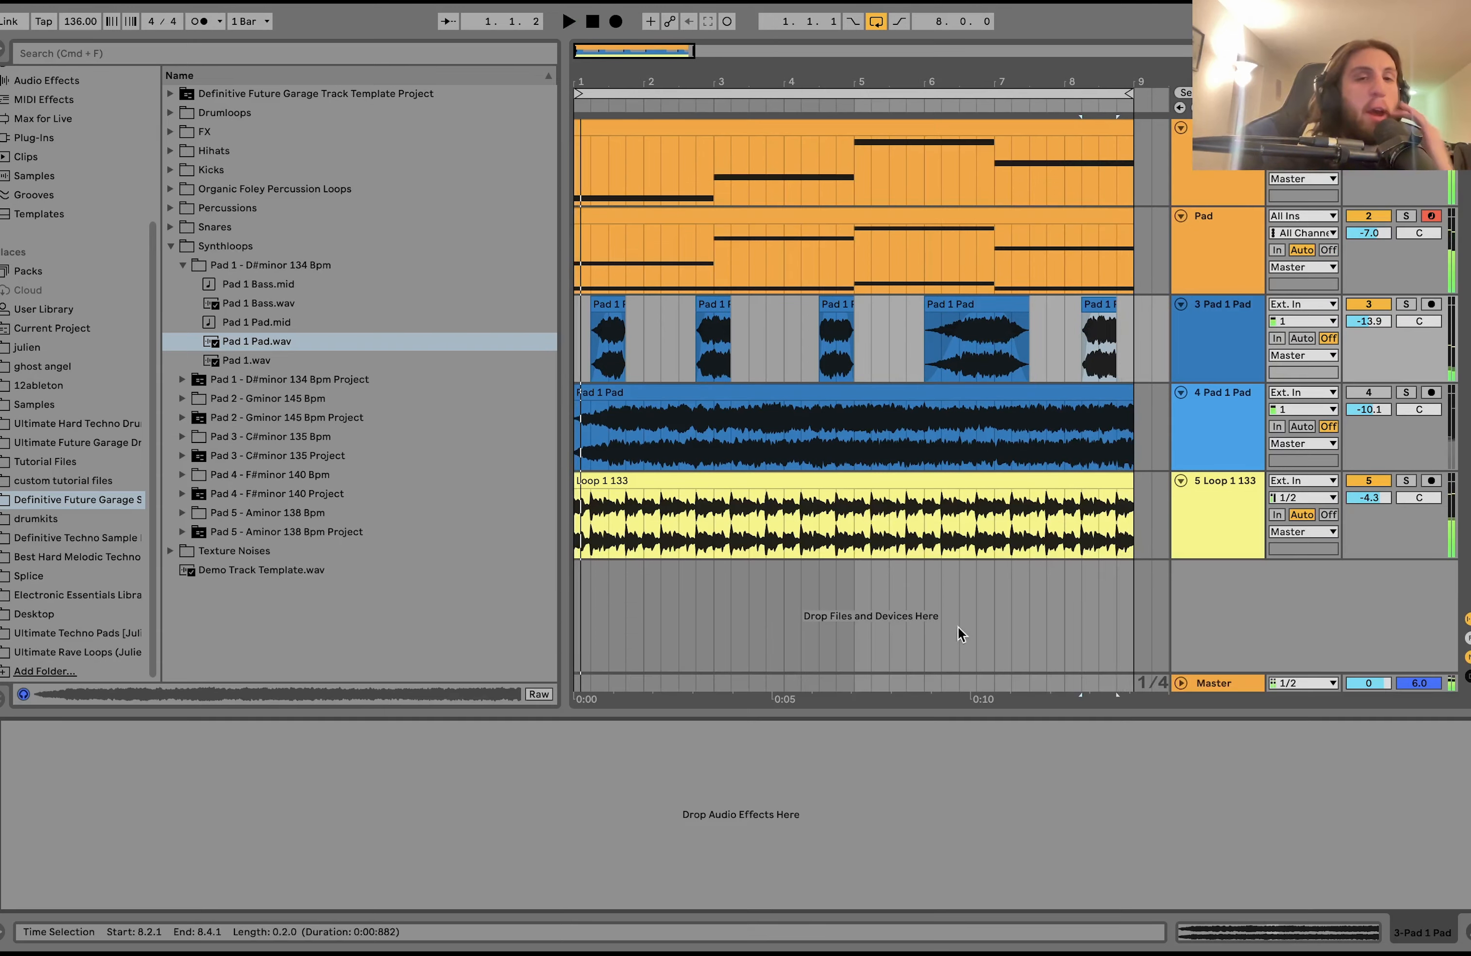
scroll(947, 401, "right", 1)
scroll(948, 402, "down", 5)
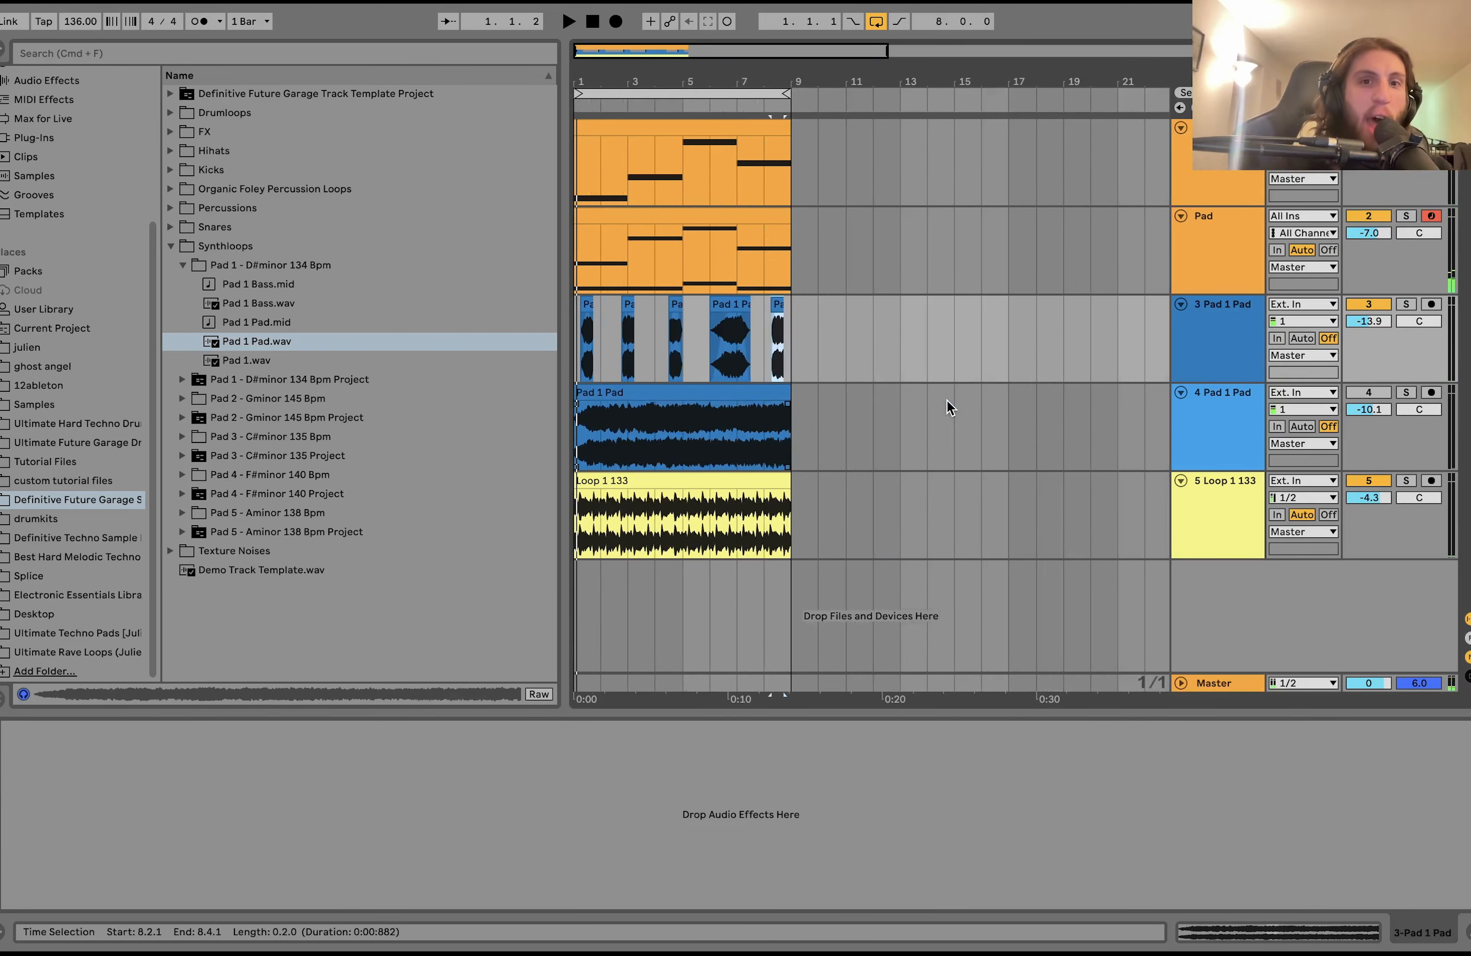
scroll(660, 355, "up", 5)
scroll(660, 354, "left", 5)
scroll(740, 385, "down", 3)
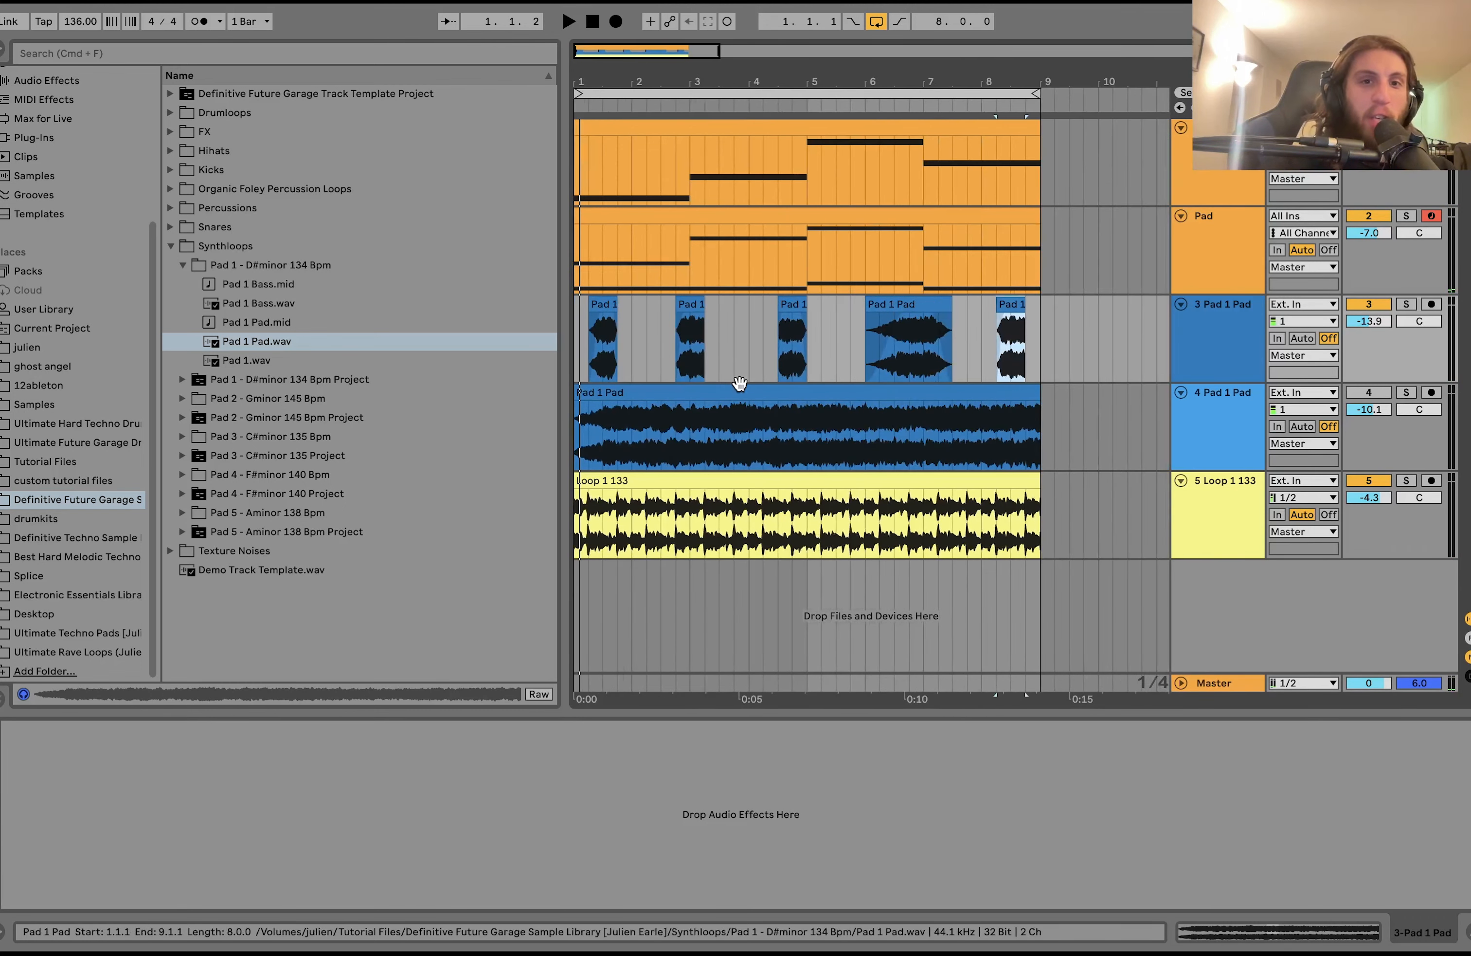
- Solo the track with the continuous Pad 1 Pad clip, play it back and turn off the arrangement loop
left_click(739, 386)
left_click(1407, 393)
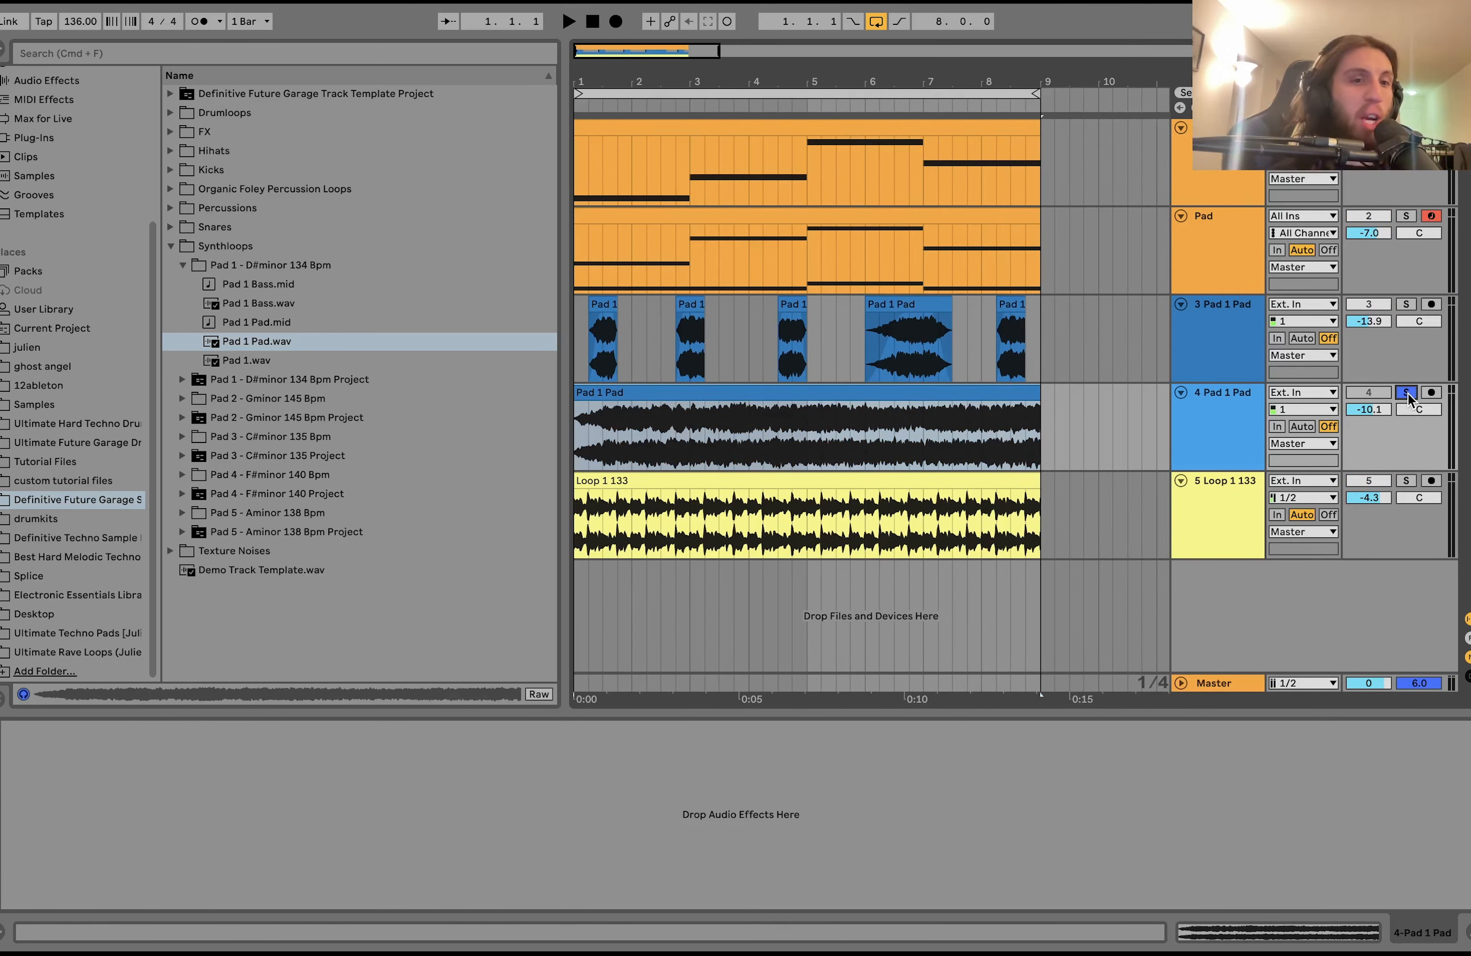
key("space")
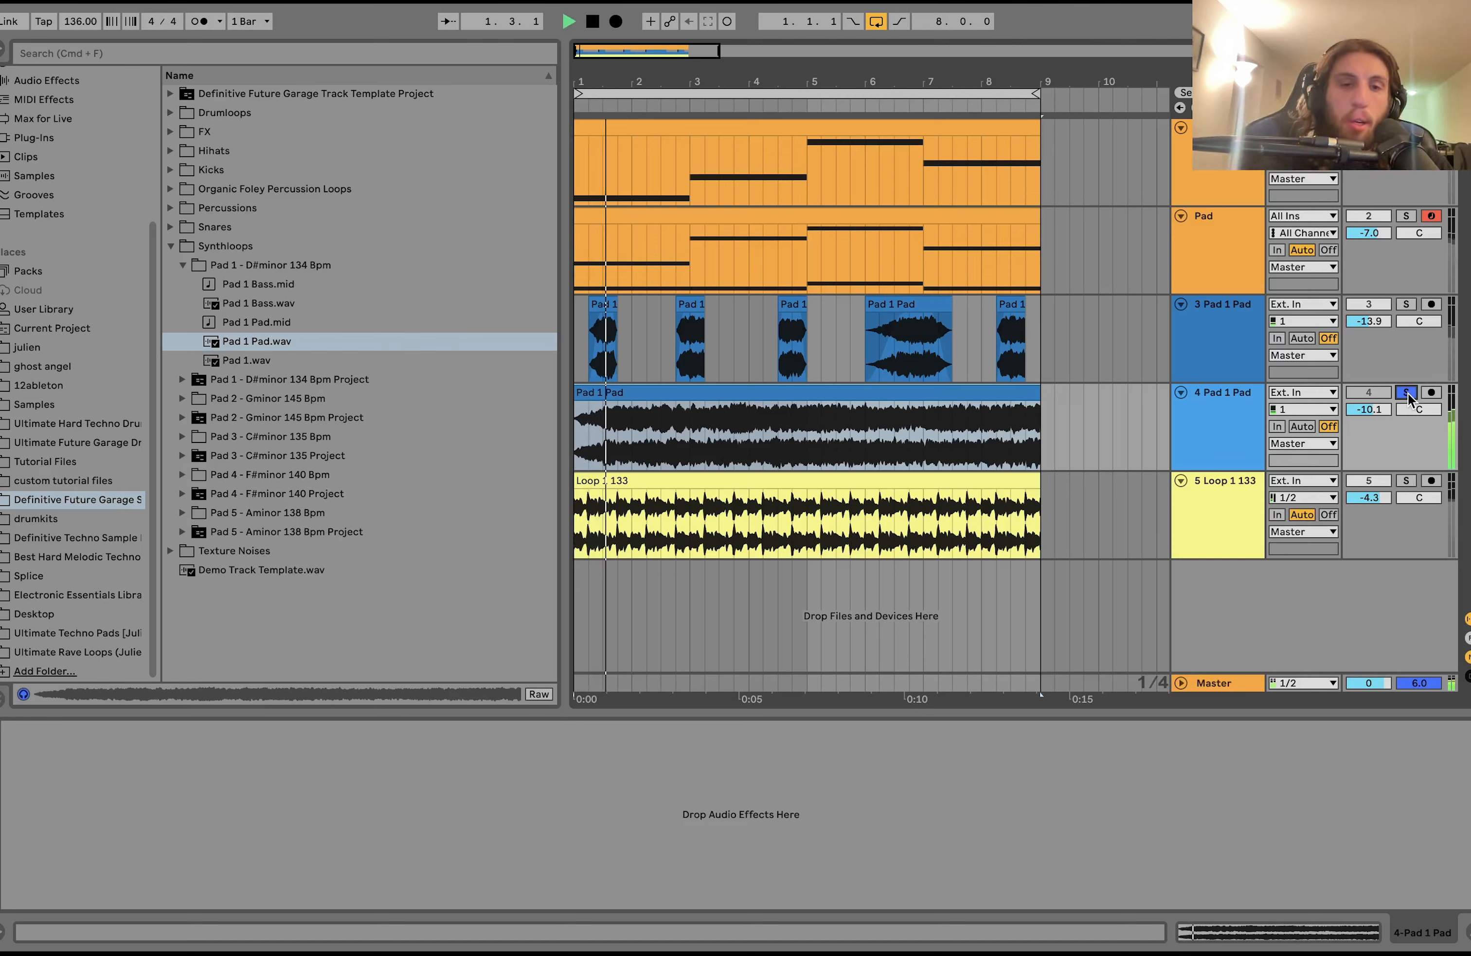
left_click(816, 433)
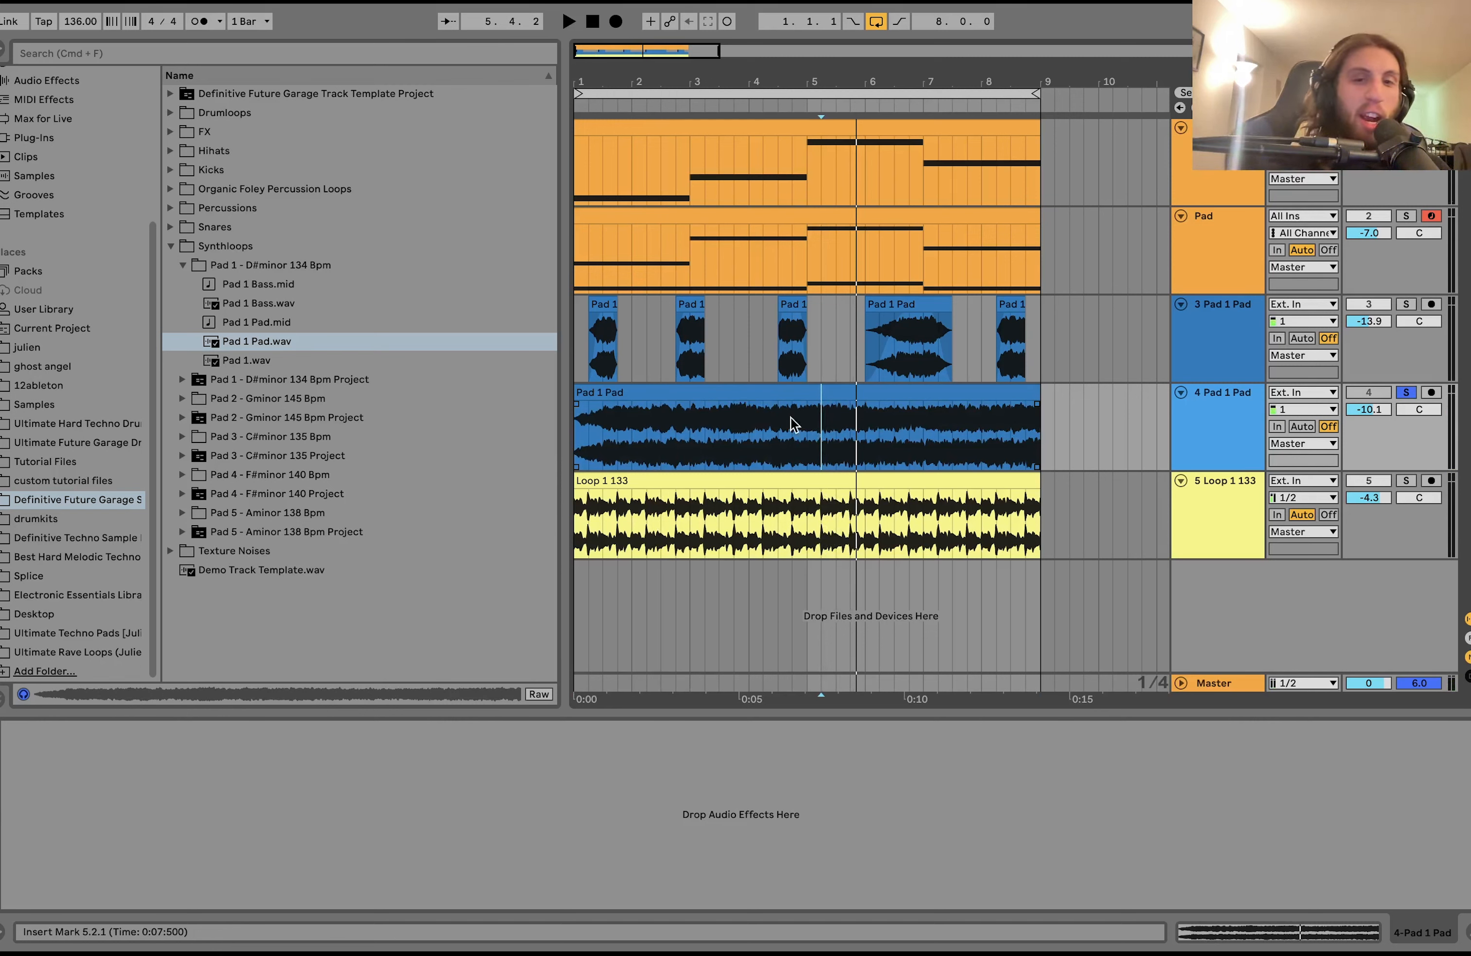
left_click(734, 385)
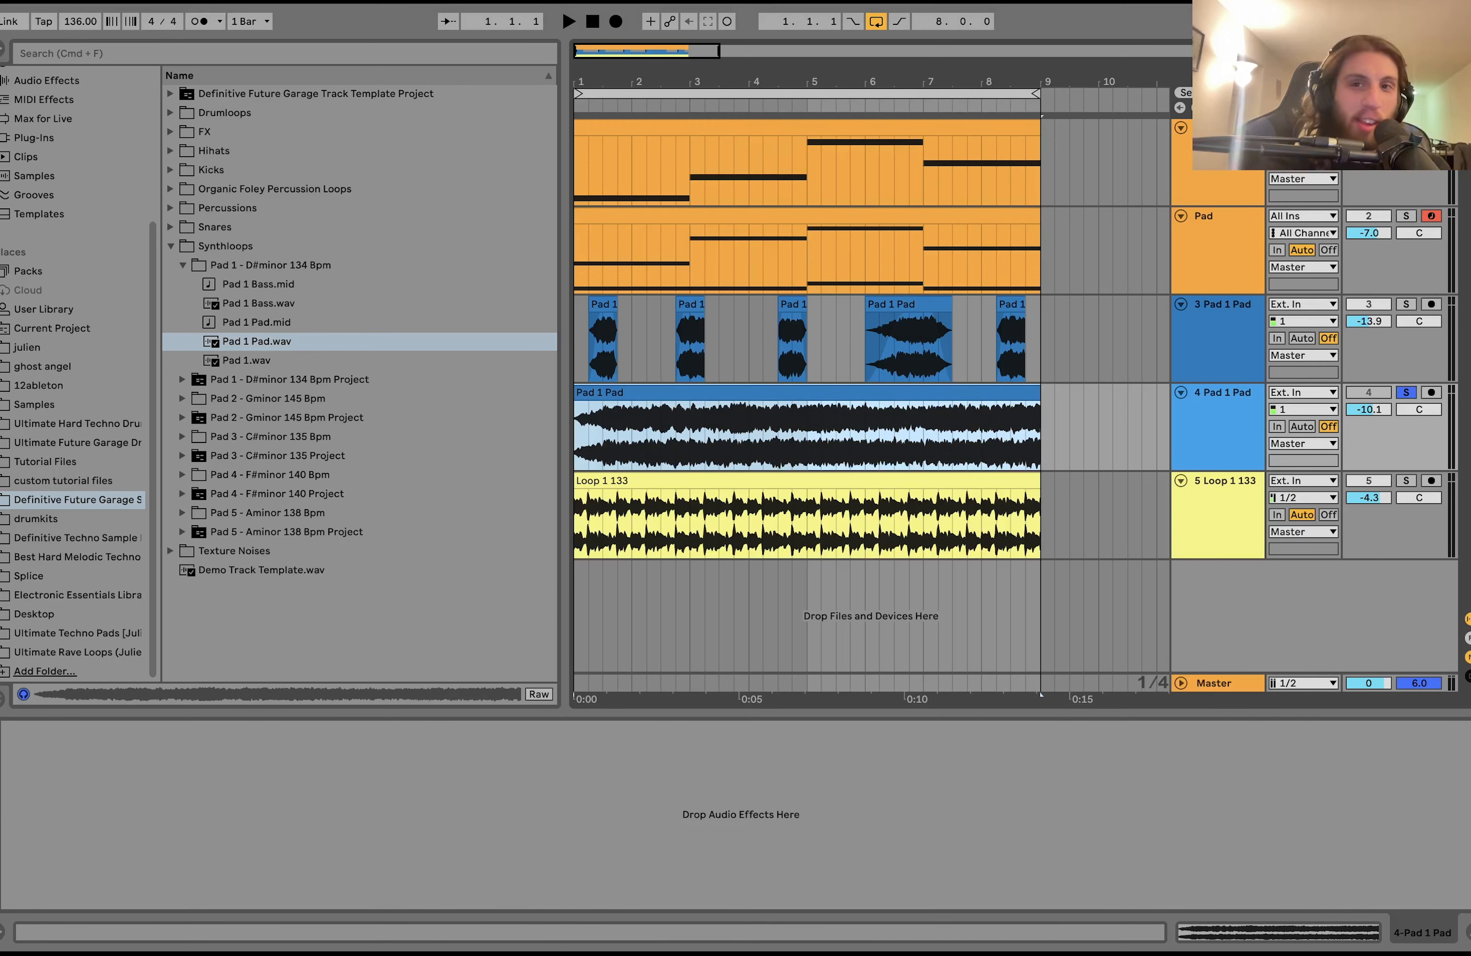
left_click(877, 23)
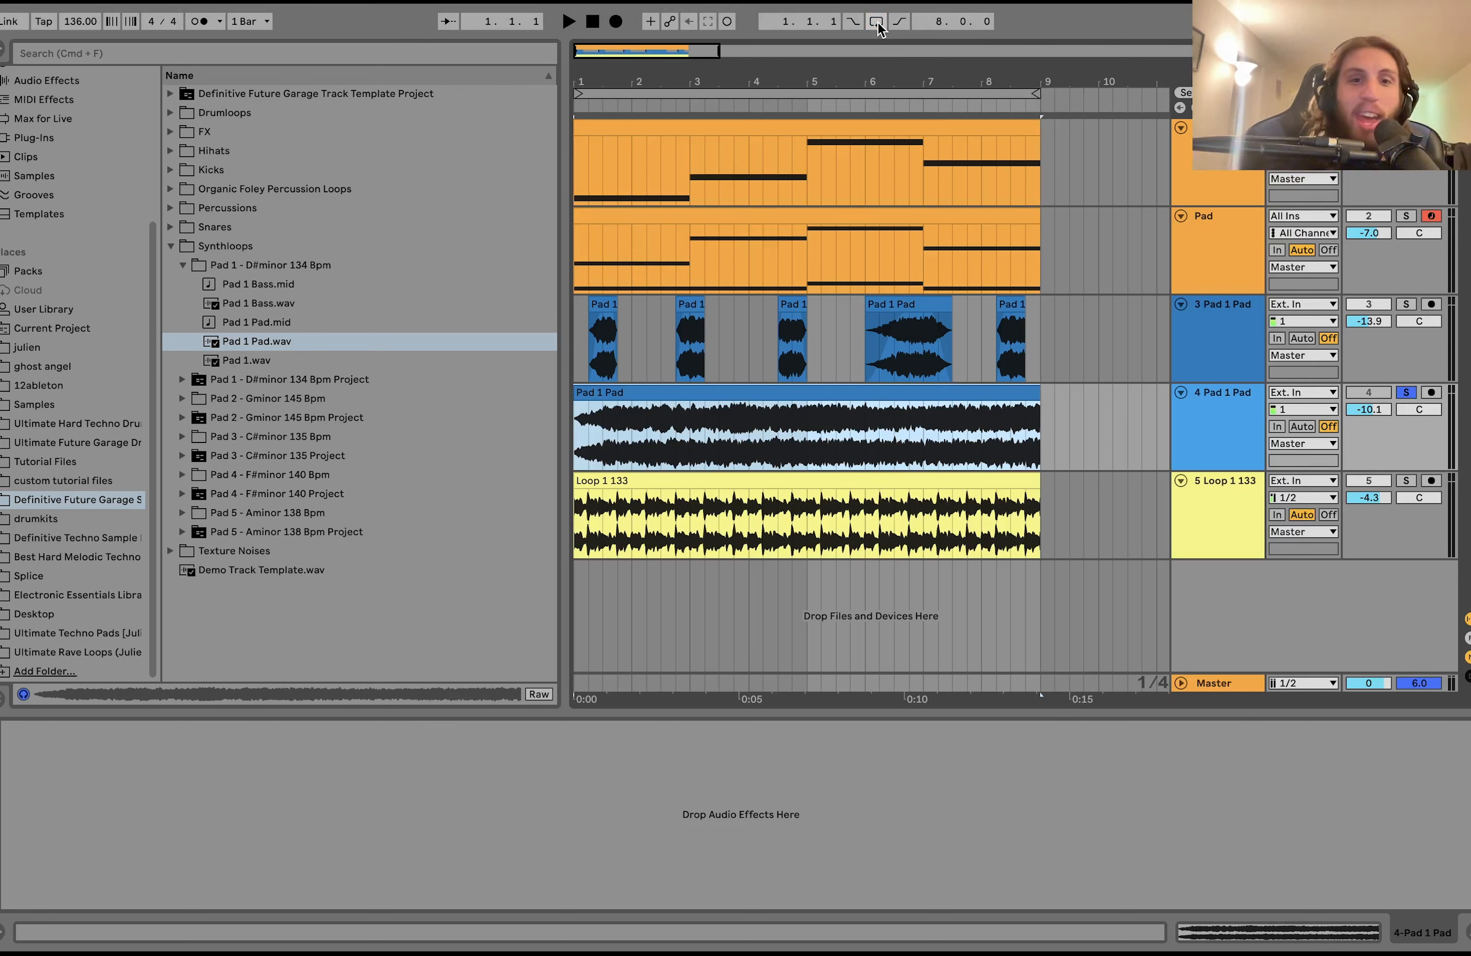
- Inspect the warp settings of the continuous Pad 1 Pad clip on track 4 and play it back soloed
double_click(805, 390)
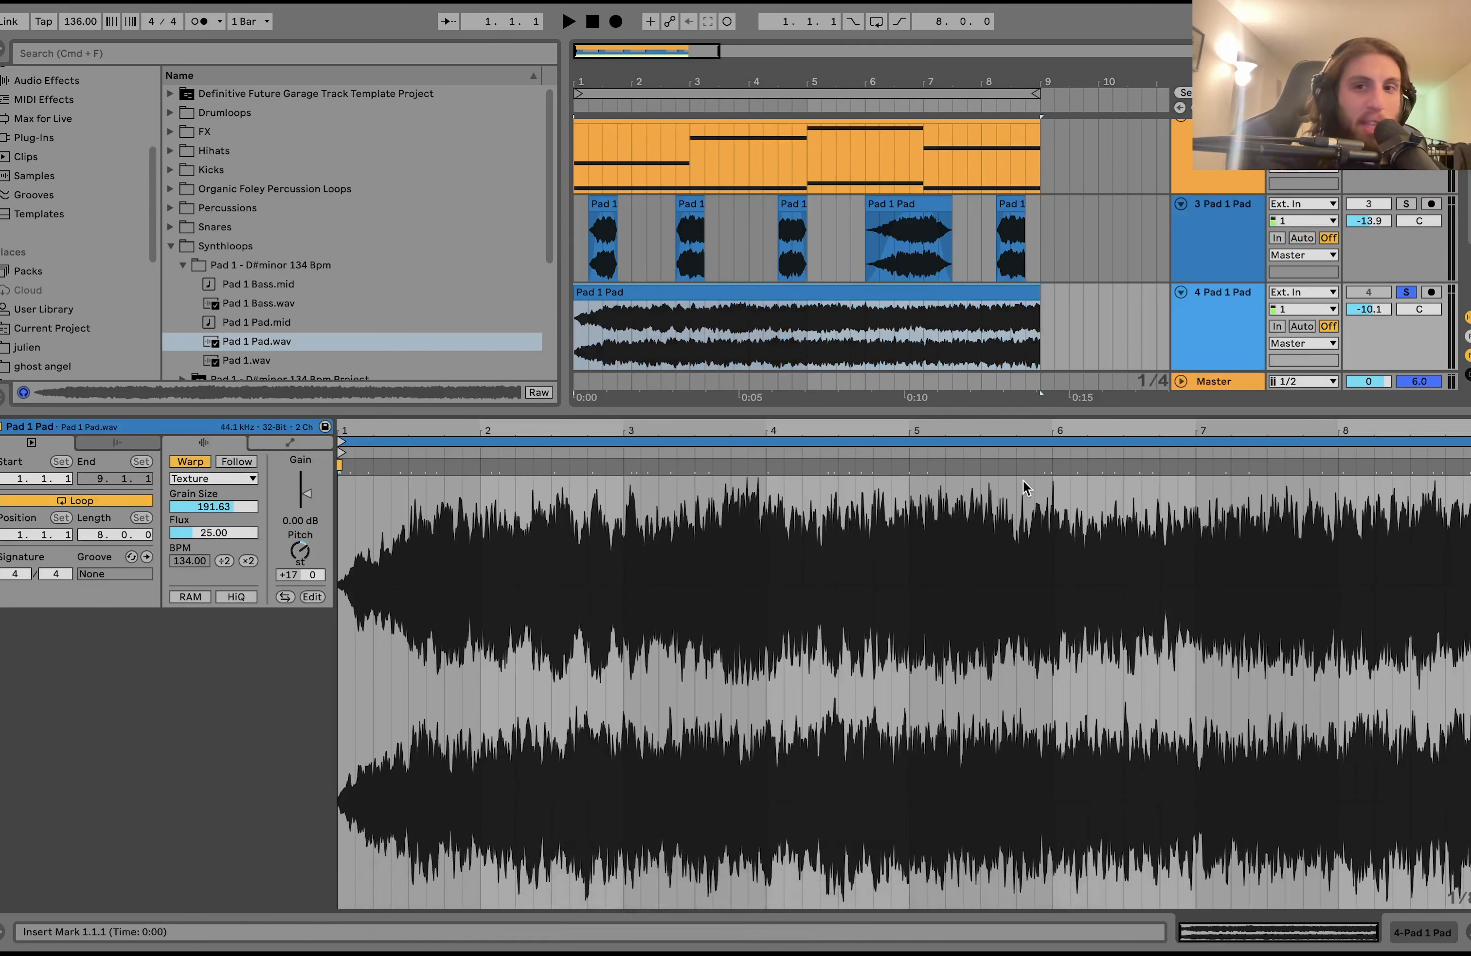
key("space")
double_click(1208, 328)
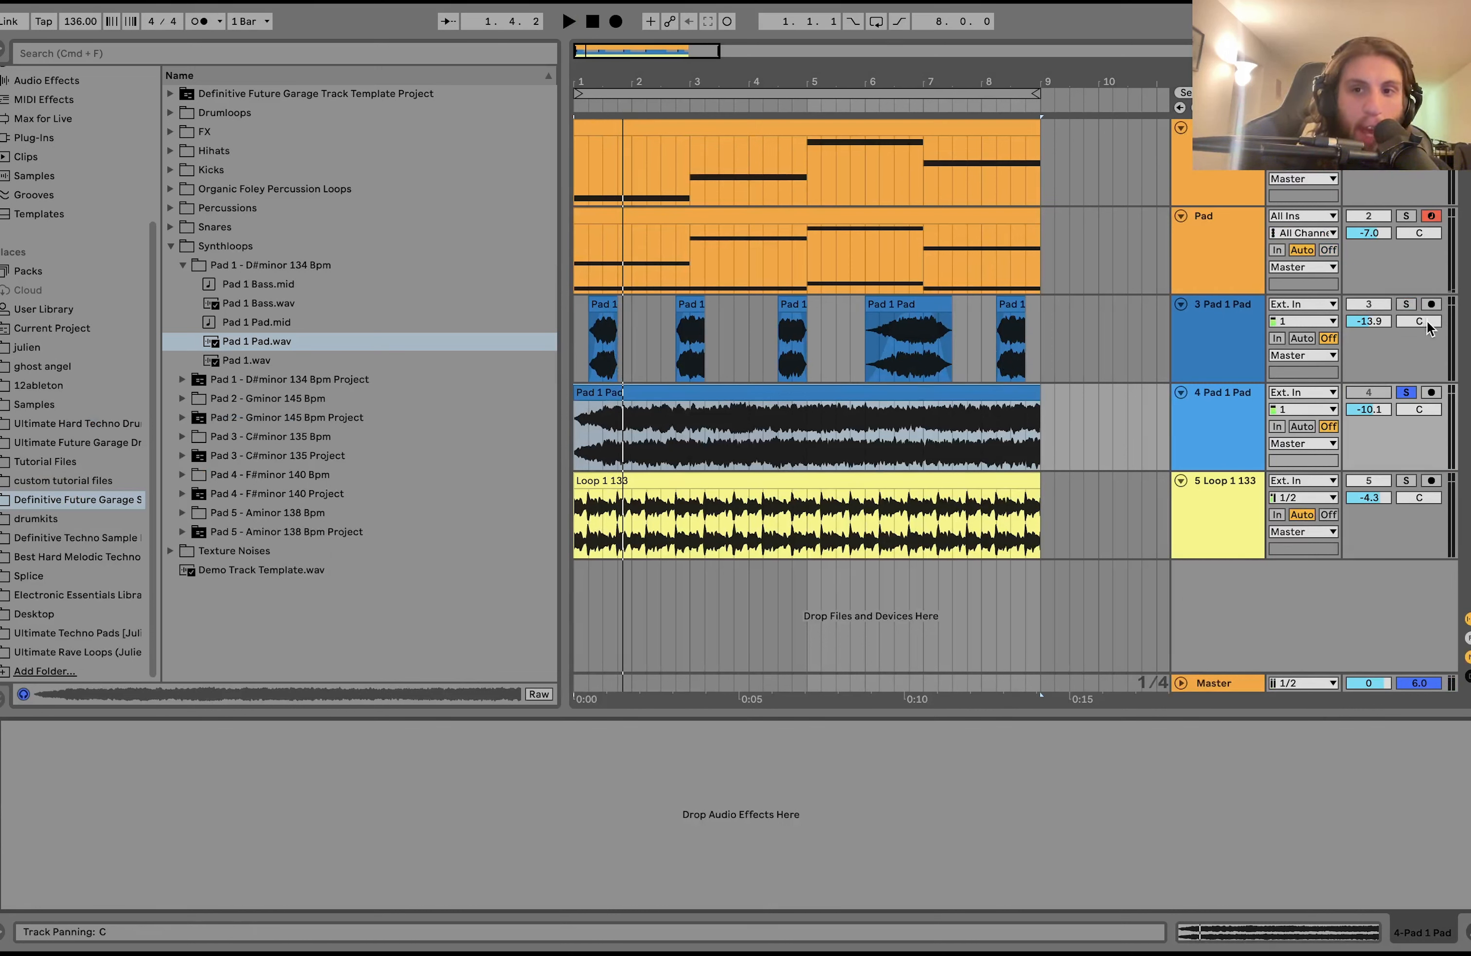
- Solo the chopped pad track 3 and add an Auto Filter set to high-pass at about 243 Hz
left_click(1406, 303)
left_click(1186, 345)
left_click(575, 334)
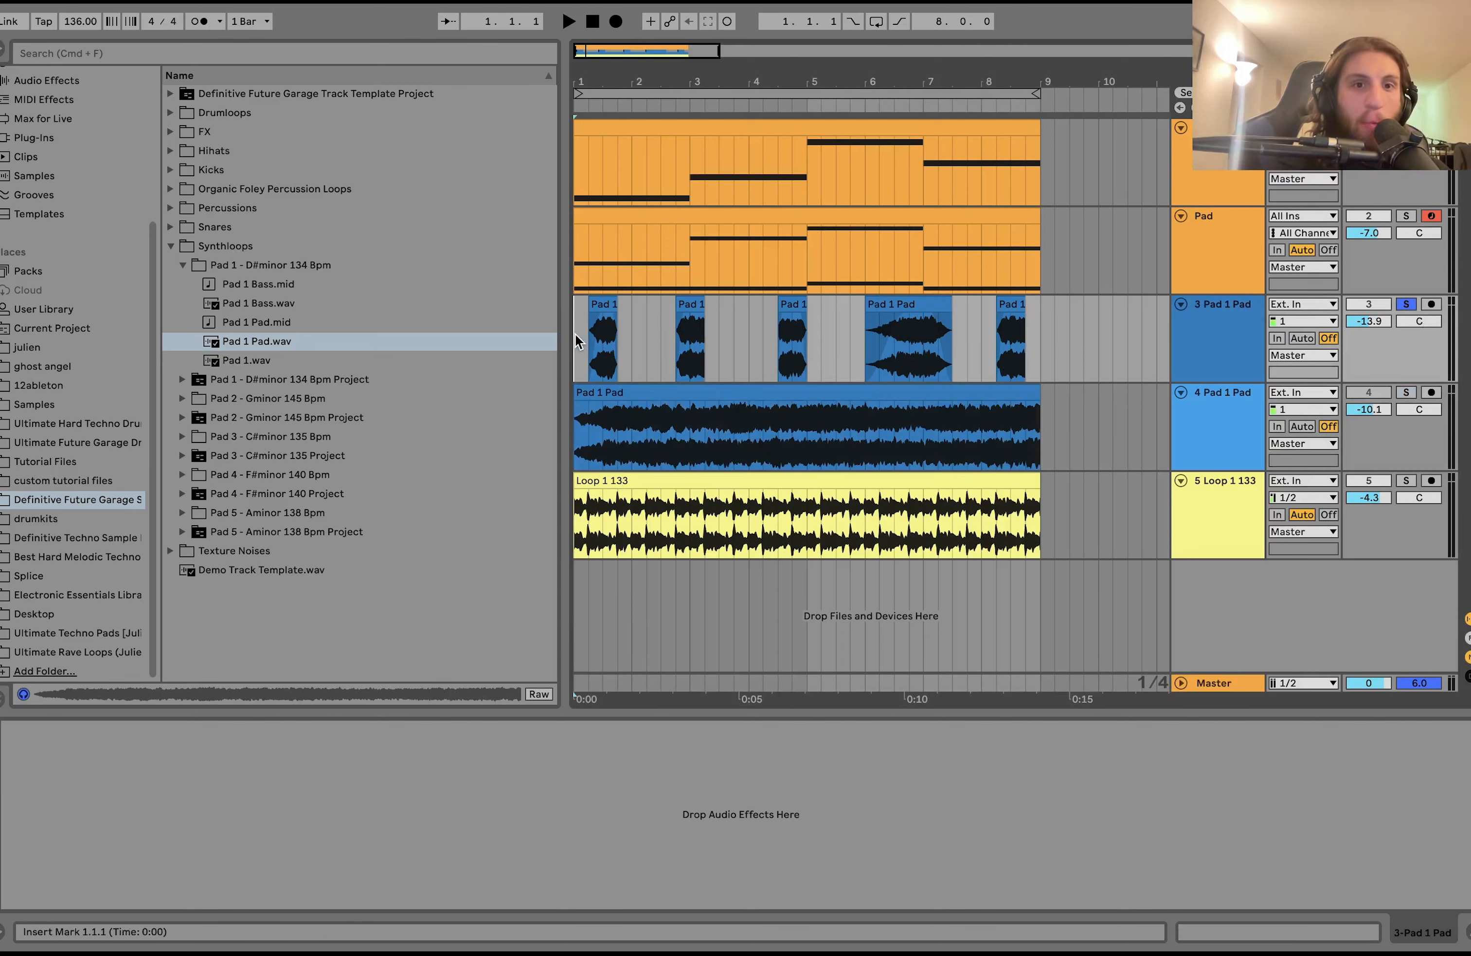
scroll(69, 149, "up", 4)
left_click(55, 185)
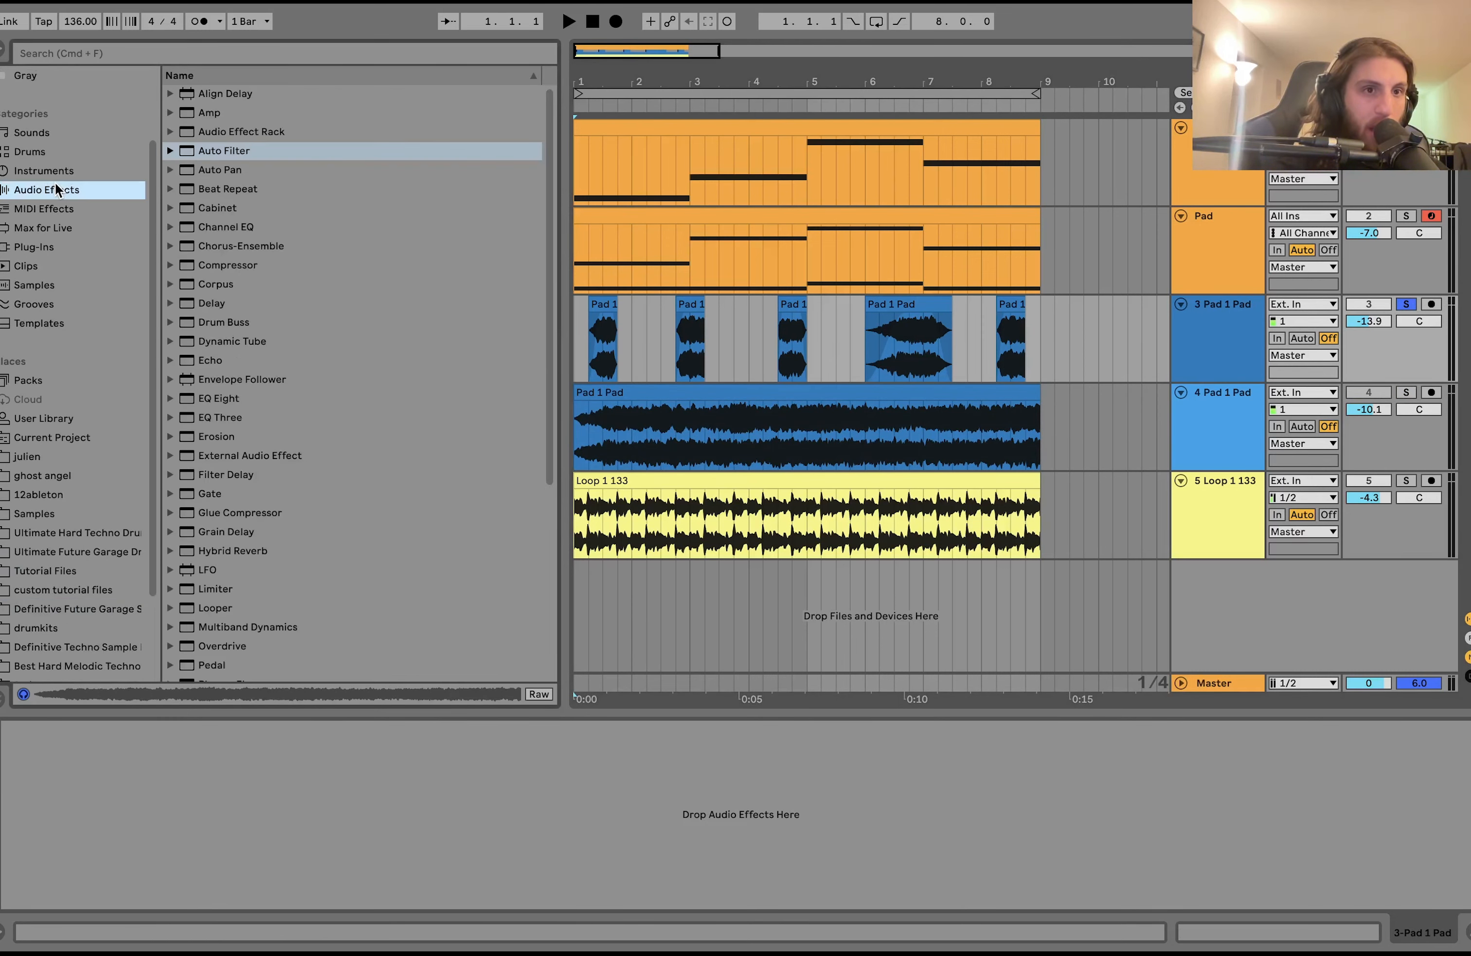
double_click(229, 151)
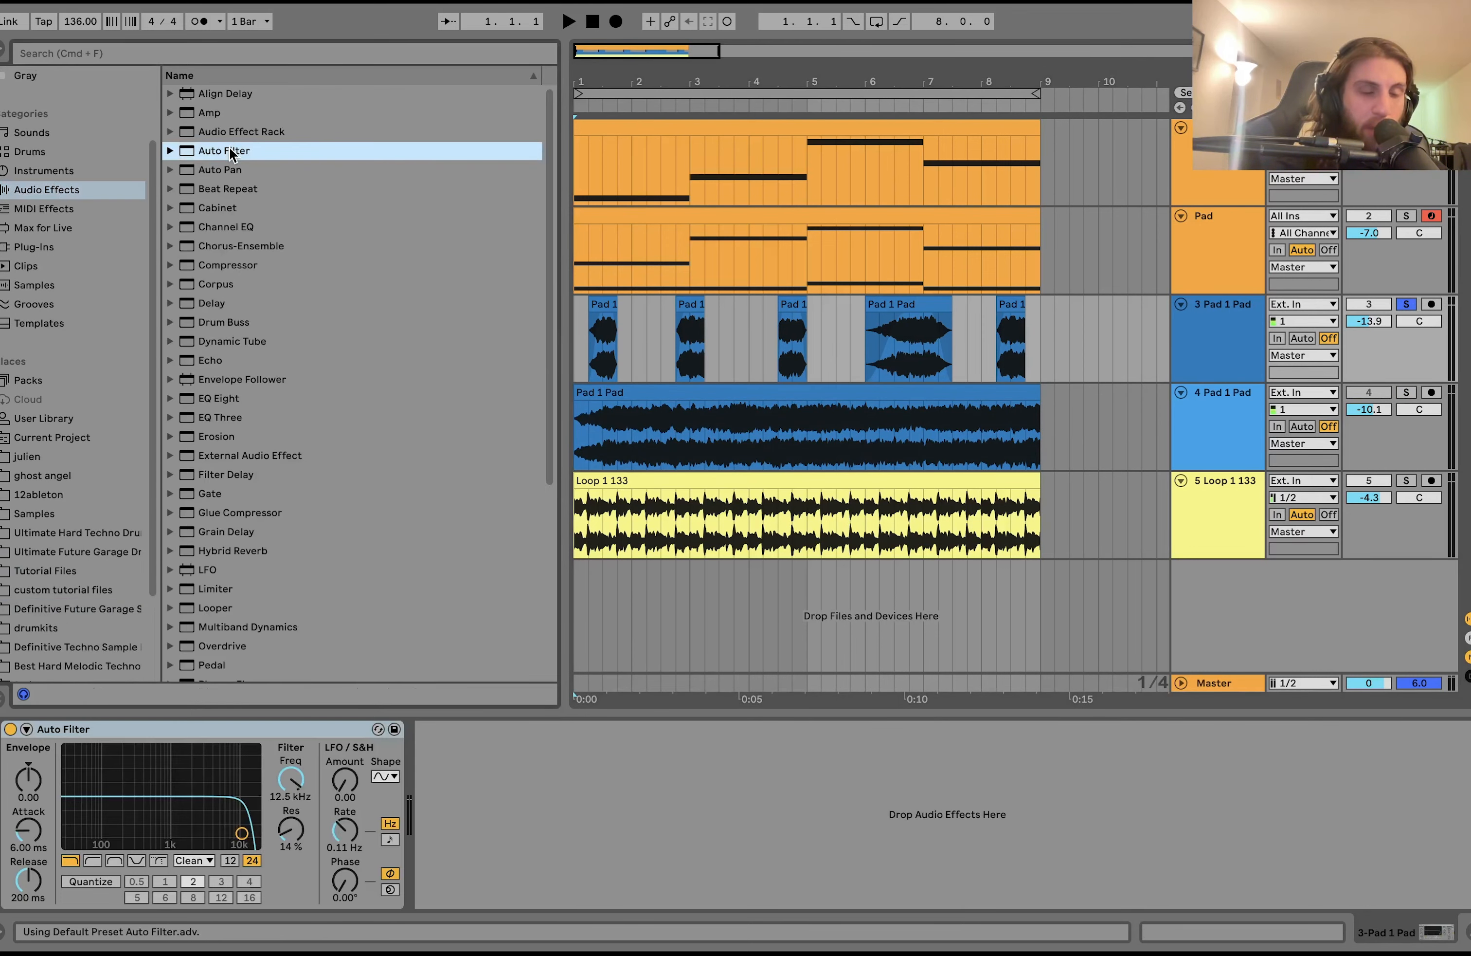
left_click(90, 862)
key("space")
- Add an Amp after the Auto Filter, switch its output to Dual and lower the gain to 2.62
double_click(233, 114)
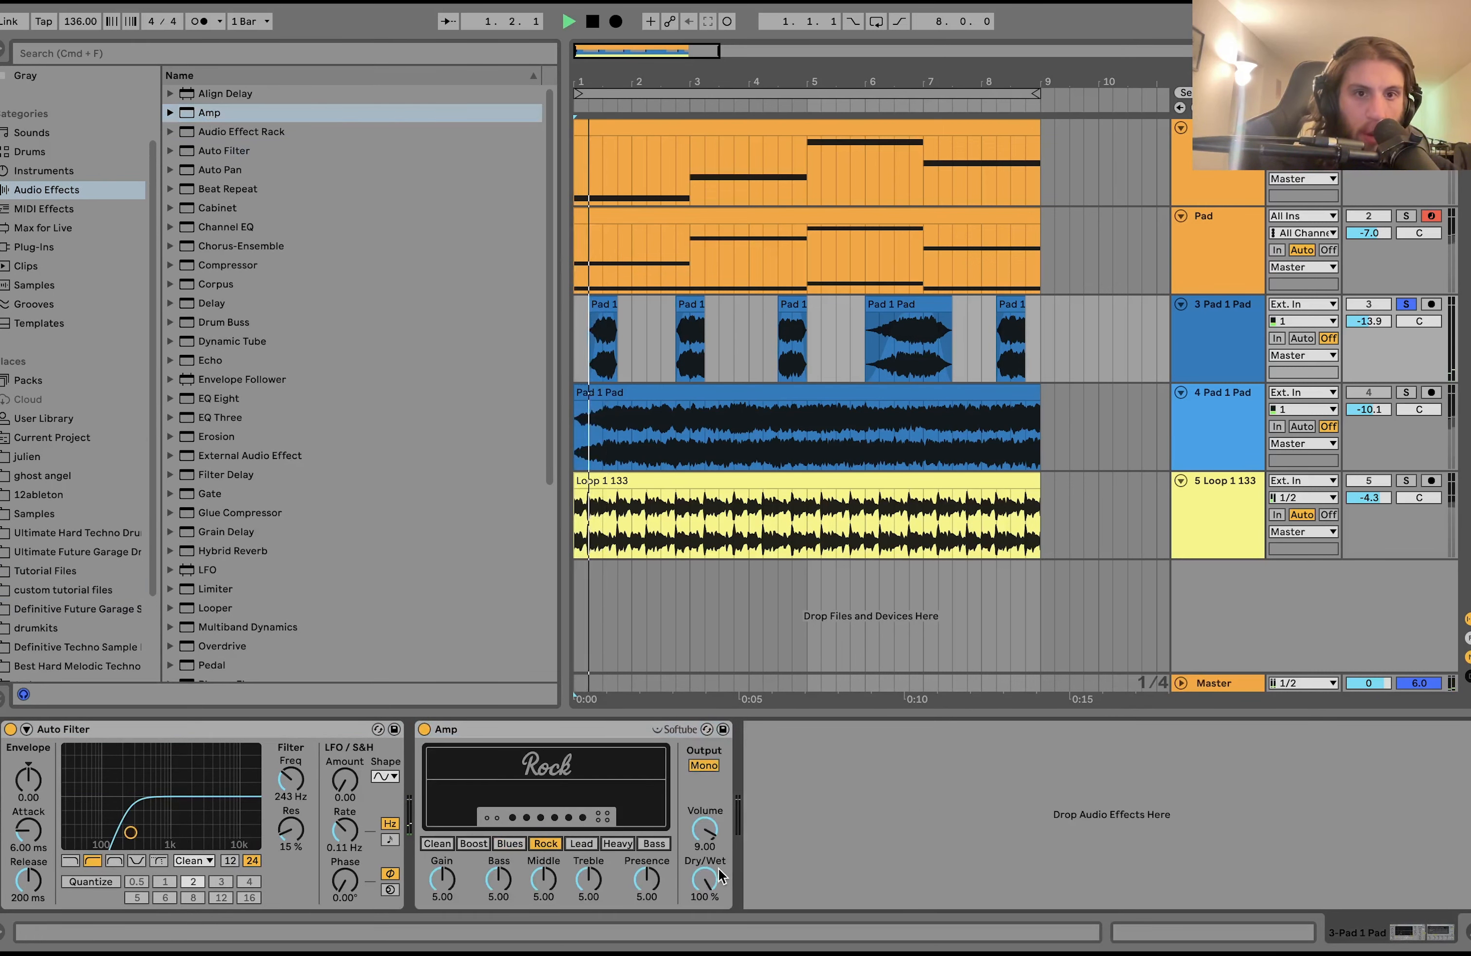
left_click(704, 765)
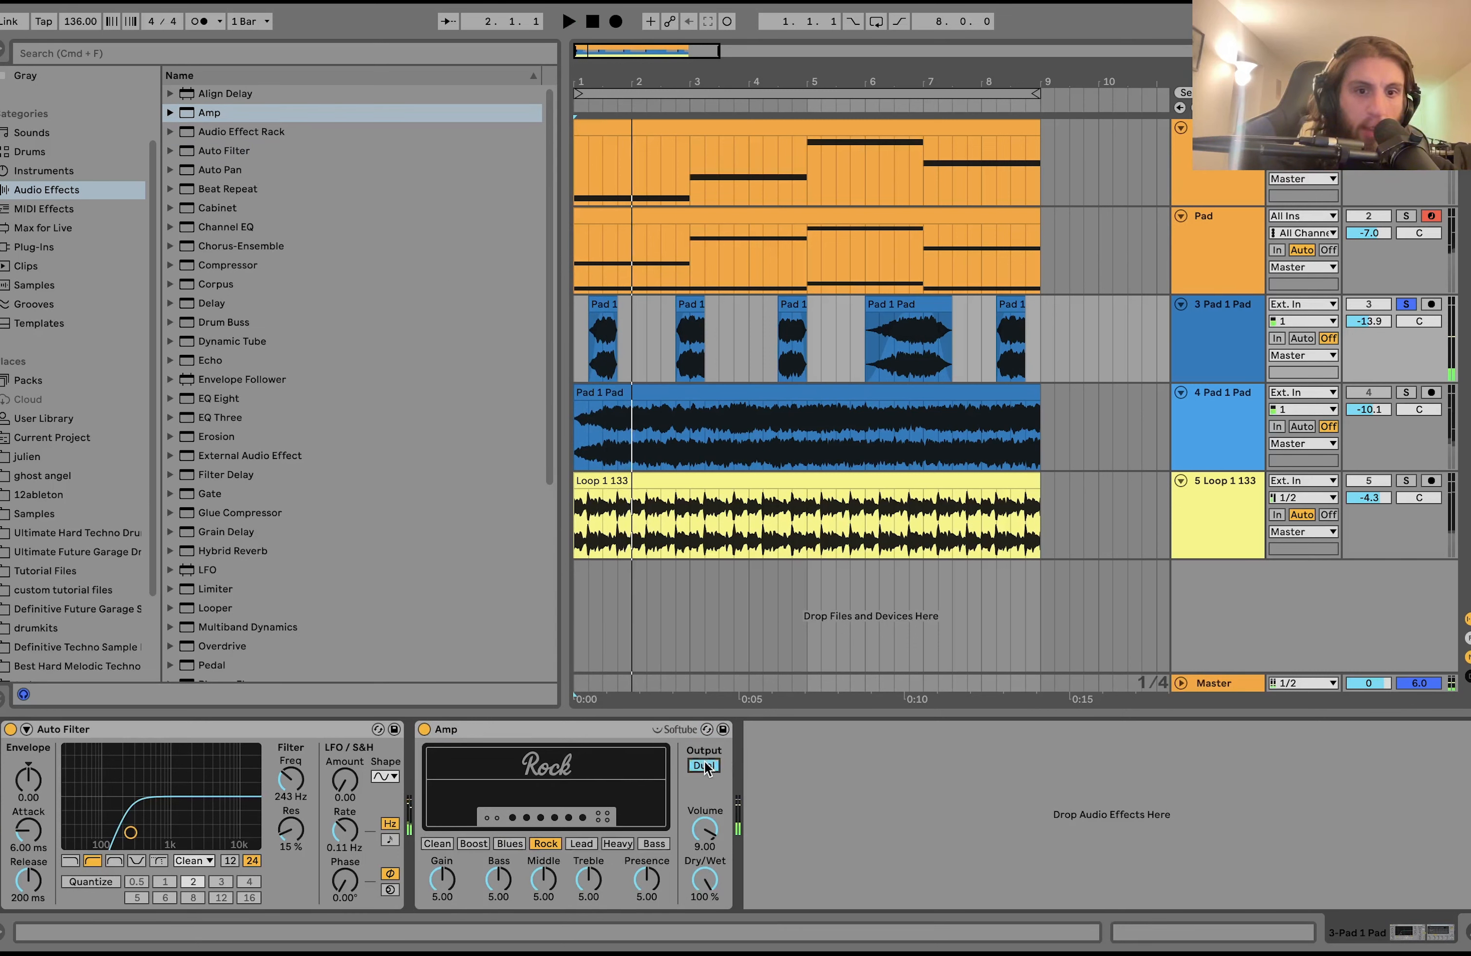
left_click_drag(450, 892, 451, 921)
- Add a second Auto Filter after the Amp, set to high-pass at about 280 Hz with 11% resonance
double_click(223, 151)
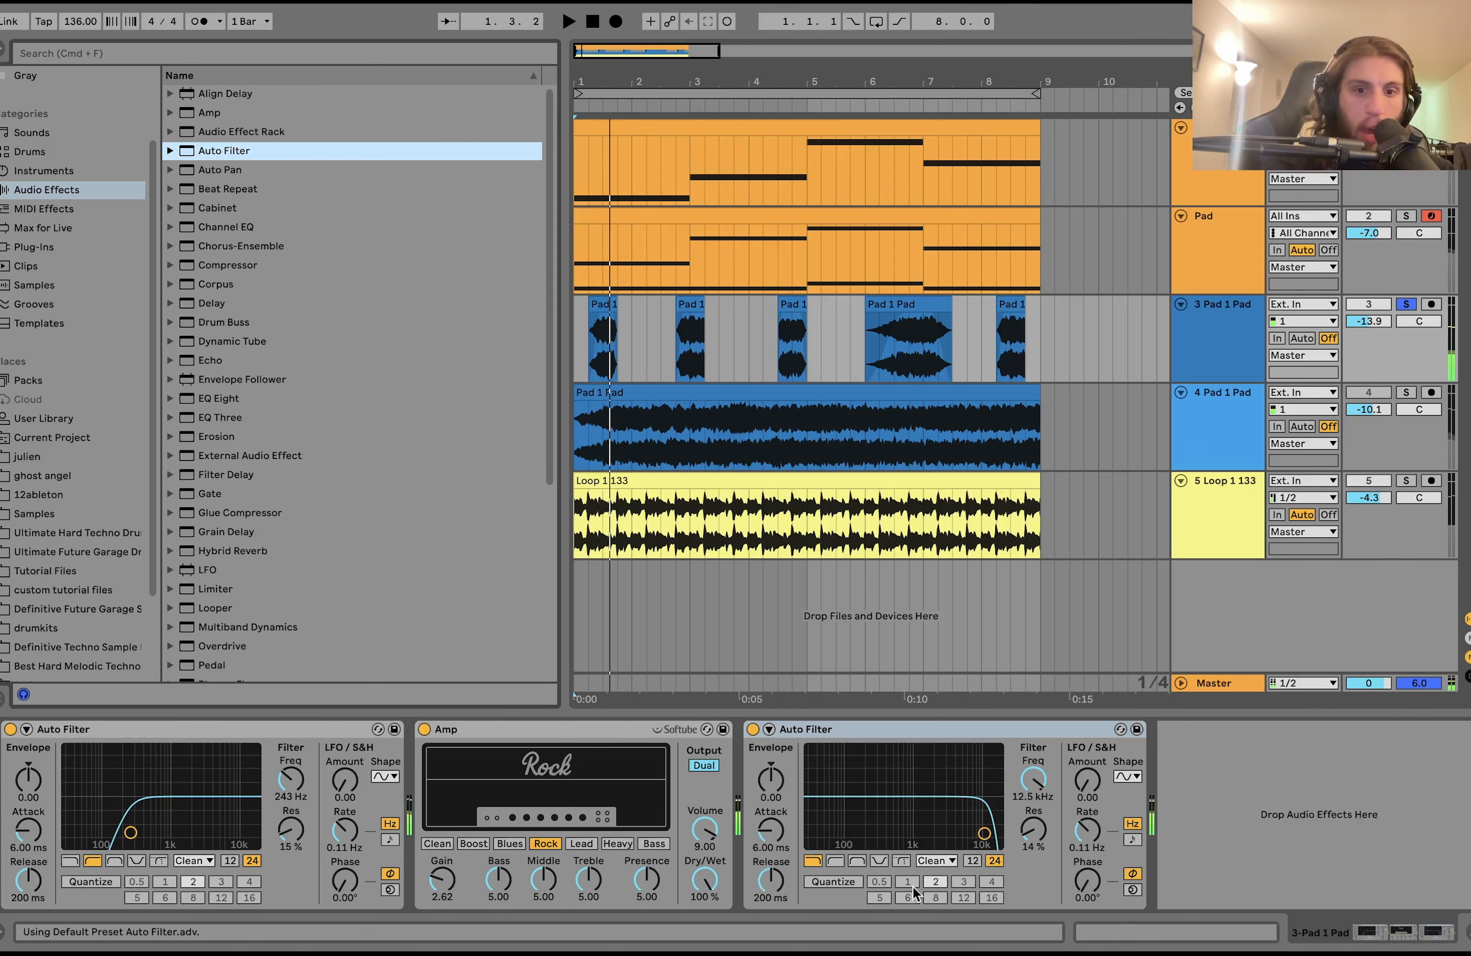
left_click(835, 860)
left_click_drag(875, 830, 877, 835)
- Add a Reverb to the end of the chain with 89% dry/wet and a 2.30 s decay
scroll(423, 525, "down", 5)
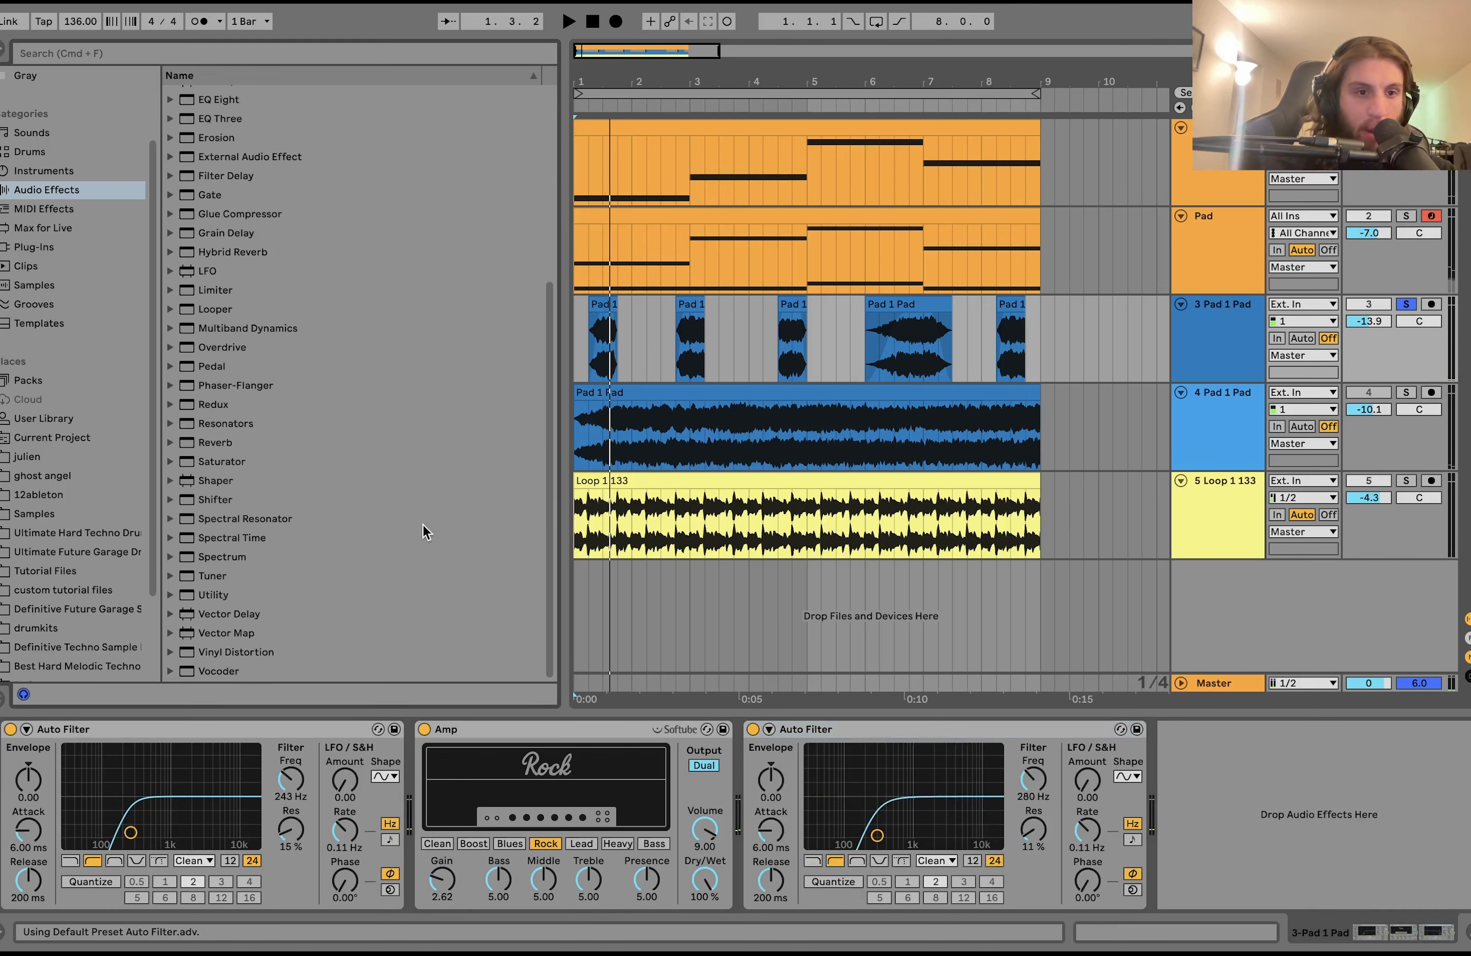
double_click(210, 440)
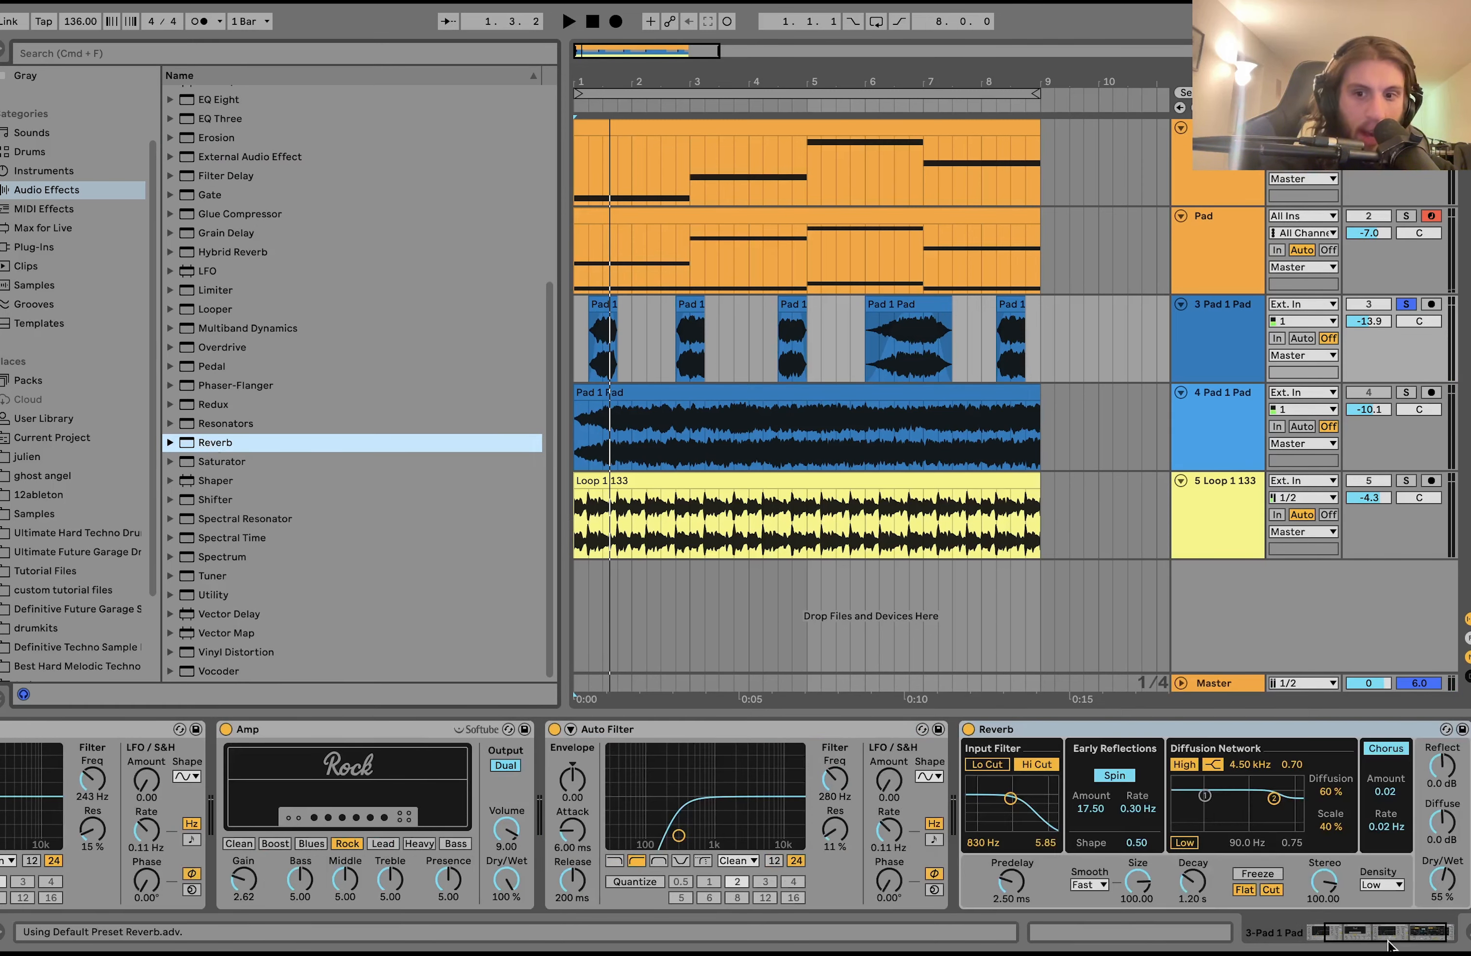
left_click_drag(1443, 881, 1442, 860)
left_click_drag(1192, 881, 1192, 859)
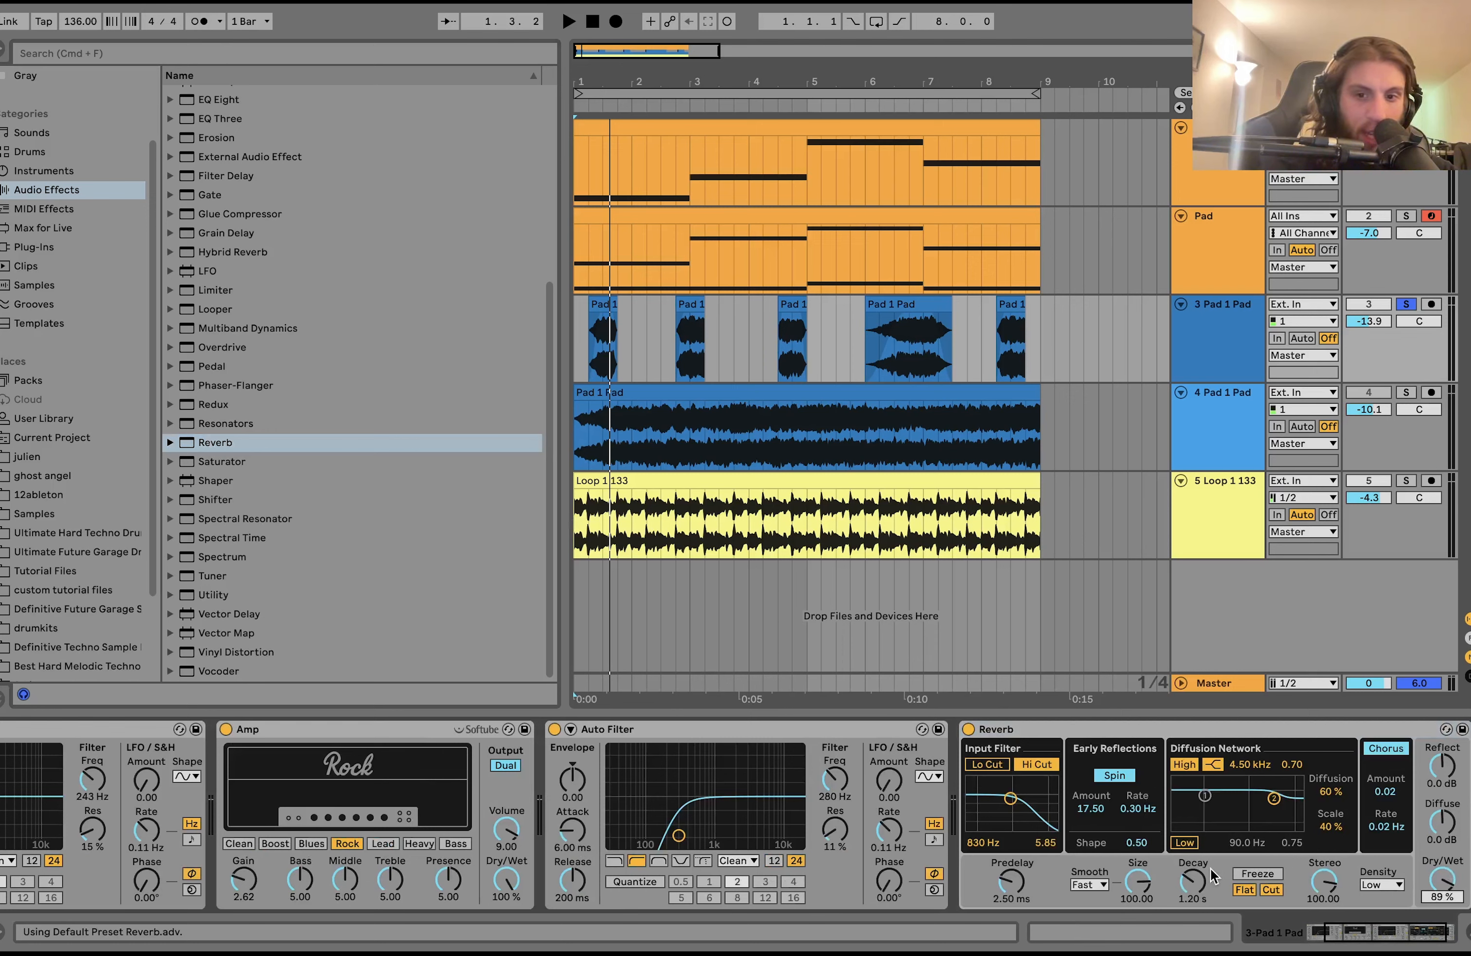
key("space")
- Insert a Delay before the Amp with its filter at 2.69 kHz, width 1.84, Ping Pong on and 43% dry/wet
scroll(544, 366, "up", 5)
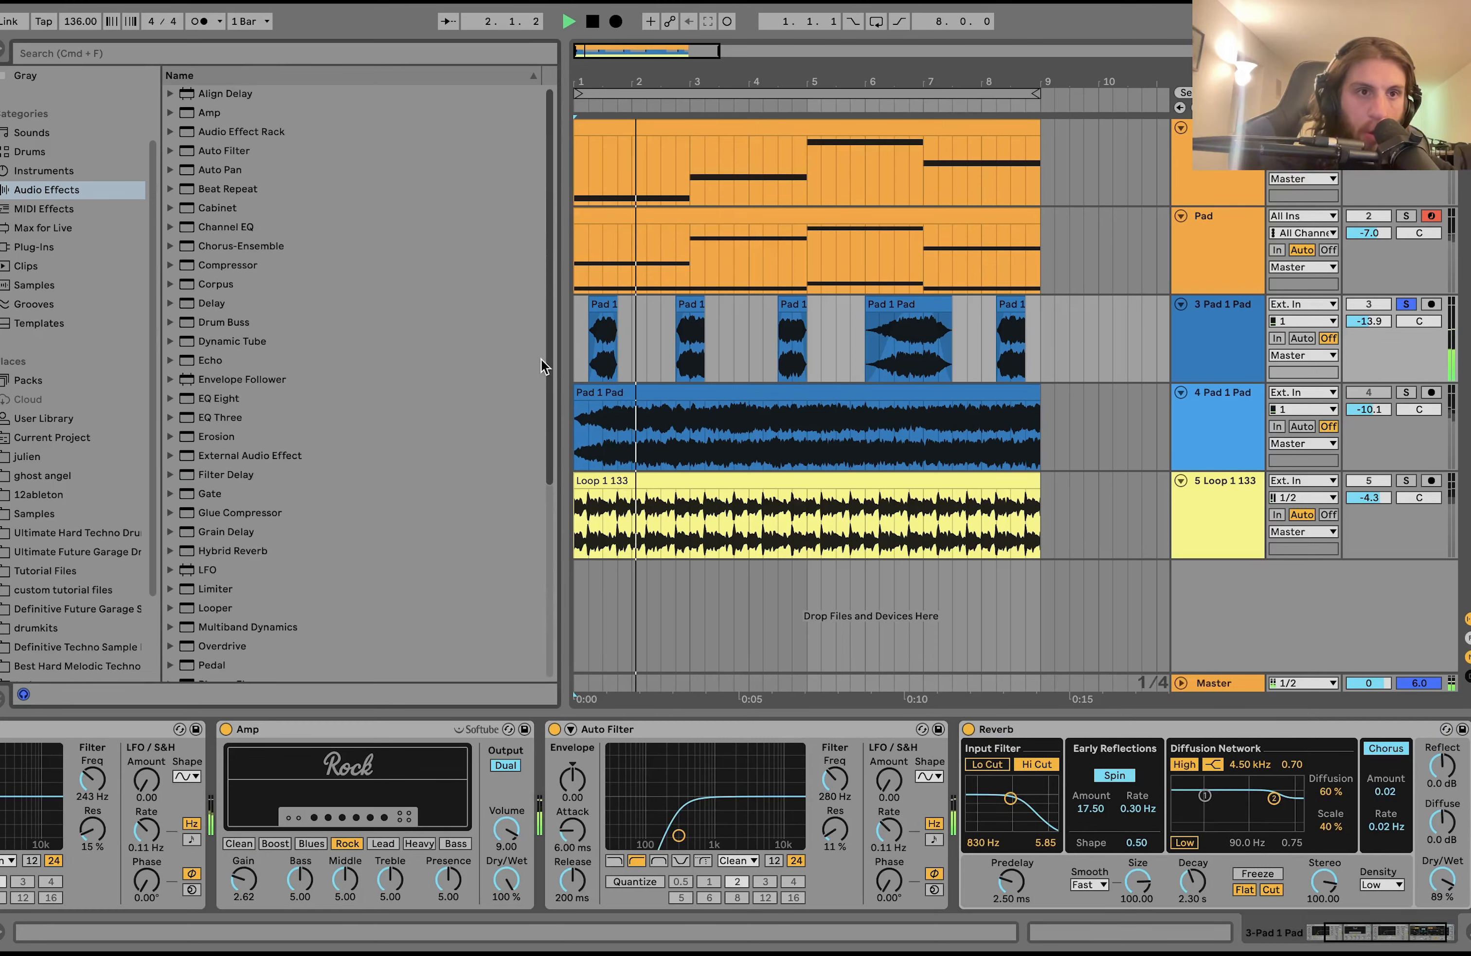
left_click_drag(212, 303, 218, 783)
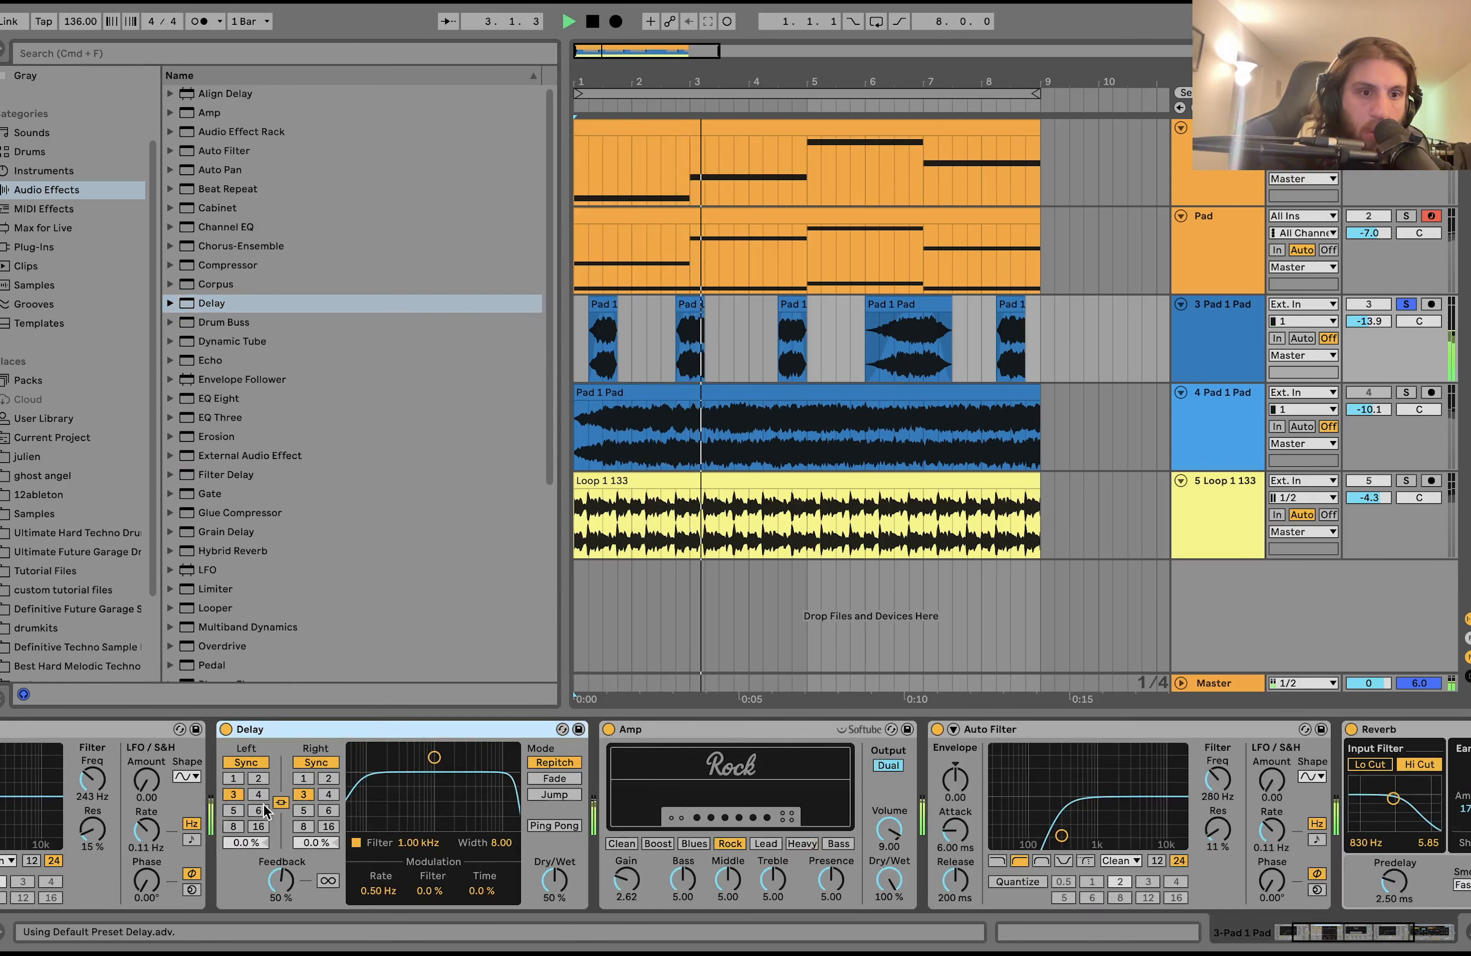
key("space")
left_click_drag(463, 807, 461, 812)
key("space")
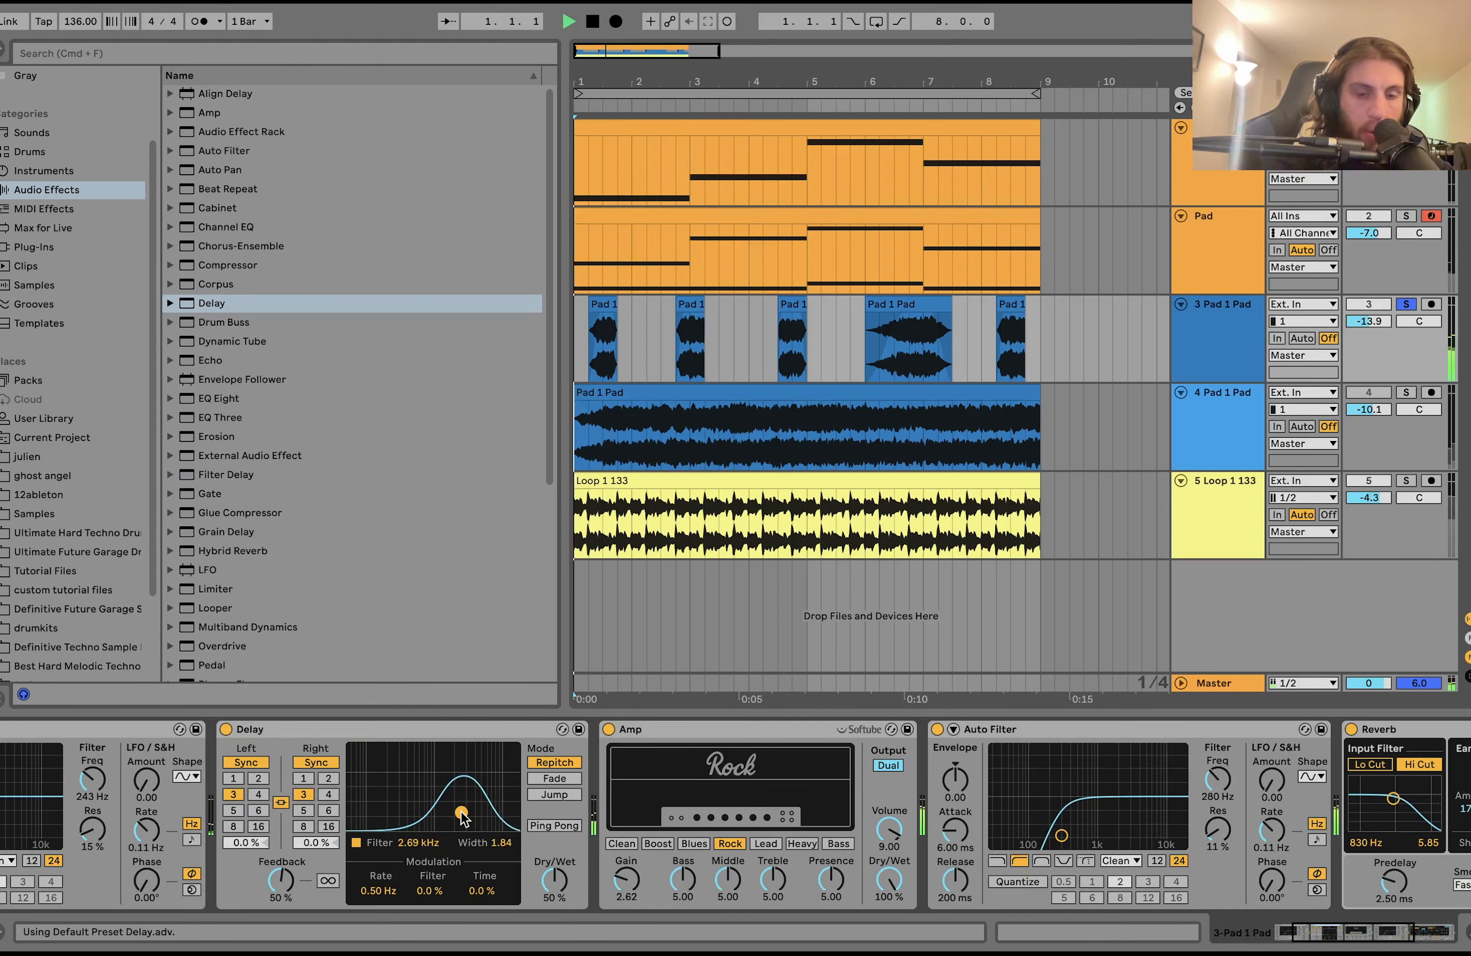
left_click(553, 825)
left_click_drag(555, 880, 554, 888)
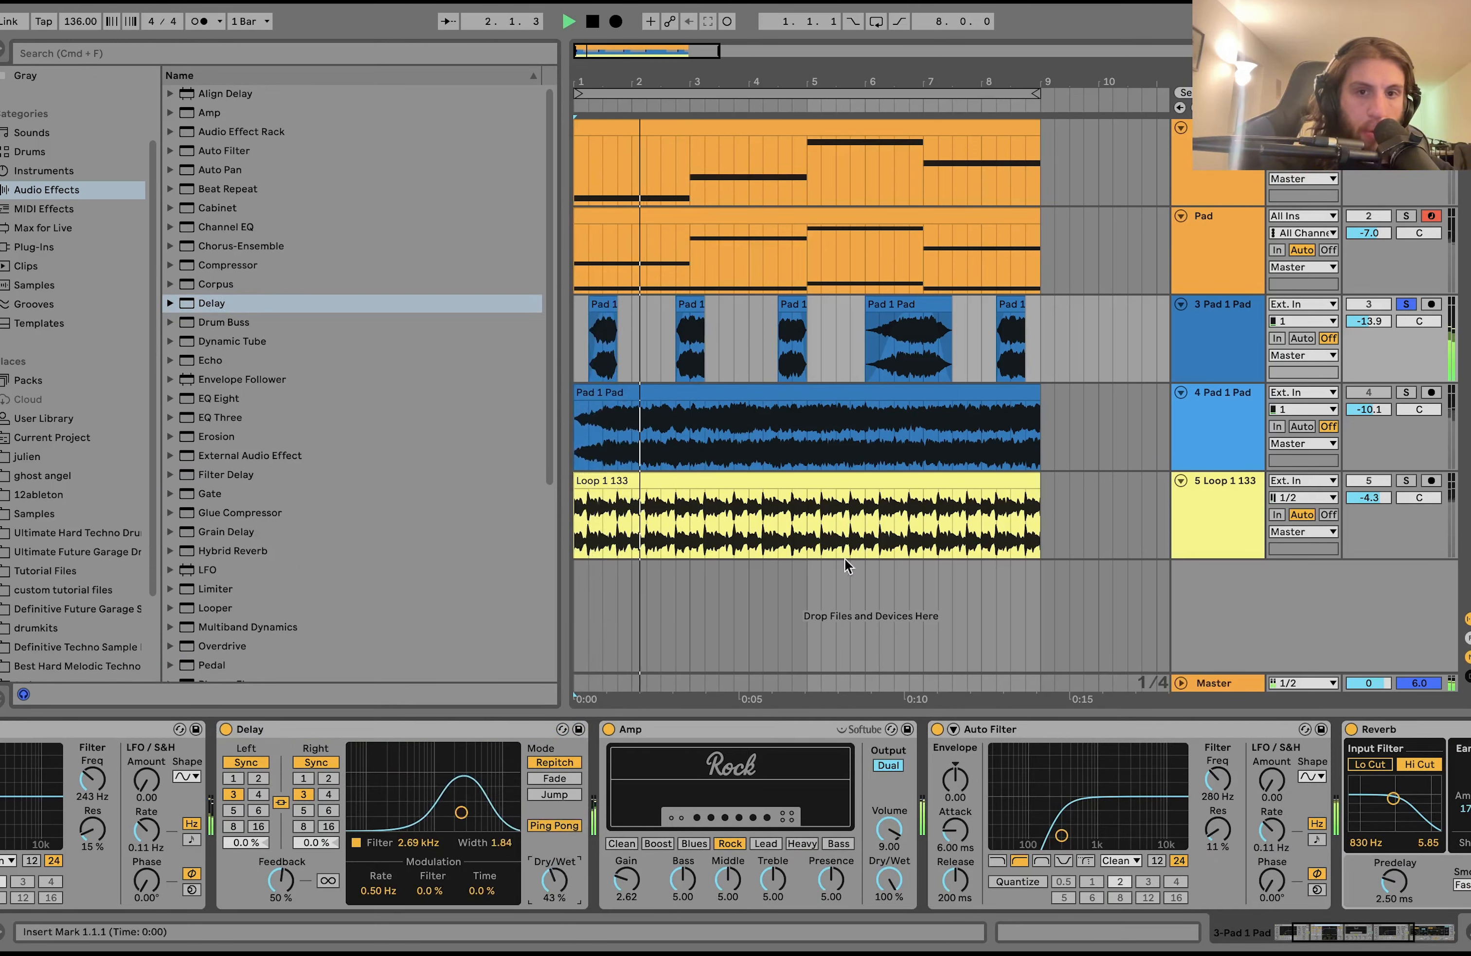
- Unsolo track 3 and lower its volume to -20.9 dB within the full mix
left_click_drag(1368, 322, 1368, 335)
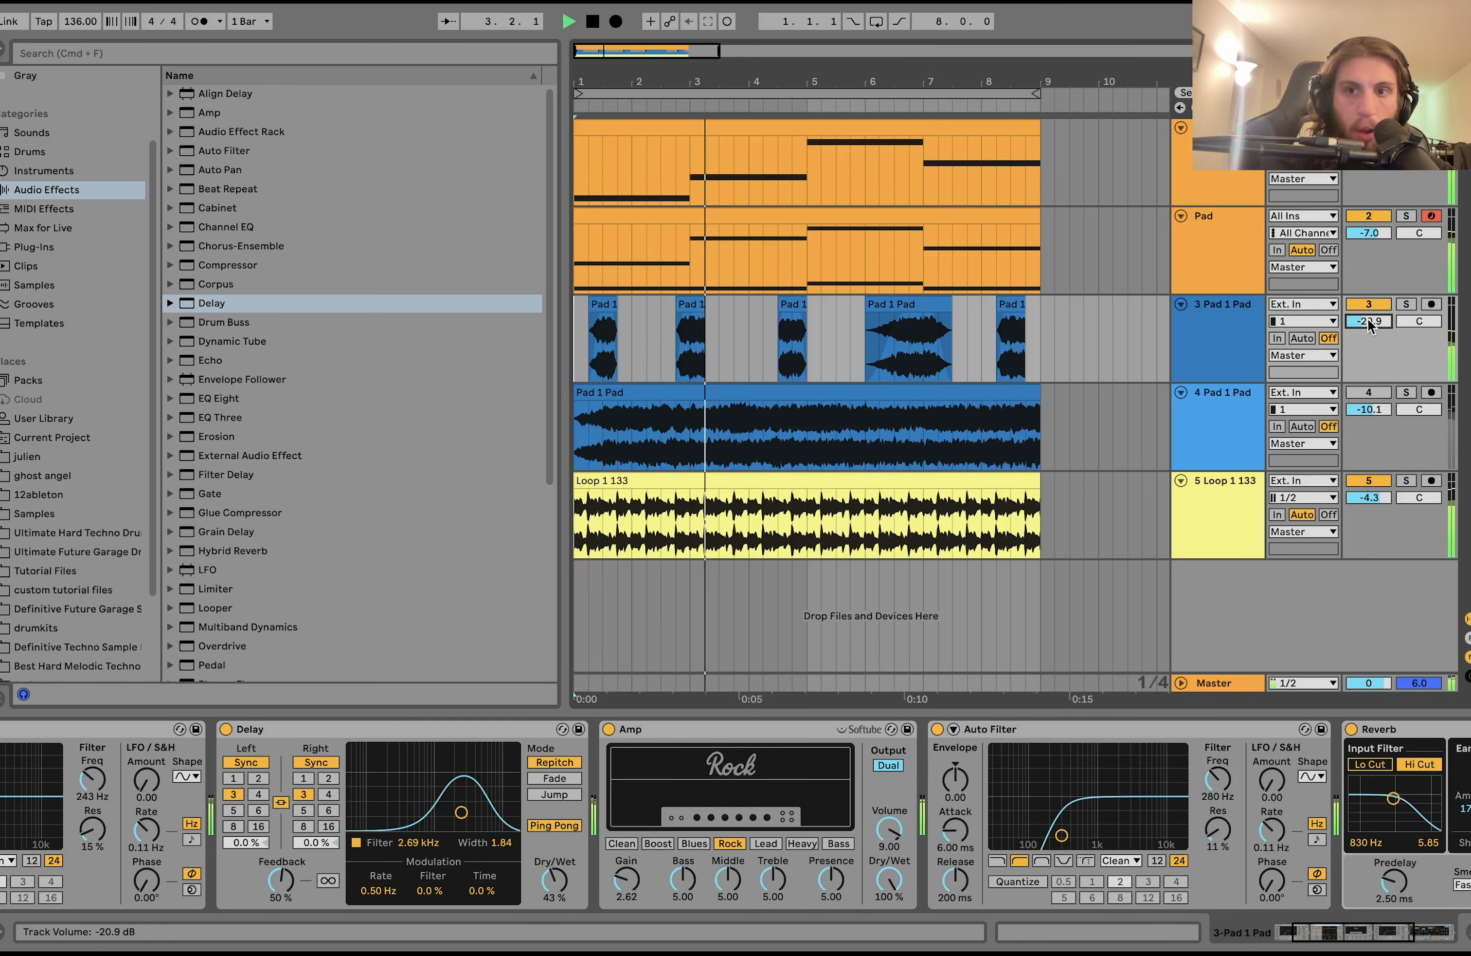
left_click(1216, 422)
left_click(1217, 347)
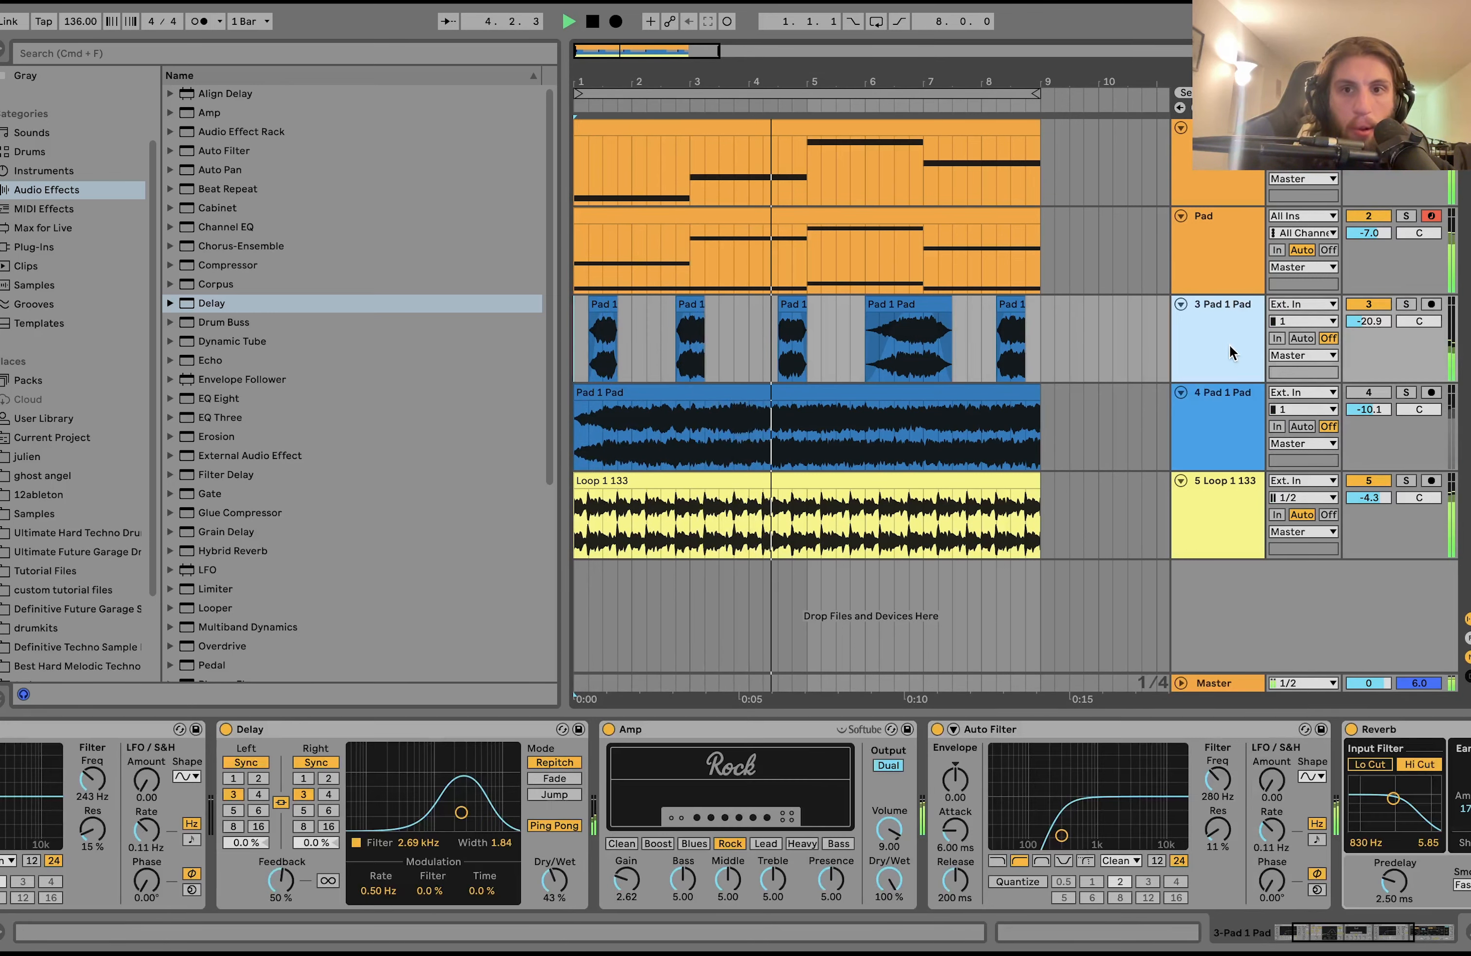
- Reduce track 3's Delay dry/wet to 33% and its Reverb dry/wet to 68%
left_click_drag(549, 881, 549, 894)
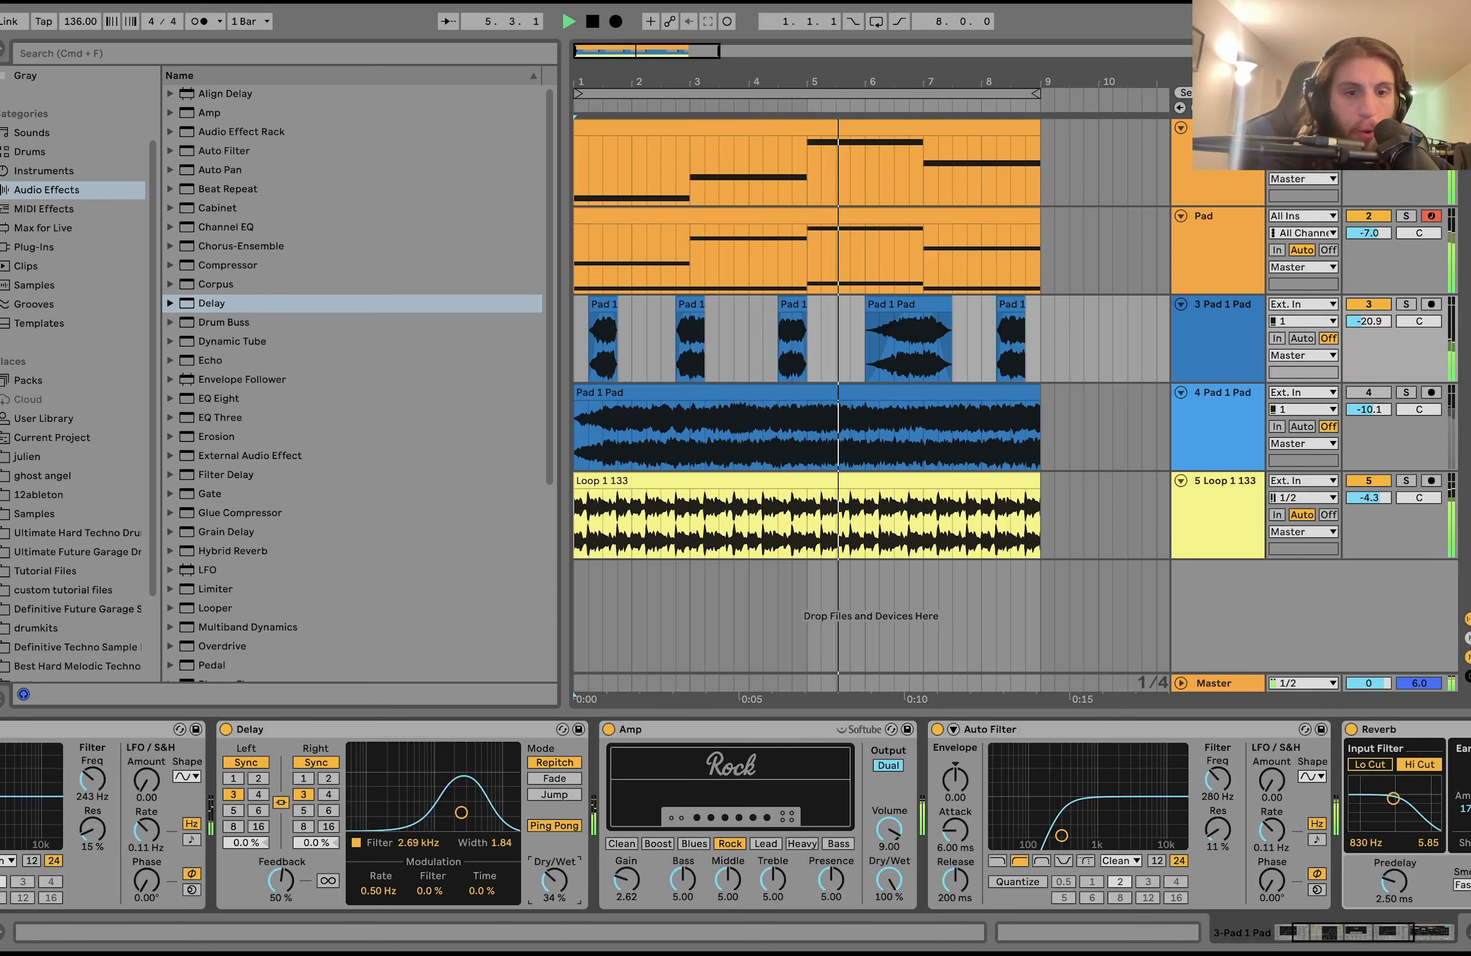
scroll(552, 884, "right", 8)
left_click_drag(1352, 888, 1352, 903)
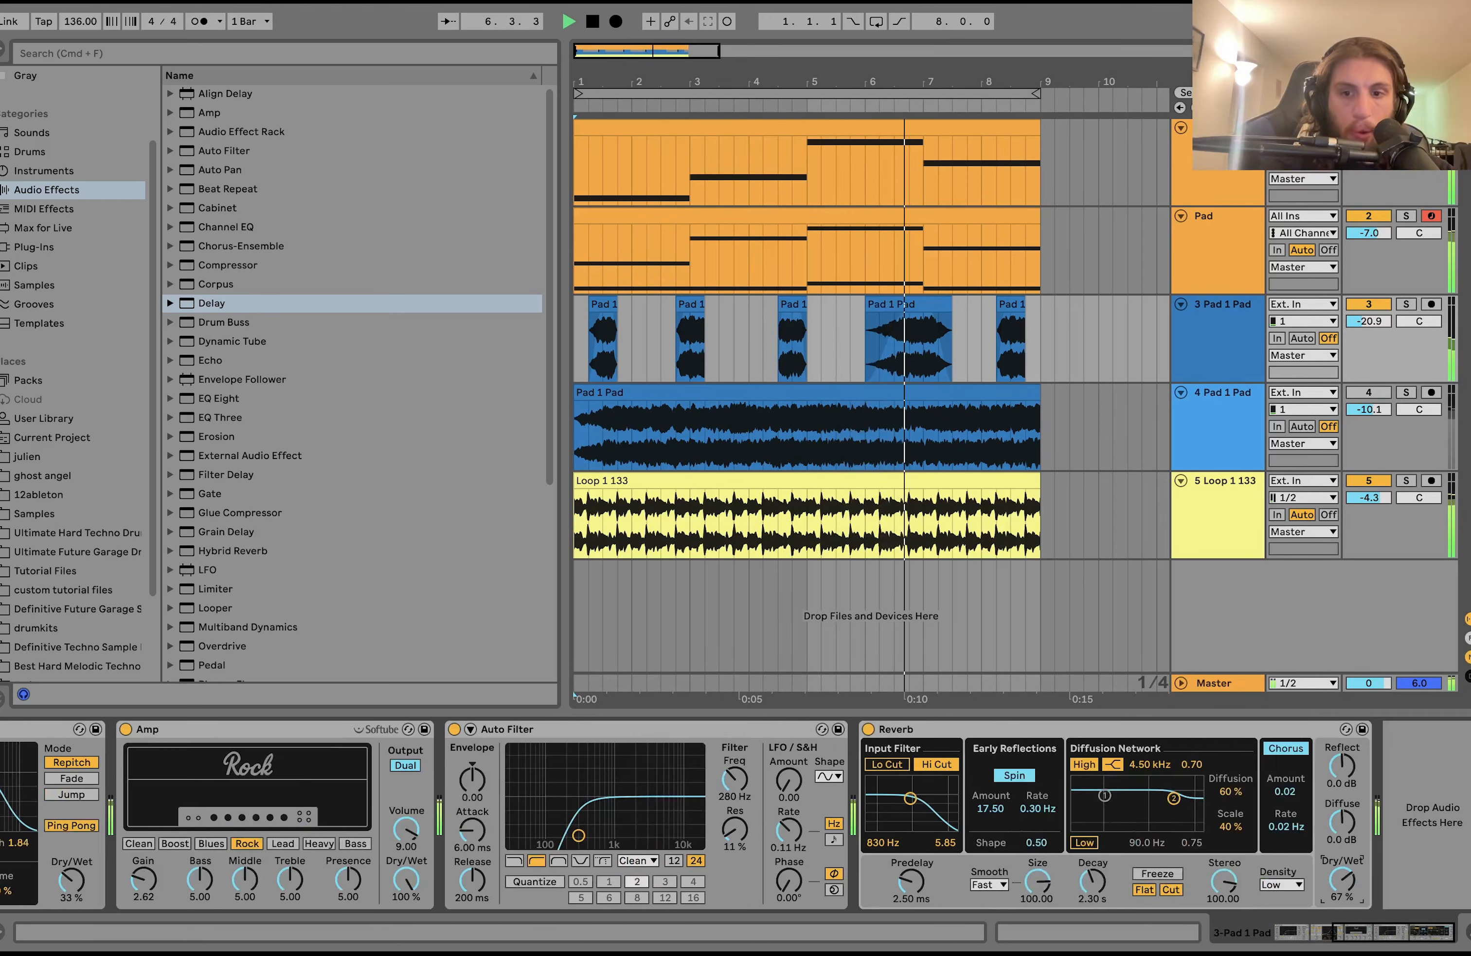
- Raise track 3's volume to -18.8 dB and stop playback after the end of the clips
left_click_drag(1371, 338, 1374, 332)
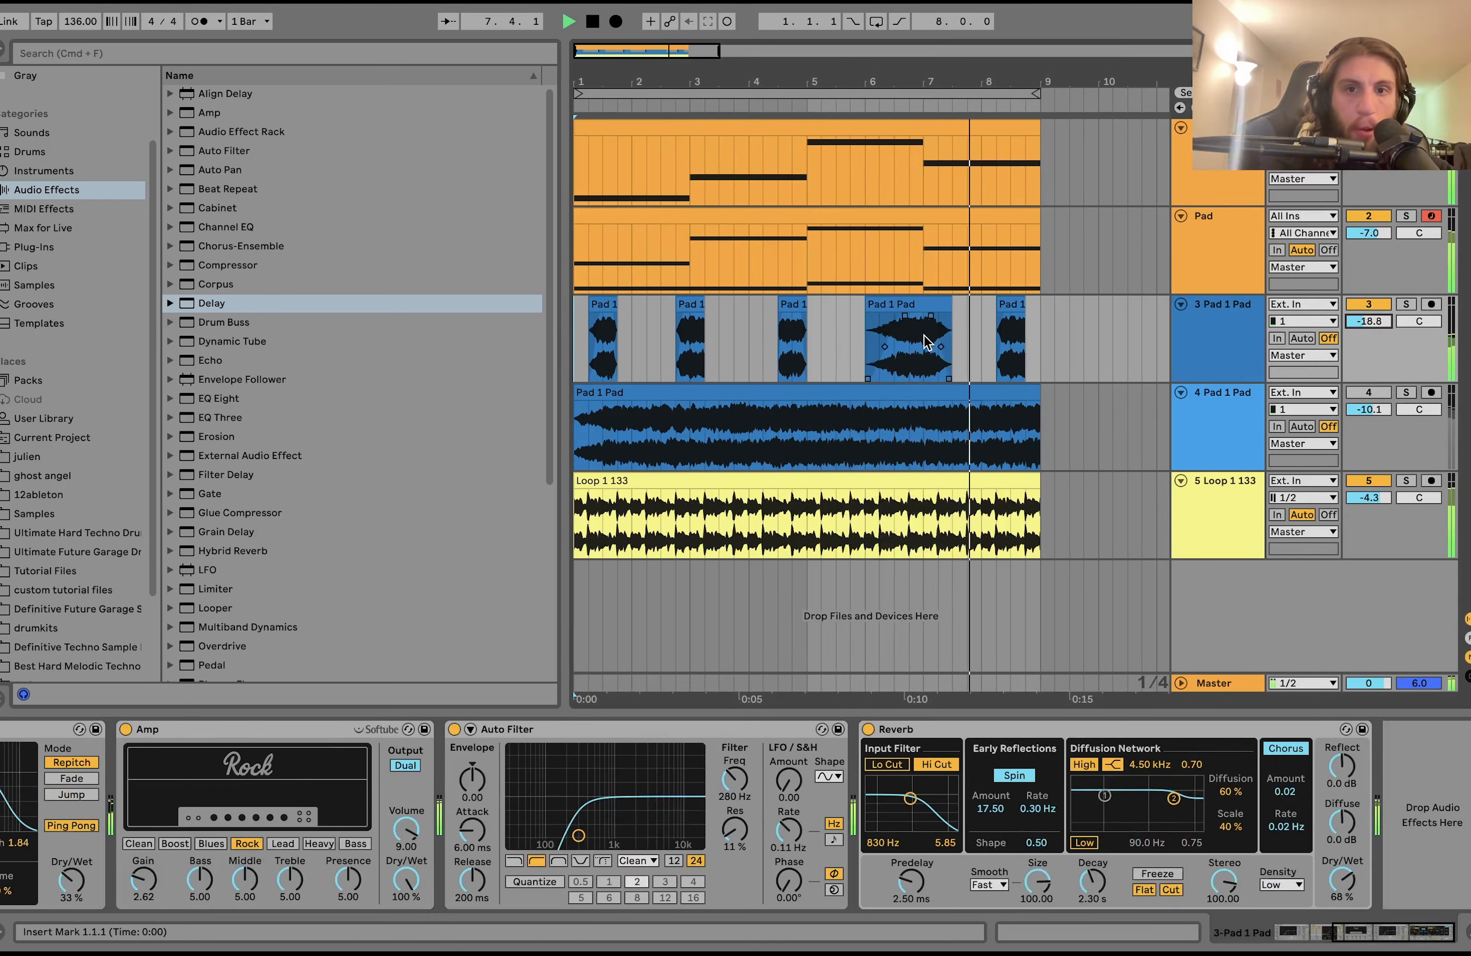
key("minus")
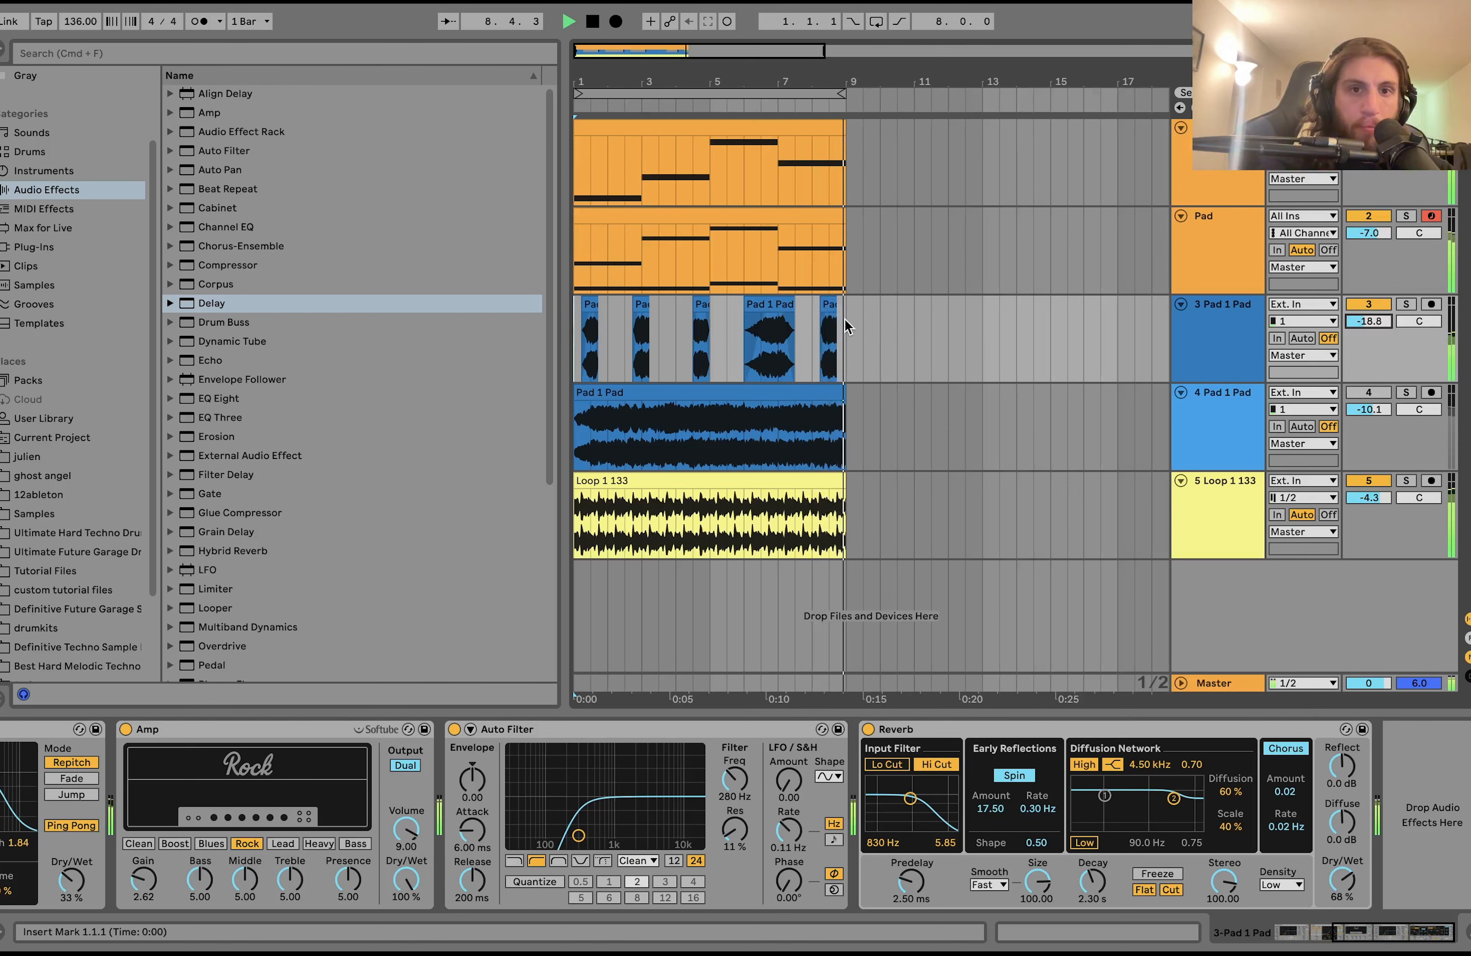
key("space")
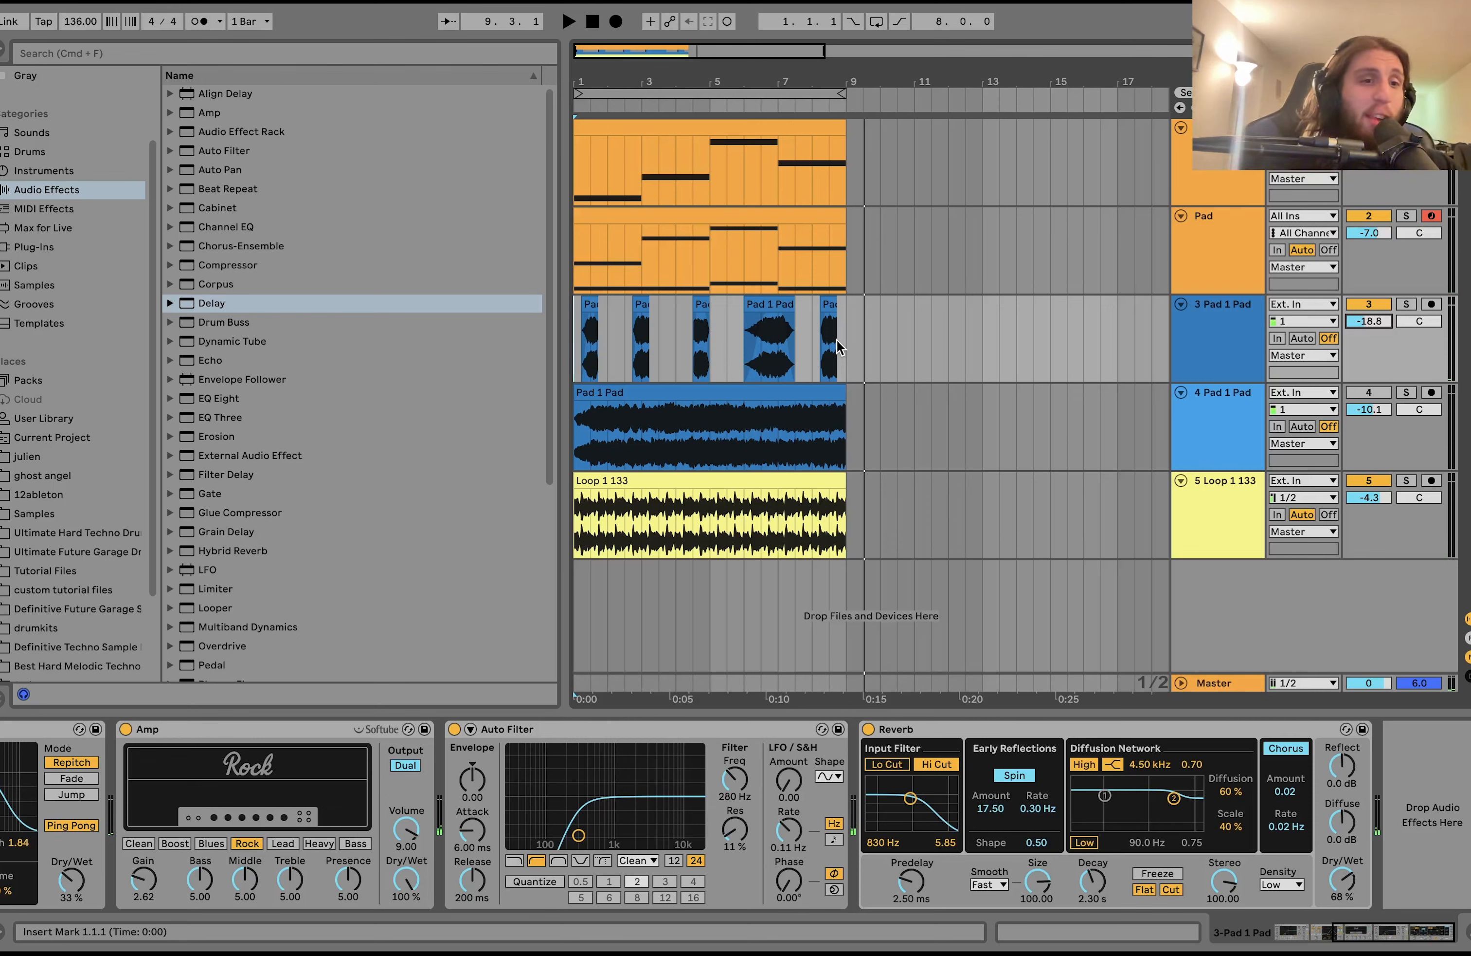
- Browse the Definitive Future Garage pack's Synthloops, track template project and Organic Foley Percussion Loops, previewing Loop 6
left_click(44, 609)
left_click(169, 246)
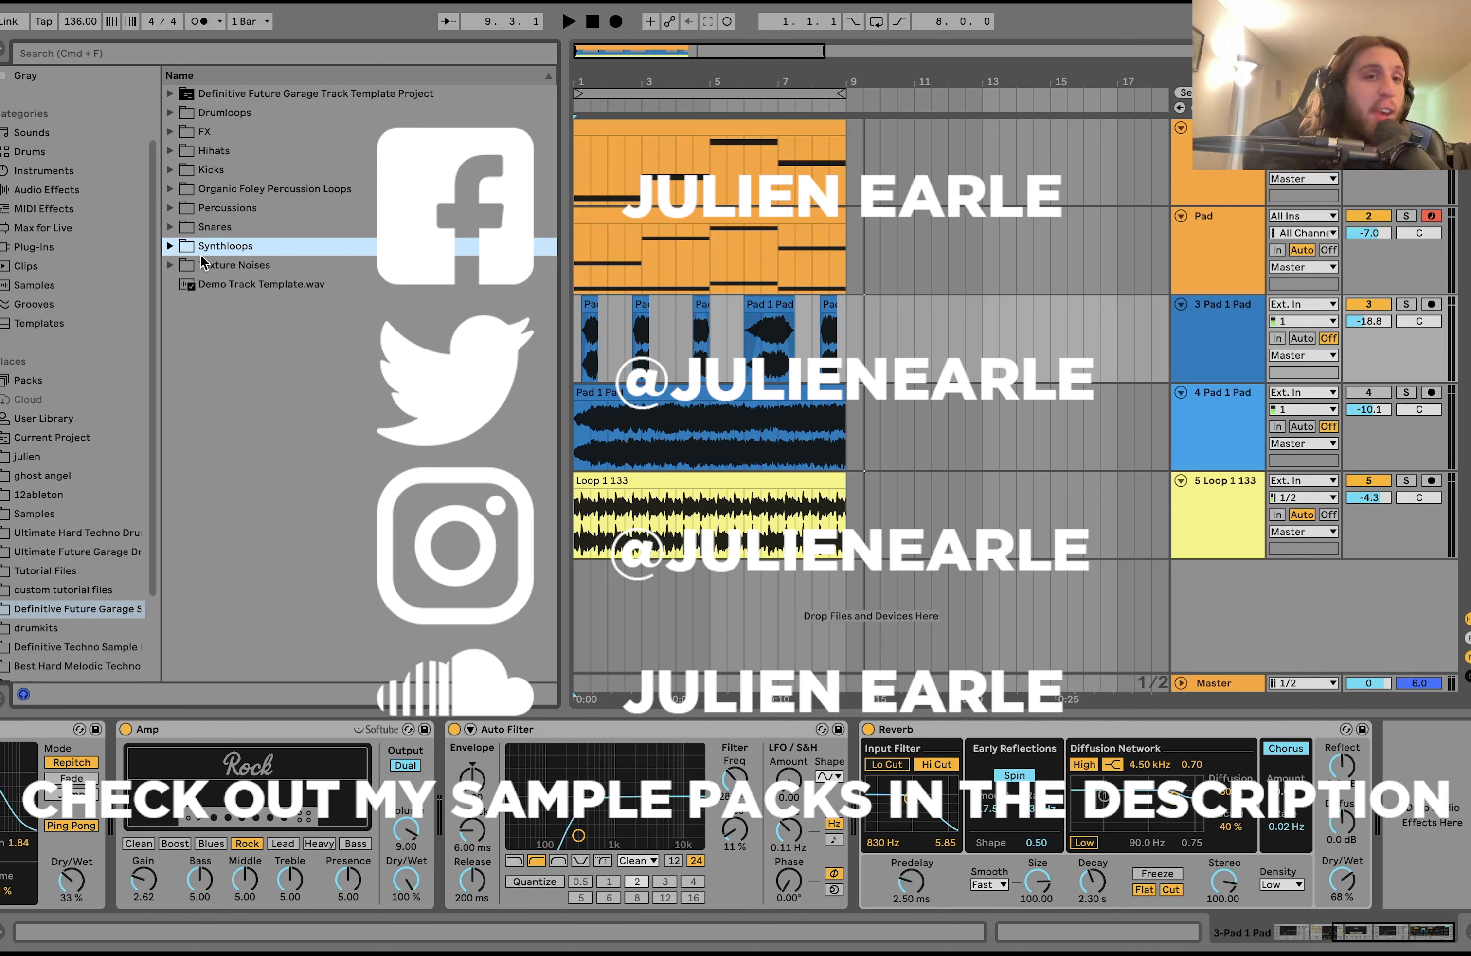
left_click(187, 249)
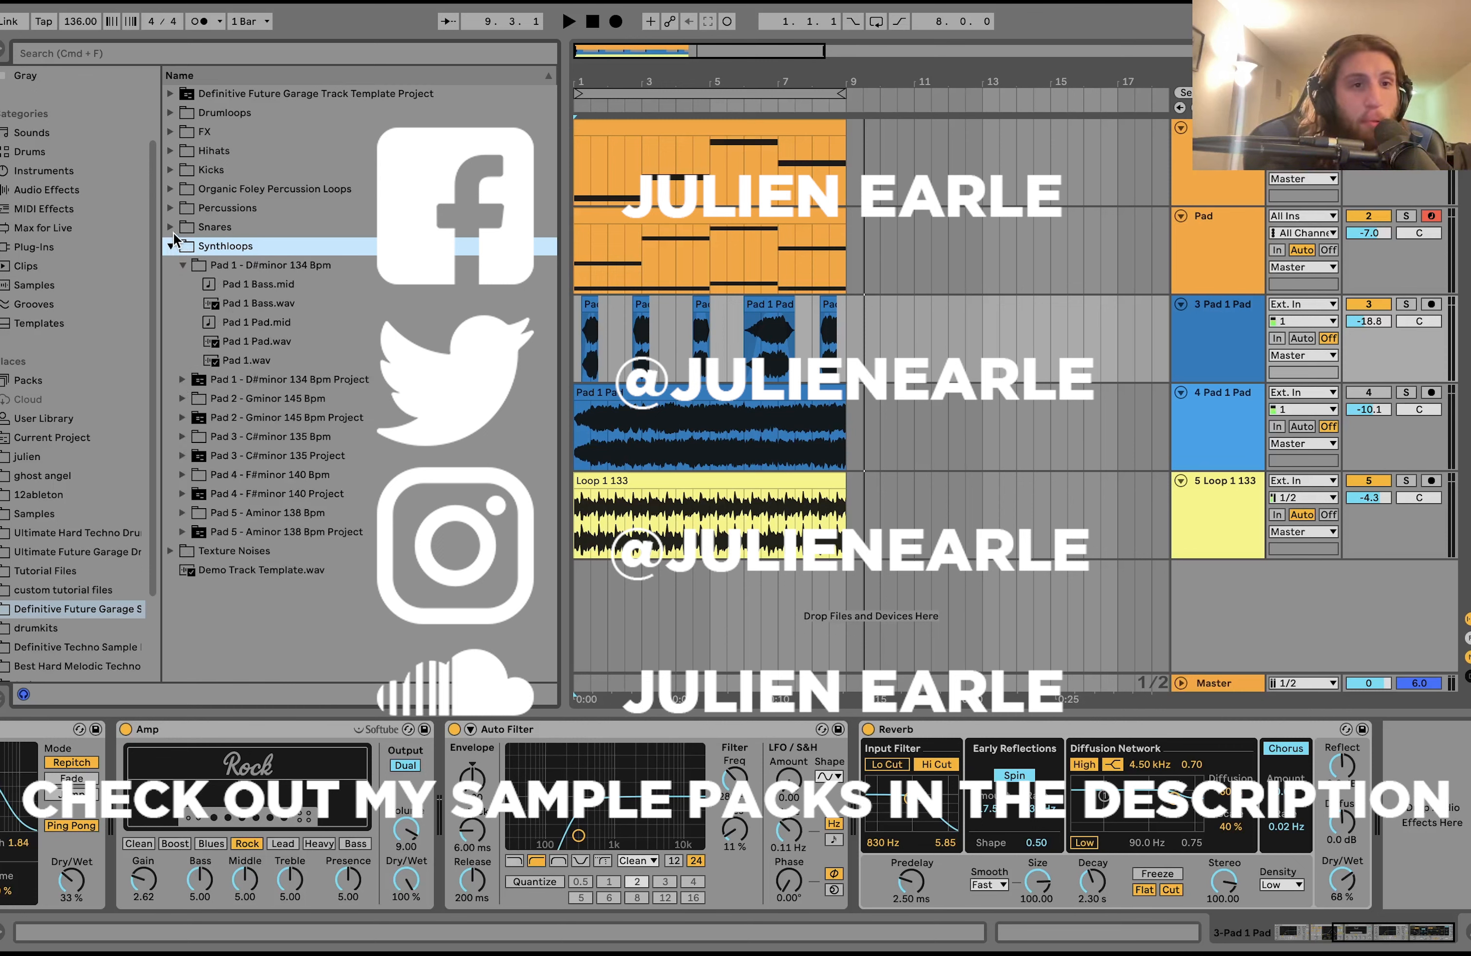
left_click(171, 247)
left_click(169, 94)
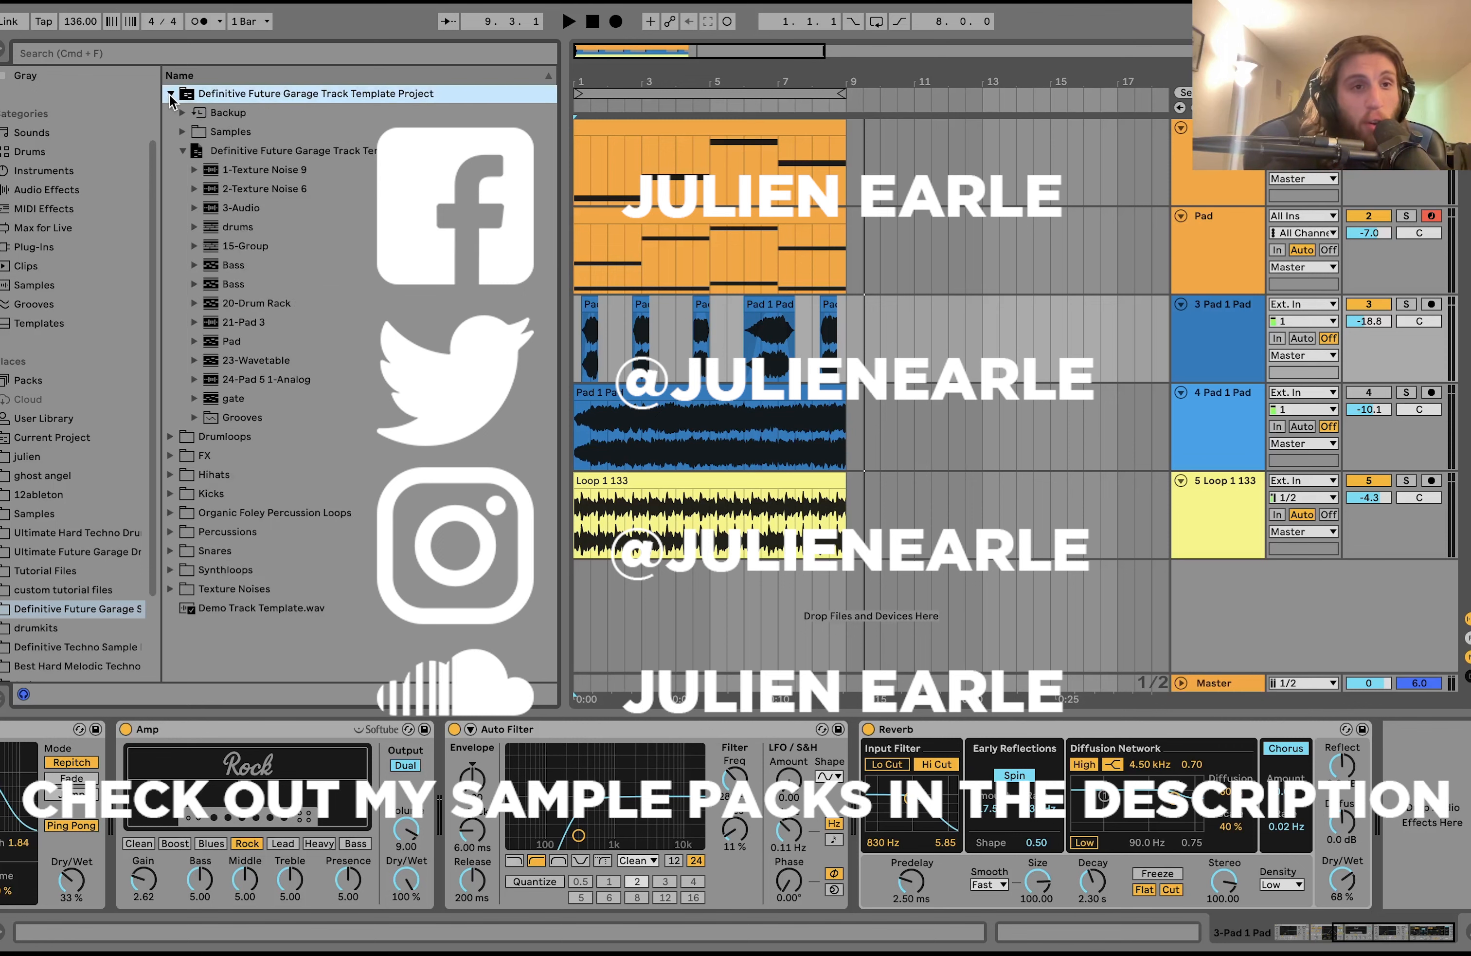
left_click(170, 95)
left_click(205, 113)
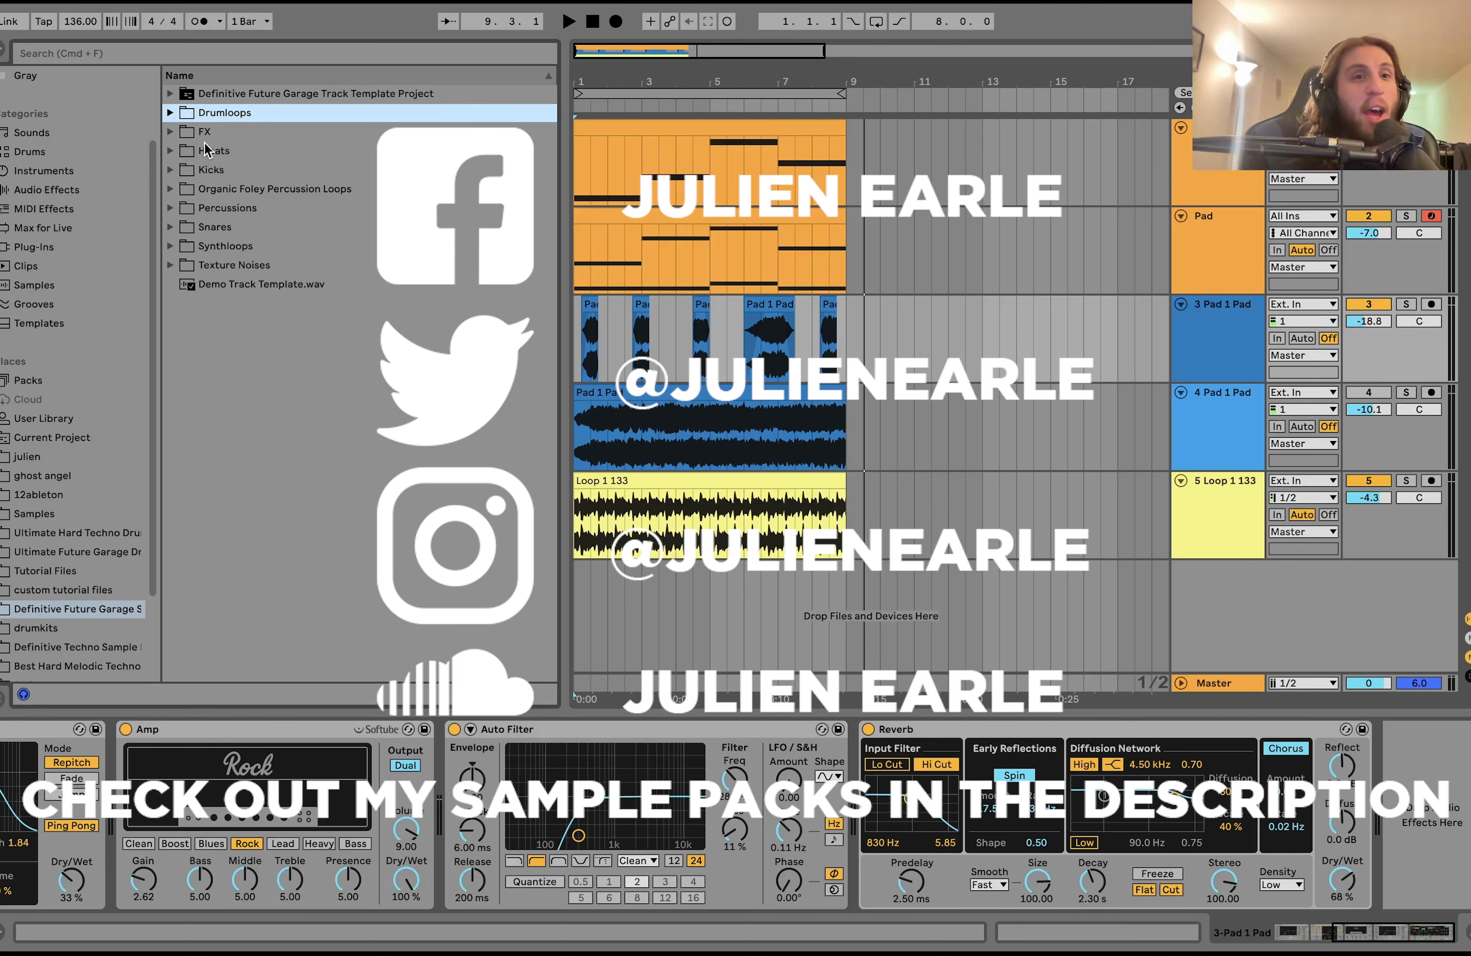
double_click(231, 188)
left_click(276, 303)
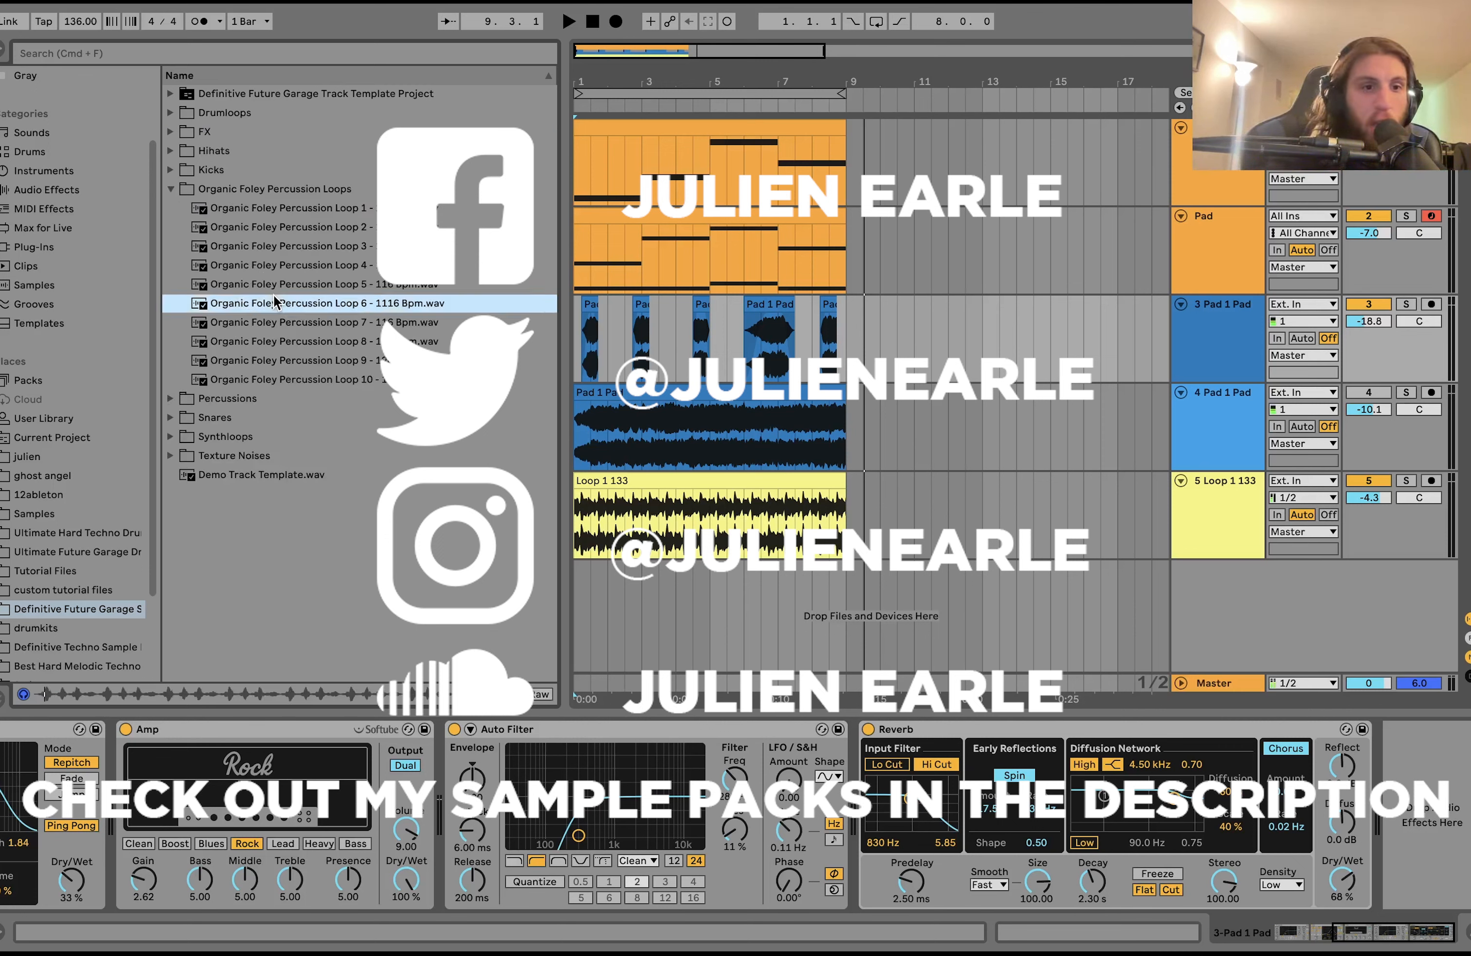